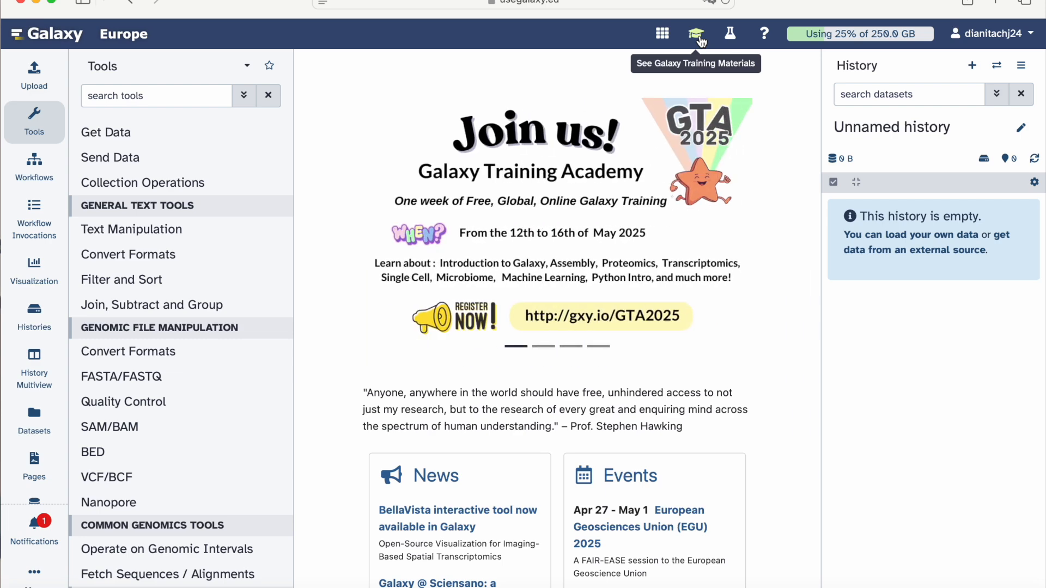
# Step: Open the Galaxy training materials and go to the start of the Pseudobulk Analysis with Decoupler and EdgeR tutorial
pyautogui.click(701, 42)
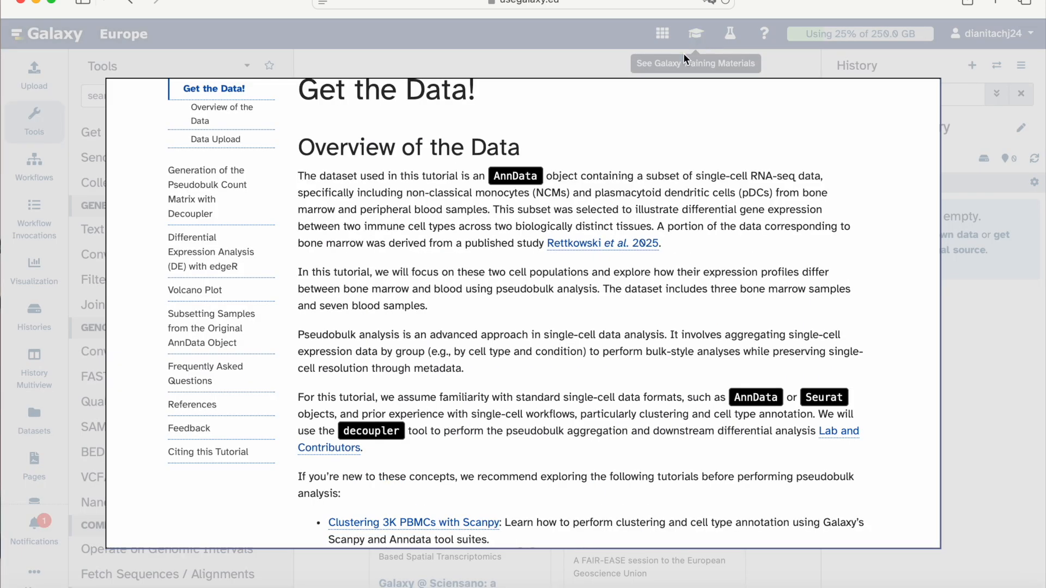
pyautogui.scroll(-2, 601, 196)
pyautogui.scroll(5, 601, 196)
pyautogui.scroll(5, 601, 197)
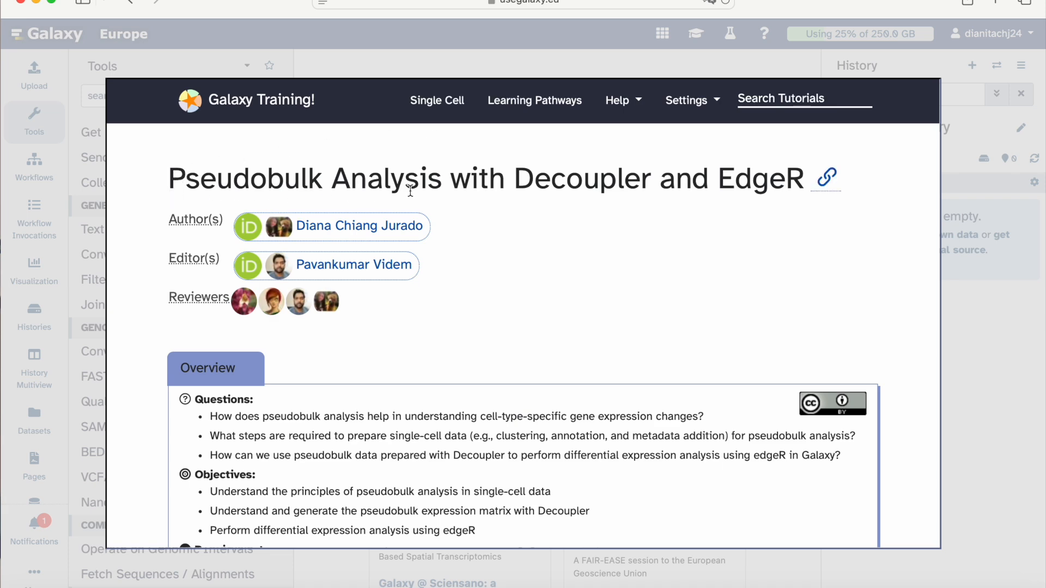
# Step: Examine the questions, objectives and requirements in the tutorial's Overview box
pyautogui.scroll(-3, 411, 191)
pyautogui.scroll(-3, 410, 191)
pyautogui.scroll(-1, 410, 190)
pyautogui.scroll(-1, 410, 191)
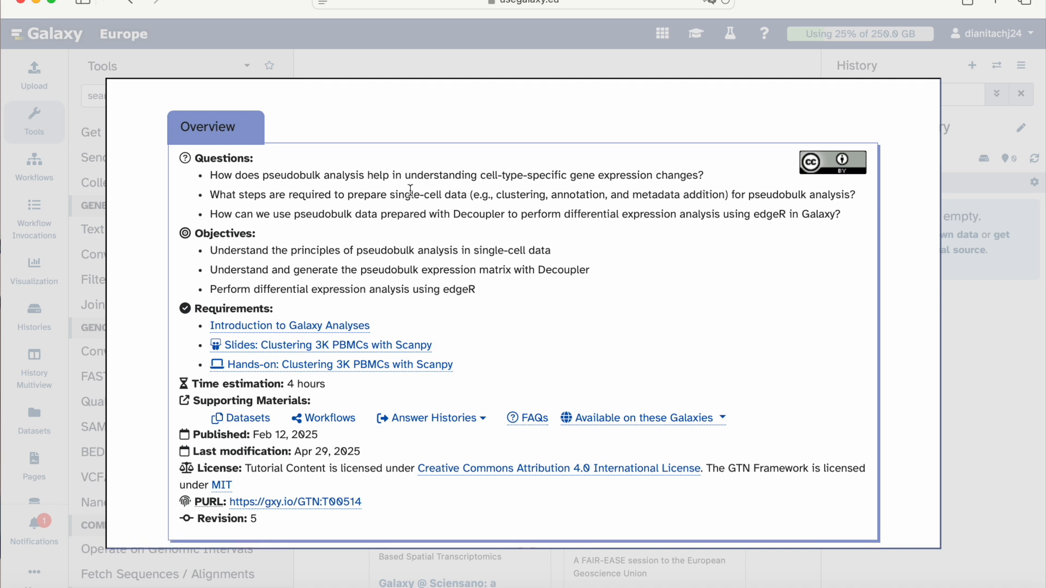
pyautogui.scroll(-1, 410, 191)
pyautogui.scroll(1, 409, 189)
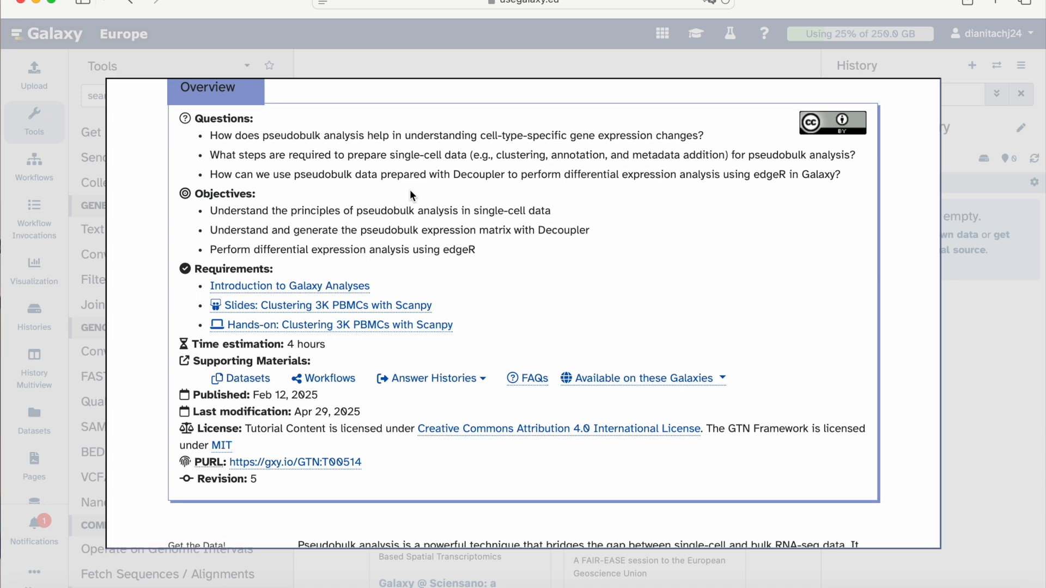
pyautogui.scroll(-1, 410, 190)
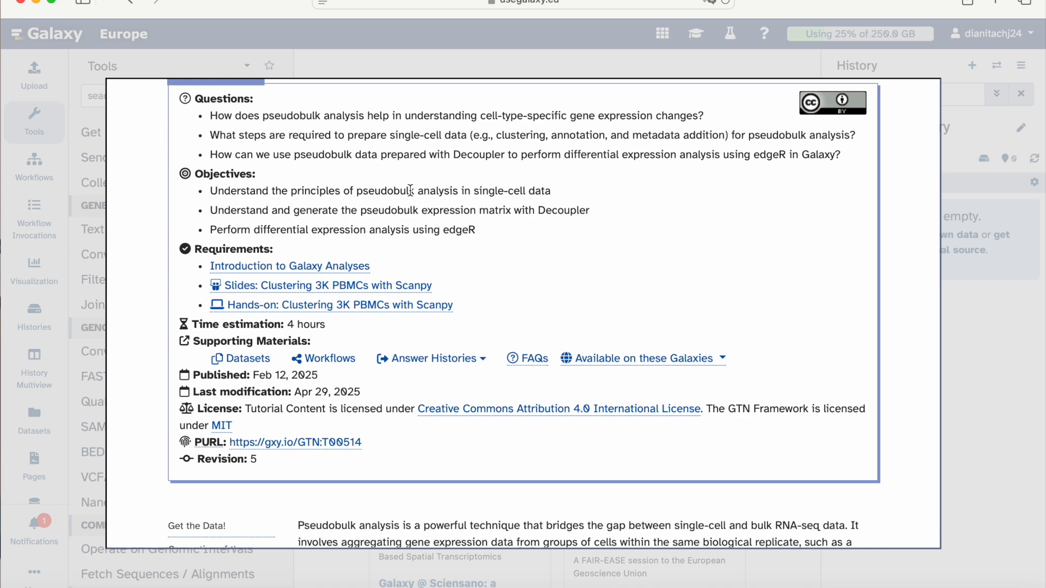
pyautogui.scroll(-3, 409, 190)
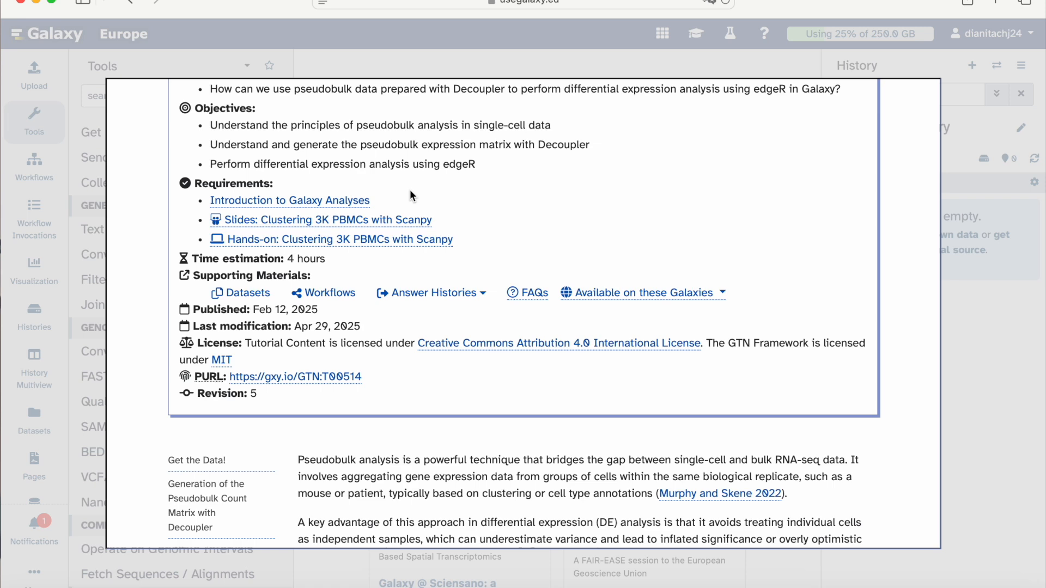
pyautogui.scroll(-2, 410, 191)
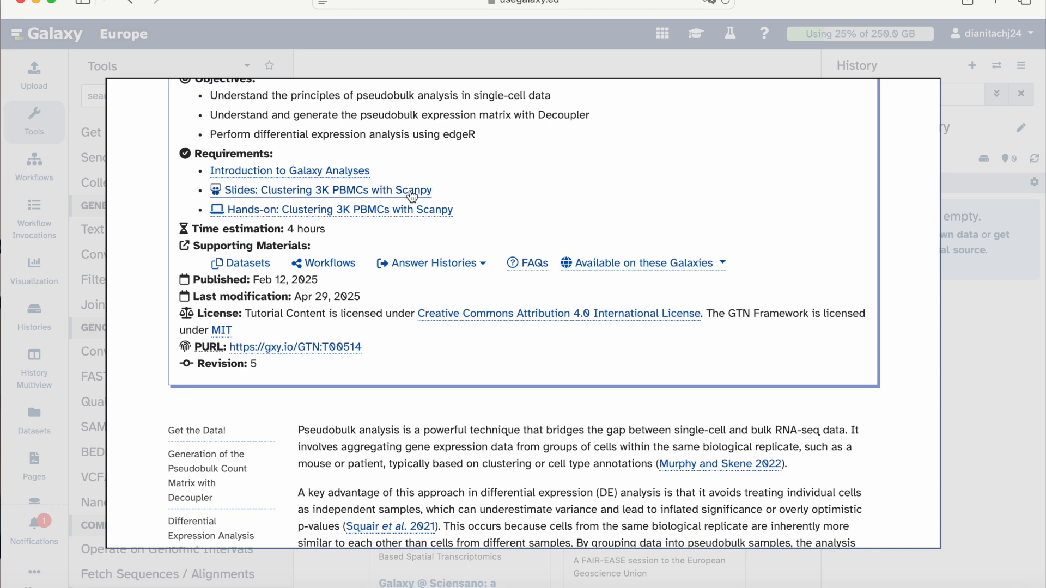
# Step: Check which answer histories are offered among the tutorial's supporting materials
pyautogui.scroll(-4, 412, 197)
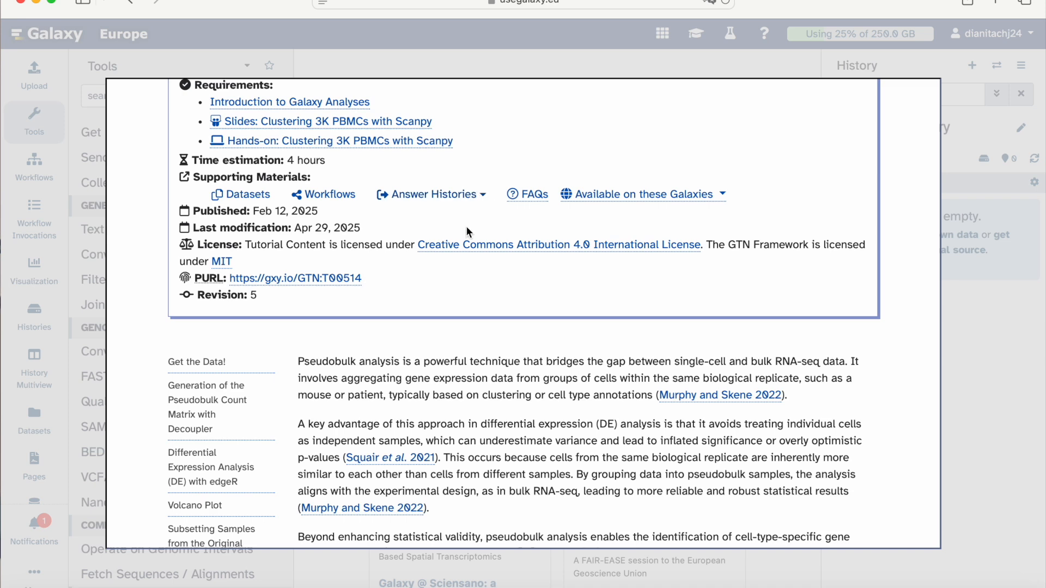
pyautogui.scroll(-1, 466, 231)
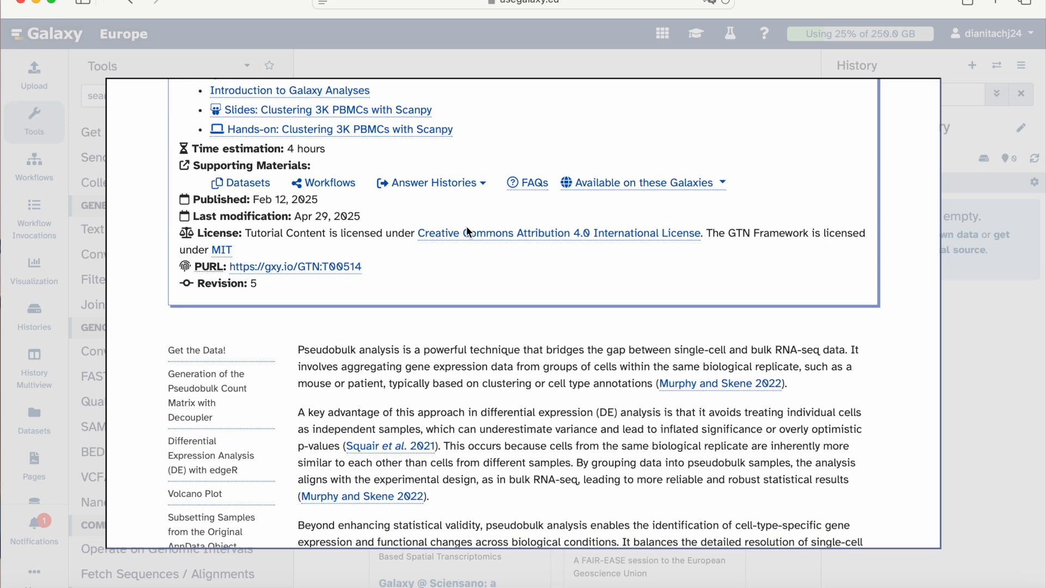
pyautogui.click(434, 183)
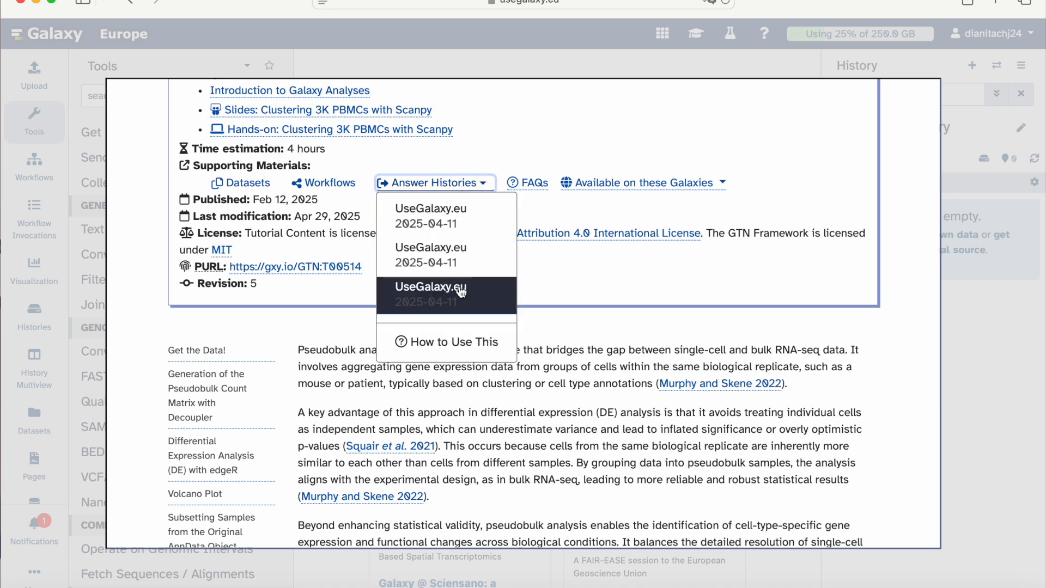
pyautogui.click(543, 204)
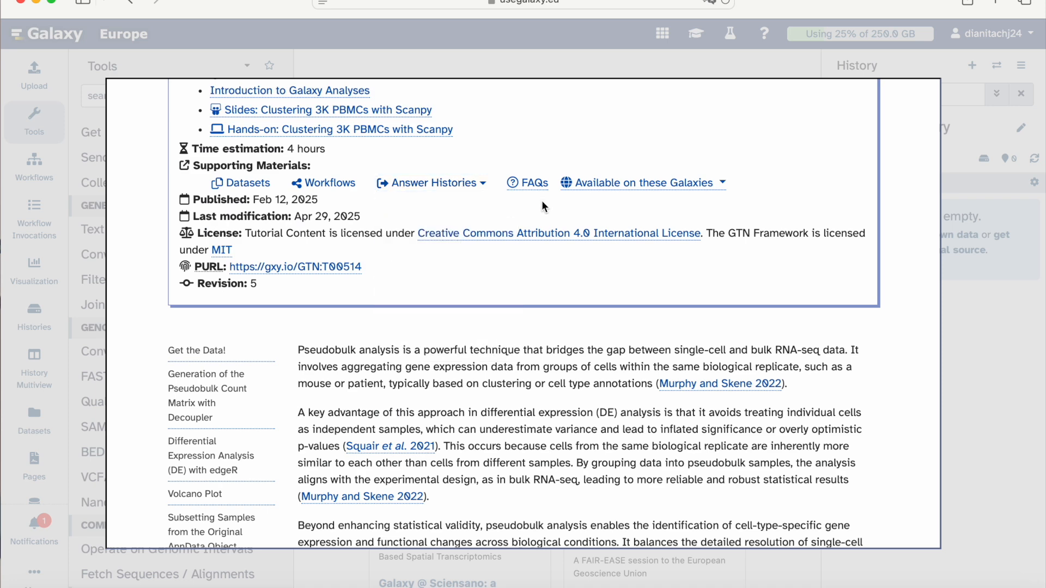
# Step: Read the tutorial's introduction to pseudobulk analysis and its agenda
pyautogui.scroll(-5, 542, 204)
pyautogui.scroll(-5, 542, 206)
pyautogui.scroll(-1, 543, 206)
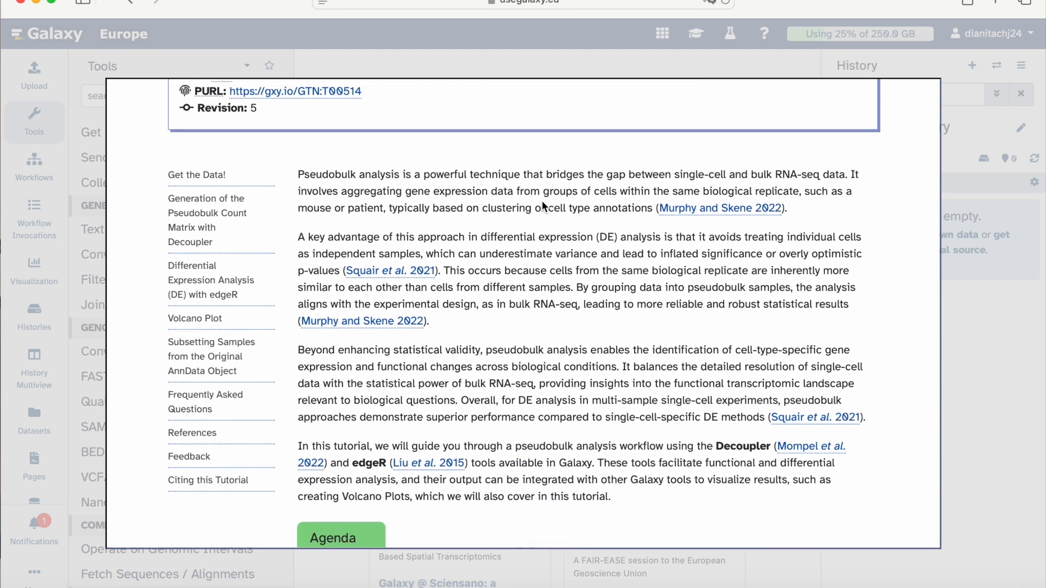
pyautogui.scroll(-2, 543, 206)
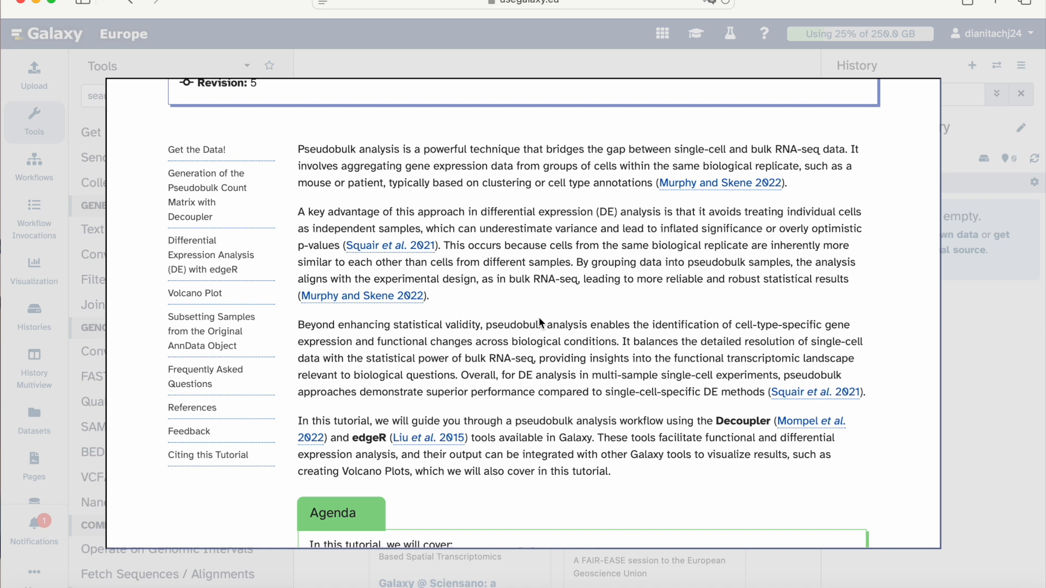
pyautogui.scroll(-2, 539, 321)
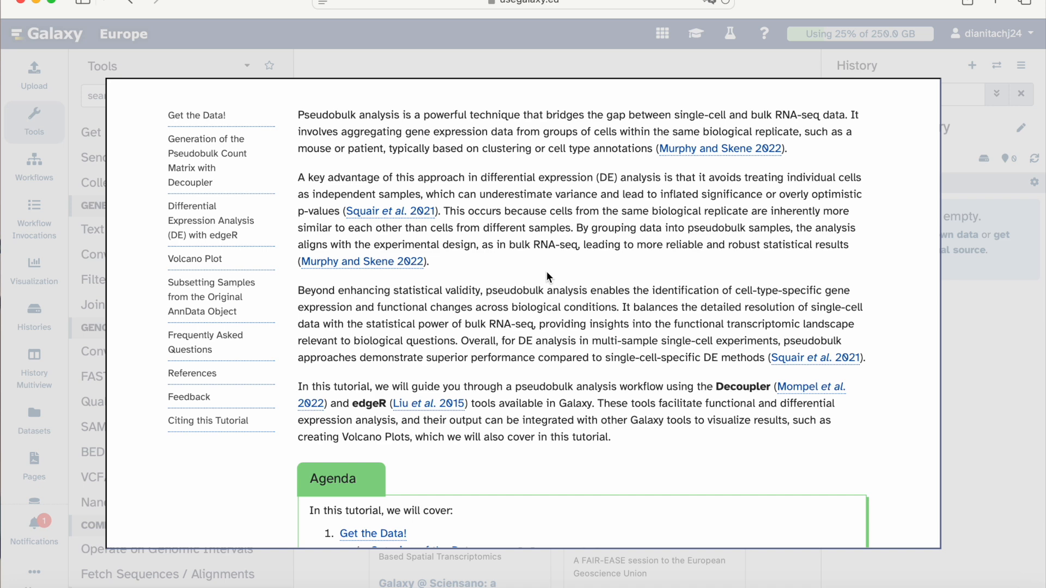
pyautogui.scroll(-1, 547, 271)
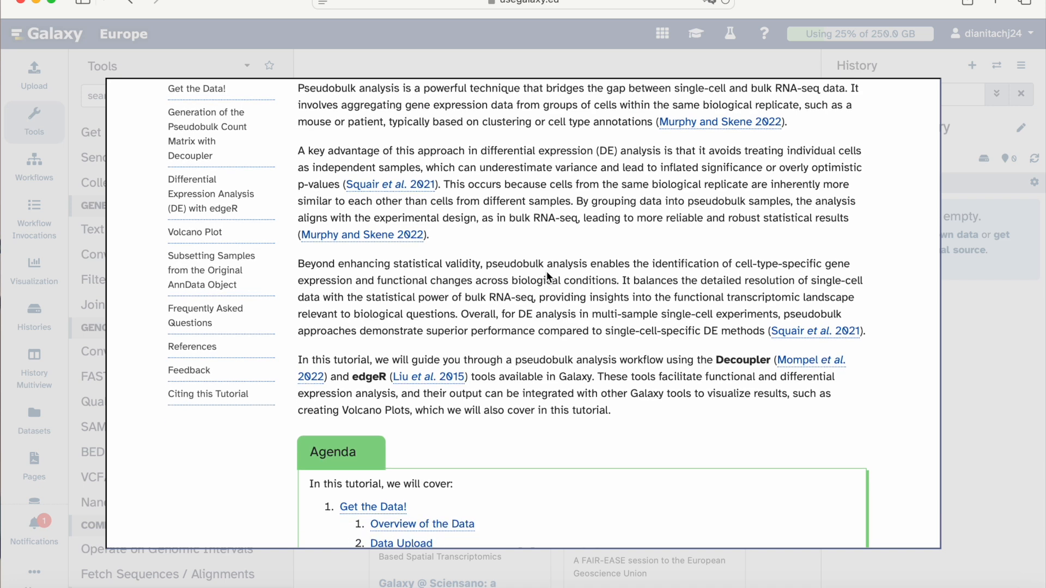
pyautogui.scroll(-10, 547, 271)
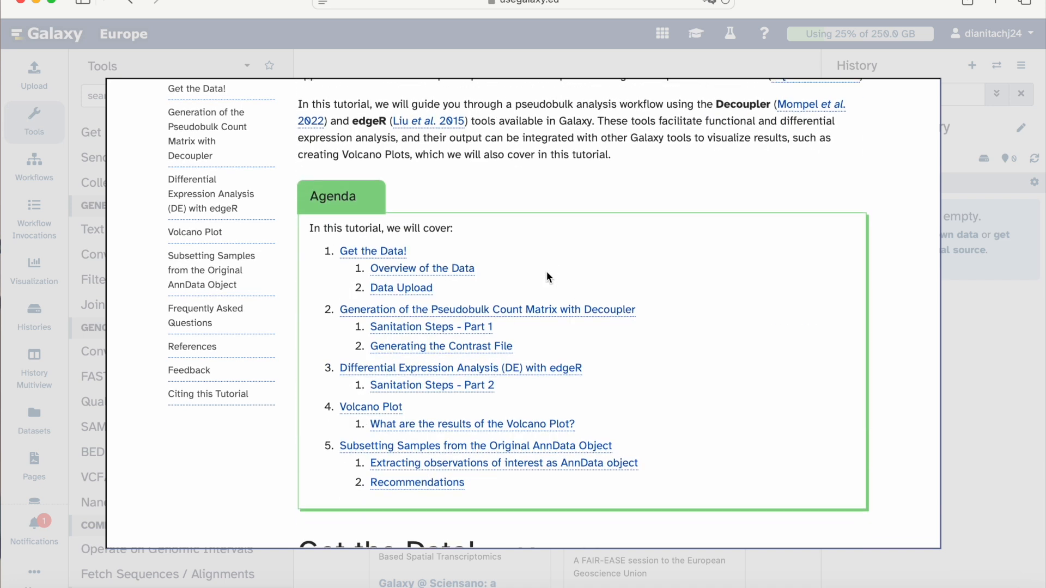
pyautogui.scroll(-10, 546, 272)
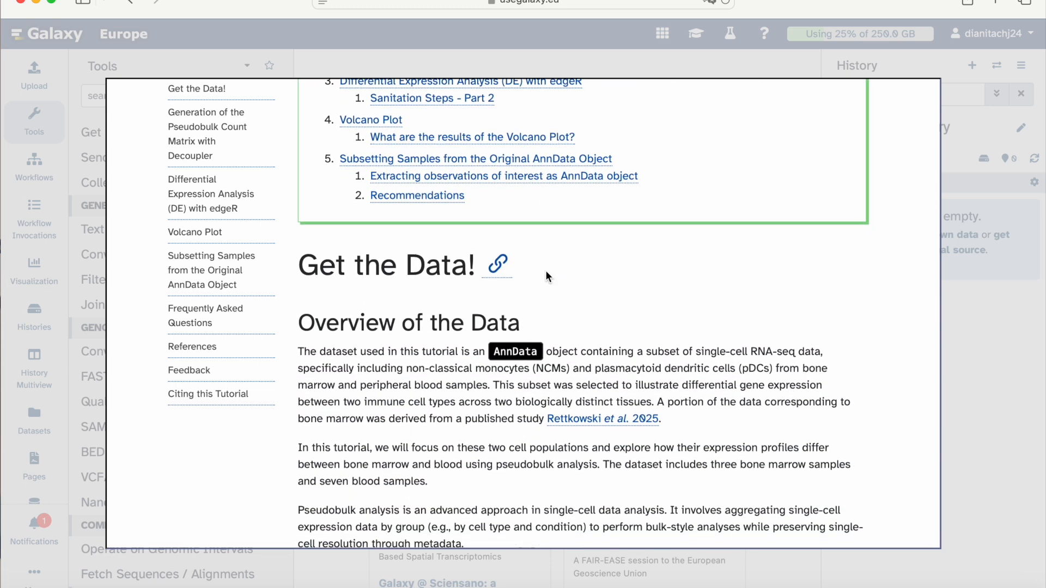
# Step: Read the Overview of the Data section describing the AnnData dataset, its cell populations and tissues
pyautogui.scroll(-1, 547, 272)
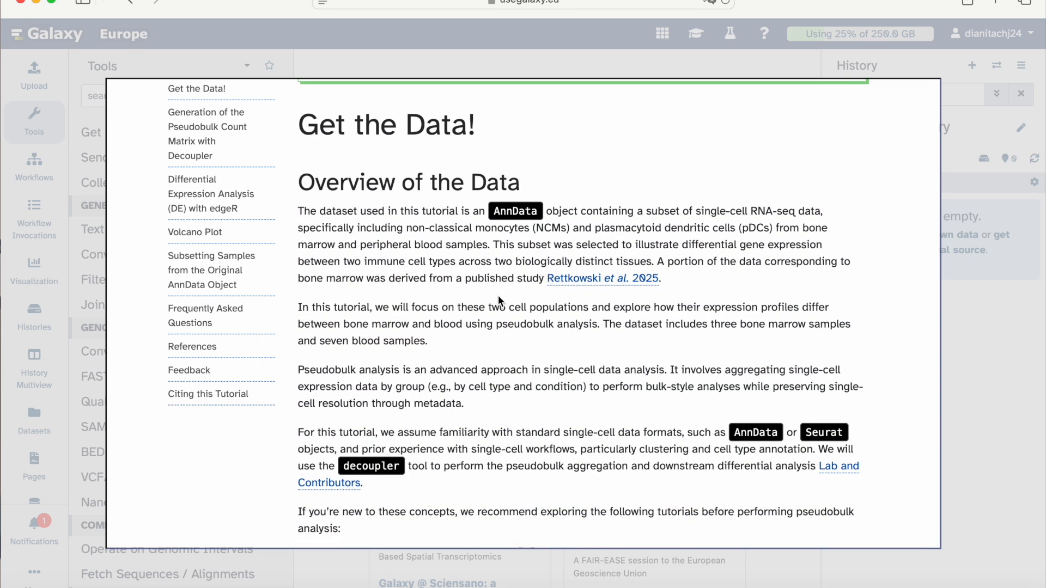
pyautogui.scroll(-2, 439, 326)
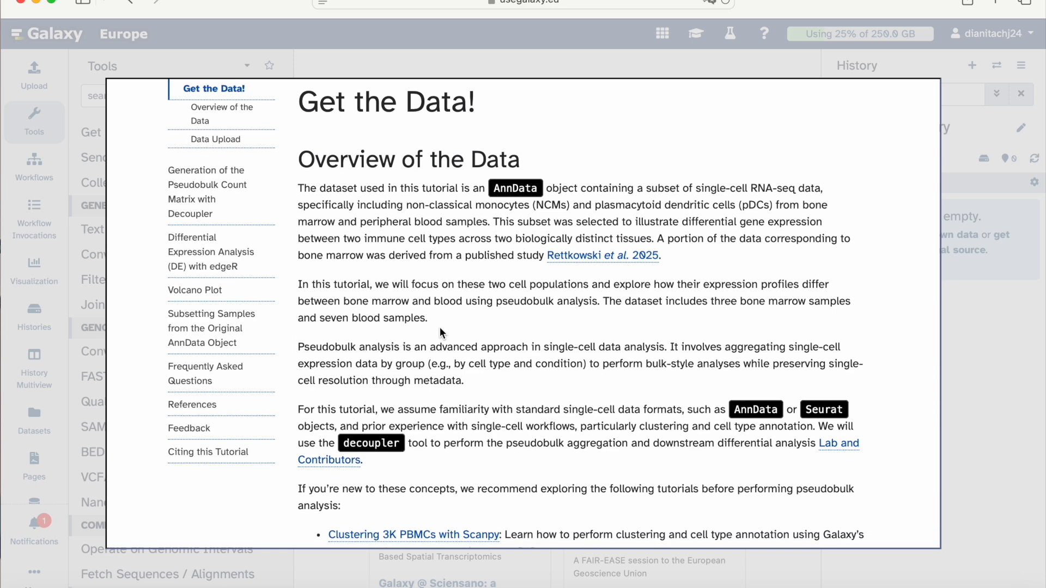
pyautogui.scroll(-1, 440, 327)
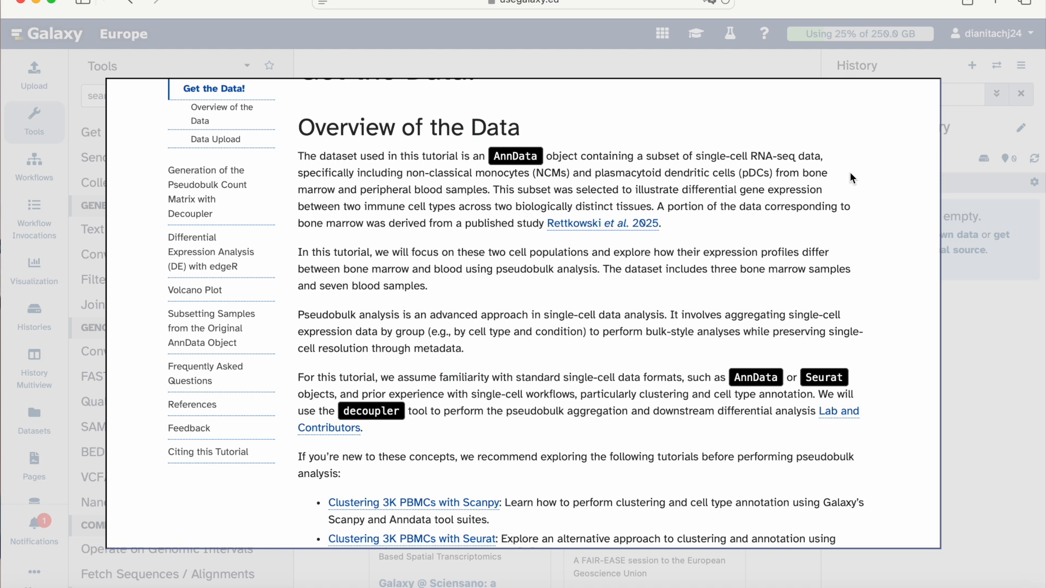
pyautogui.scroll(-2, 850, 172)
pyautogui.scroll(-1, 851, 173)
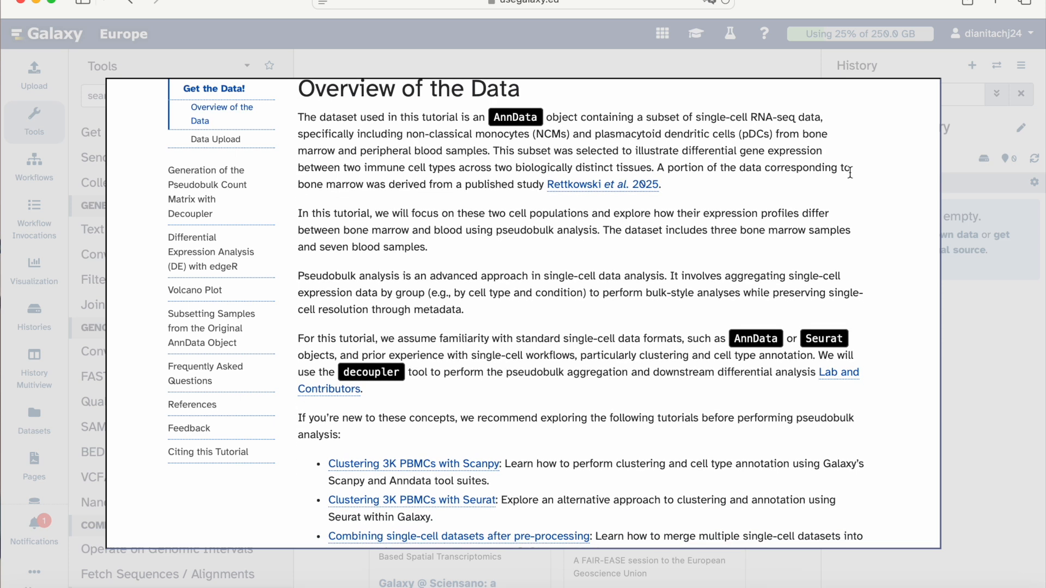
pyautogui.scroll(1, 850, 173)
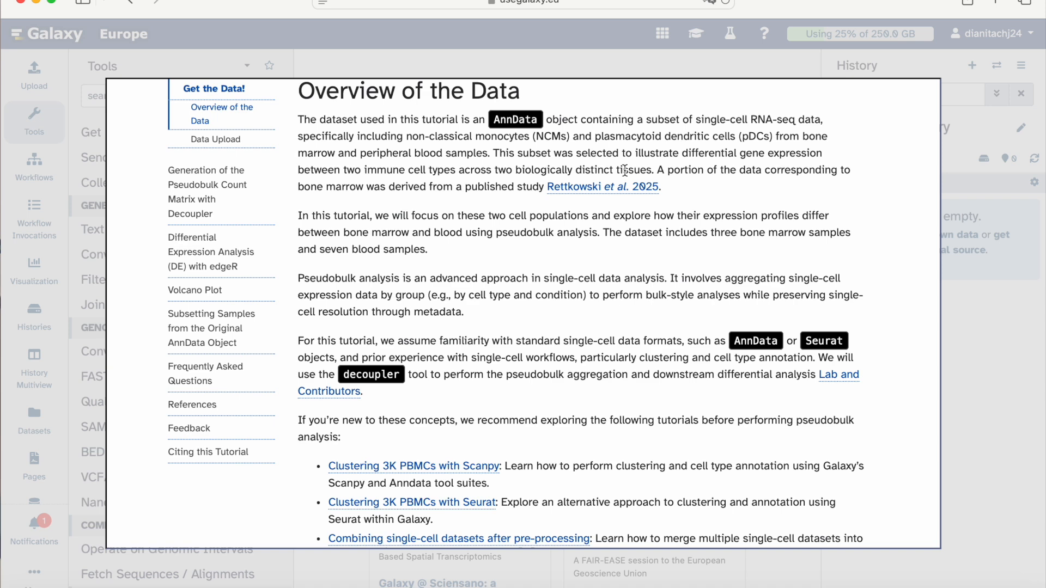
pyautogui.scroll(-1, 516, 257)
pyautogui.scroll(-3, 516, 261)
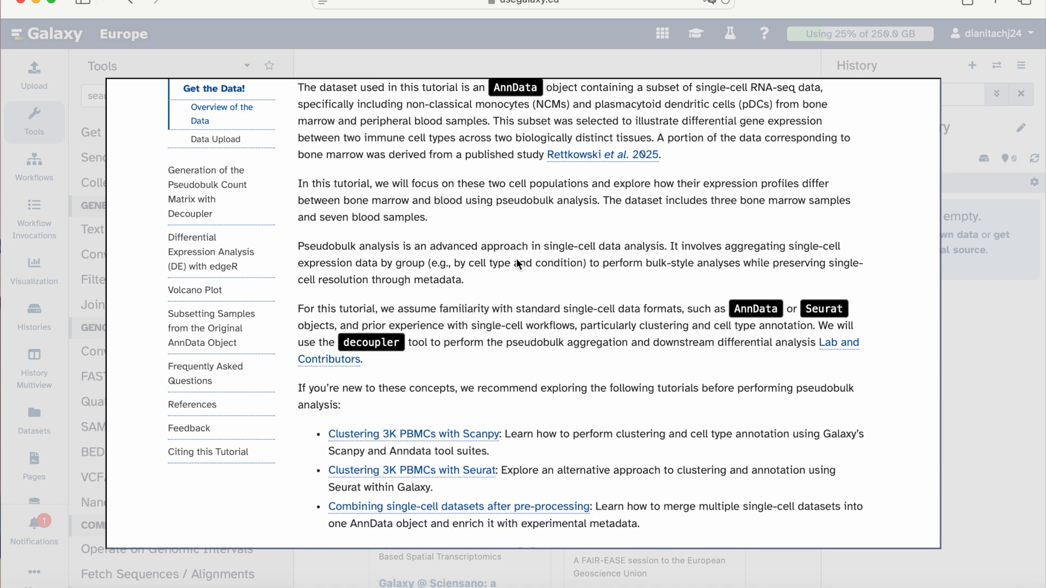
# Step: Review the recommended preparatory tutorials and the key observation metadata of the data object
pyautogui.scroll(-1, 516, 260)
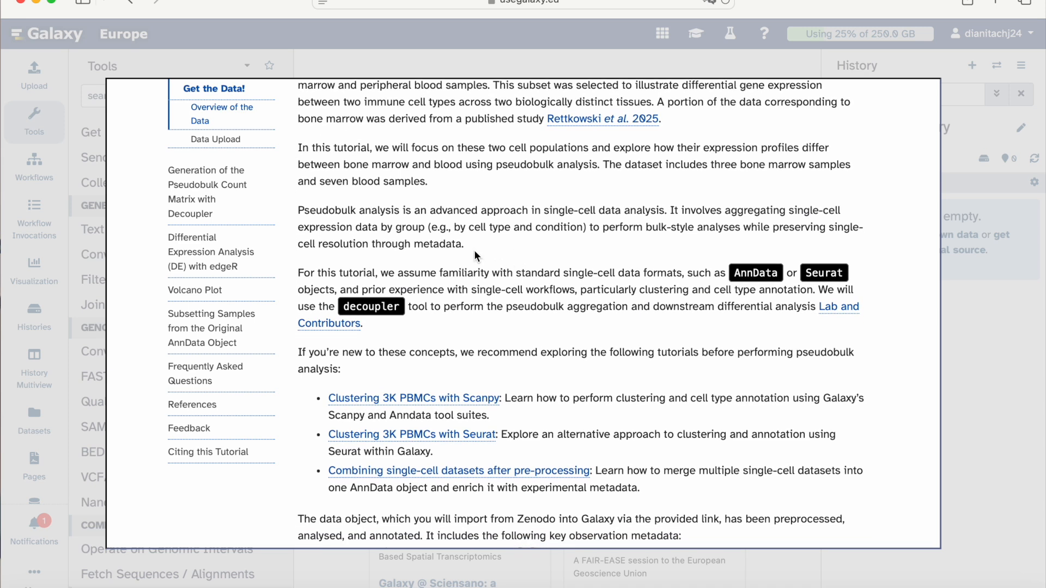
pyautogui.scroll(-1, 475, 252)
pyautogui.scroll(-2, 475, 249)
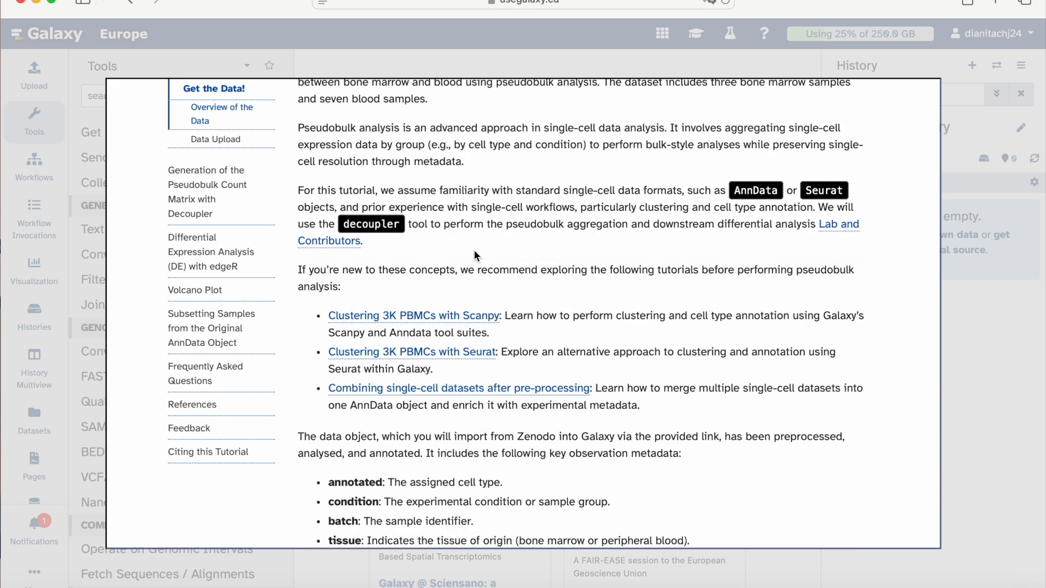
pyautogui.scroll(-1, 474, 253)
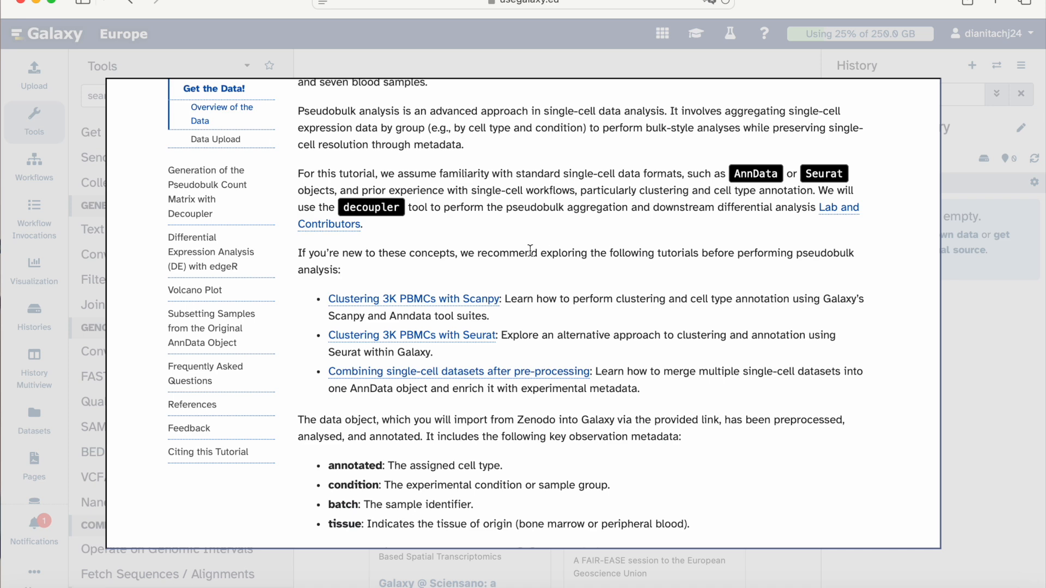
pyautogui.scroll(-2, 531, 250)
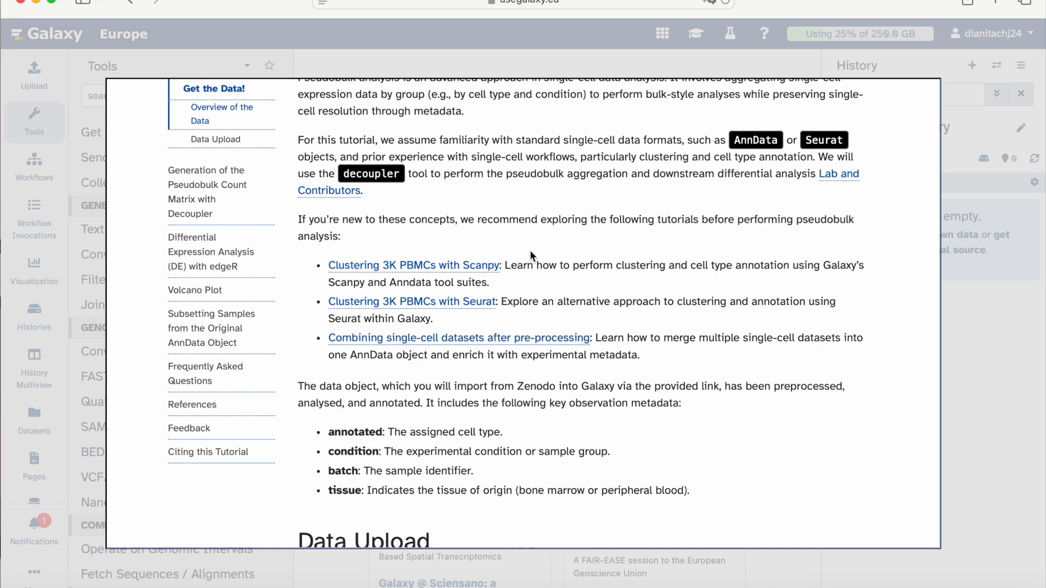
pyautogui.scroll(-3, 531, 254)
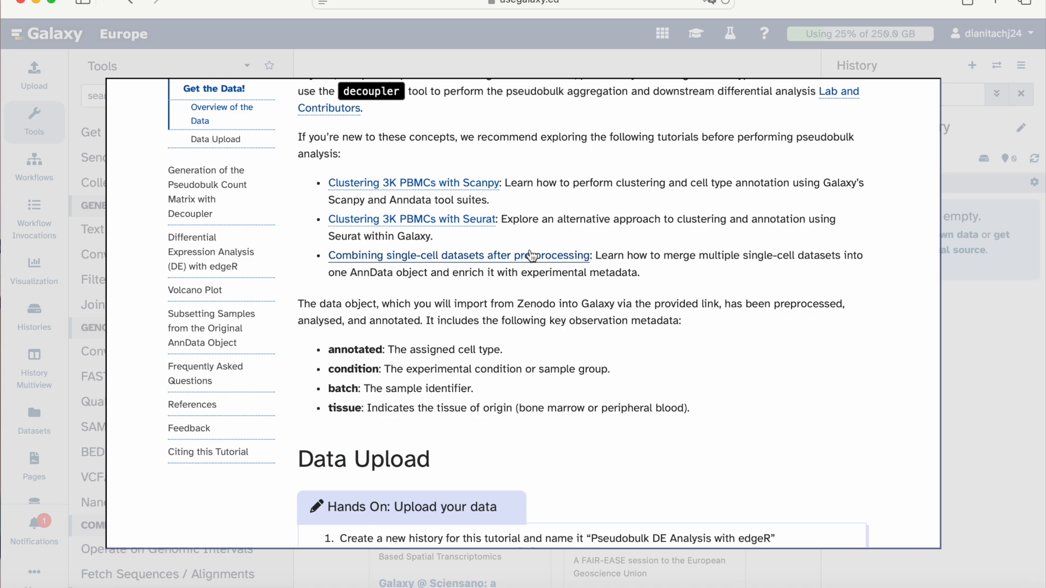
pyautogui.scroll(-3, 531, 256)
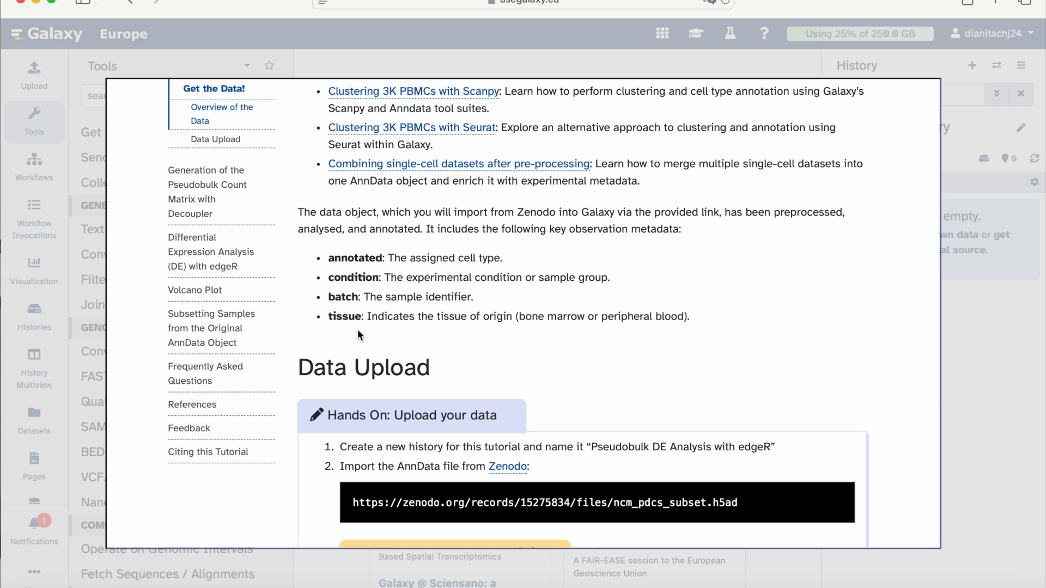
# Step: Copy the Zenodo link to ncm_pdcs_subset.h5ad from the Data Upload instructions and close the tutorial
pyautogui.scroll(-5, 357, 329)
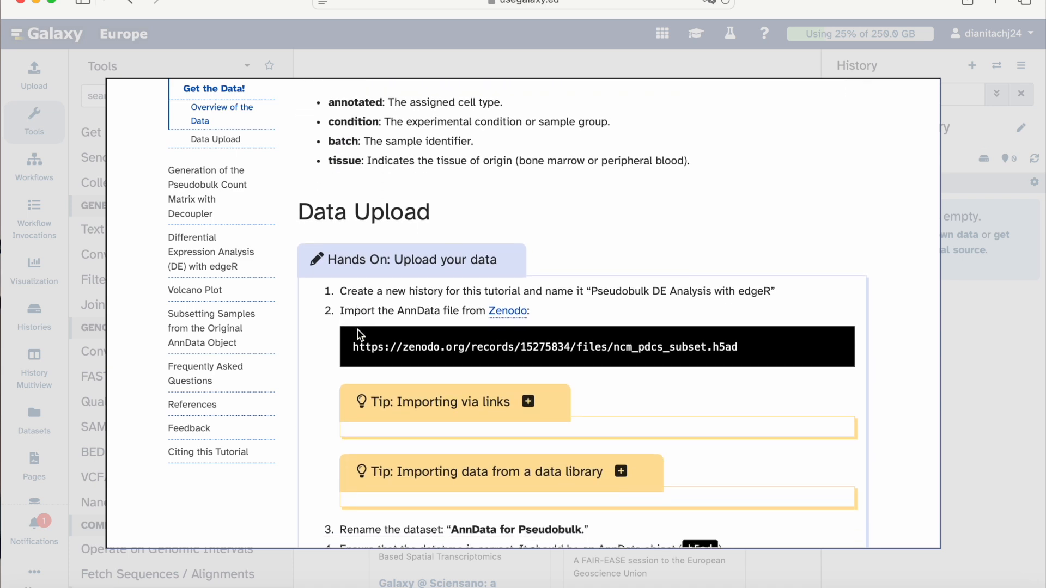
pyautogui.scroll(-2, 357, 329)
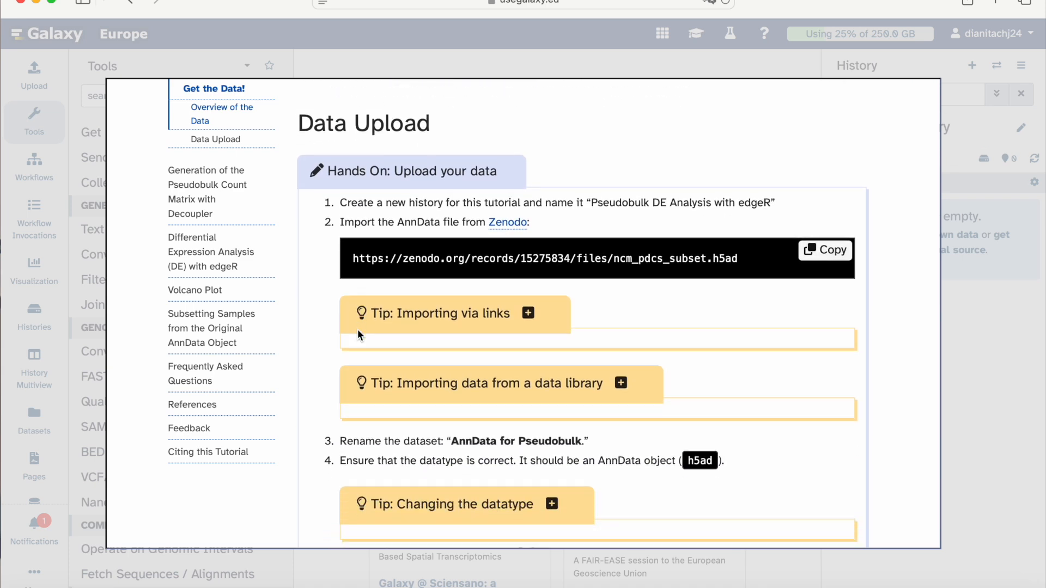
pyautogui.click(833, 251)
pyautogui.press('super+c')
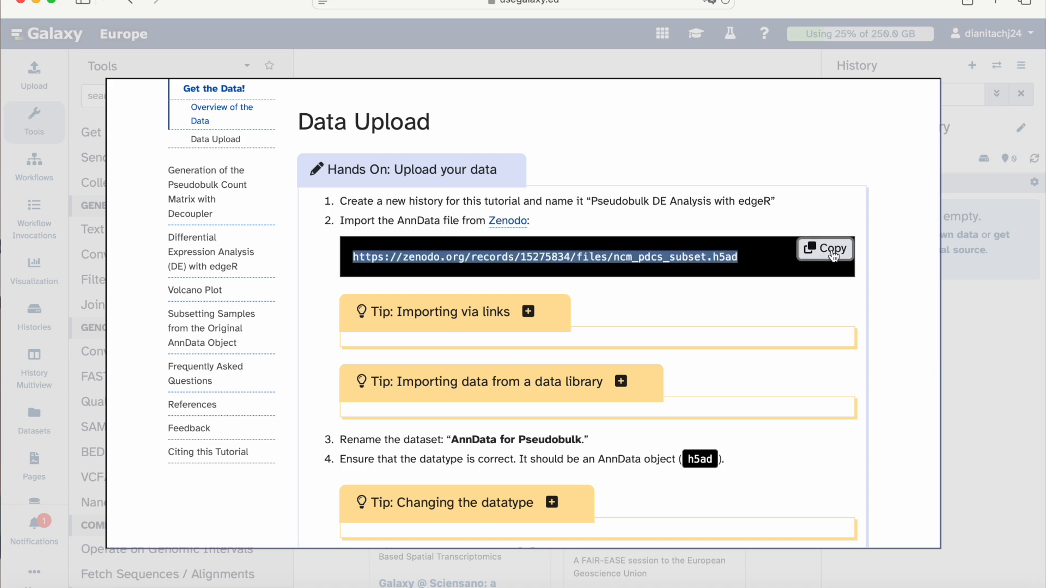
pyautogui.click(999, 374)
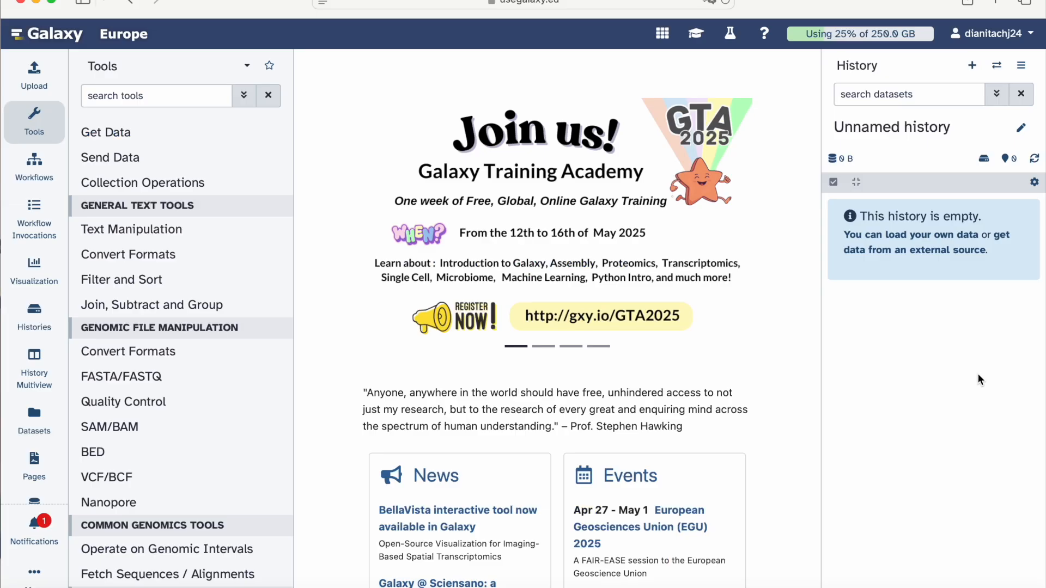
pyautogui.click(25, 85)
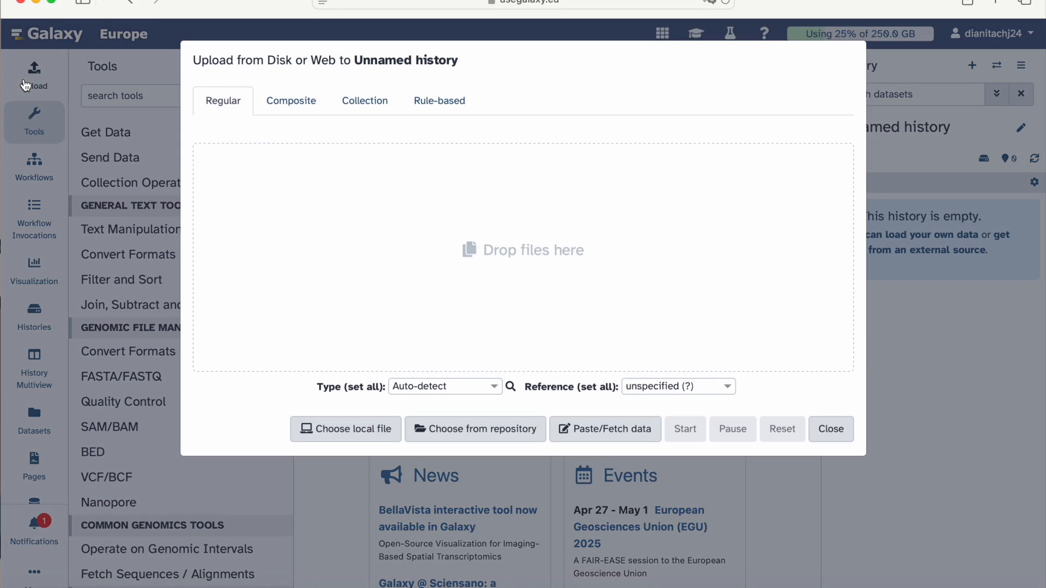
pyautogui.click(591, 430)
pyautogui.click(316, 219)
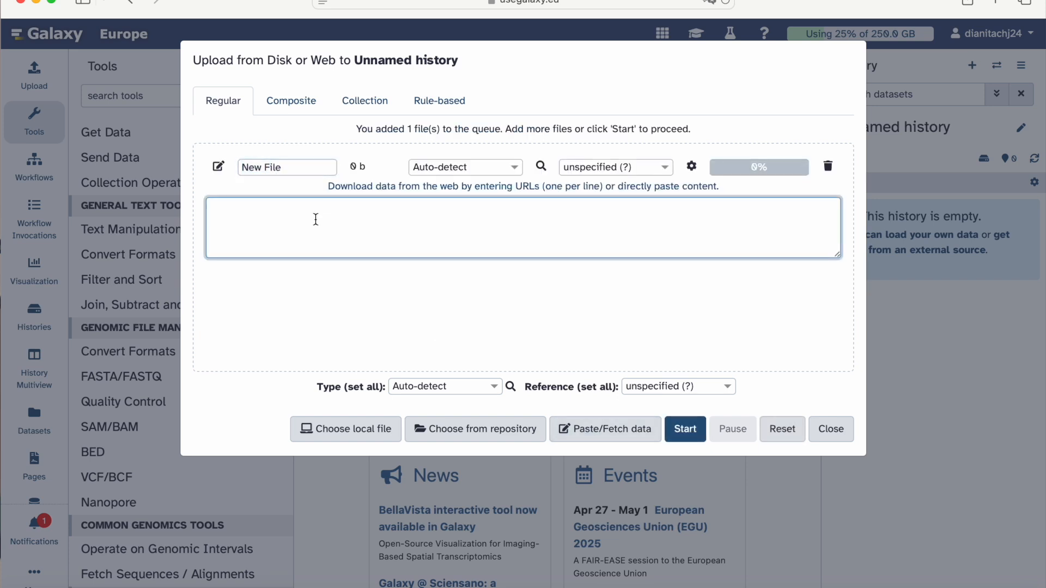
pyautogui.press('super+v')
pyautogui.click(695, 432)
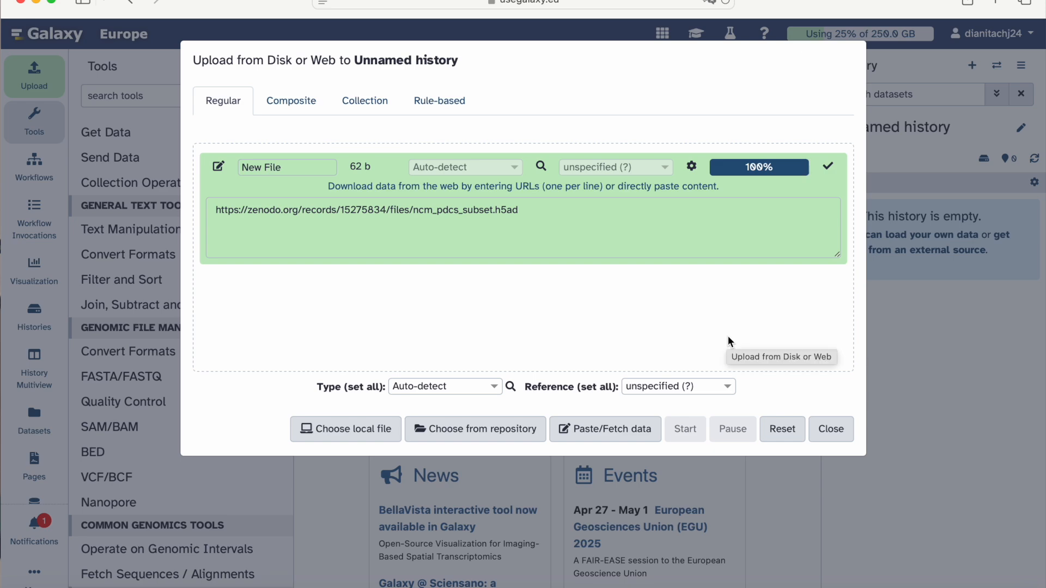
pyautogui.click(832, 430)
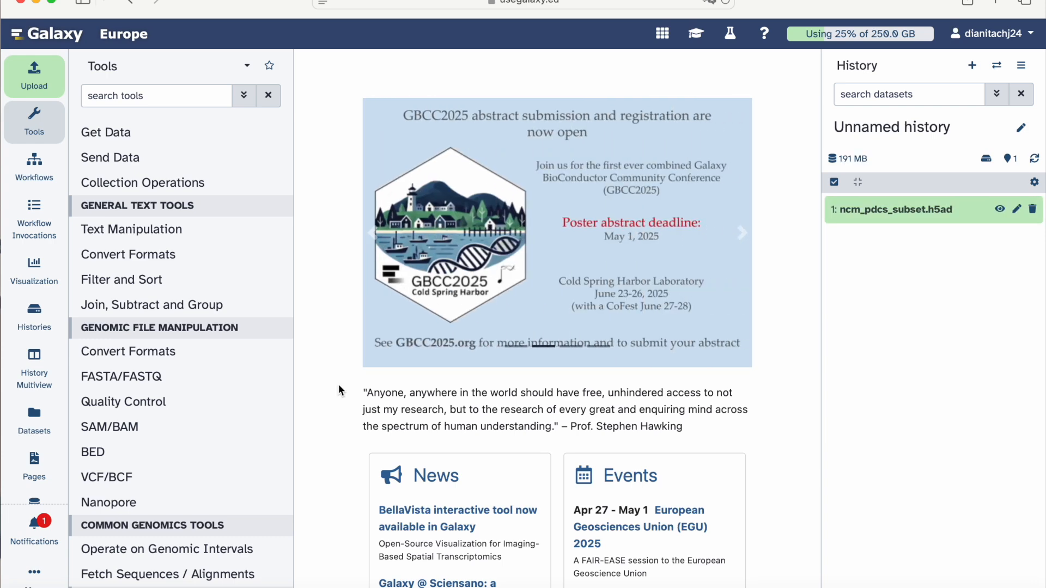
# Step: From the tutorial's hands-on section, launch Inspect AnnData and run it on ncm_pdcs_subset.h5ad for general information about the object
pyautogui.click(699, 41)
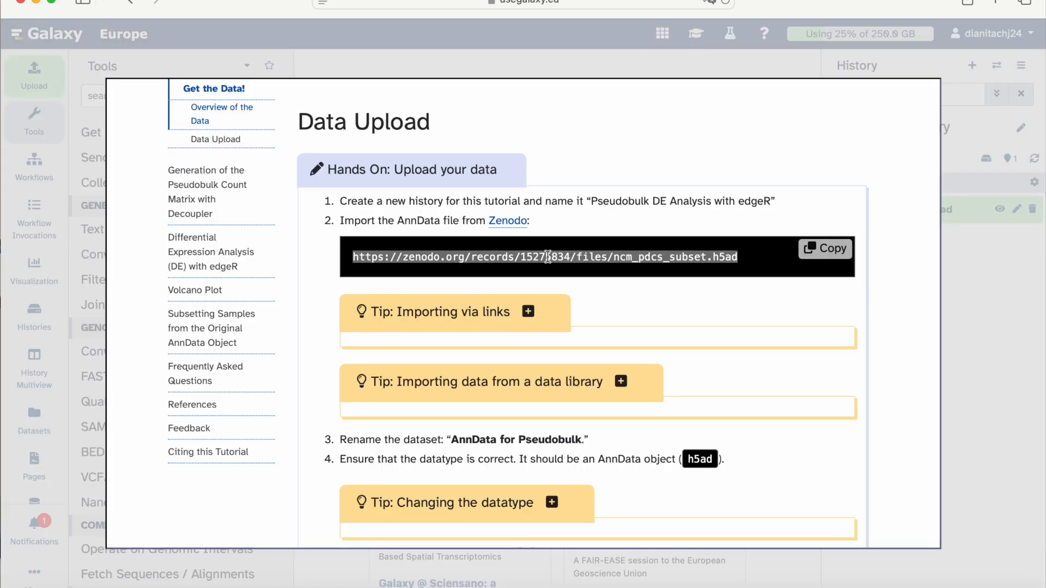
pyautogui.scroll(-2, 548, 257)
pyautogui.scroll(-8, 548, 257)
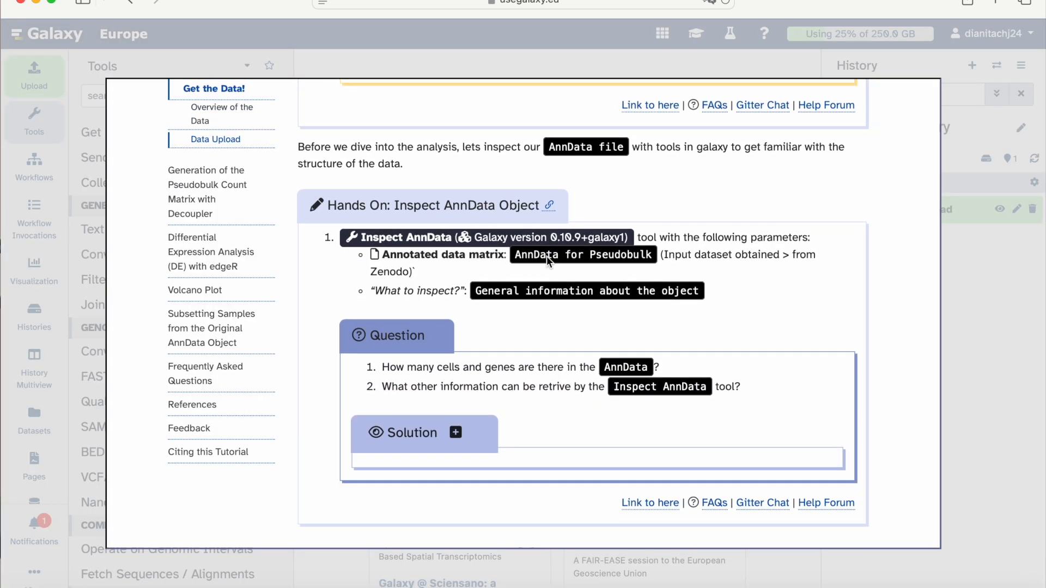
pyautogui.click(441, 238)
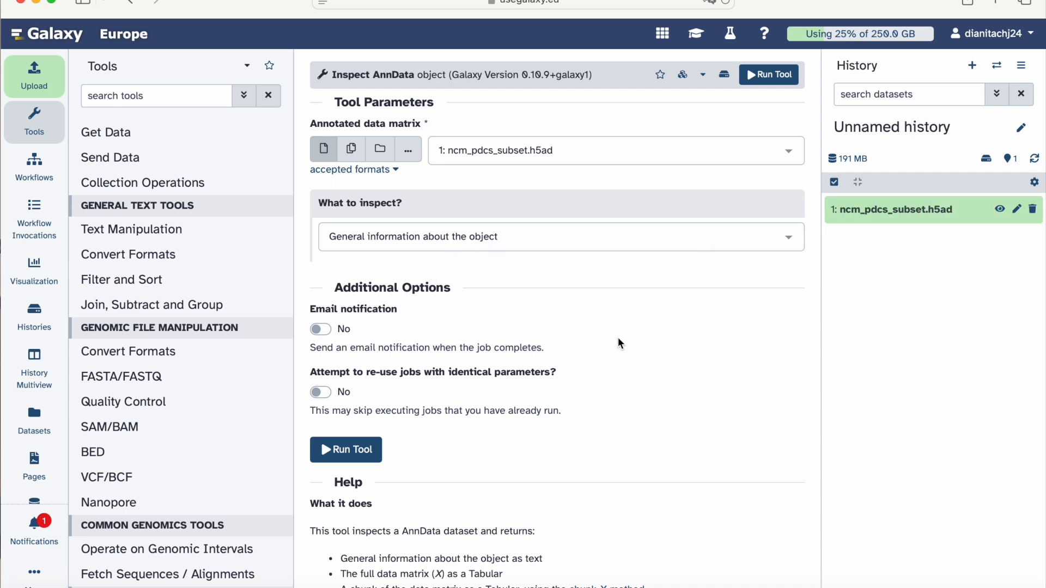
pyautogui.click(354, 449)
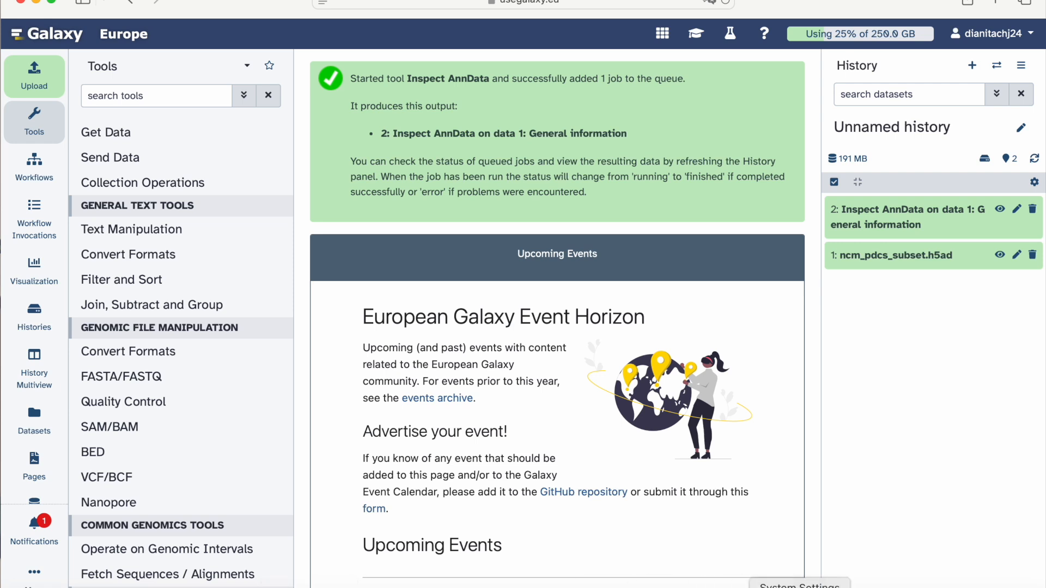
# Step: View the Inspect AnnData general information output and examine the object's dimensions and its obs and var labels
pyautogui.click(904, 214)
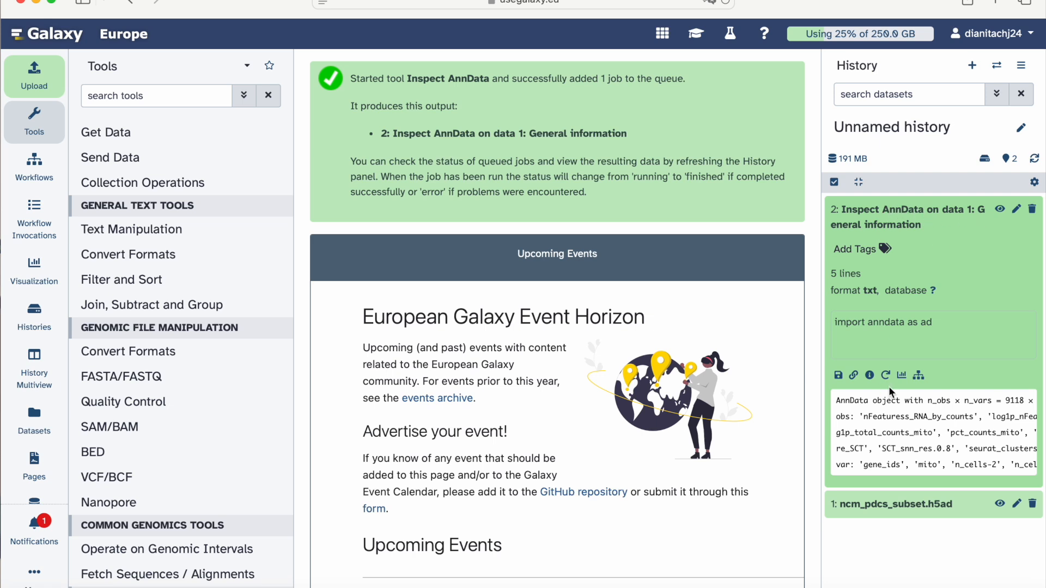
pyautogui.click(1000, 210)
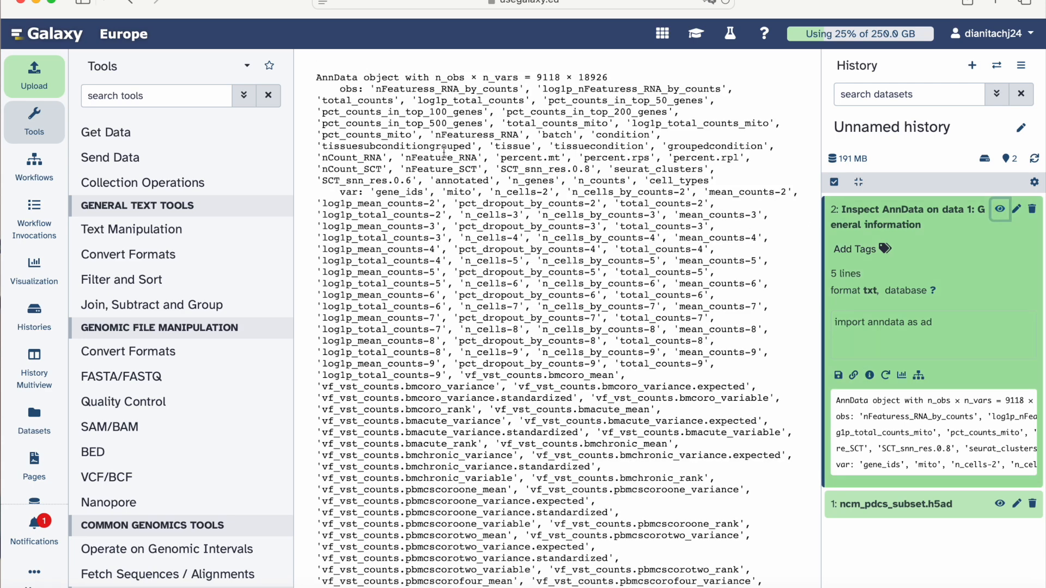
pyautogui.scroll(-3, 363, 96)
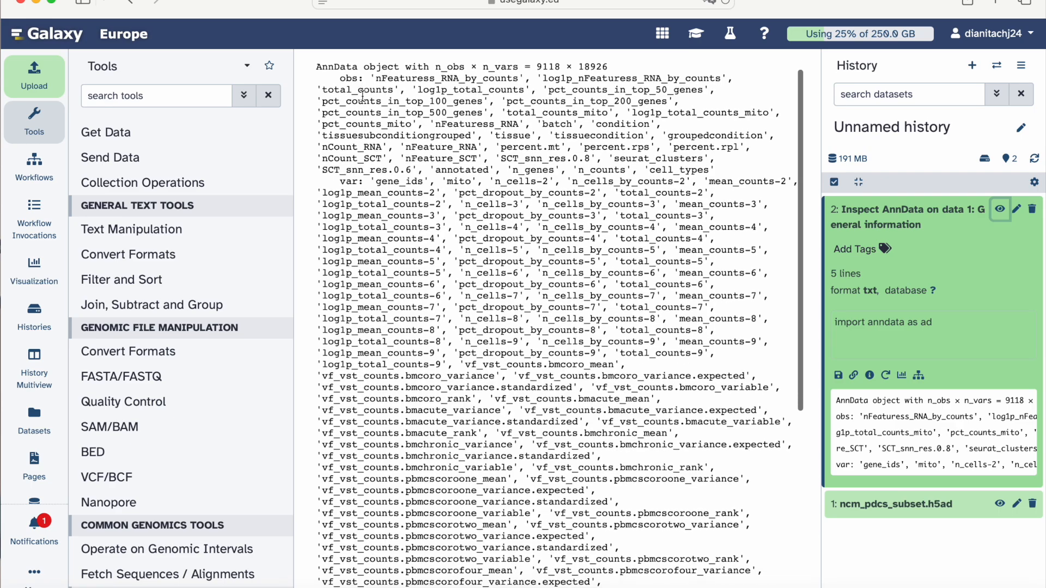
pyautogui.scroll(-15, 363, 96)
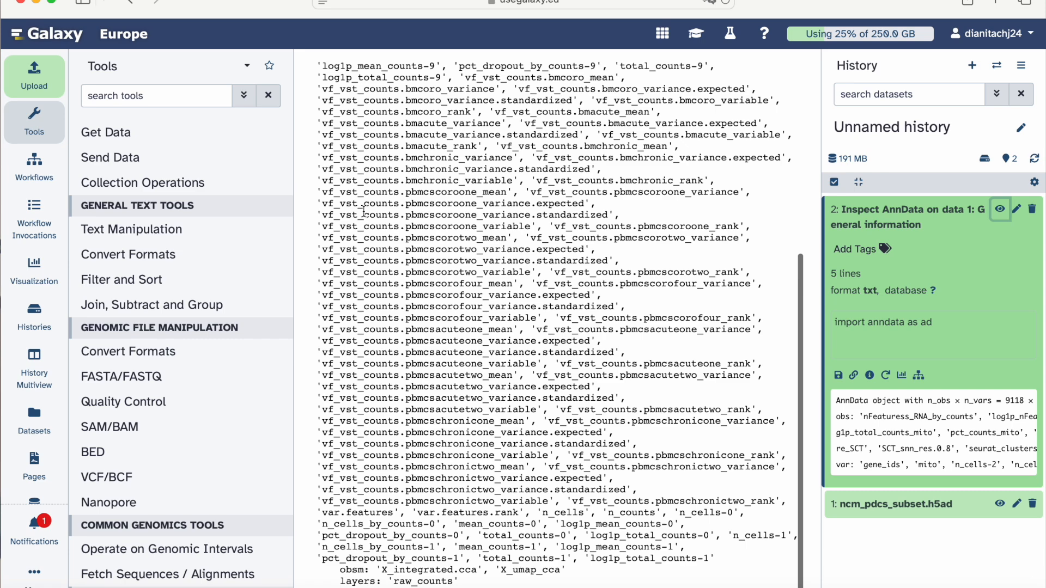
pyautogui.scroll(10, 364, 210)
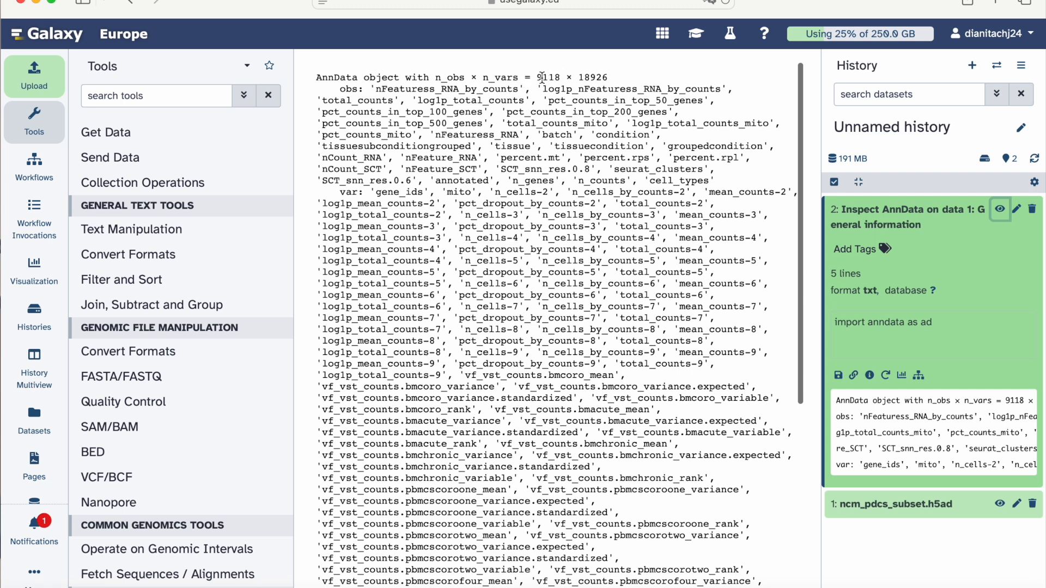
pyautogui.moveTo(537, 78); pyautogui.dragTo(614, 79)
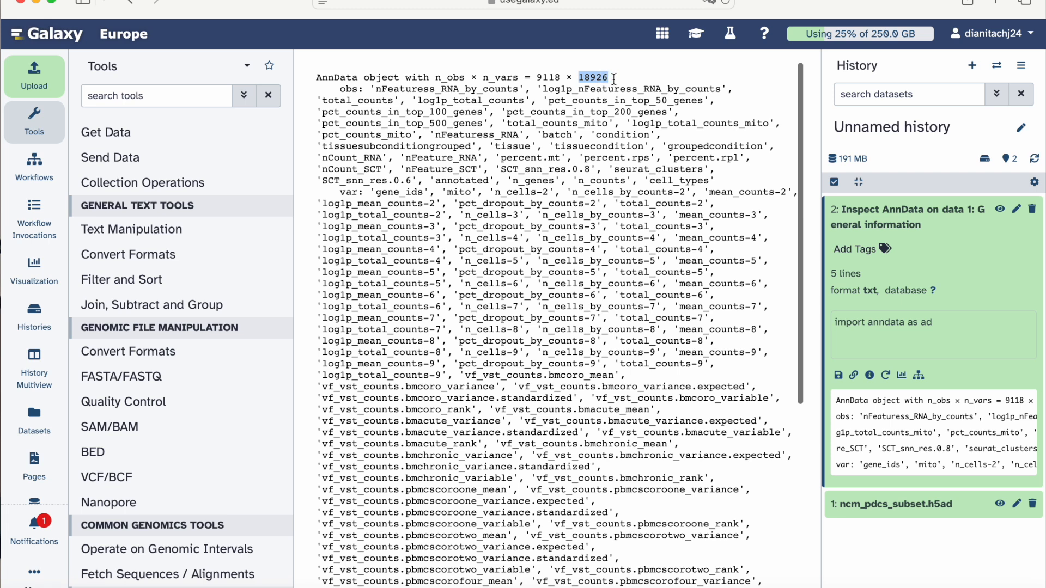
pyautogui.click(627, 82)
# Step: Check the end of the general information output for the obsm entries and the layers needed for pseudobulk analysis
pyautogui.scroll(-10, 521, 188)
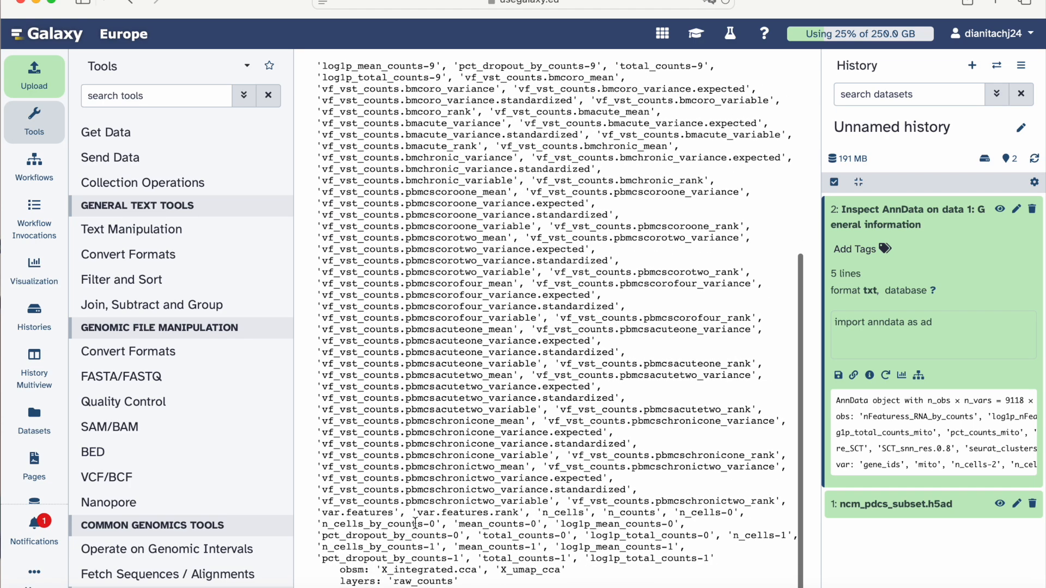
pyautogui.scroll(1, 430, 581)
pyautogui.scroll(10, 432, 583)
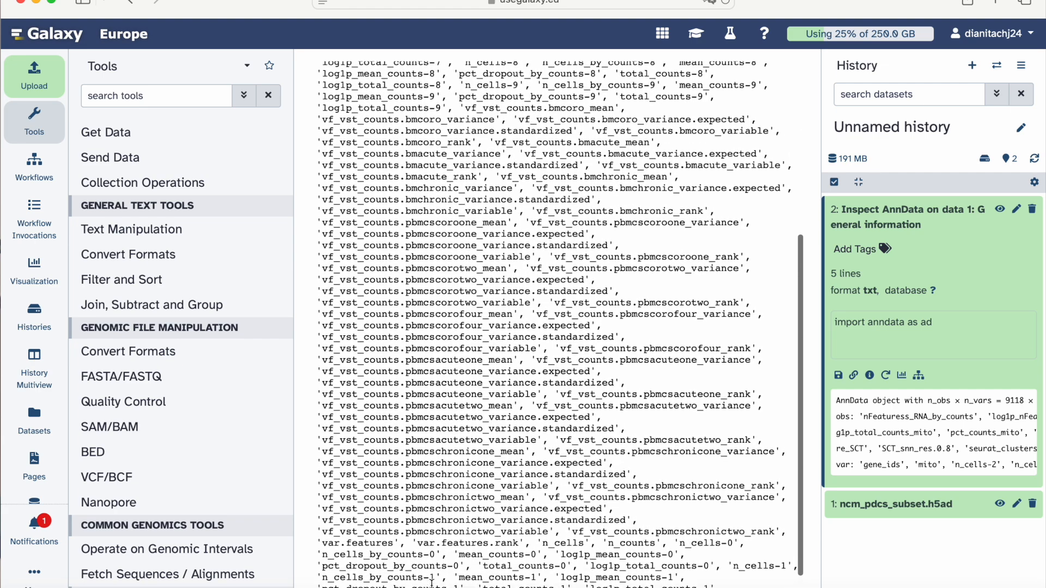
pyautogui.scroll(-10, 432, 583)
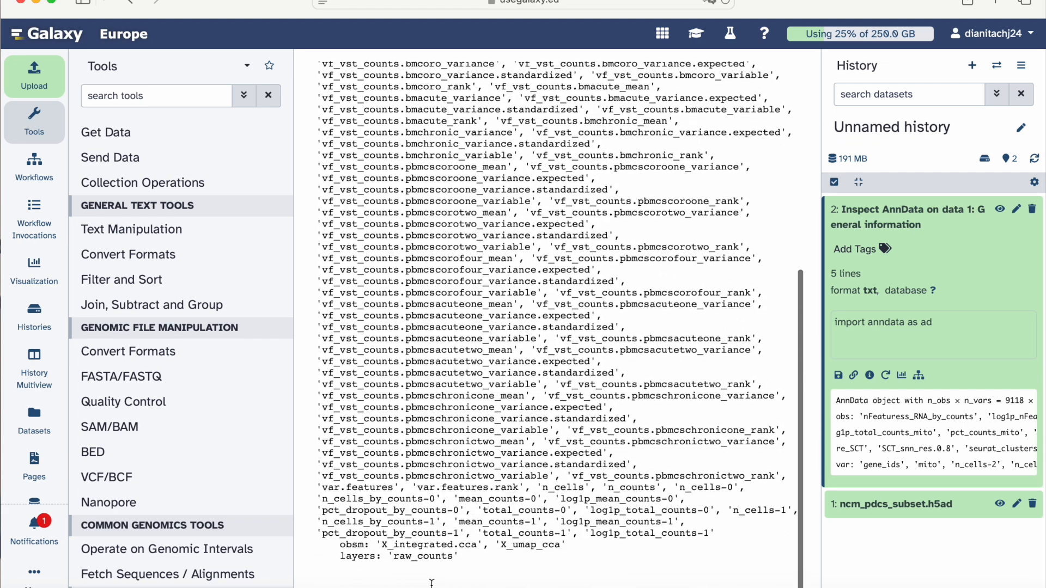
pyautogui.moveTo(456, 582); pyautogui.dragTo(342, 580)
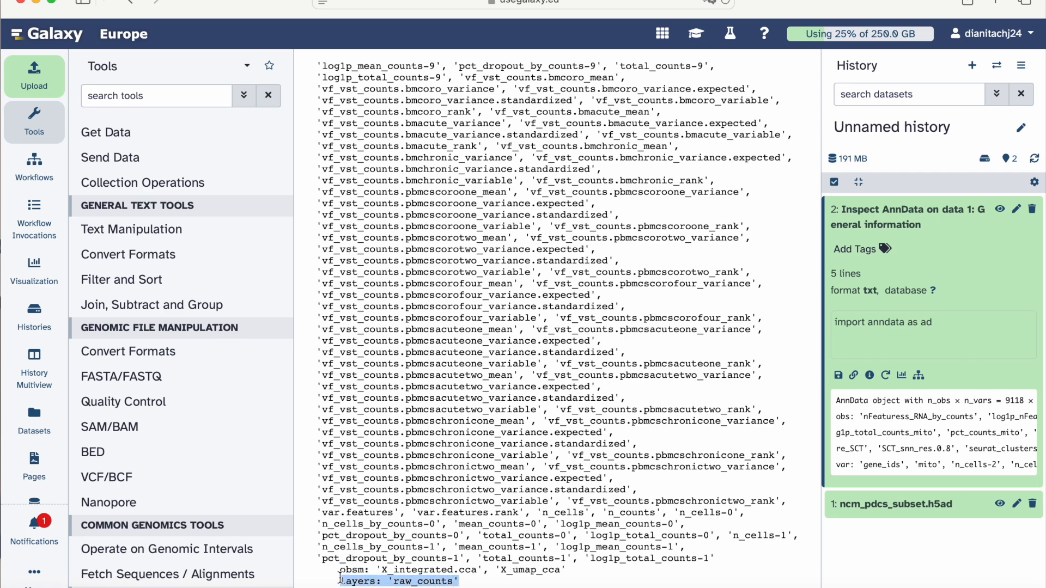
pyautogui.click(493, 493)
pyautogui.scroll(10, 493, 493)
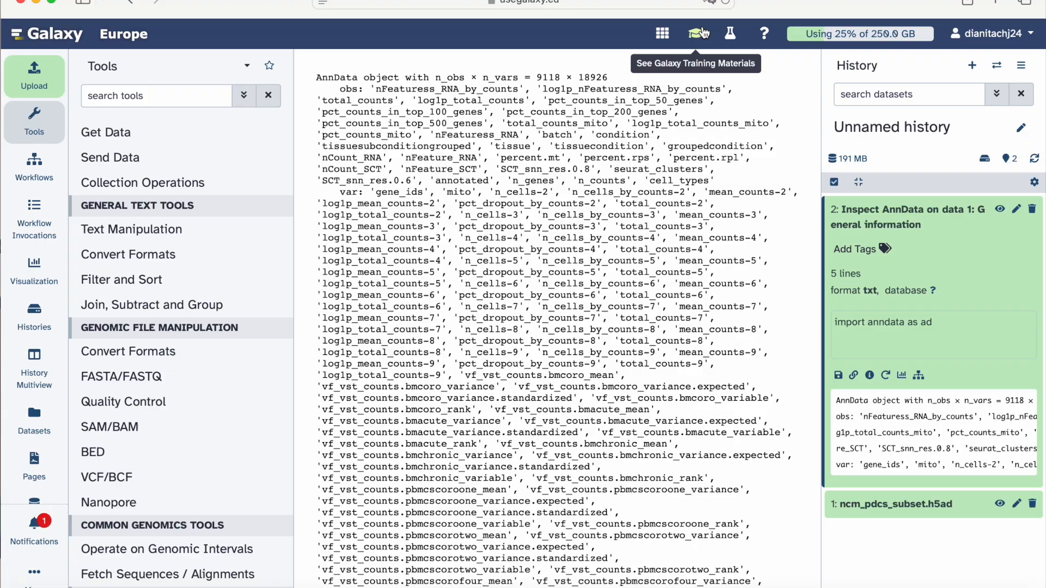
# Step: Return to the tutorial and read the solution to the questions about the AnnData's cells, genes and other retrievable information
pyautogui.click(701, 34)
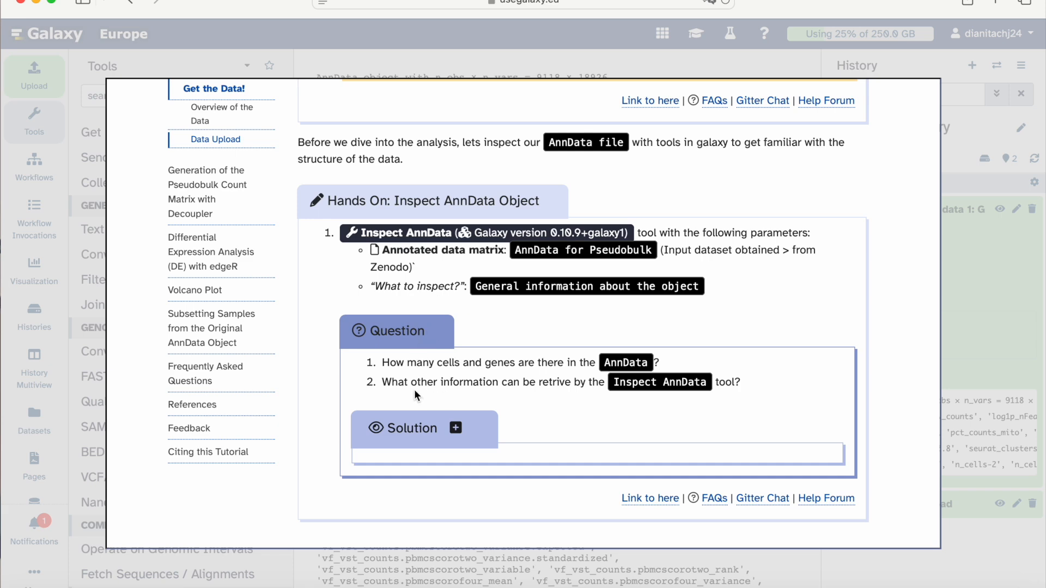
pyautogui.scroll(-1, 395, 376)
pyautogui.scroll(-3, 396, 380)
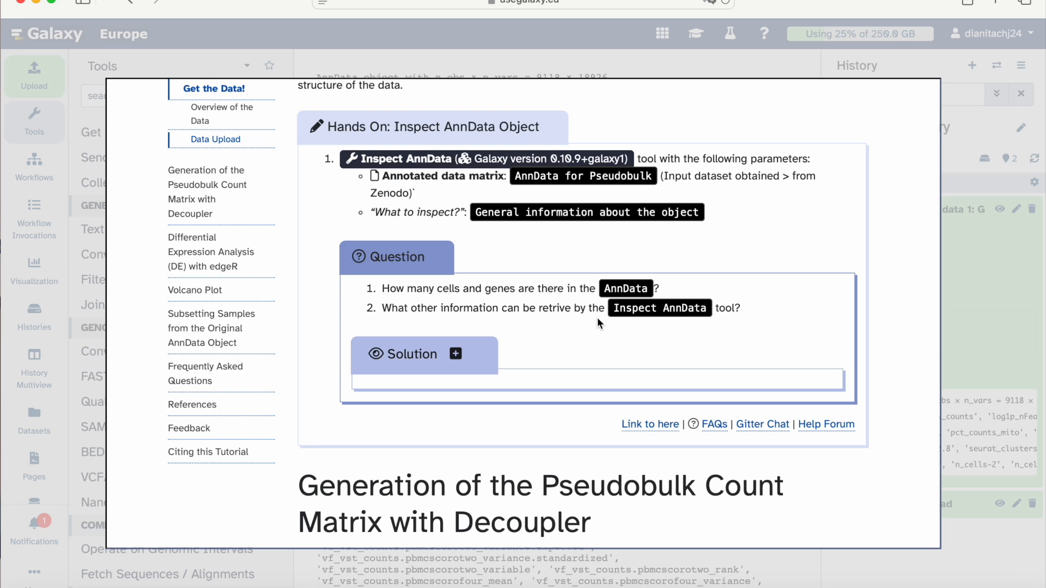
pyautogui.click(454, 355)
pyautogui.scroll(-1, 464, 344)
pyautogui.scroll(-5, 463, 341)
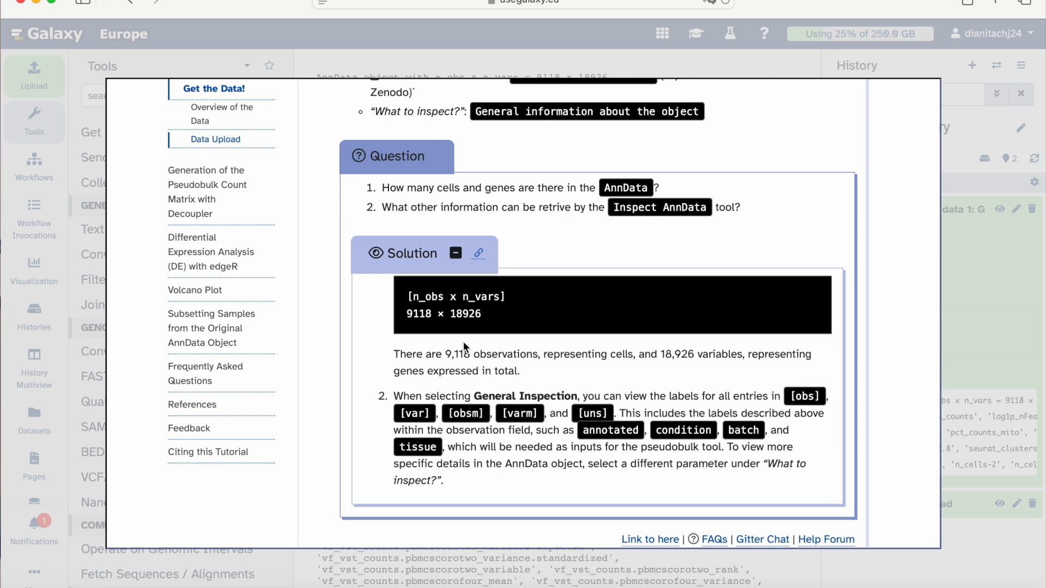
pyautogui.scroll(-1, 464, 345)
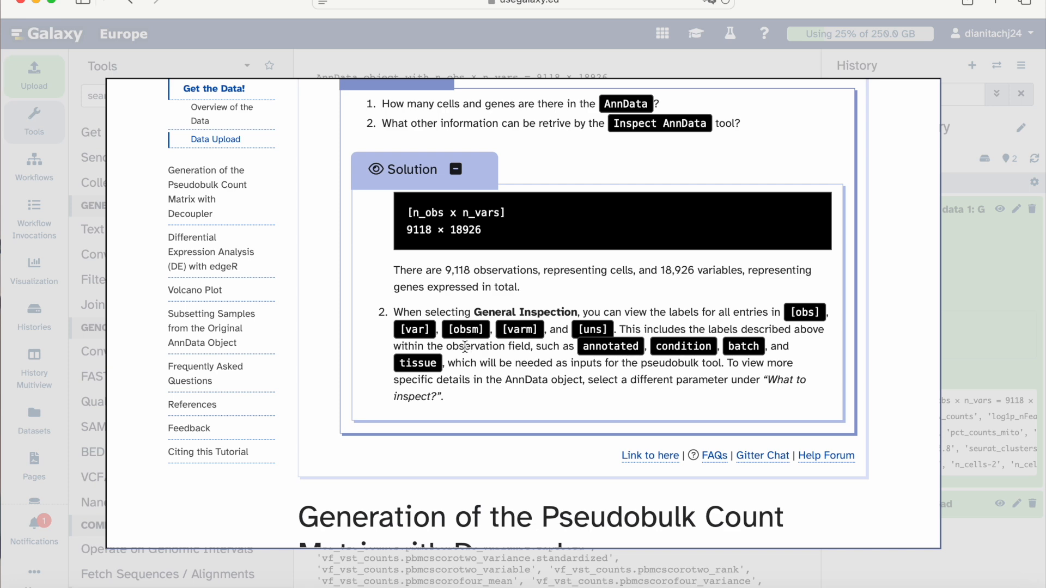
pyautogui.scroll(-1, 465, 351)
pyautogui.scroll(-1, 465, 350)
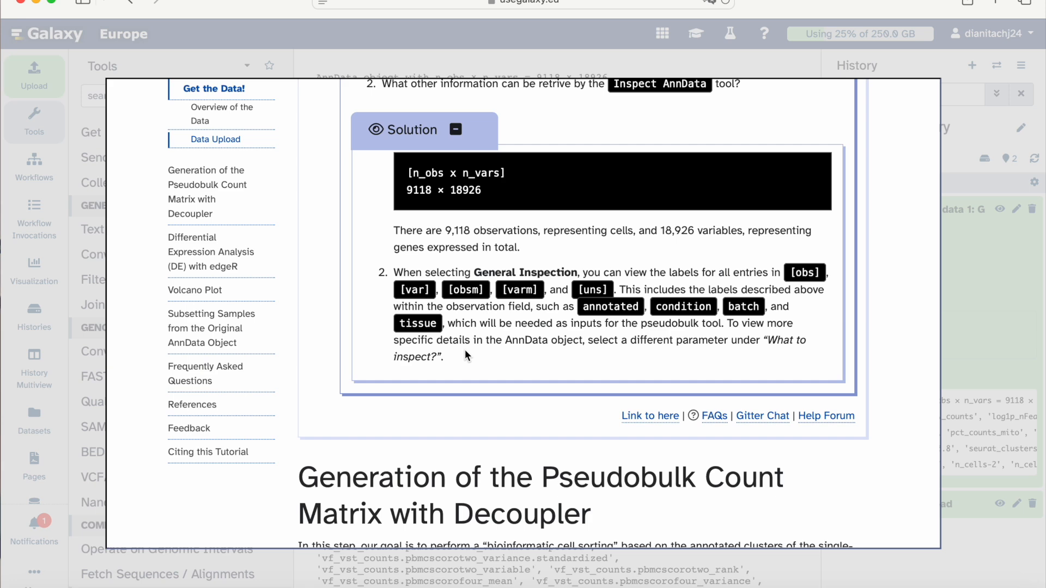
pyautogui.scroll(-1, 559, 268)
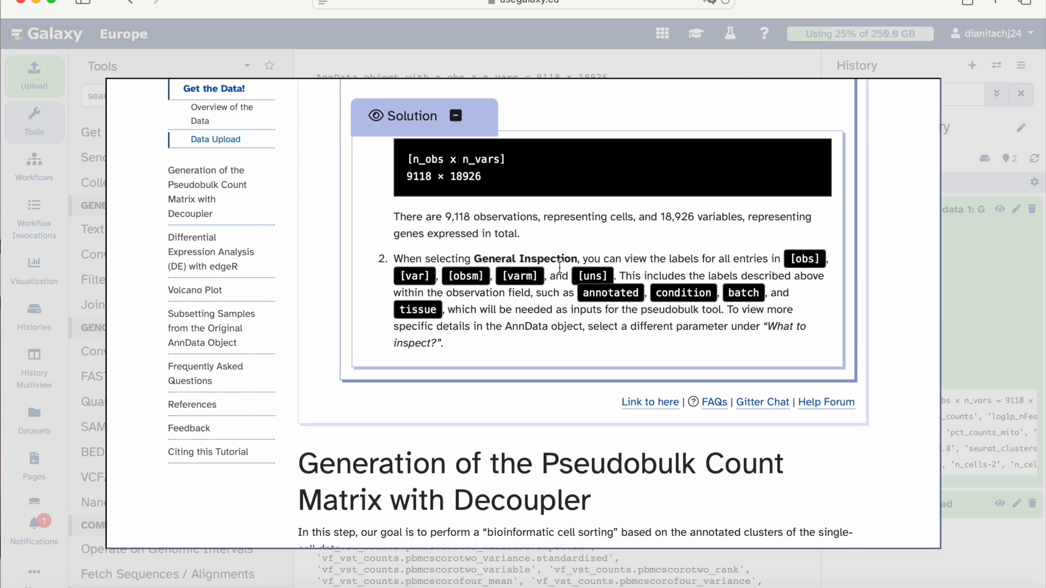
pyautogui.scroll(4, 557, 266)
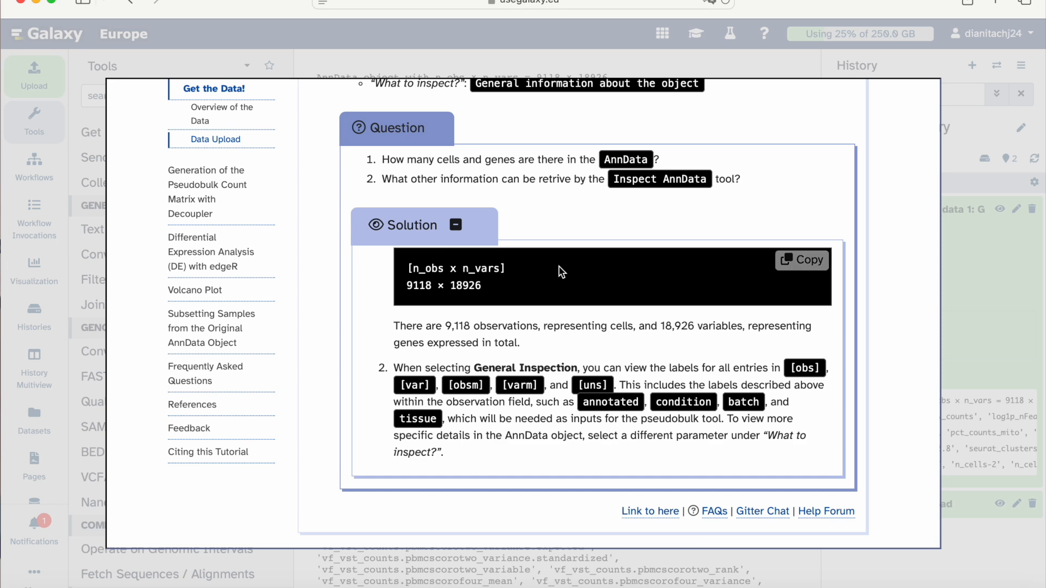
pyautogui.scroll(2, 561, 271)
# Step: Read the introduction to Generation of the Pseudobulk Count Matrix with Decoupler, covering the required metadata and raw counts layer
pyautogui.scroll(-3, 561, 271)
pyautogui.scroll(-10, 561, 270)
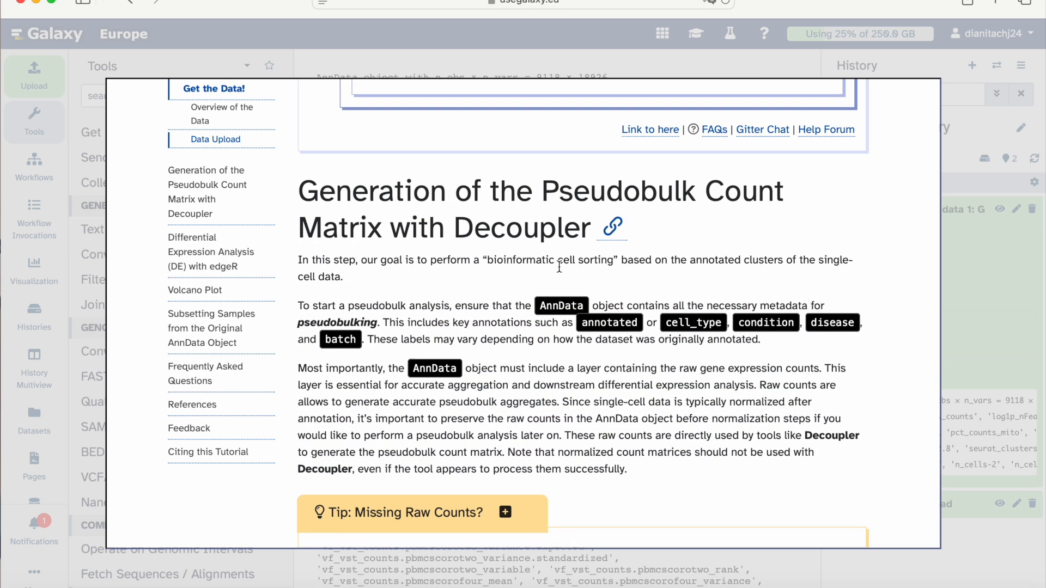
pyautogui.scroll(-1, 559, 267)
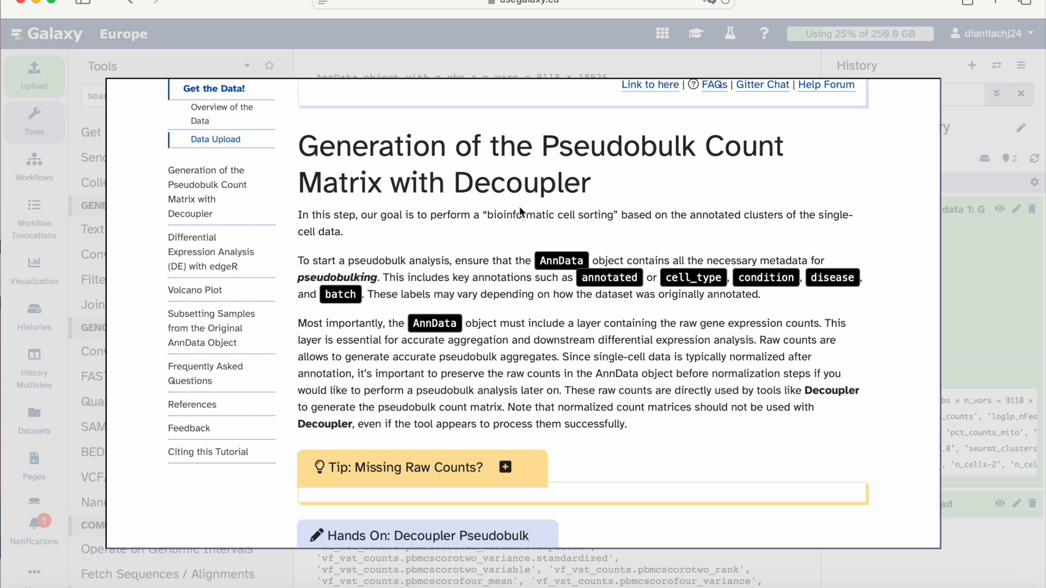
pyautogui.scroll(-1, 483, 215)
pyautogui.scroll(-1, 483, 218)
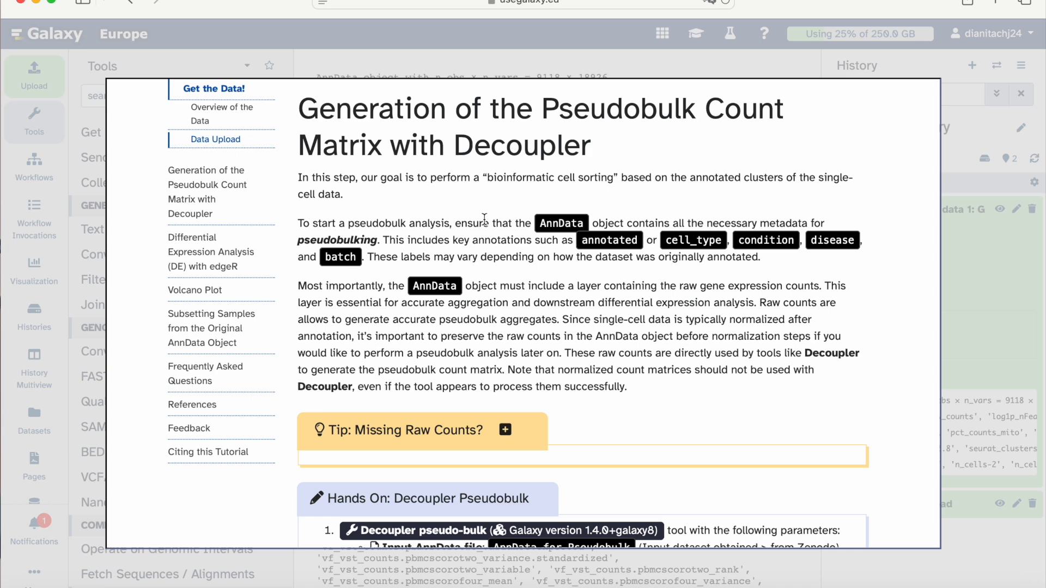
pyautogui.scroll(-2, 484, 218)
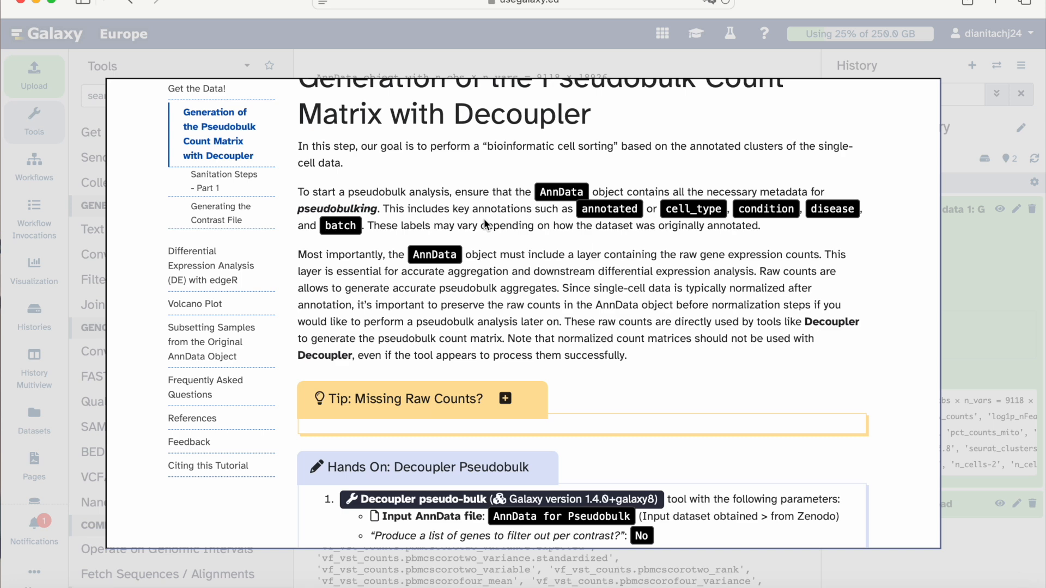
pyautogui.scroll(-1, 484, 218)
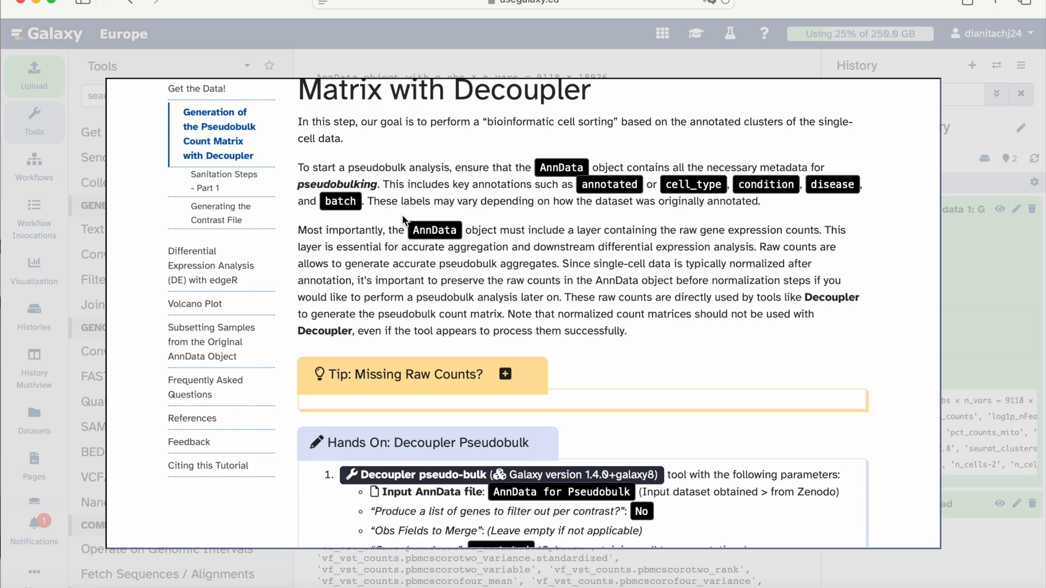
pyautogui.scroll(-3, 403, 219)
pyautogui.scroll(-1, 403, 219)
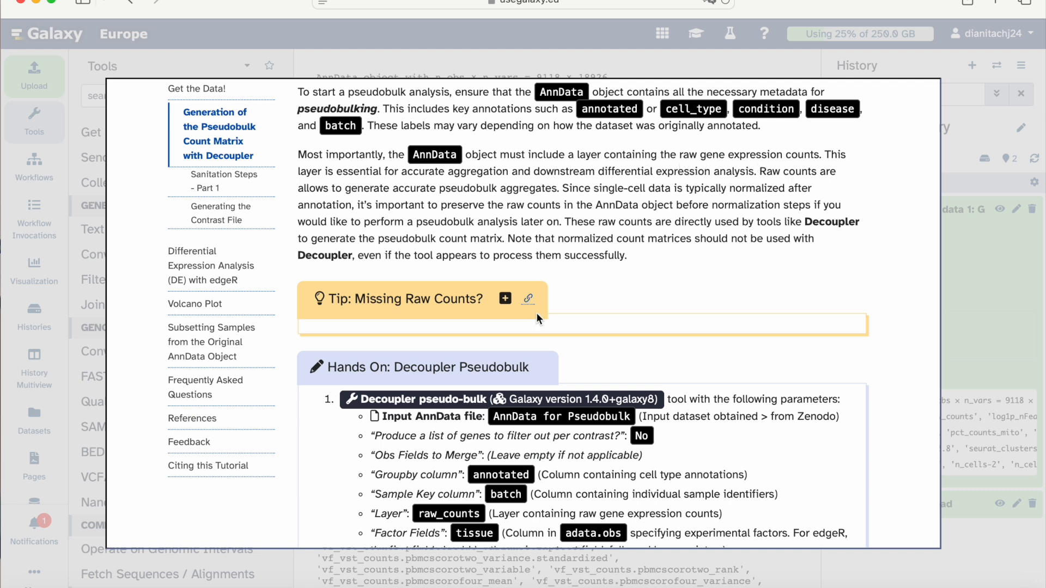
# Step: Expand the Missing Raw Counts tip and read how to create and verify a raw counts layer
pyautogui.click(505, 299)
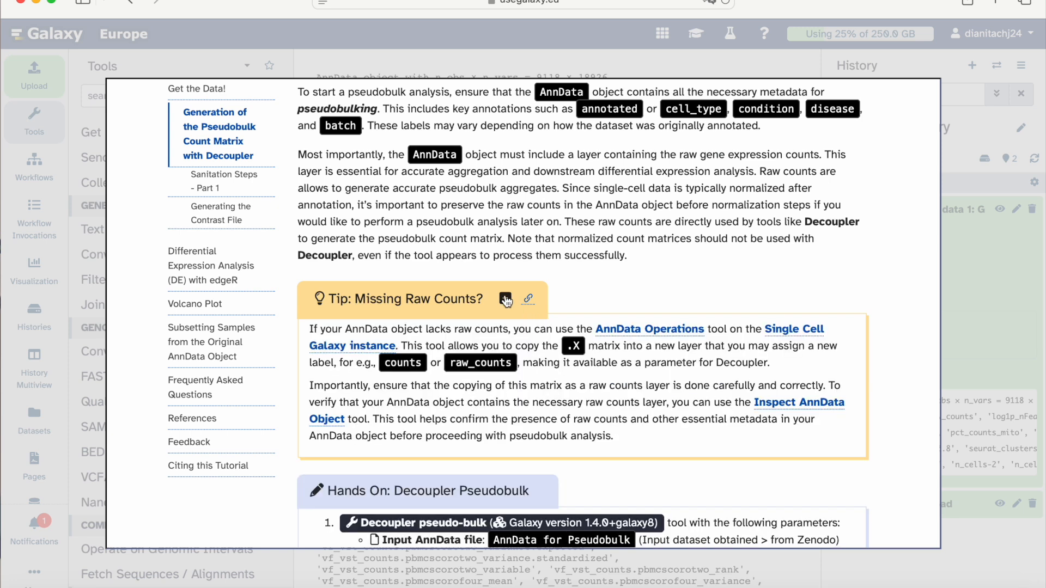
pyautogui.scroll(-3, 505, 299)
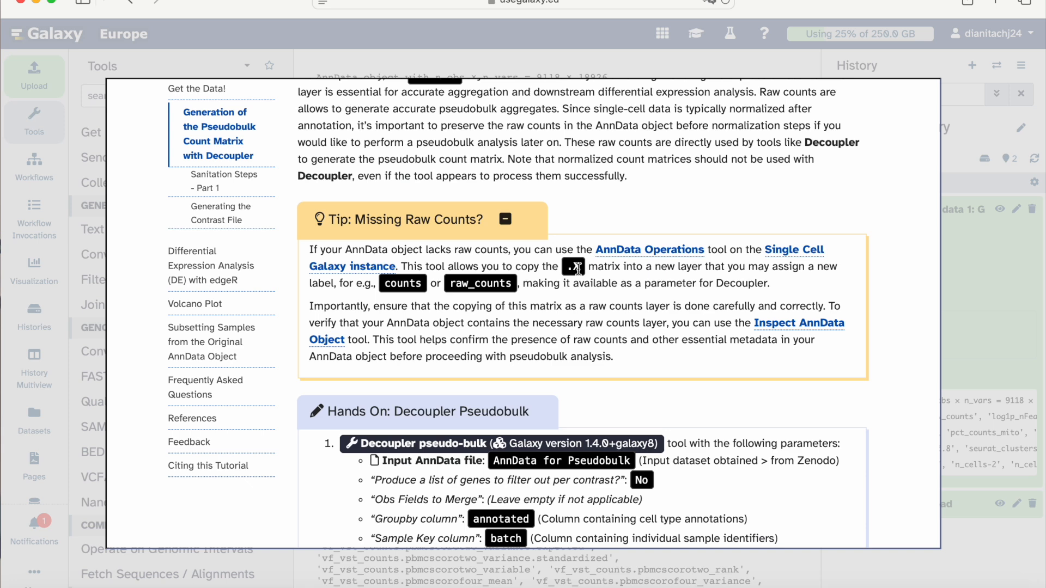
pyautogui.scroll(-3, 577, 269)
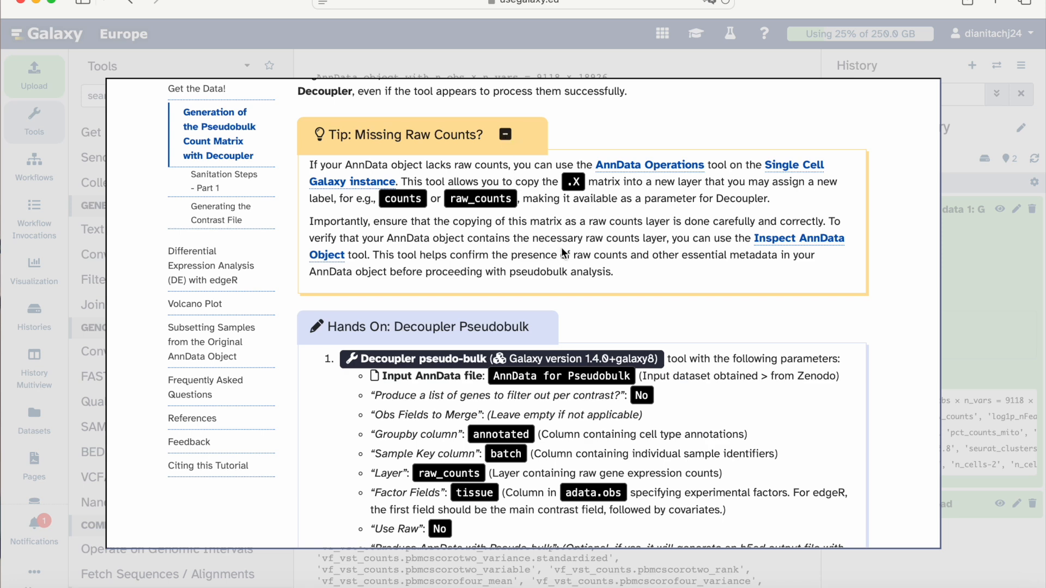
# Step: Open the Decoupler pseudo-bulk tool from the tutorial's hands-on section and select ncm_pdcs_subset.h5ad as the input AnnData file
pyautogui.scroll(-1, 563, 251)
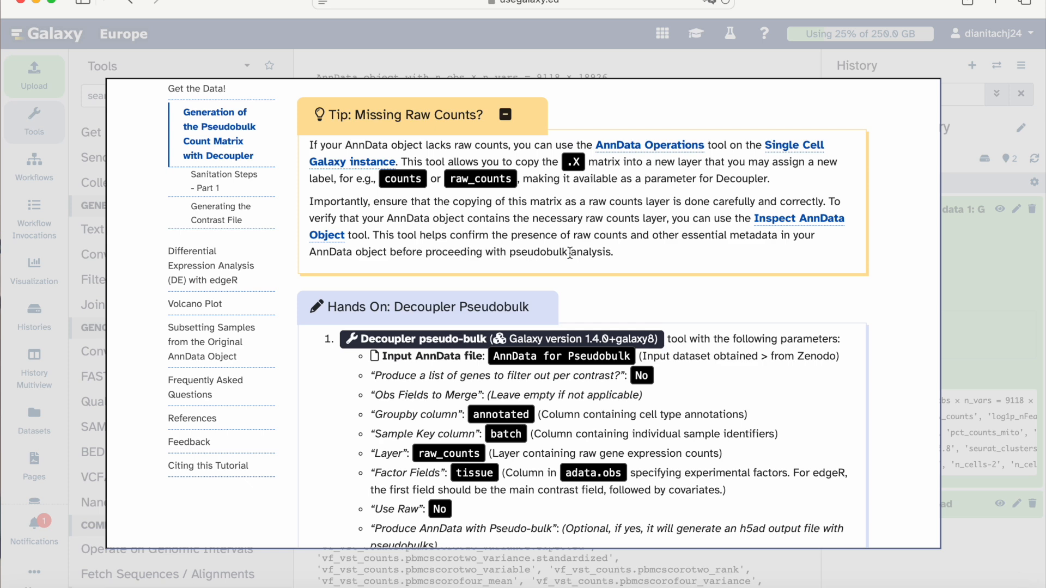
pyautogui.scroll(-5, 570, 252)
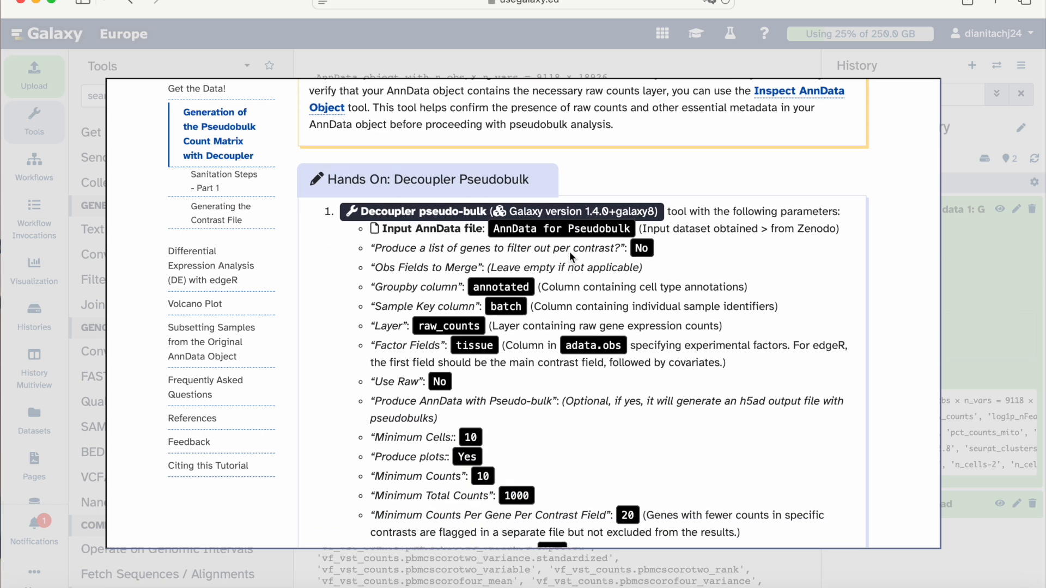
pyautogui.scroll(-3, 570, 251)
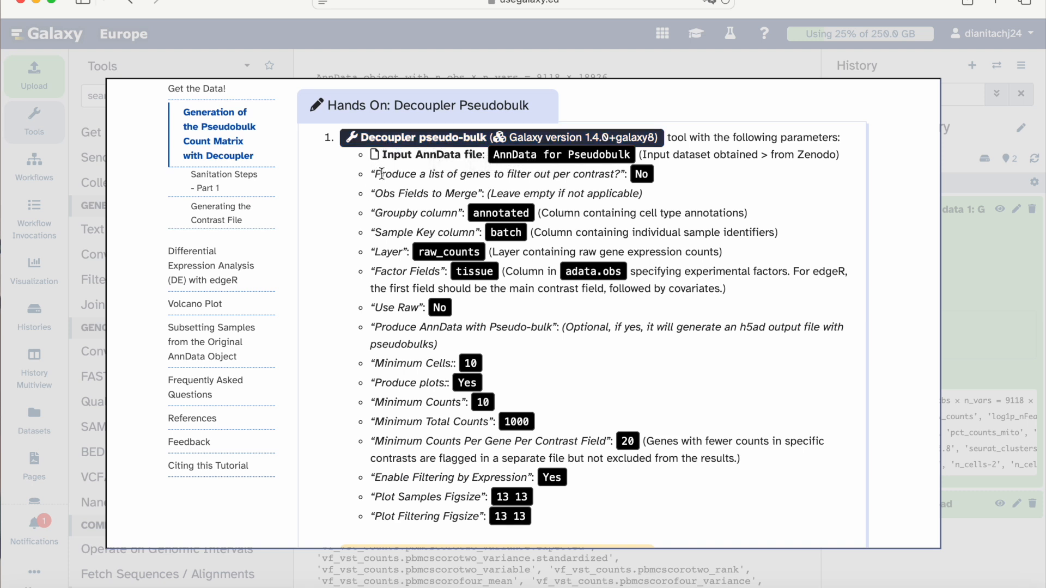
pyautogui.click(436, 140)
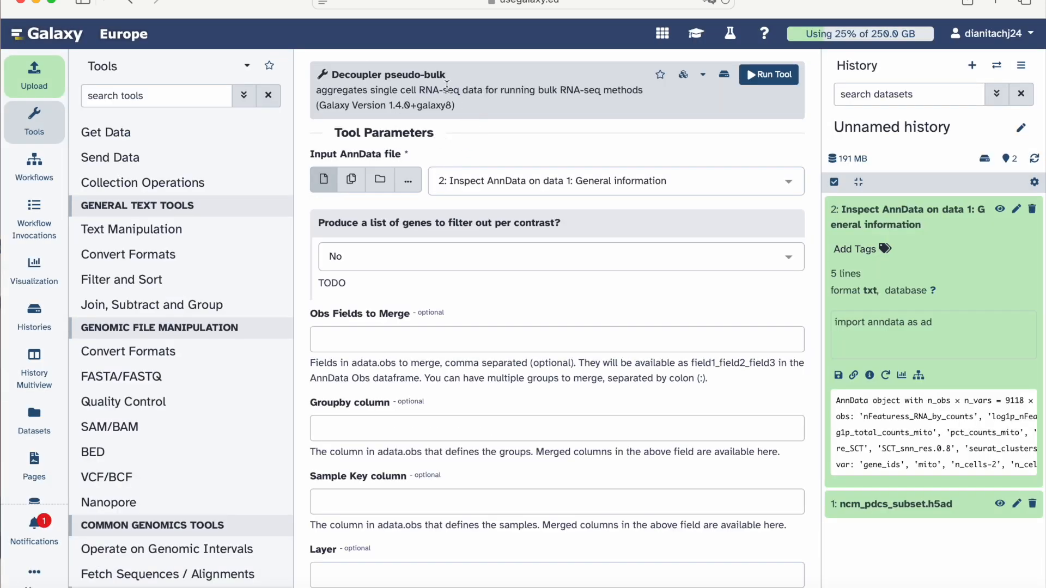
pyautogui.click(548, 190)
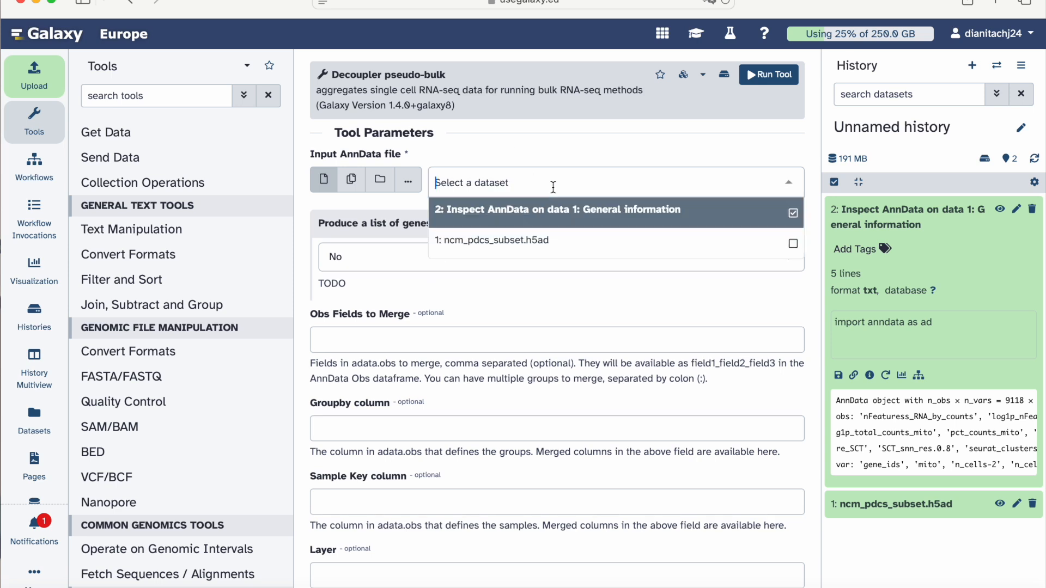
pyautogui.click(551, 244)
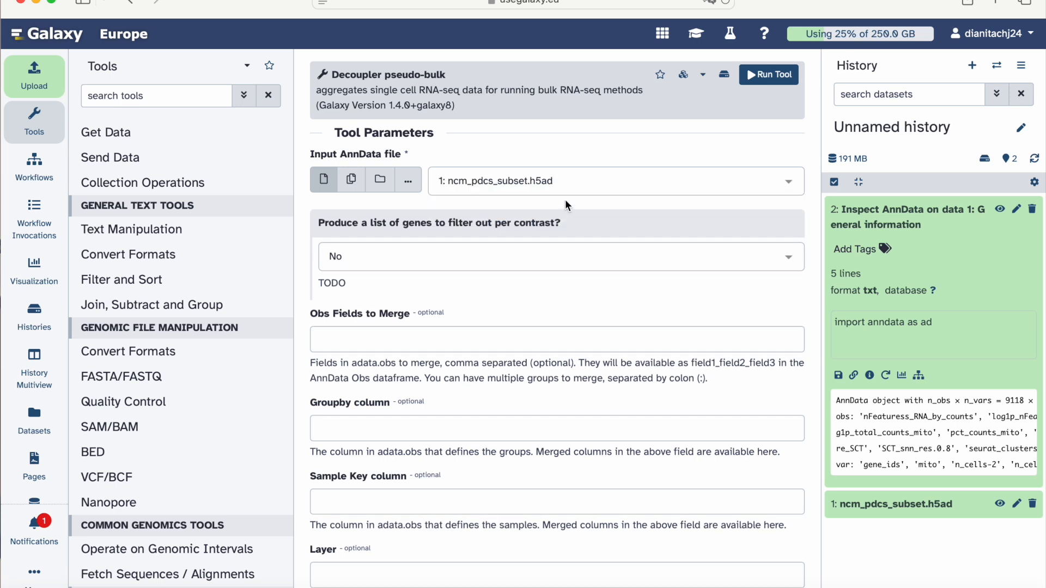
# Step: Consult the tutorial's parameter list and set the Groupby column to annotated and the Sample Key column to batch
pyautogui.scroll(-2, 566, 202)
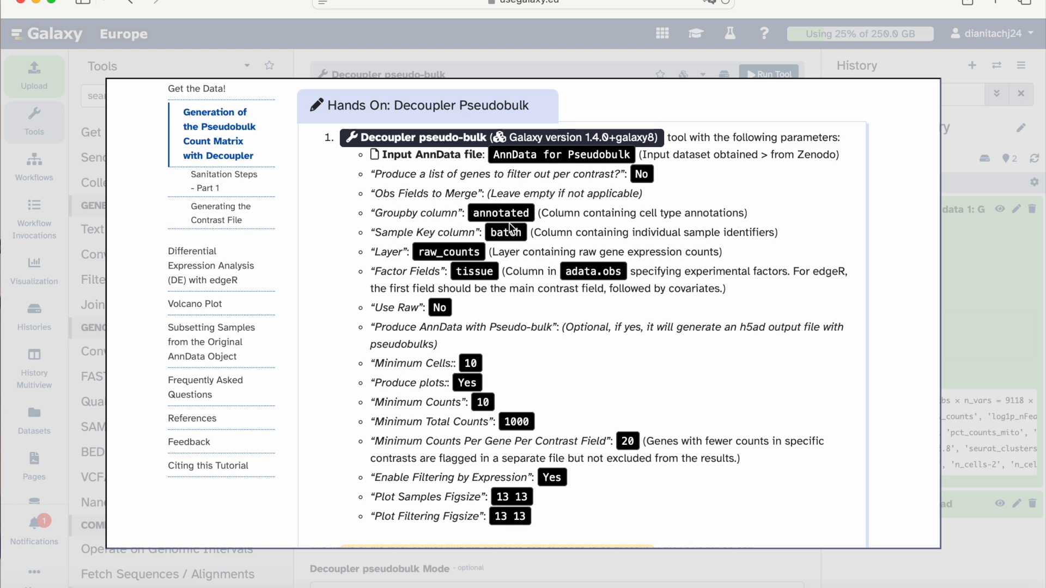
pyautogui.click(692, 63)
pyautogui.click(387, 366)
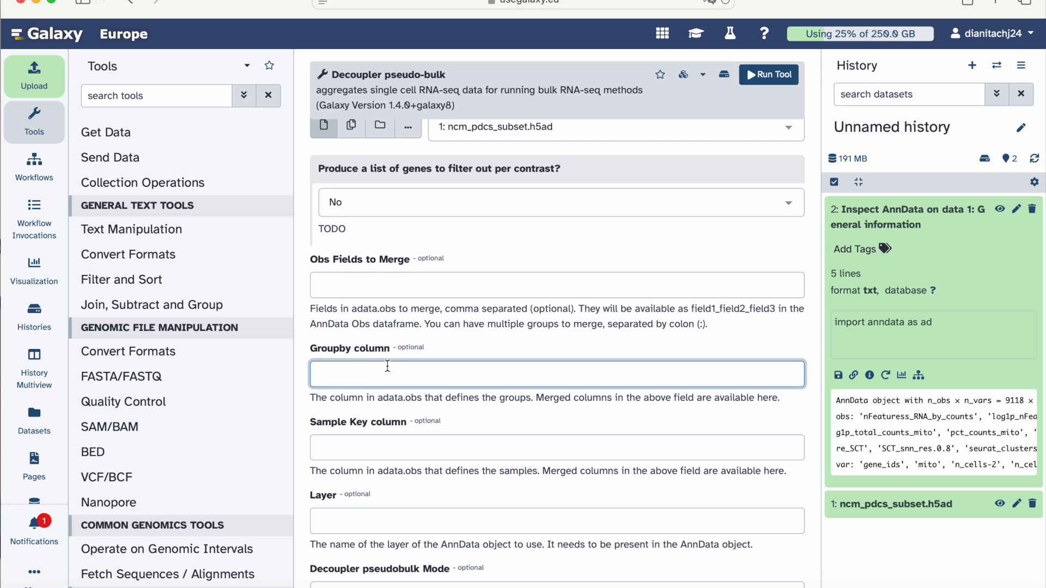
pyautogui.click(696, 33)
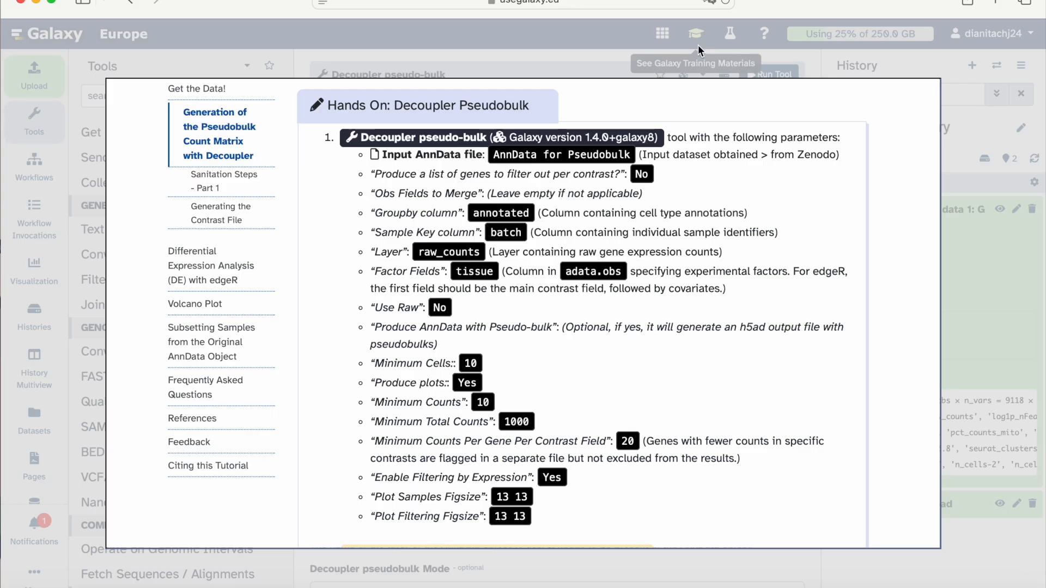
pyautogui.scroll(-1, 604, 229)
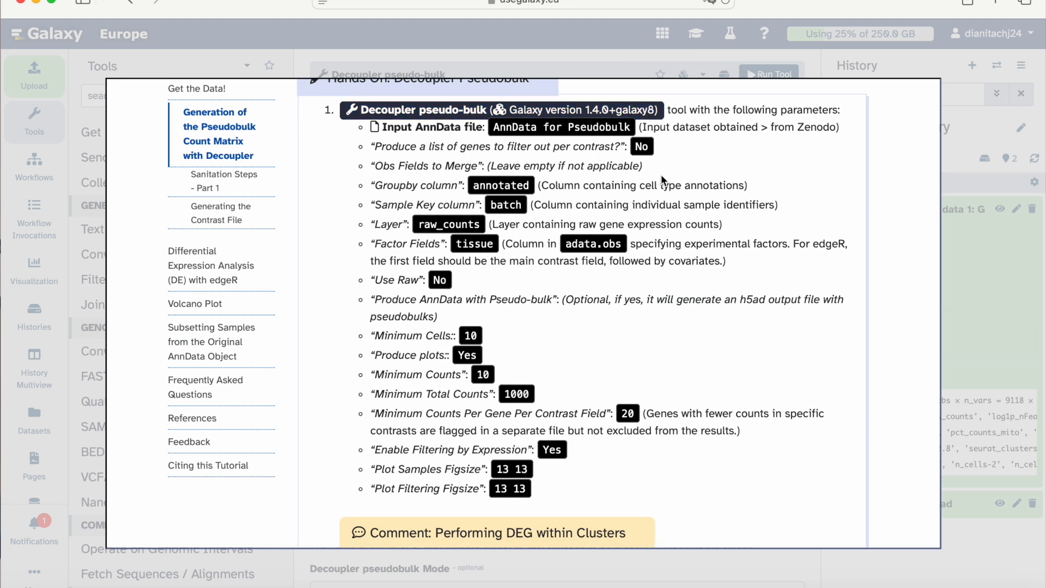
pyautogui.click(617, 40)
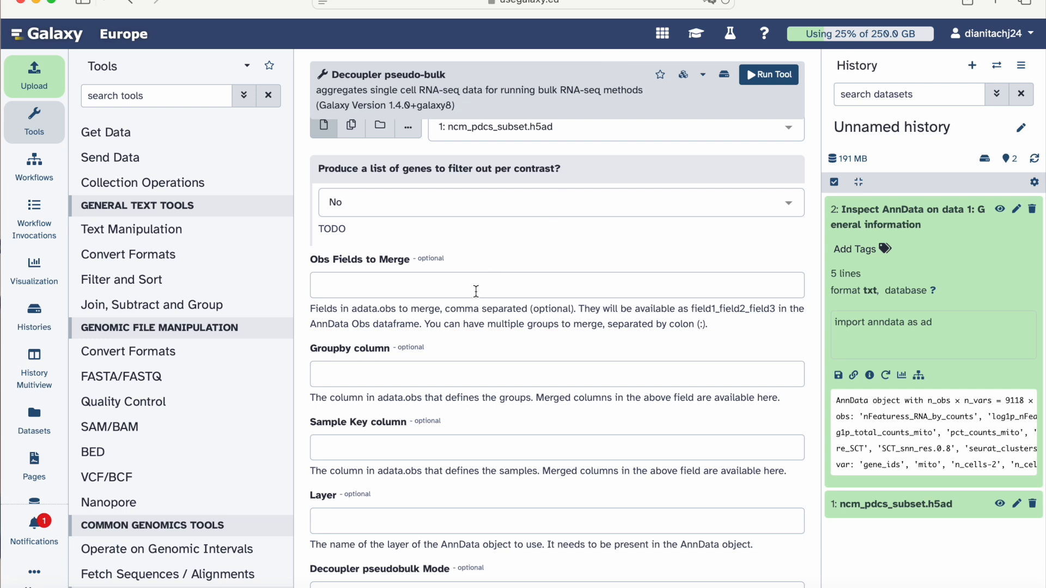
pyautogui.click(445, 374)
pyautogui.write('anno')
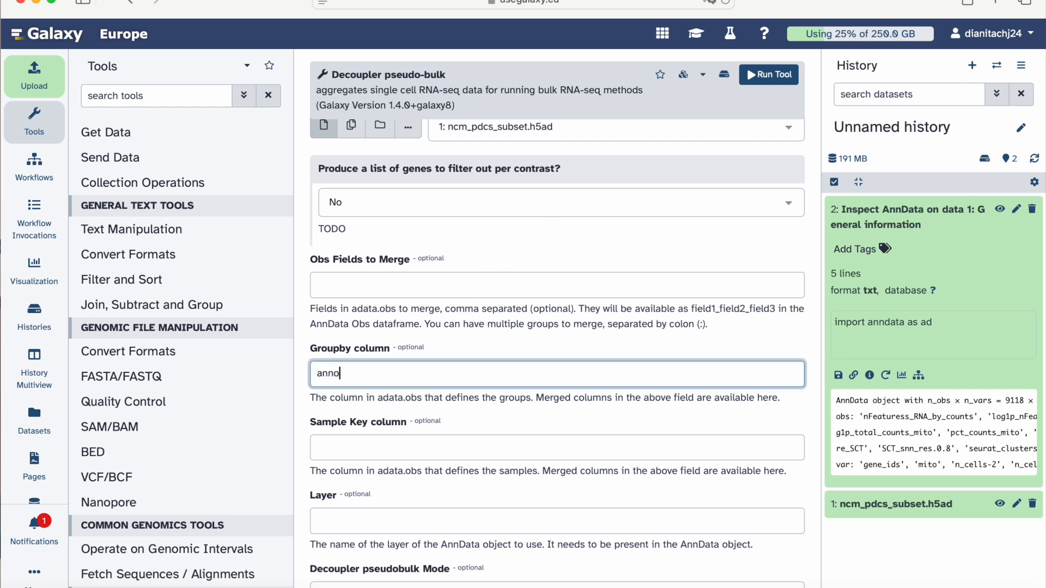
pyautogui.write('tated')
pyautogui.click(420, 451)
pyautogui.write('batch')
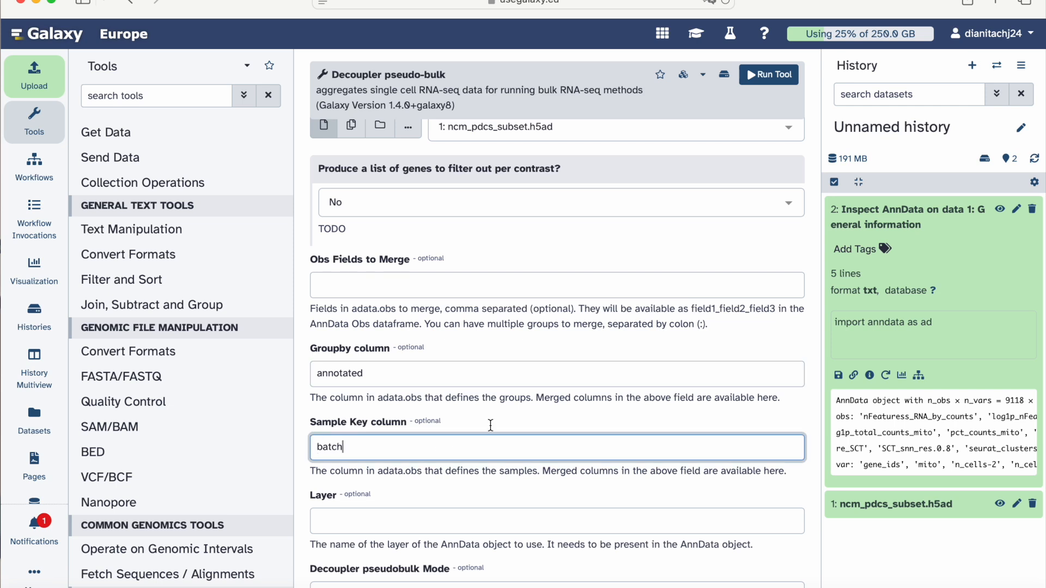
# Step: Set the AnnData layer used for the pseudobulk aggregation to raw_counts
pyautogui.scroll(-1, 511, 418)
pyautogui.scroll(-3, 511, 417)
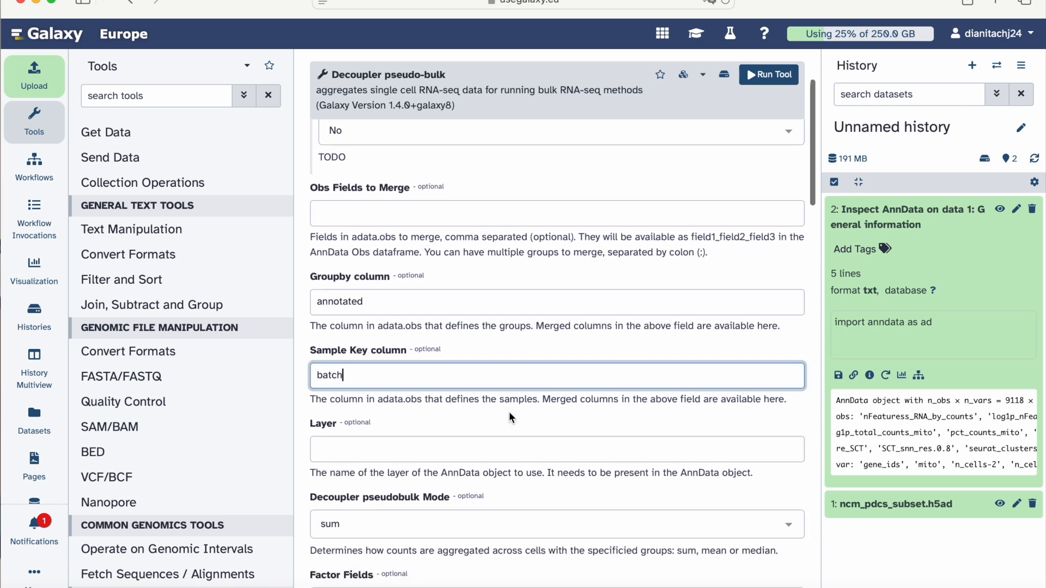
pyautogui.press('Tab')
pyautogui.write('raw')
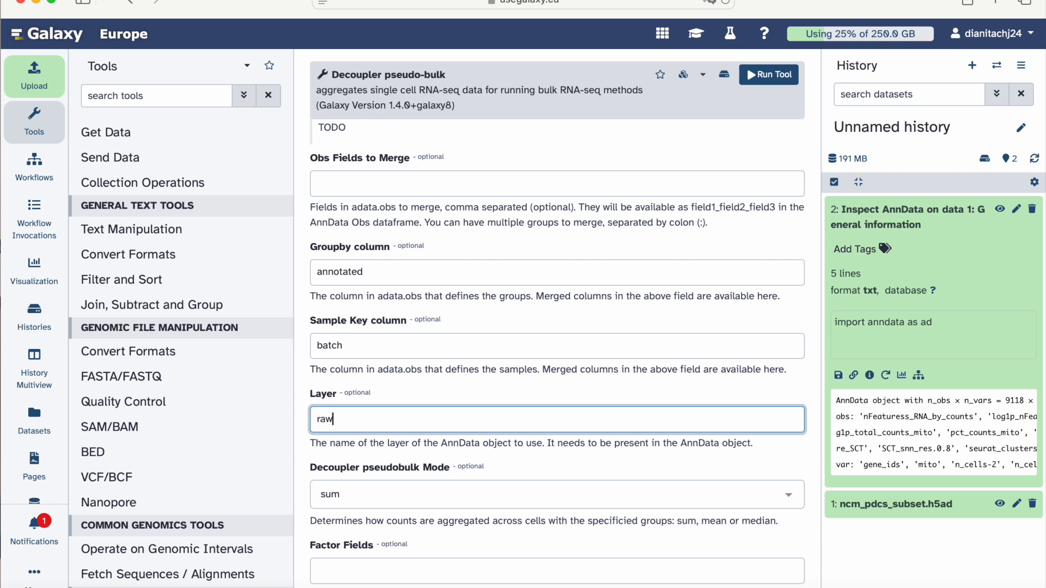
pyautogui.write('_counts')
pyautogui.click(538, 389)
# Step: Check the contrast field recommended in the tutorial and set Factor Fields to tissue
pyautogui.scroll(-3, 538, 387)
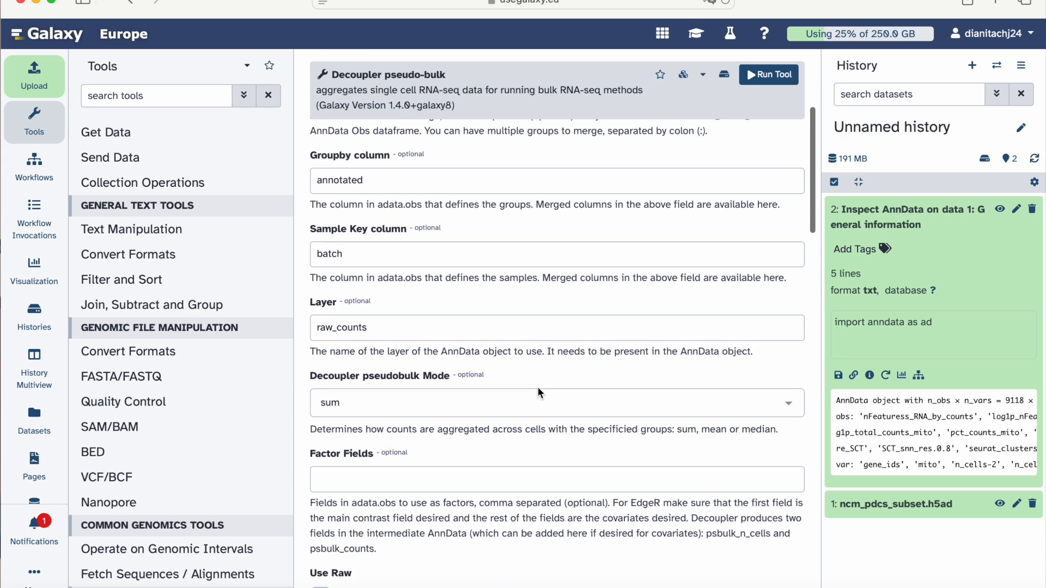
pyautogui.scroll(-3, 537, 387)
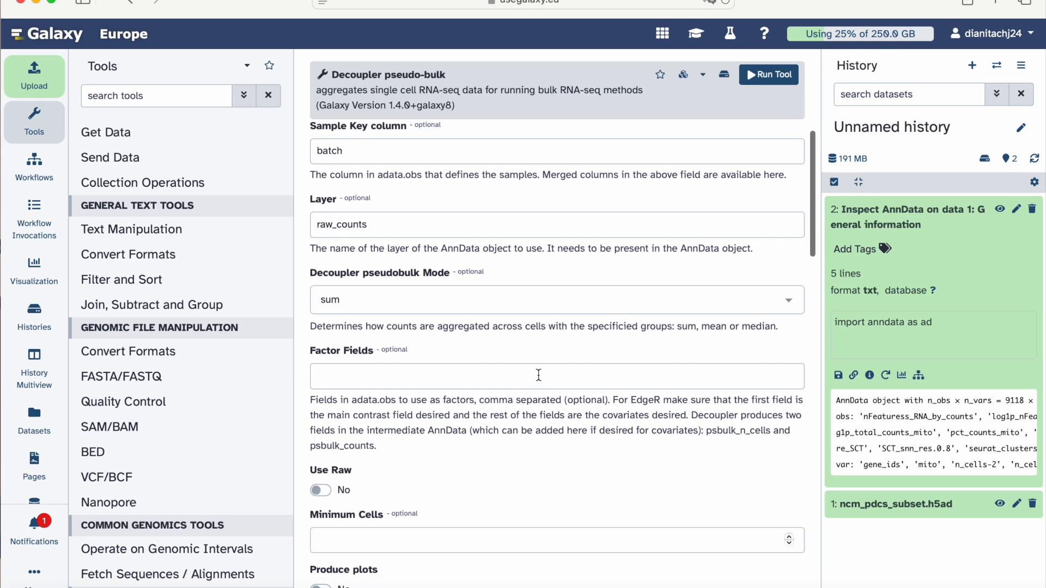
pyautogui.click(507, 380)
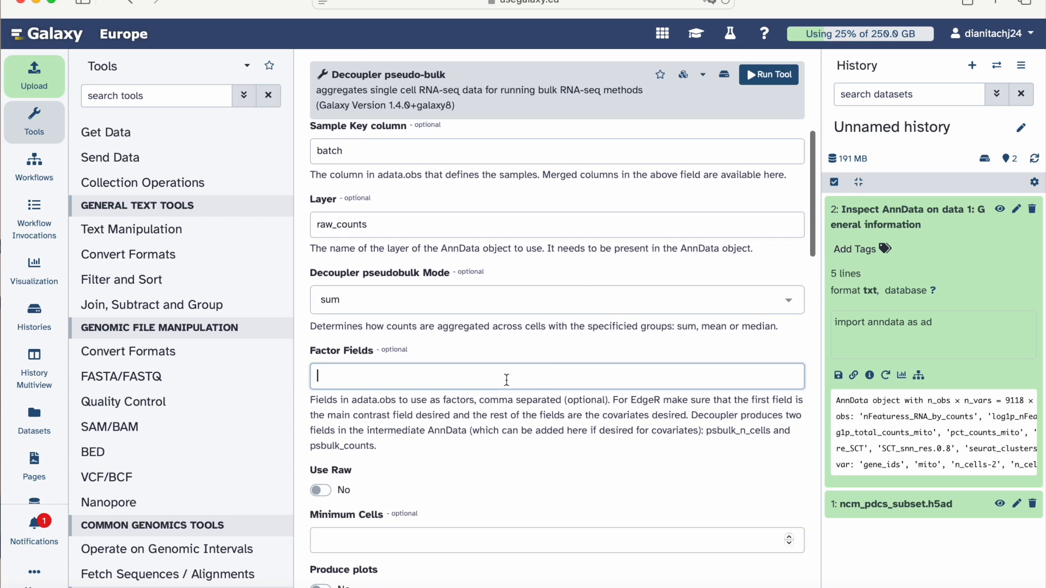
pyautogui.click(706, 41)
pyautogui.scroll(-1, 598, 322)
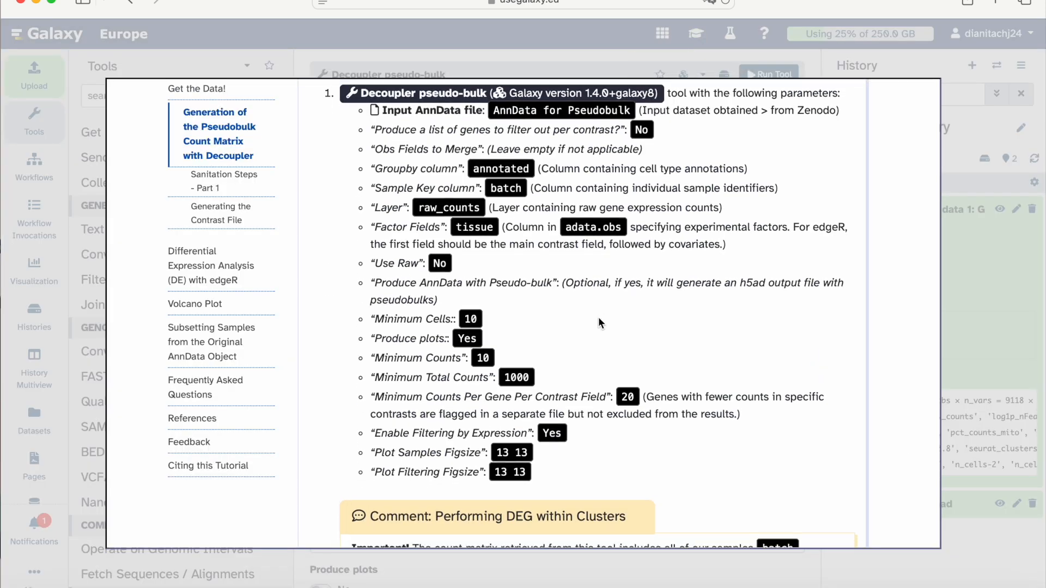
pyautogui.scroll(-1, 598, 318)
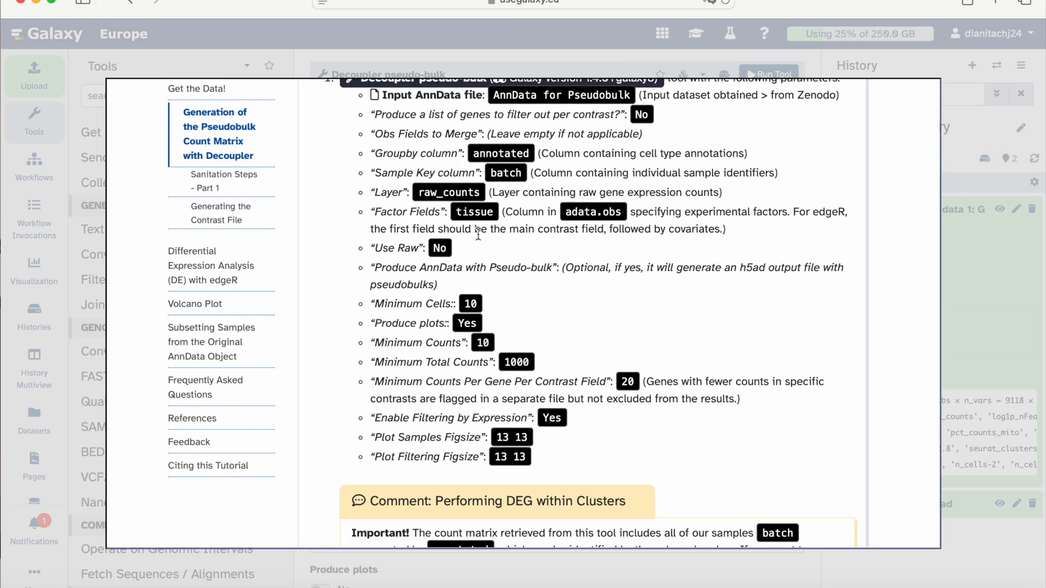
pyautogui.click(595, 49)
pyautogui.click(369, 379)
pyautogui.write('tissue')
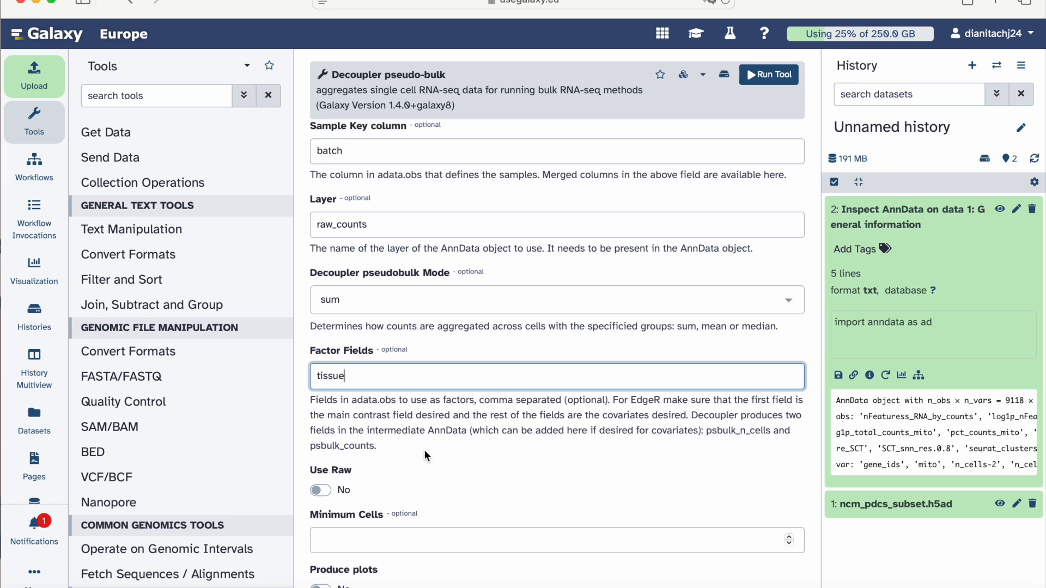
# Step: Check the tutorial's remaining parameters, set Minimum Cells to 10 and enable Produce plots
pyautogui.scroll(-2, 424, 449)
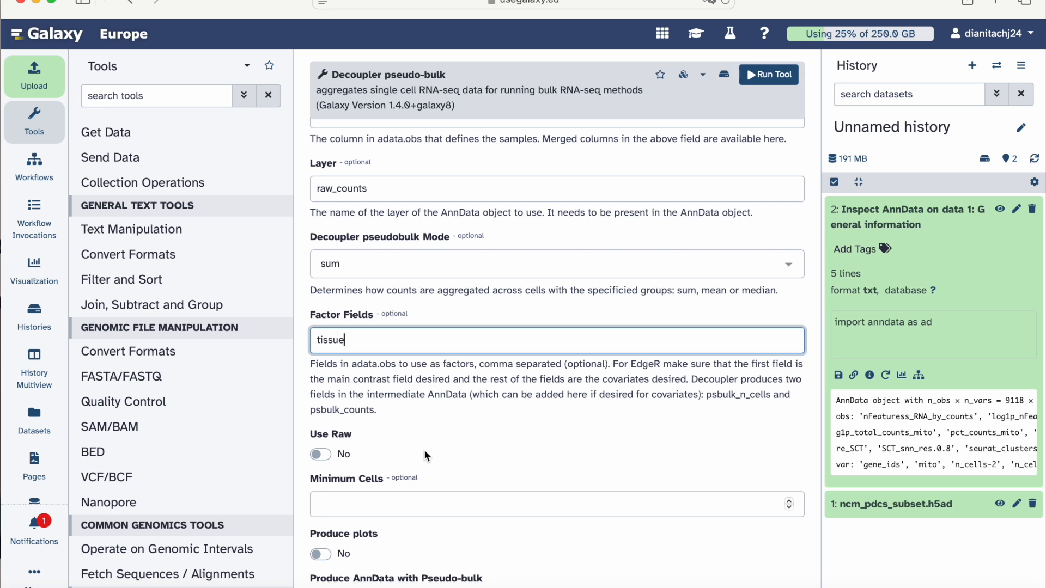
pyautogui.scroll(-1, 425, 455)
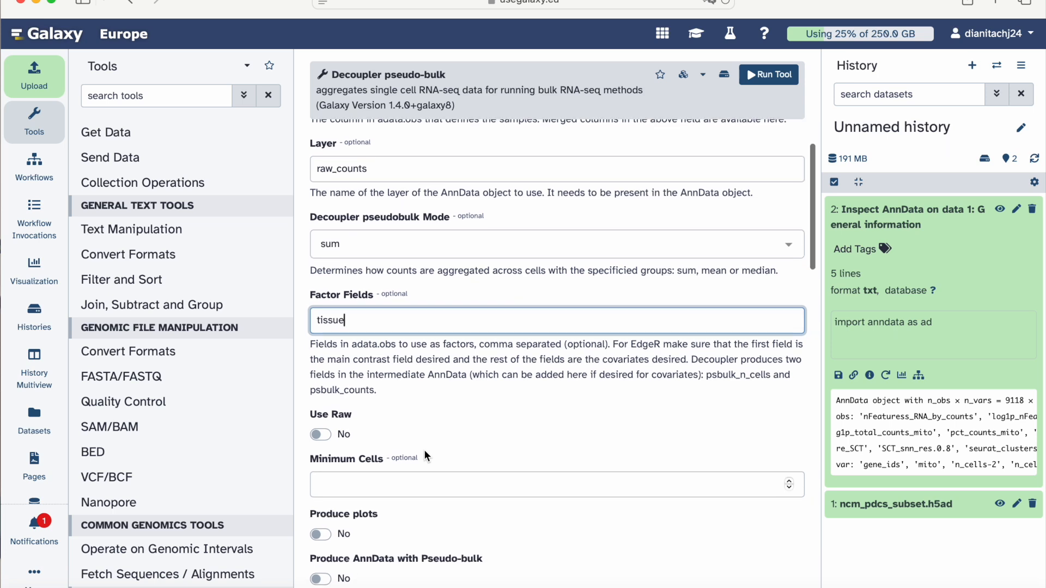
pyautogui.scroll(-1, 425, 451)
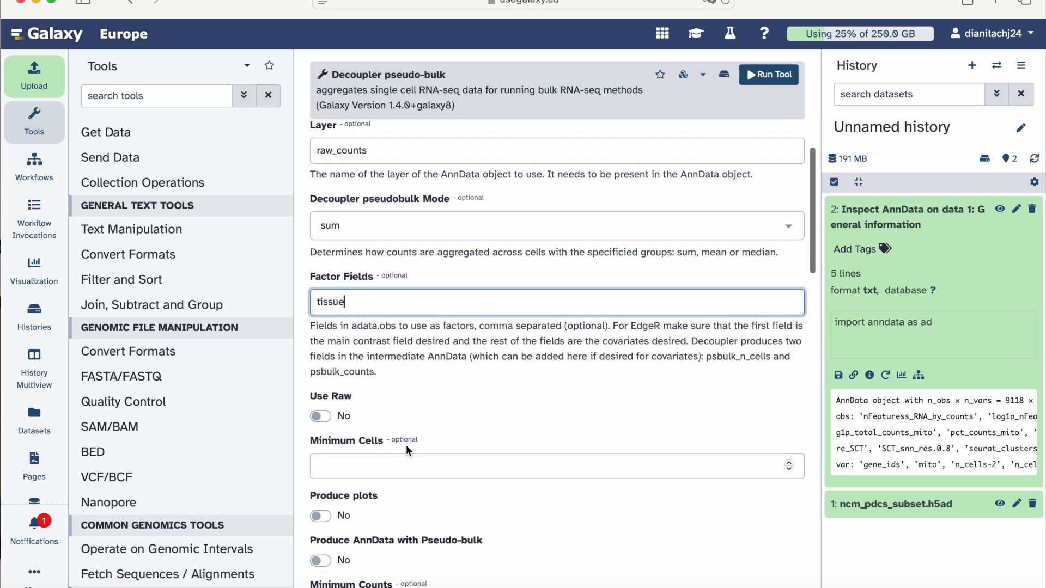
pyautogui.click(697, 33)
pyautogui.scroll(-1, 583, 261)
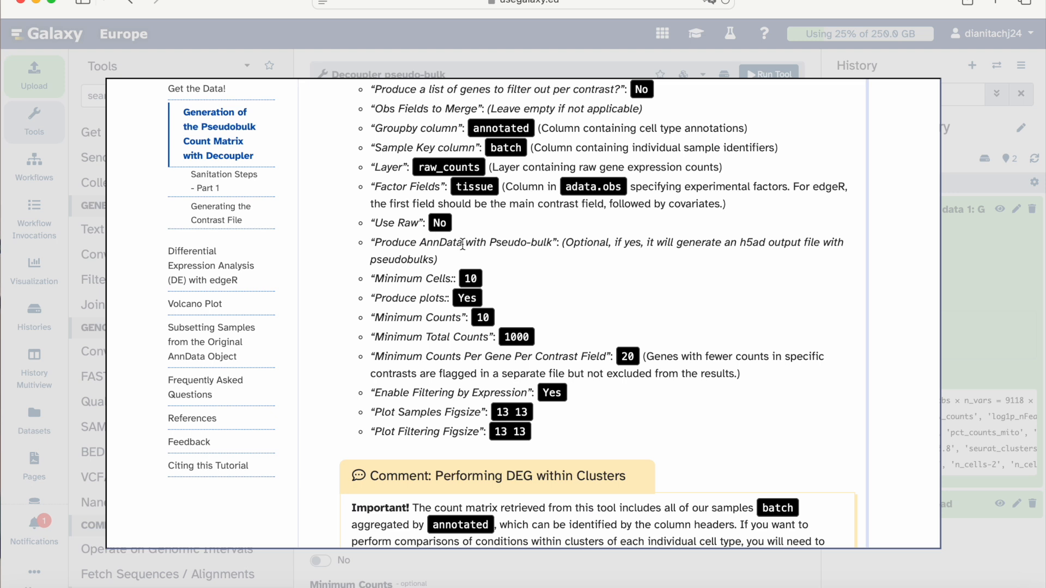
pyautogui.scroll(-1, 462, 244)
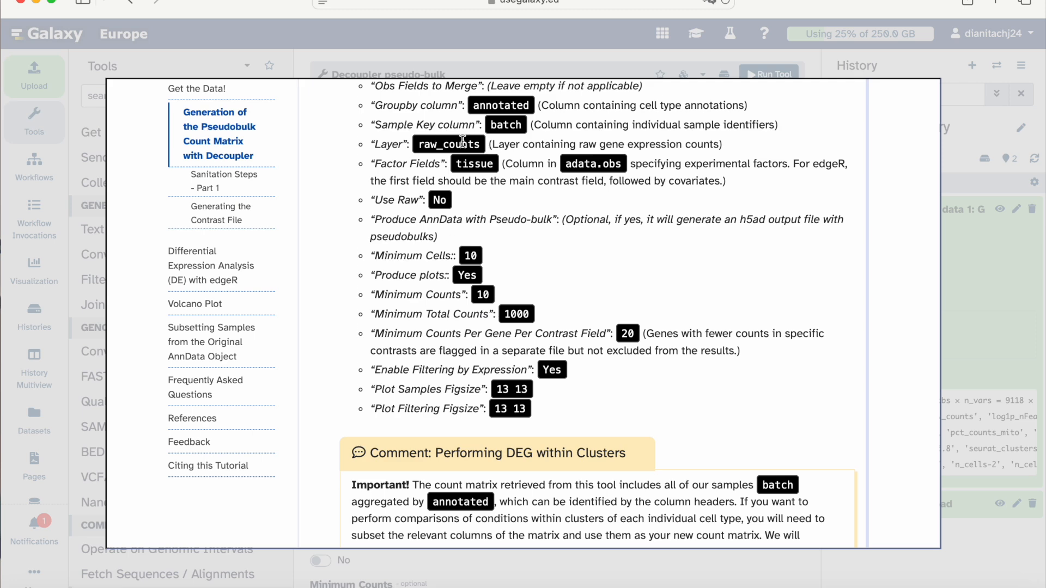
pyautogui.scroll(-1, 462, 142)
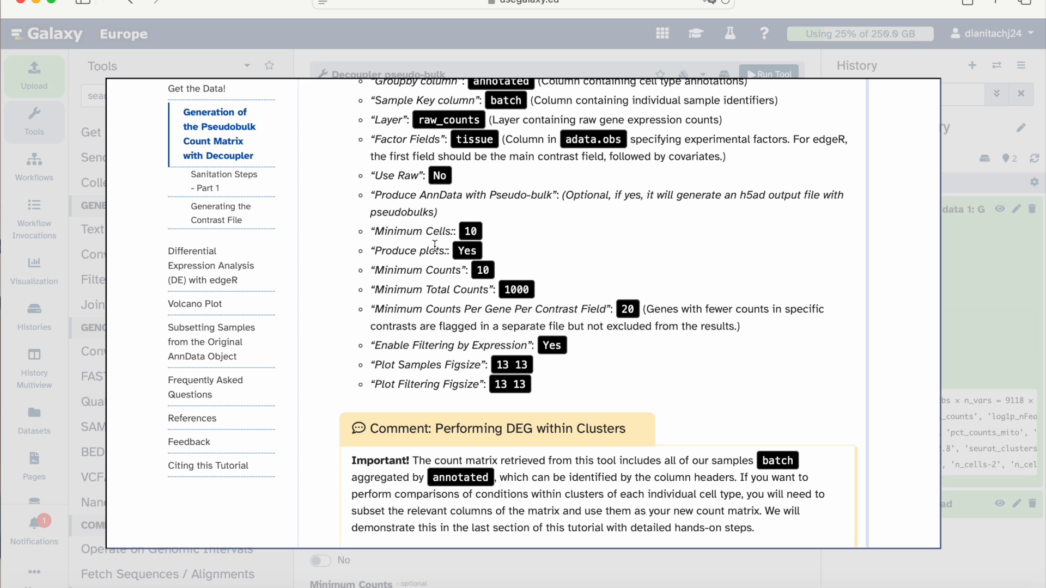
pyautogui.click(374, 44)
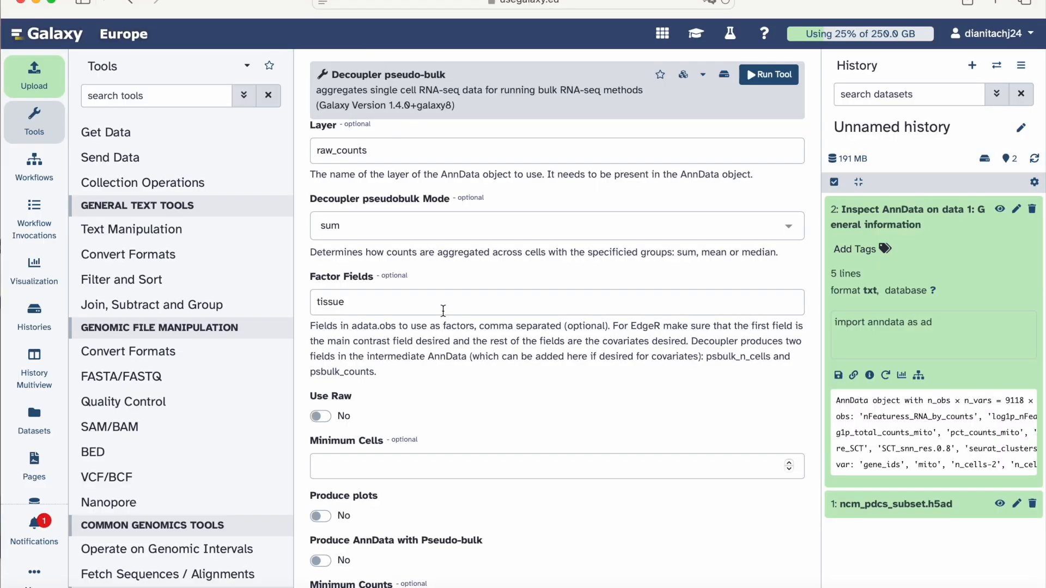
pyautogui.scroll(-1, 444, 312)
pyautogui.click(432, 381)
pyautogui.write('10')
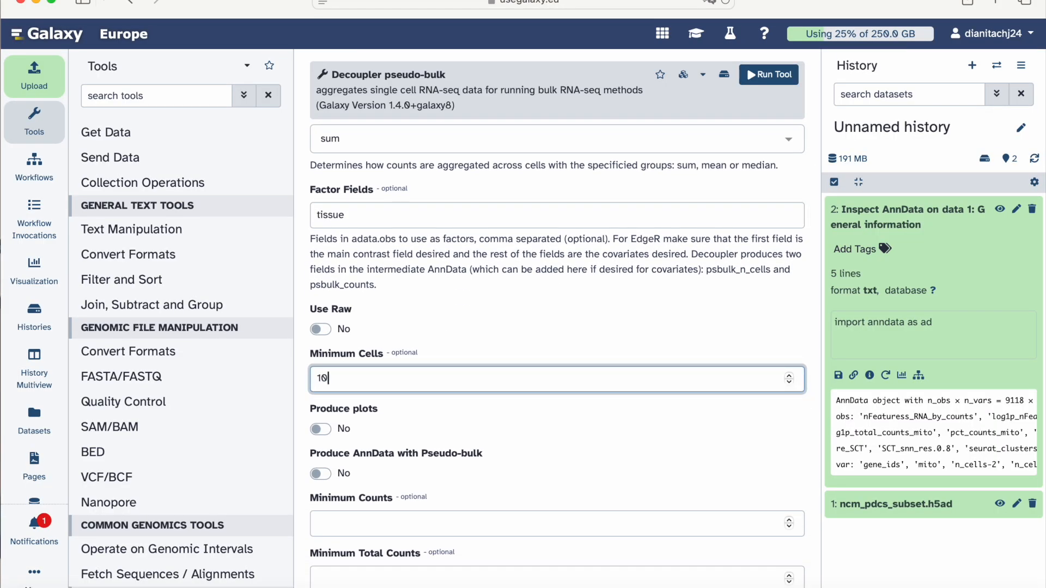
pyautogui.click(325, 427)
# Step: Check the tutorial's count thresholds and set Minimum Counts to 10 and Minimum Total Counts to 1000
pyautogui.scroll(-3, 324, 427)
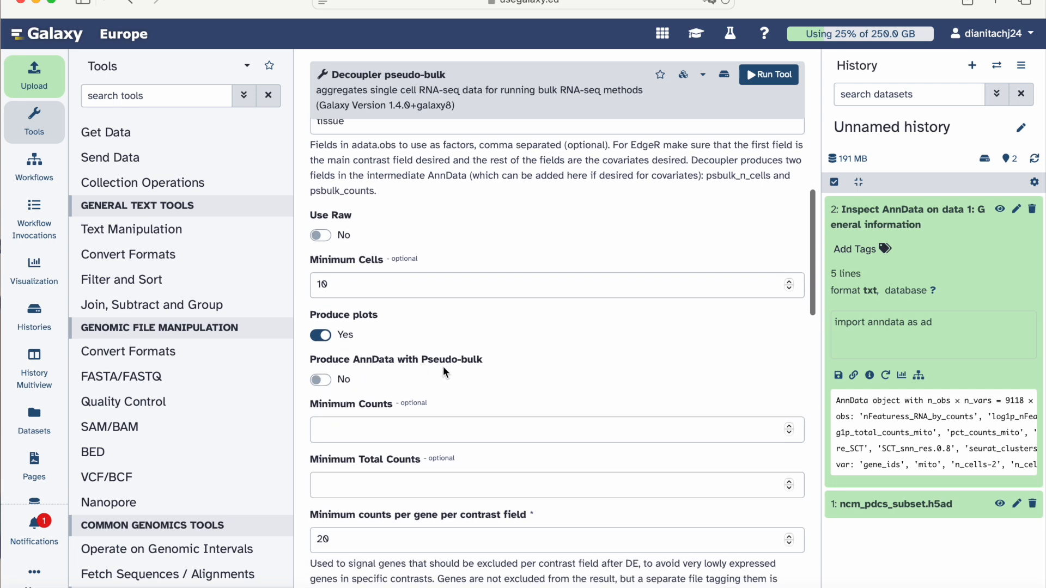
pyautogui.click(381, 430)
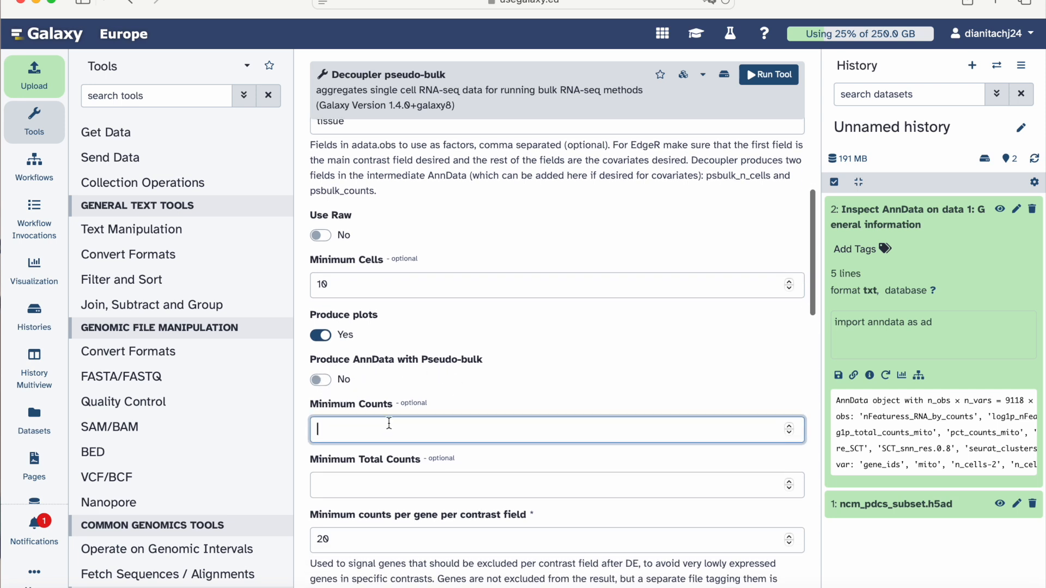
pyautogui.click(695, 34)
pyautogui.scroll(-2, 567, 270)
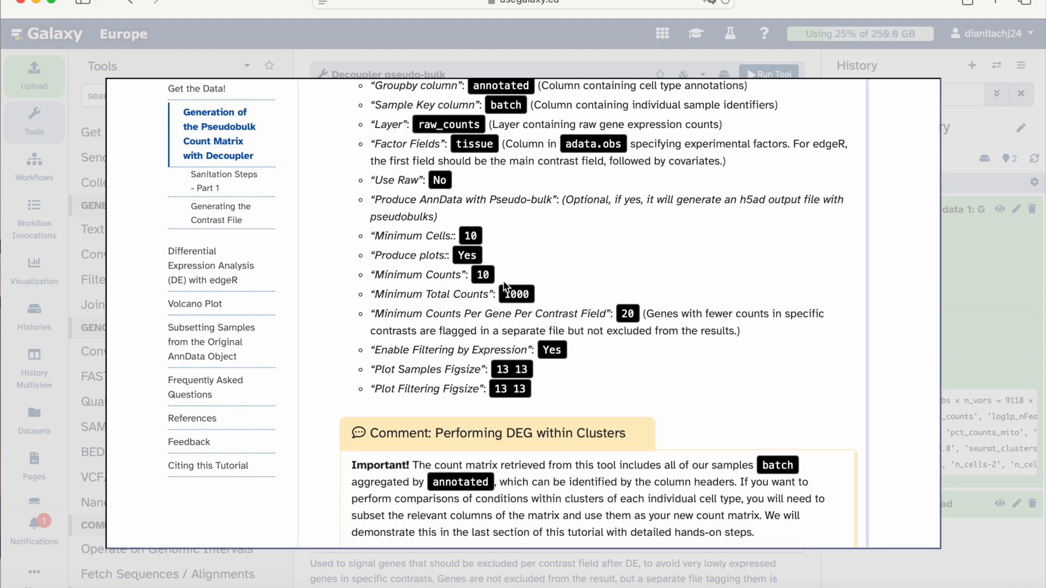
pyautogui.click(521, 71)
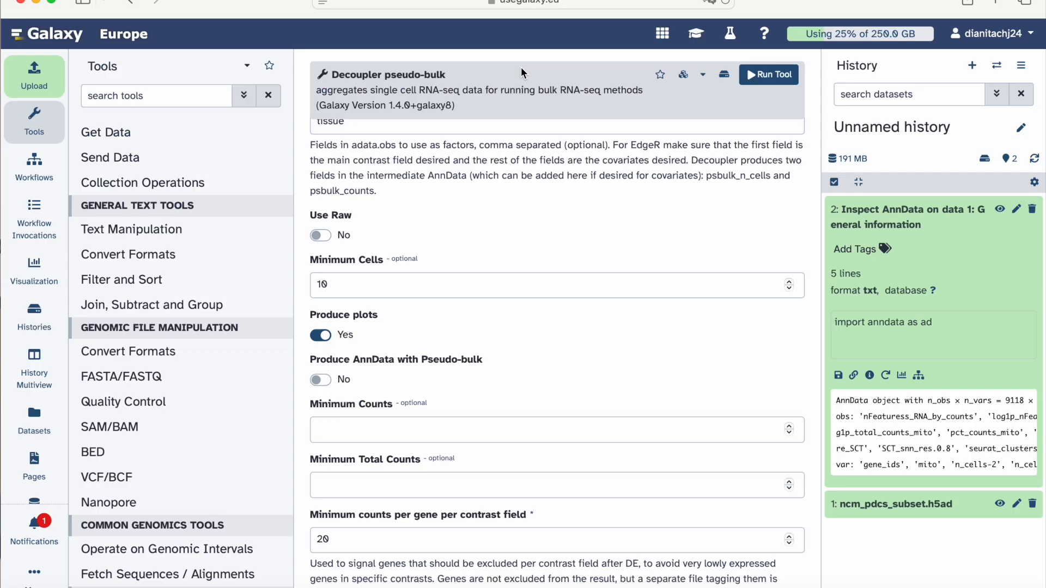
pyautogui.click(411, 427)
pyautogui.write('10')
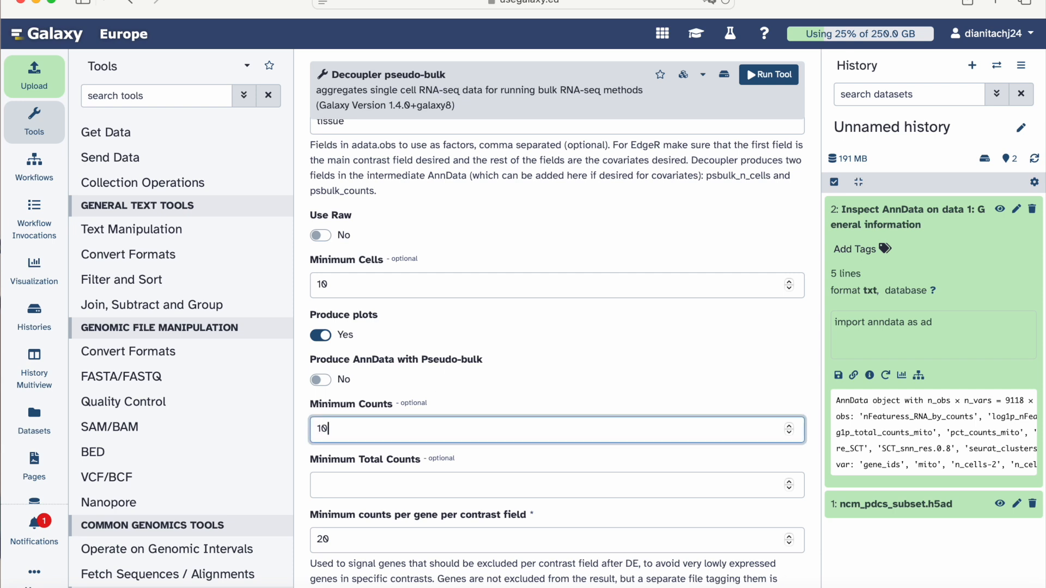
pyautogui.click(400, 475)
pyautogui.write('100')
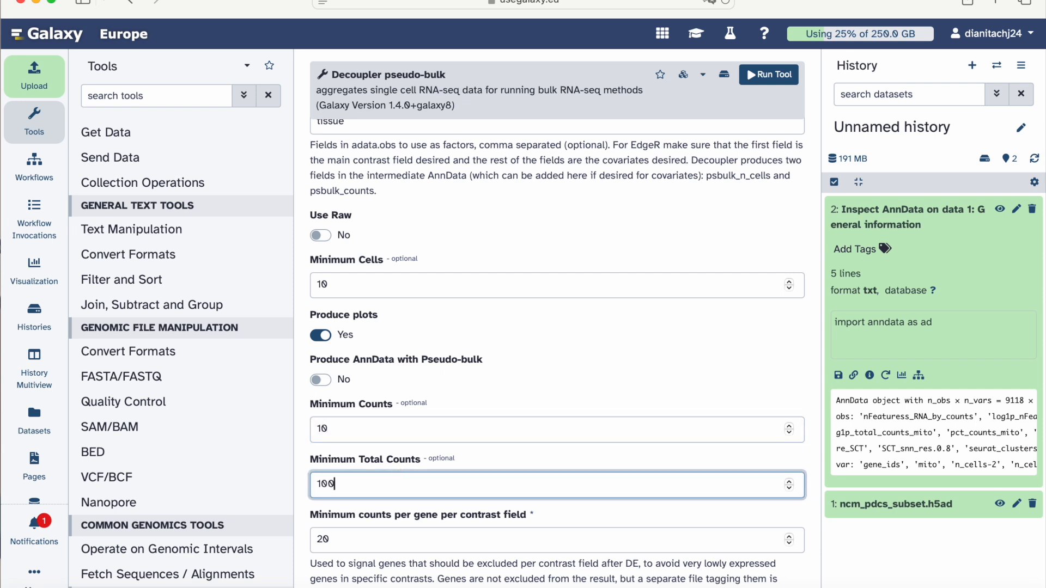
pyautogui.write('0')
# Step: Consult the tutorial's remaining Decoupler parameters and turn on Enable Filtering by Expression
pyautogui.scroll(-5, 406, 472)
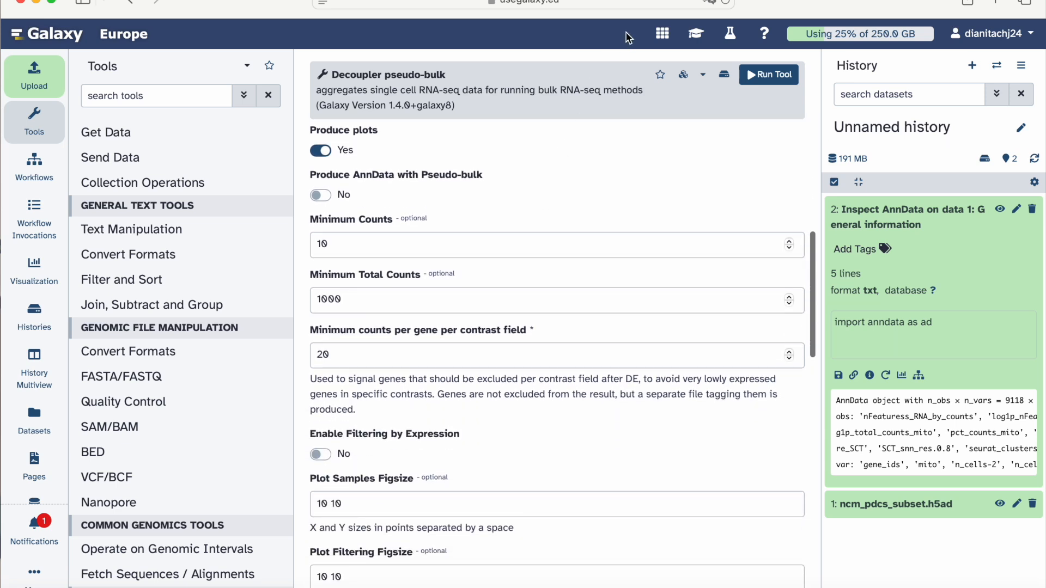
pyautogui.click(696, 33)
pyautogui.scroll(-4, 557, 262)
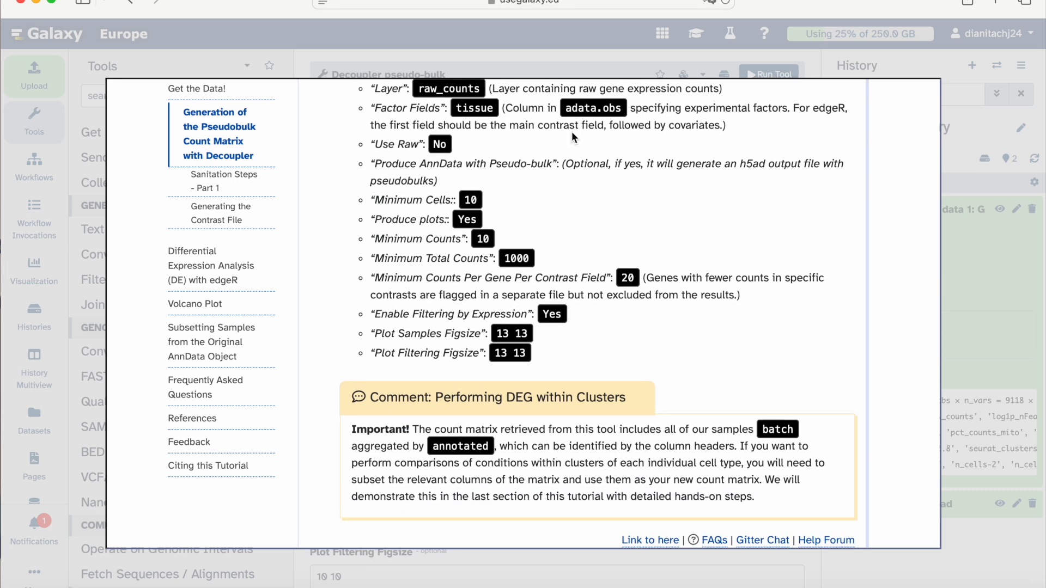
pyautogui.click(582, 51)
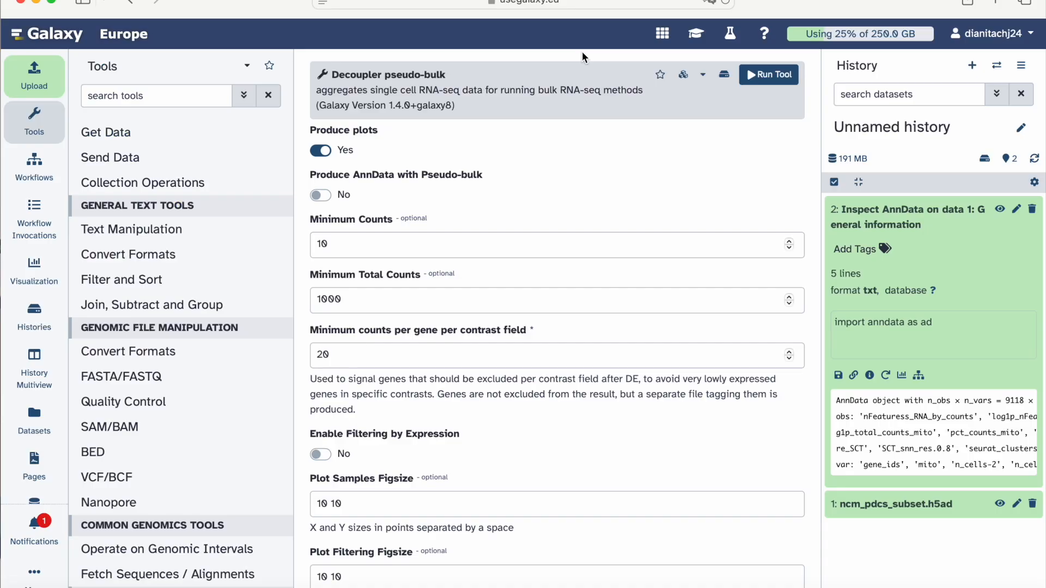
pyautogui.scroll(-3, 407, 410)
pyautogui.click(325, 372)
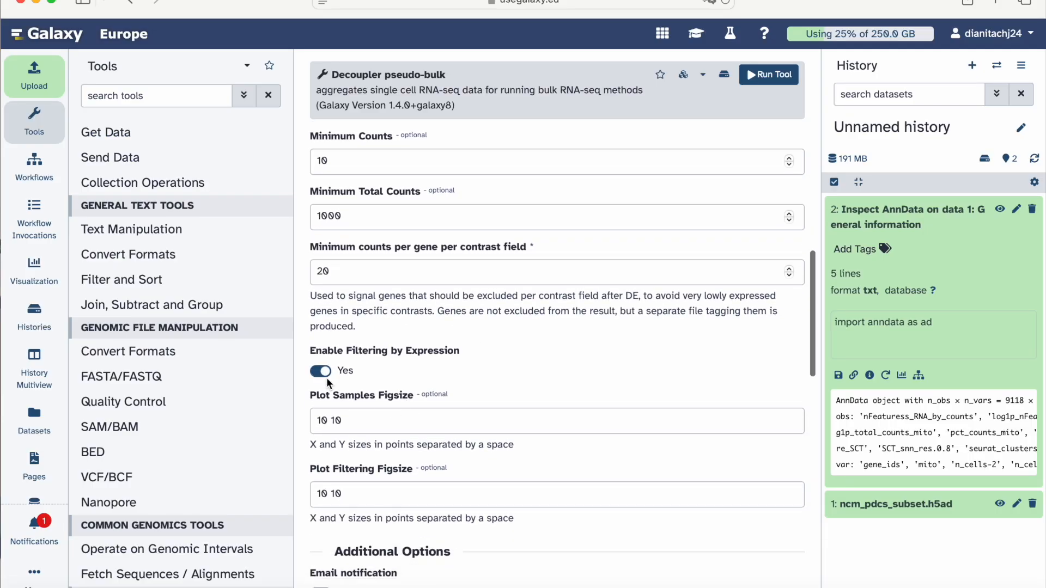
# Step: Set the Plot Samples Figsize to 13 13
pyautogui.click(326, 420)
pyautogui.press('BackSpace')
pyautogui.press('Delete')
pyautogui.write('13')
pyautogui.press('Right')
pyautogui.press('BackSpace')
pyautogui.write('3')
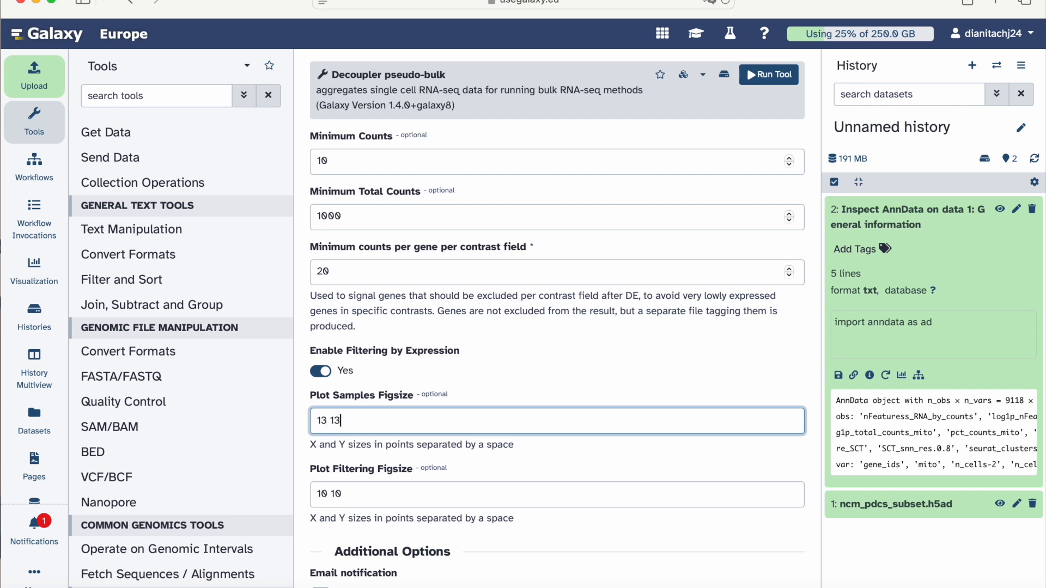
# Step: Set the Plot Filtering Figsize to 13 13 and run the Decoupler pseudo-bulk tool
pyautogui.click(330, 495)
pyautogui.press('BackSpace')
pyautogui.write('3')
pyautogui.press('Right')
pyautogui.press('Right')
pyautogui.press('Right')
pyautogui.press('BackSpace')
pyautogui.write('3')
pyautogui.scroll(-3, 334, 493)
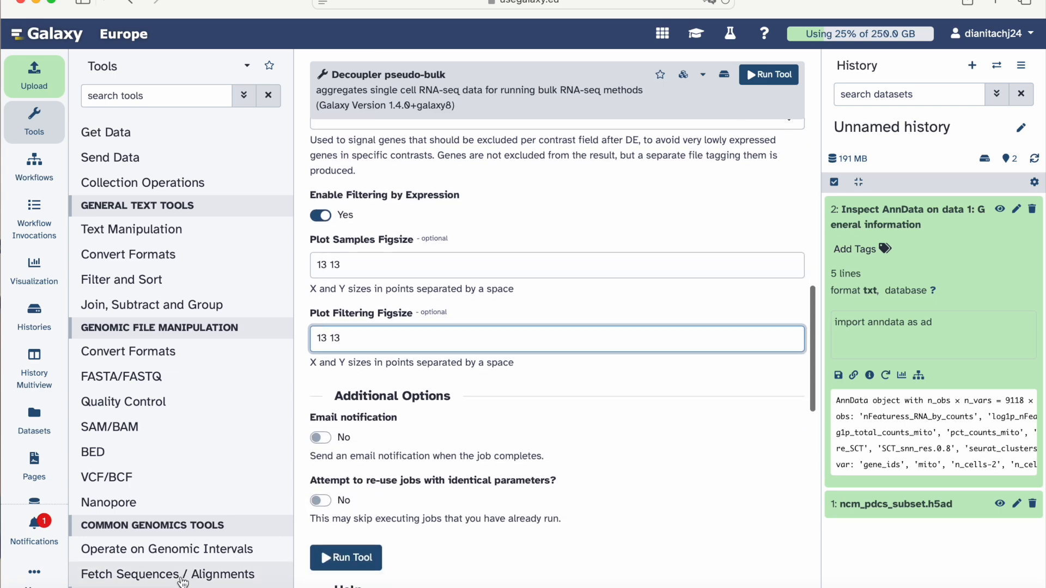
pyautogui.click(346, 558)
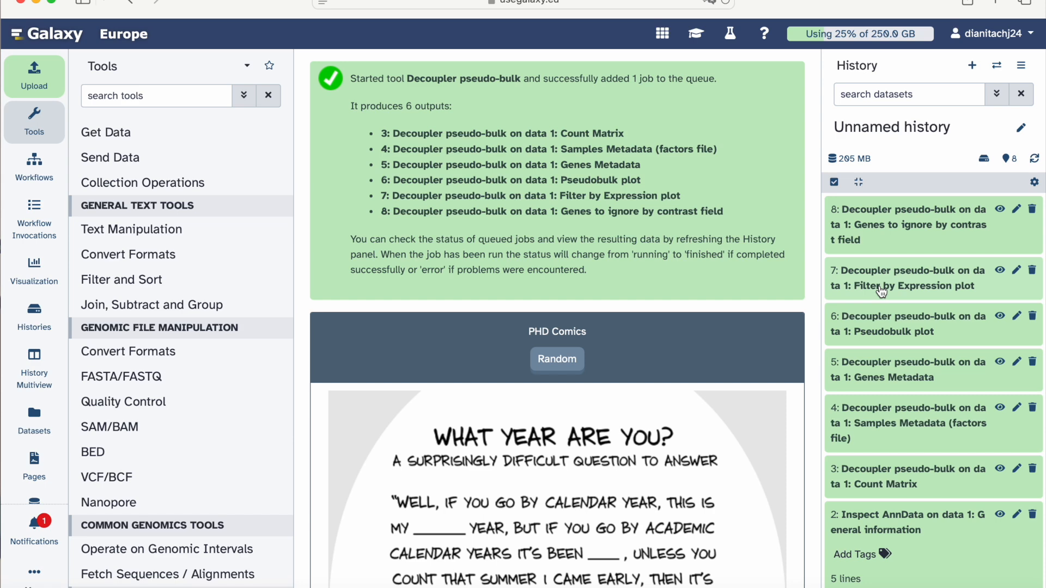
pyautogui.scroll(-2, 623, 356)
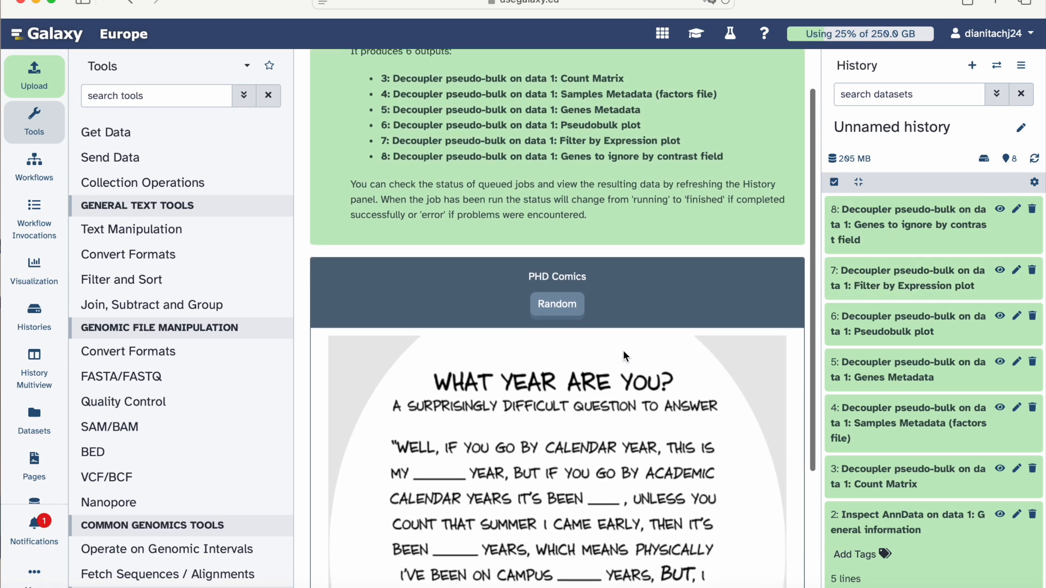
pyautogui.scroll(-5, 624, 354)
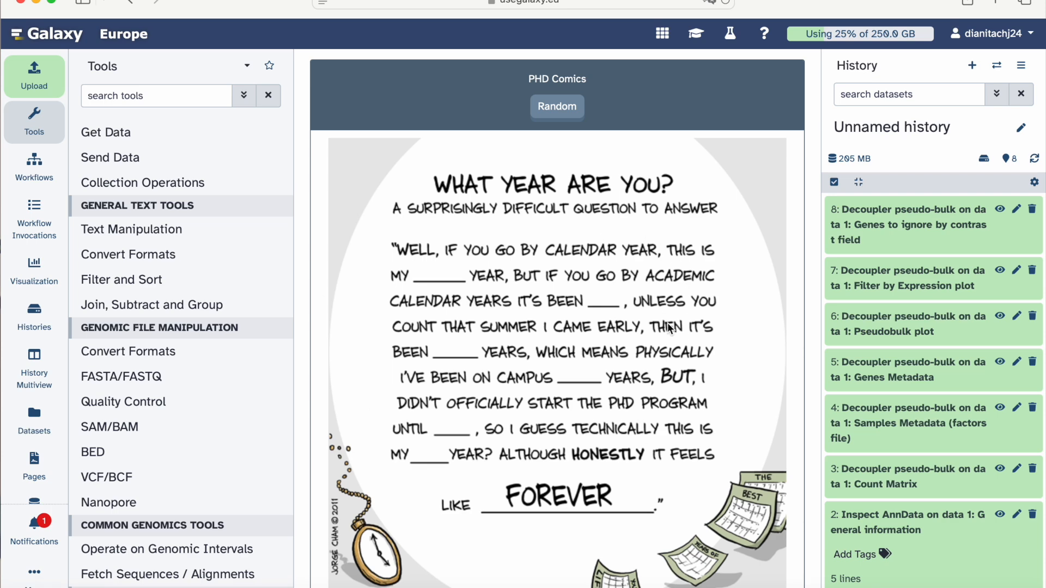
pyautogui.scroll(2, 669, 325)
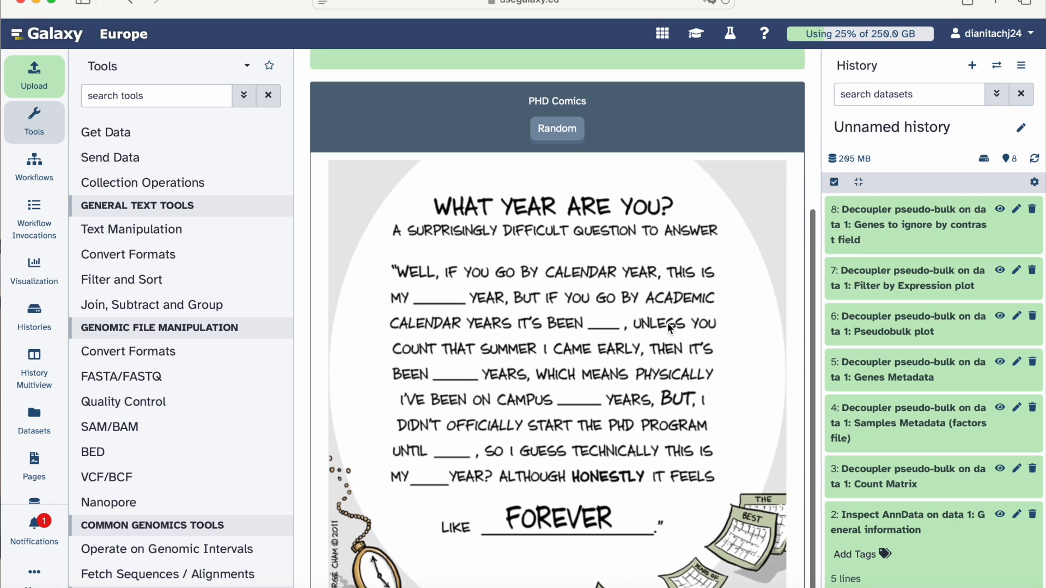
pyautogui.scroll(5, 668, 323)
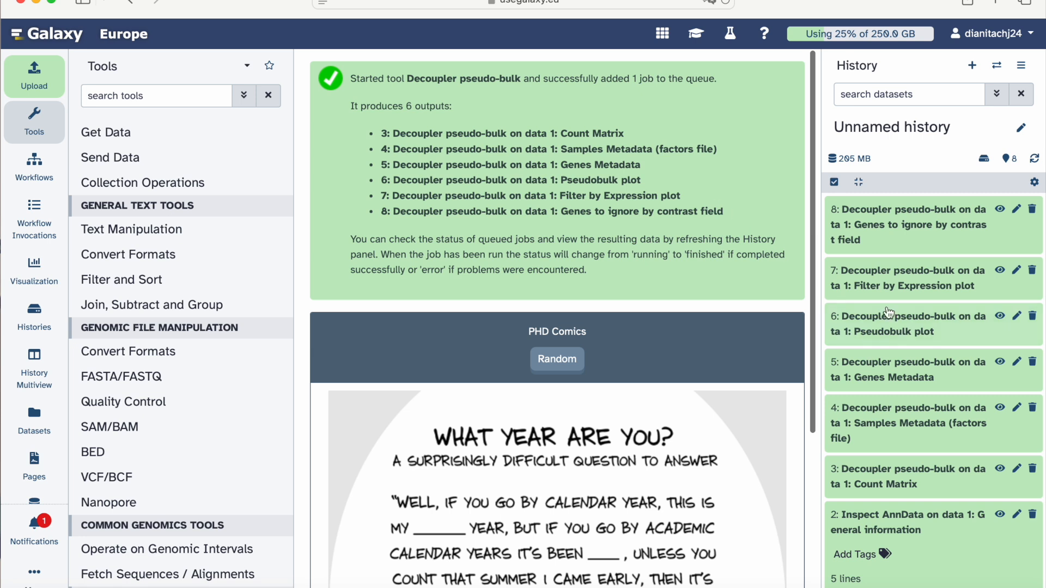
# Step: Display the Decoupler Count Matrix dataset from the history and inspect the sample prefix in the first count column's heading
pyautogui.click(910, 478)
pyautogui.scroll(-3, 910, 475)
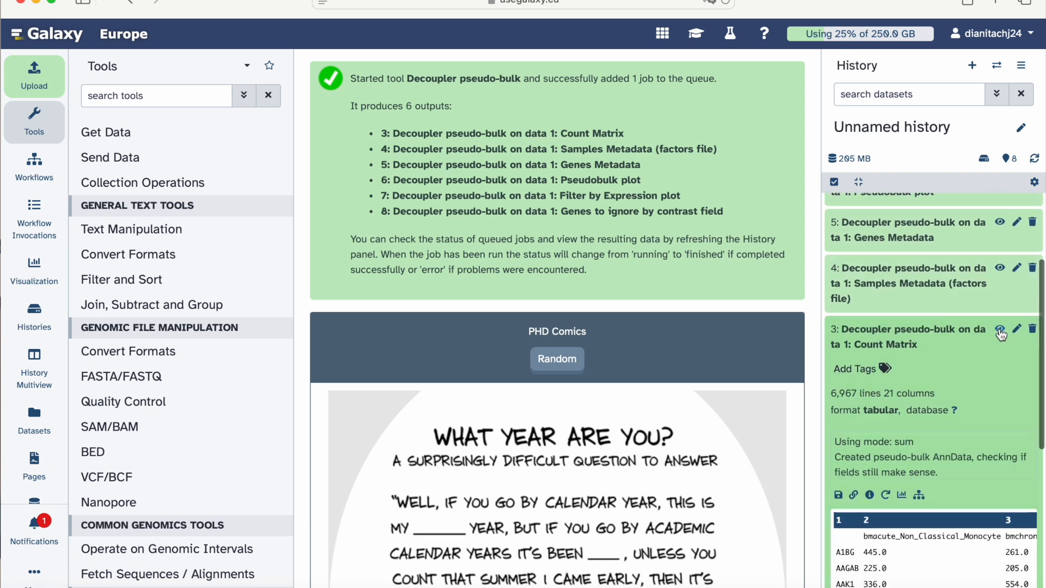
pyautogui.click(1000, 331)
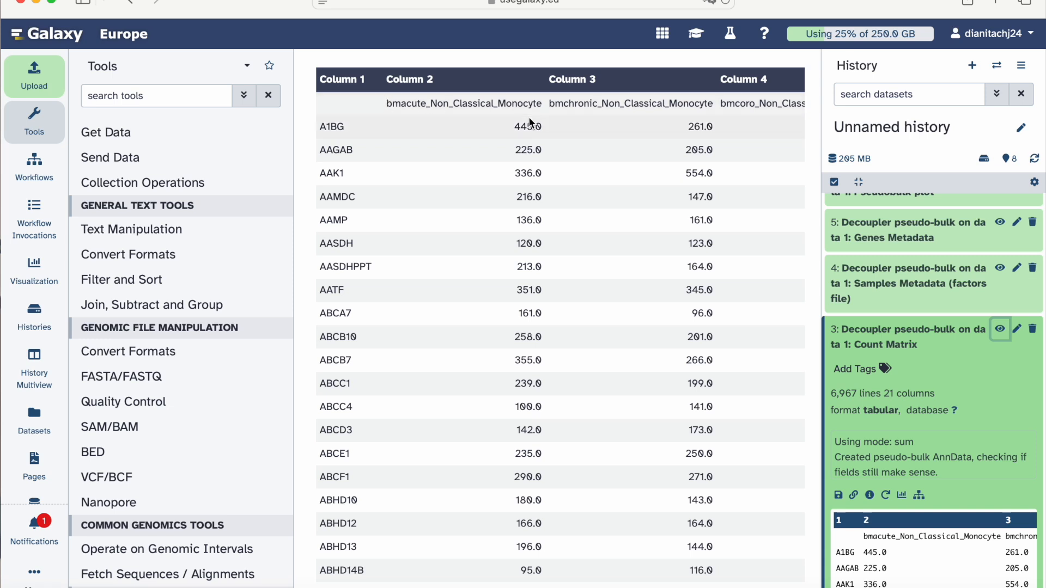
pyautogui.hscroll(1, 532, 122)
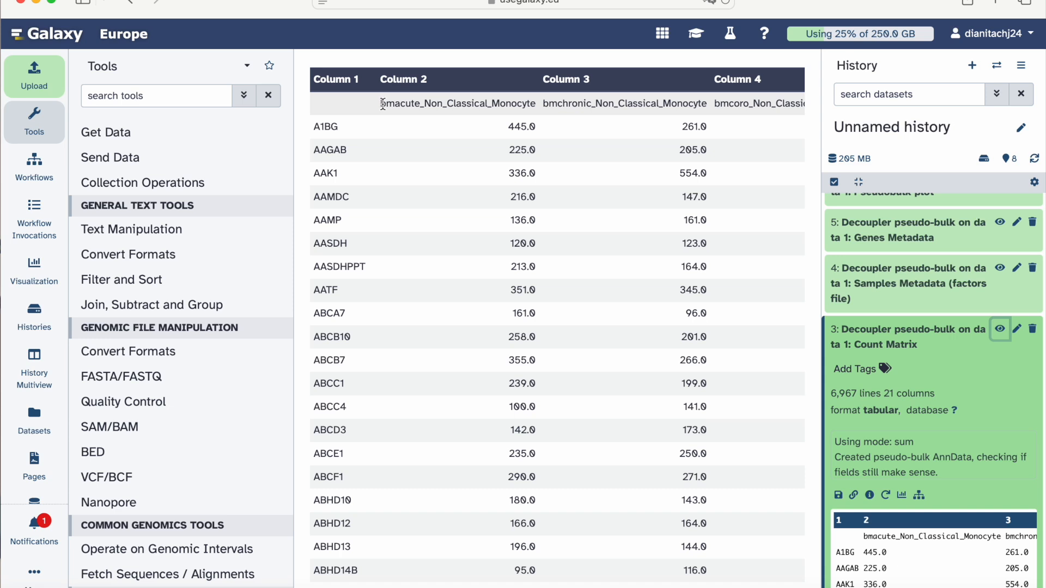
pyautogui.moveTo(382, 104); pyautogui.dragTo(424, 107)
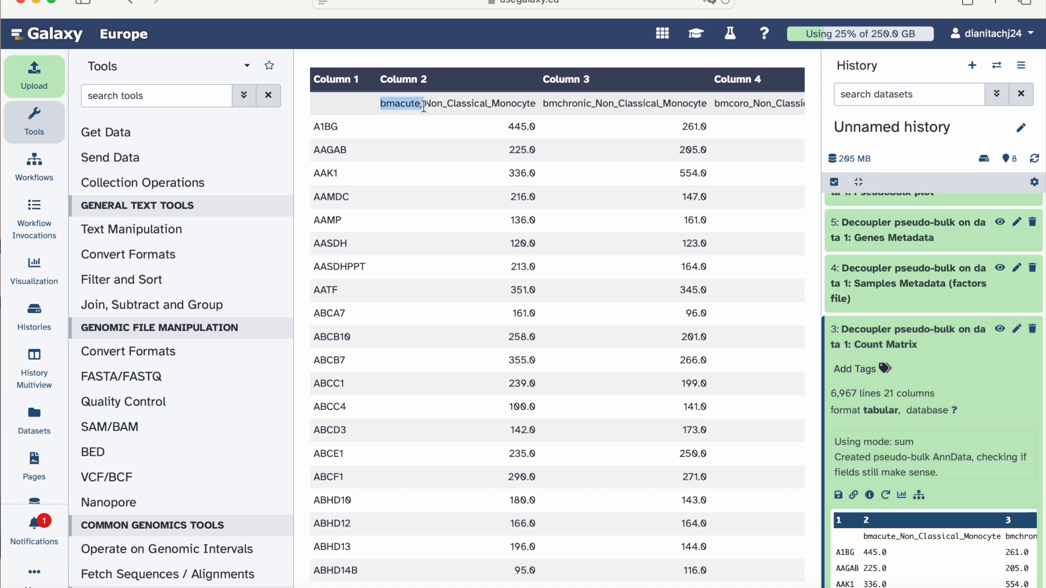
pyautogui.click(478, 109)
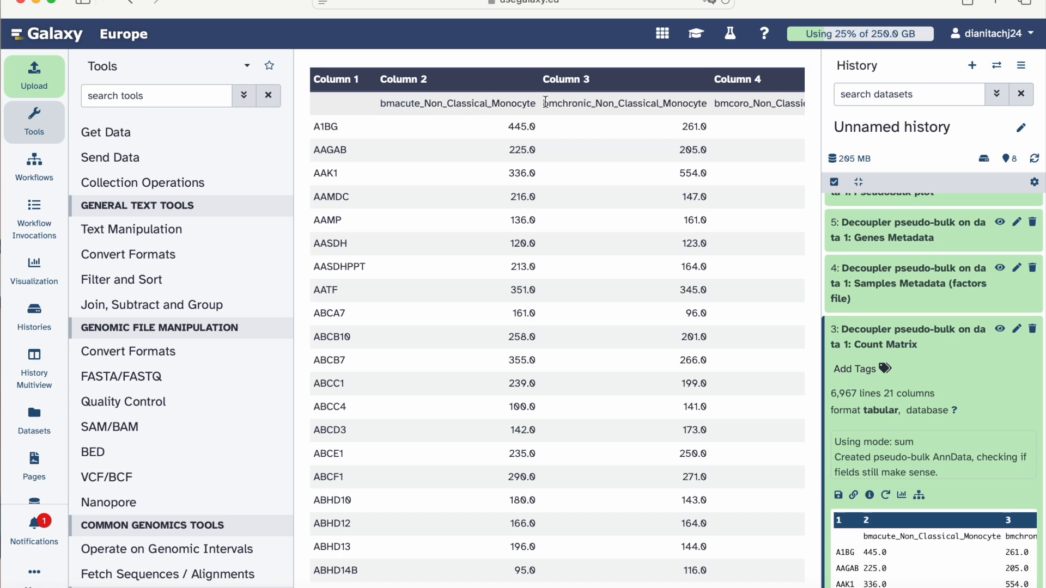
# Step: Examine the sample names in the headings of the count matrix's Non_Classical_Monocyte columns
pyautogui.hscroll(3, 632, 112)
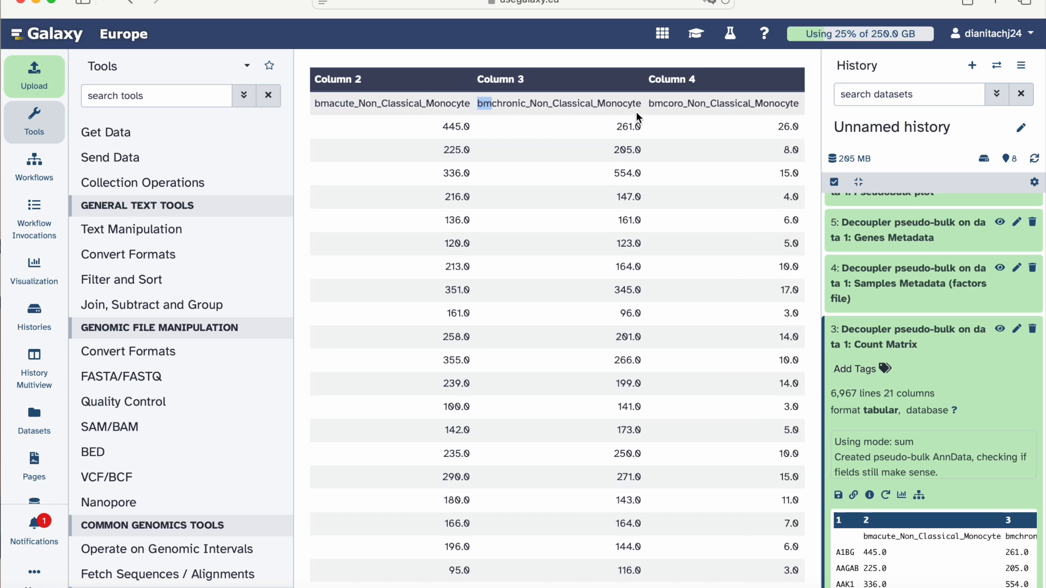
pyautogui.hscroll(5, 729, 109)
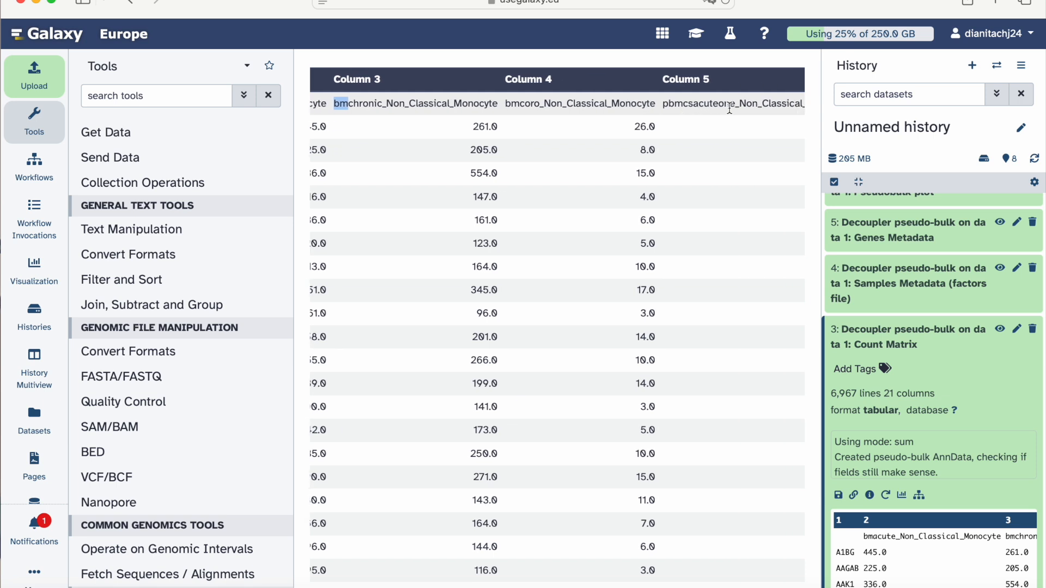
pyautogui.hscroll(4, 713, 103)
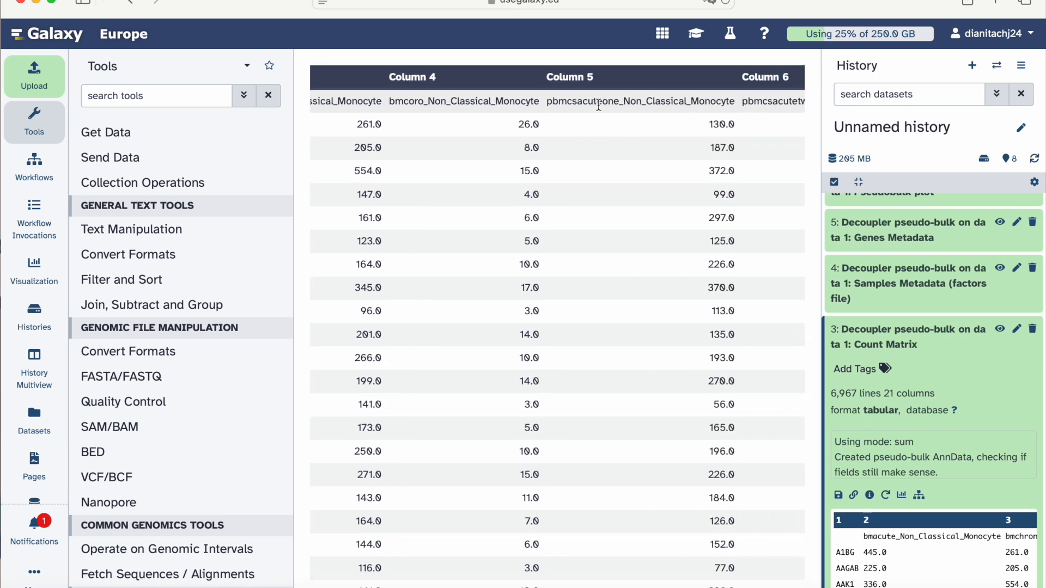
pyautogui.hscroll(3, 623, 105)
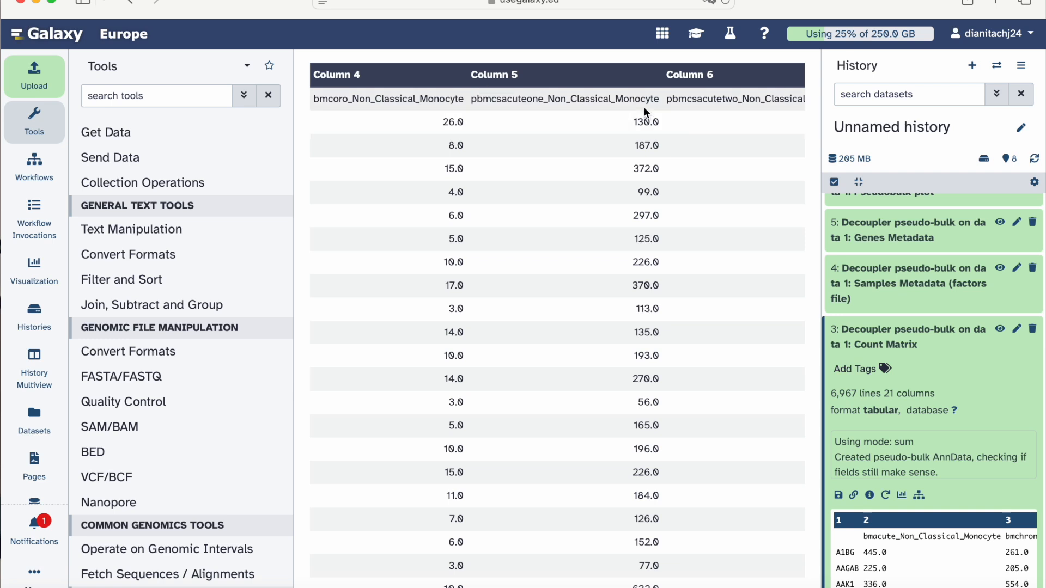
pyautogui.hscroll(4, 681, 101)
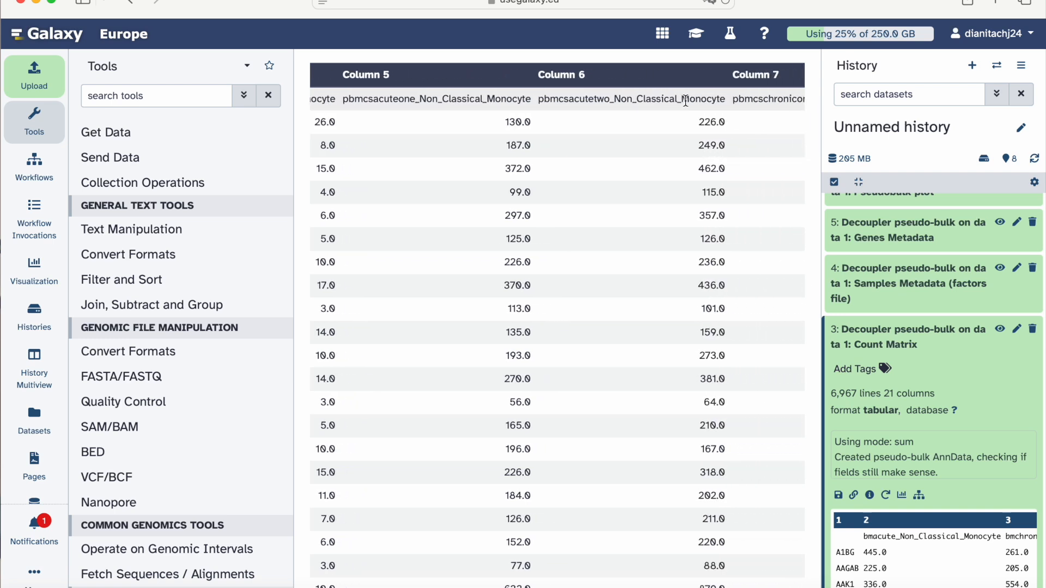
pyautogui.hscroll(5, 615, 101)
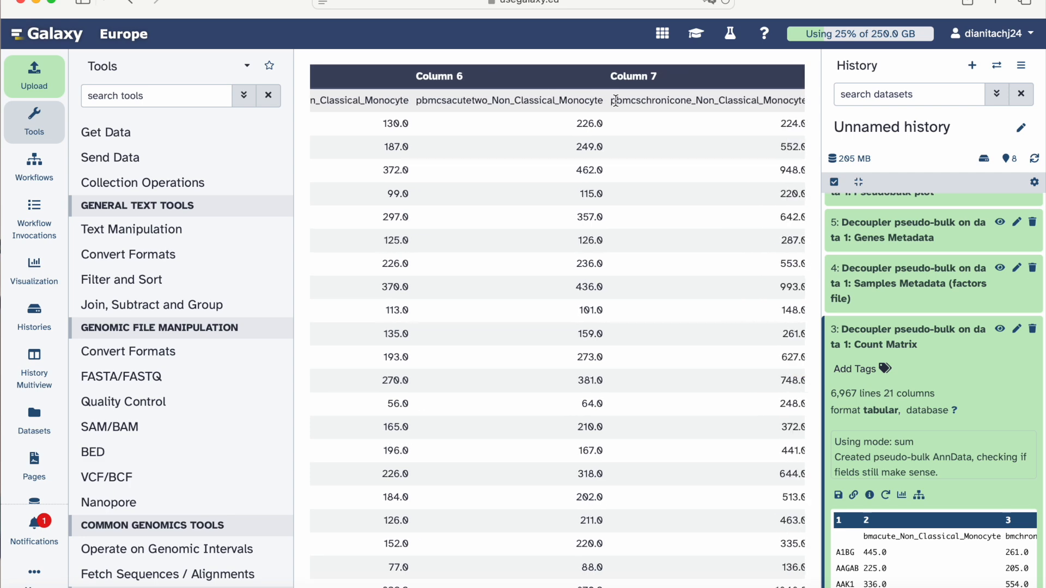
pyautogui.hscroll(3, 616, 101)
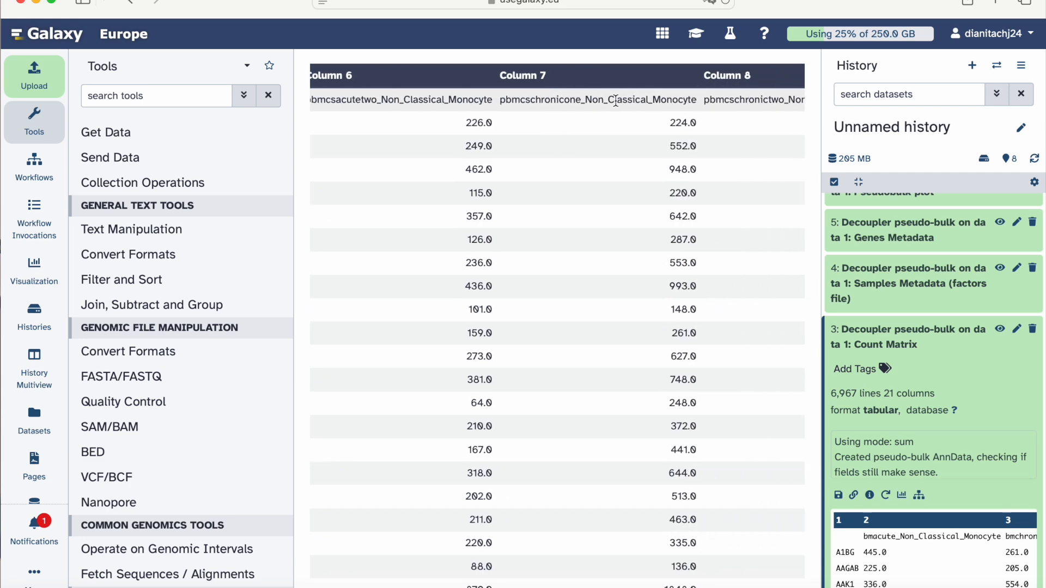
pyautogui.hscroll(10, 615, 101)
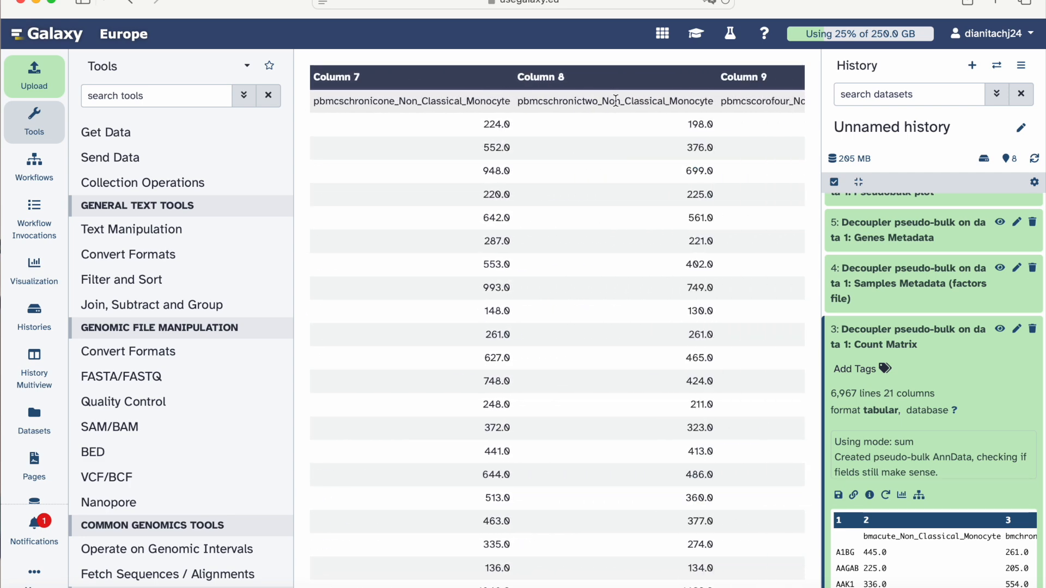
pyautogui.hscroll(2, 615, 101)
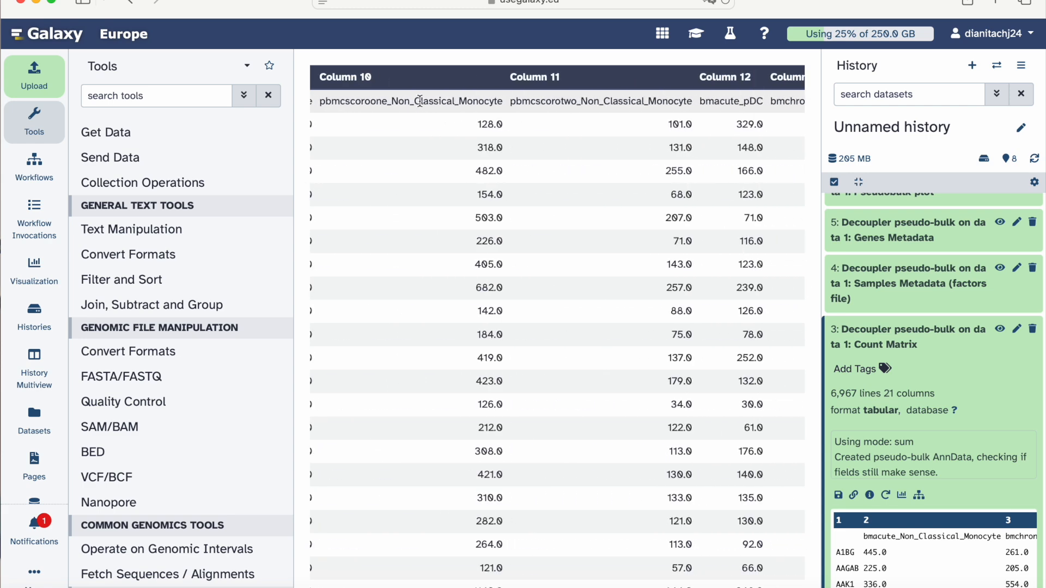
# Step: Compare the cell-type suffix of the Non_Classical_Monocyte headings with that of the pDC columns through the last column
pyautogui.moveTo(417, 99); pyautogui.dragTo(497, 97)
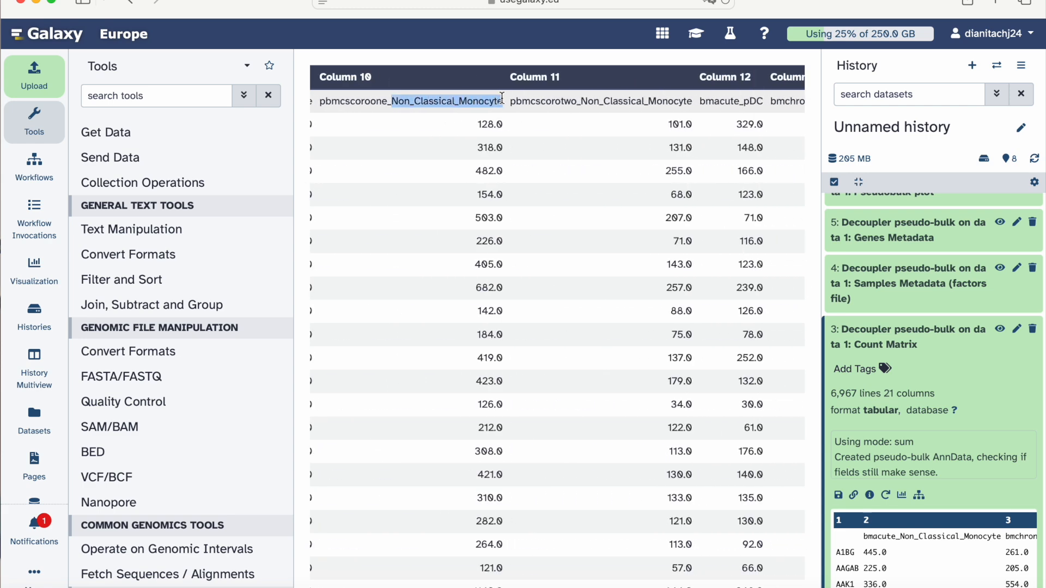
pyautogui.hscroll(15, 500, 99)
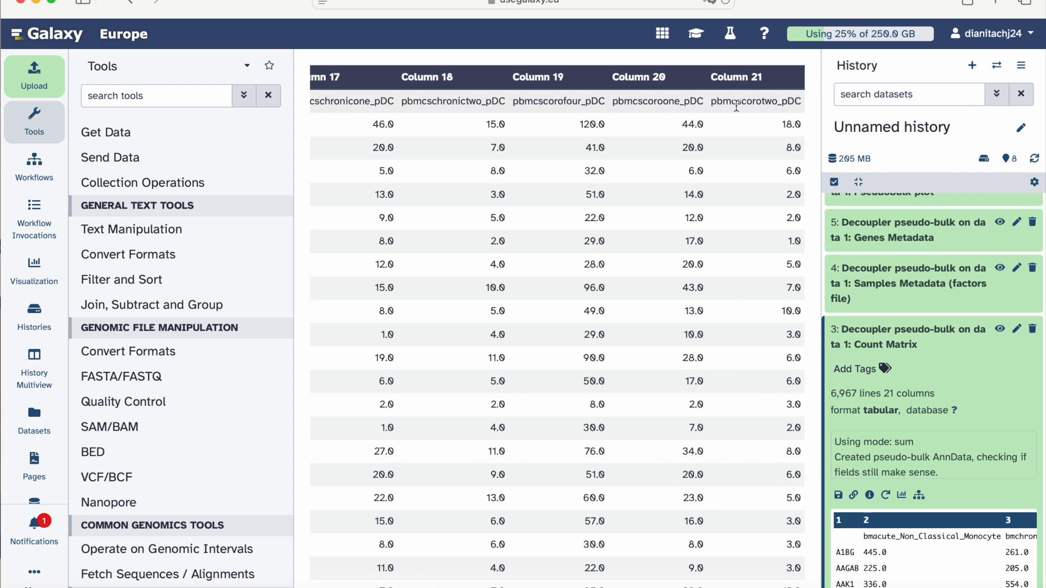
pyautogui.hscroll(-10, 688, 107)
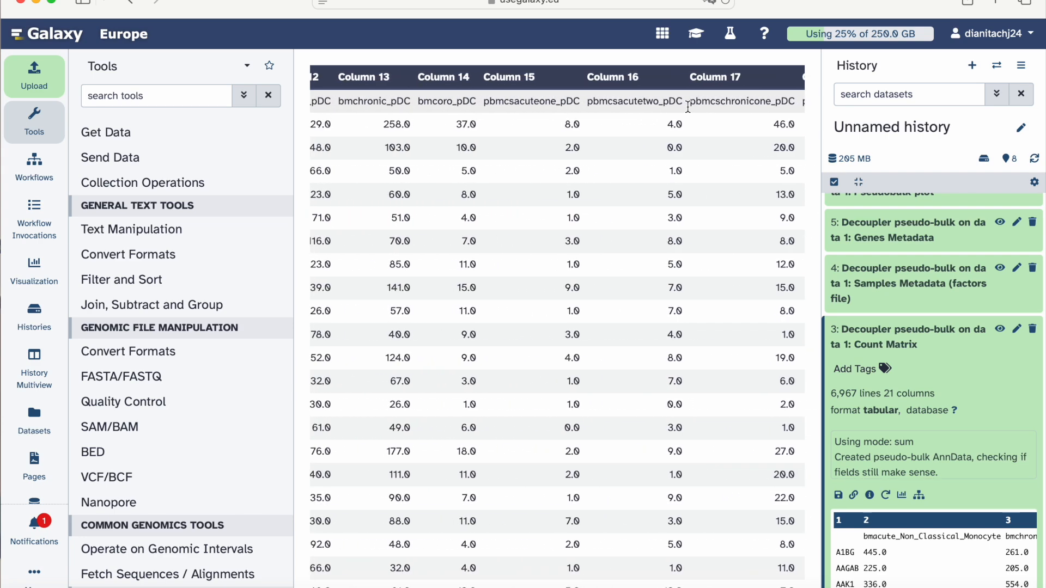
pyautogui.hscroll(-5, 688, 108)
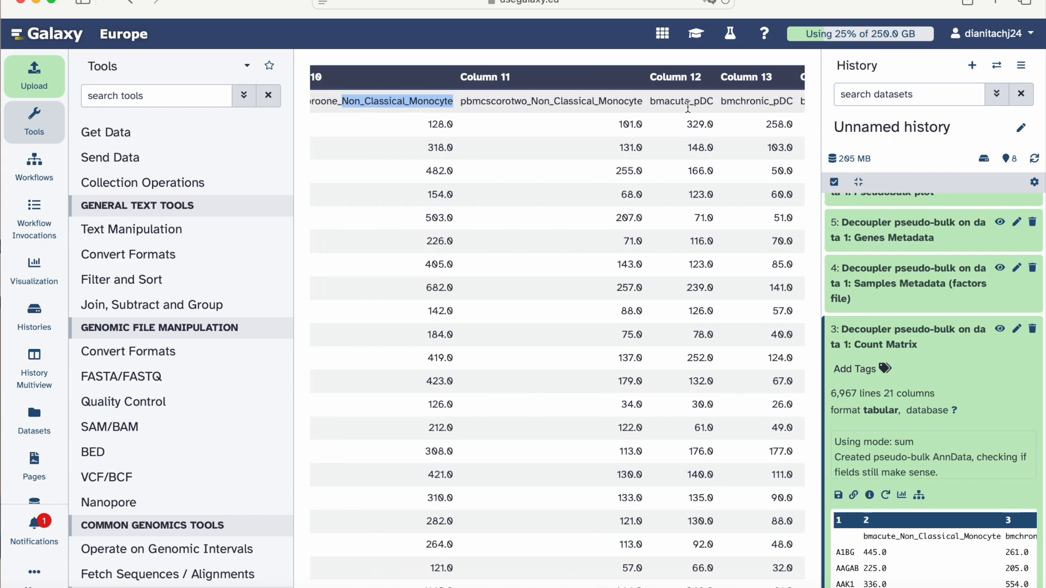
# Step: Review the count matrix back to its gene-name column, and collapse the Count Matrix and Inspect AnnData datasets in the history
pyautogui.hscroll(3, 674, 99)
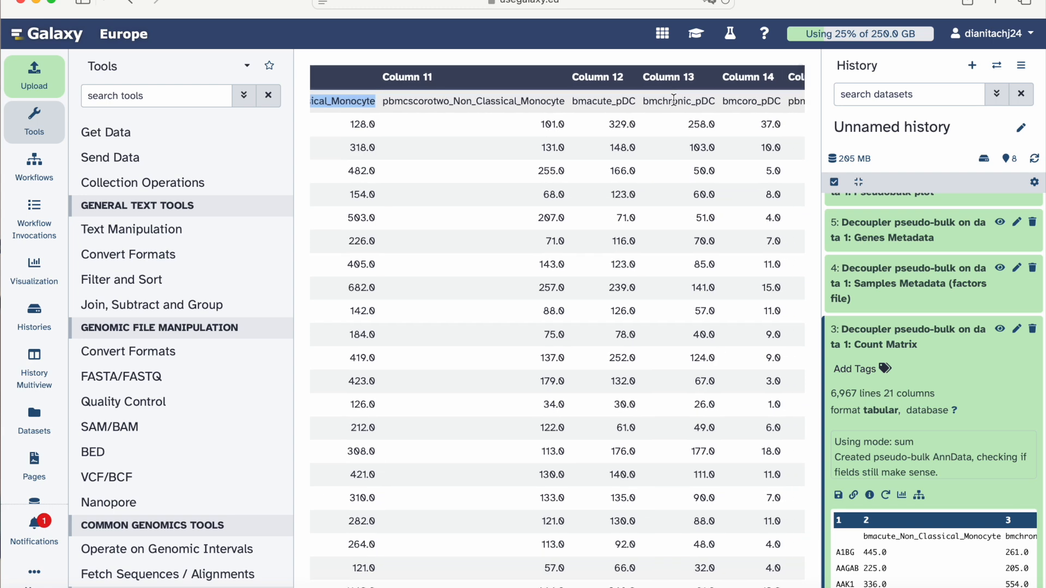
pyautogui.hscroll(-8, 742, 113)
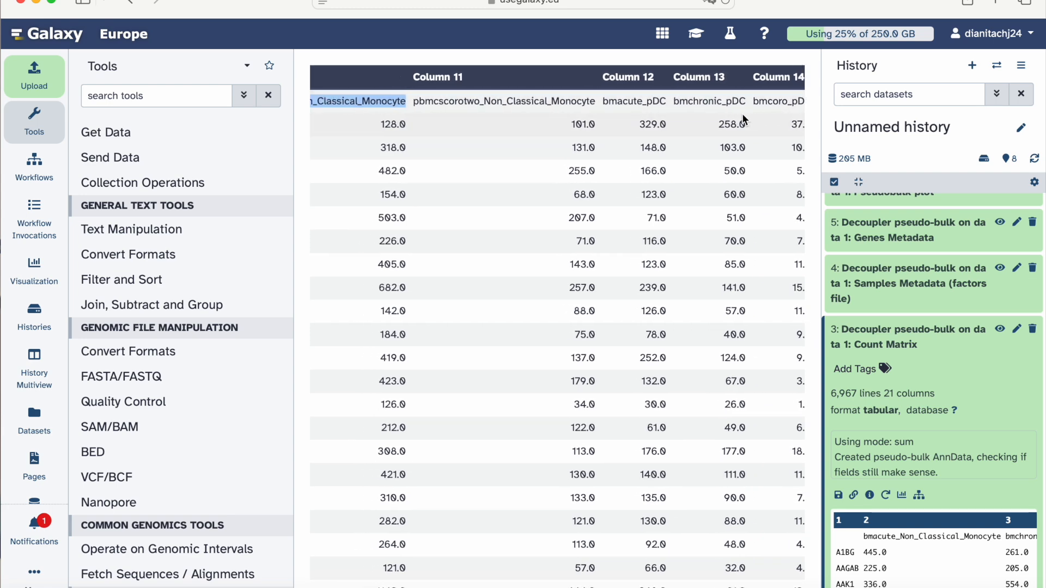
pyautogui.hscroll(-10, 743, 116)
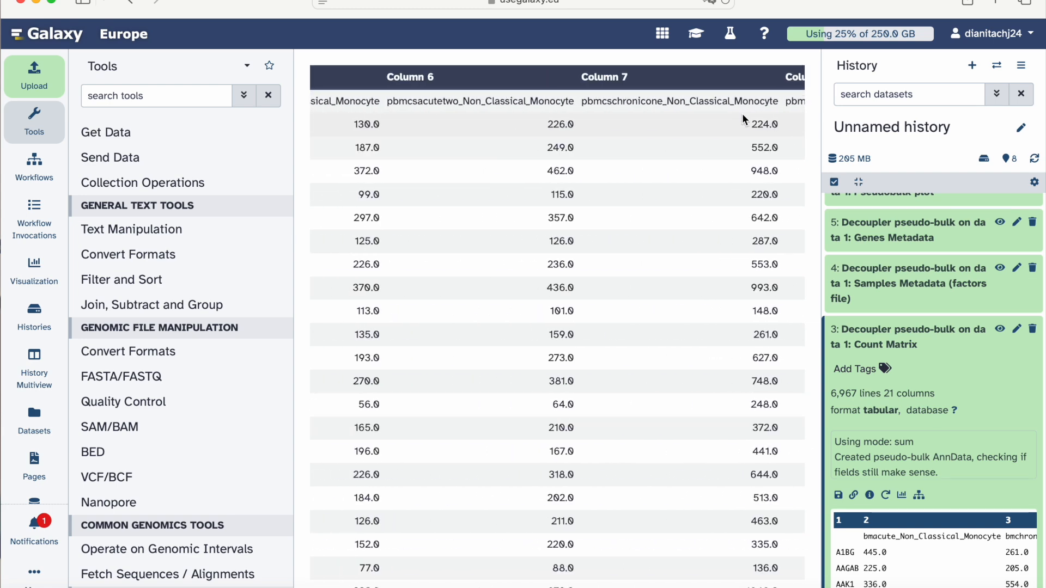
pyautogui.hscroll(-3, 744, 118)
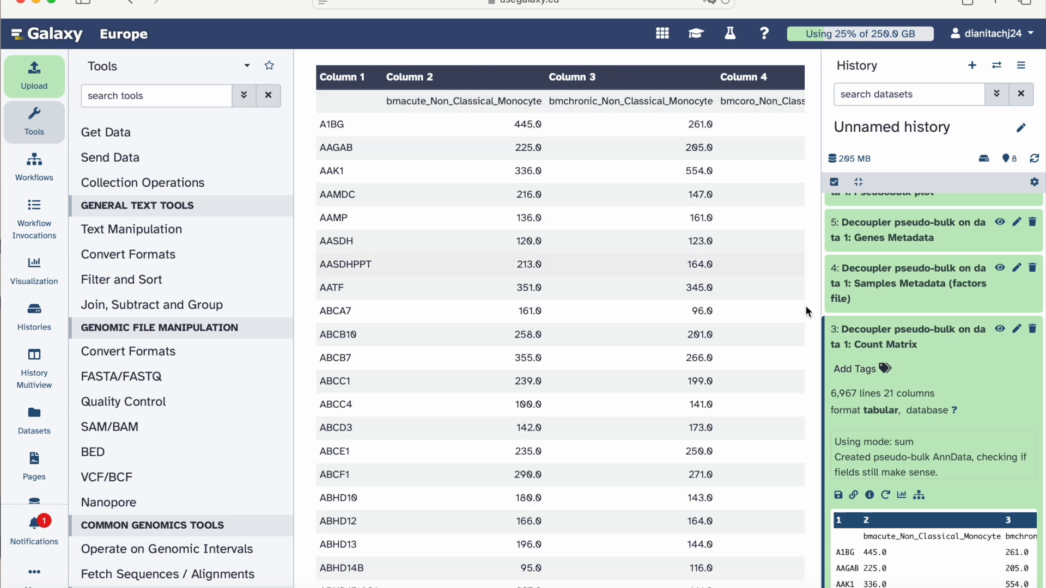
pyautogui.click(931, 342)
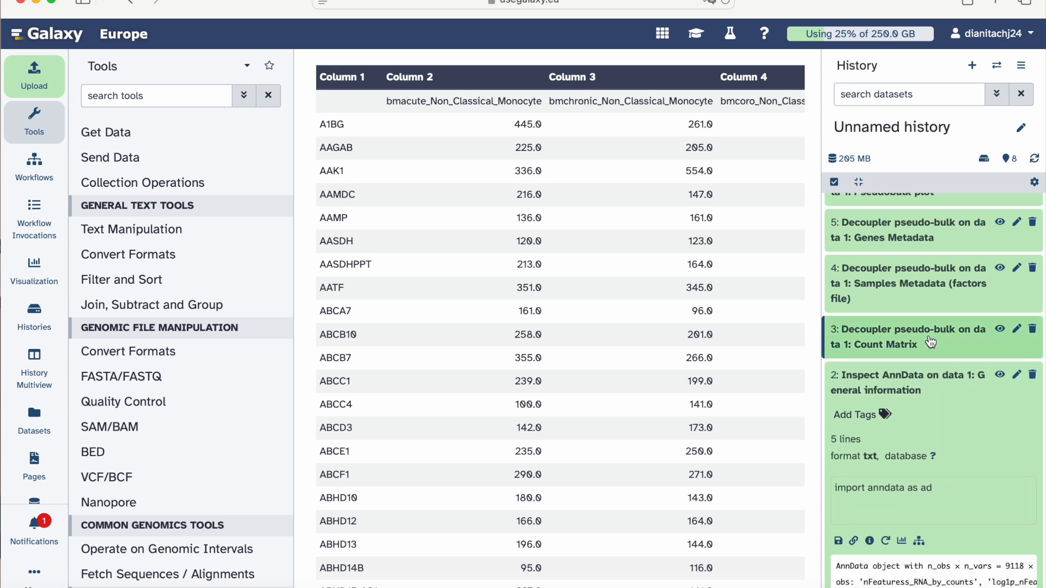
pyautogui.click(923, 398)
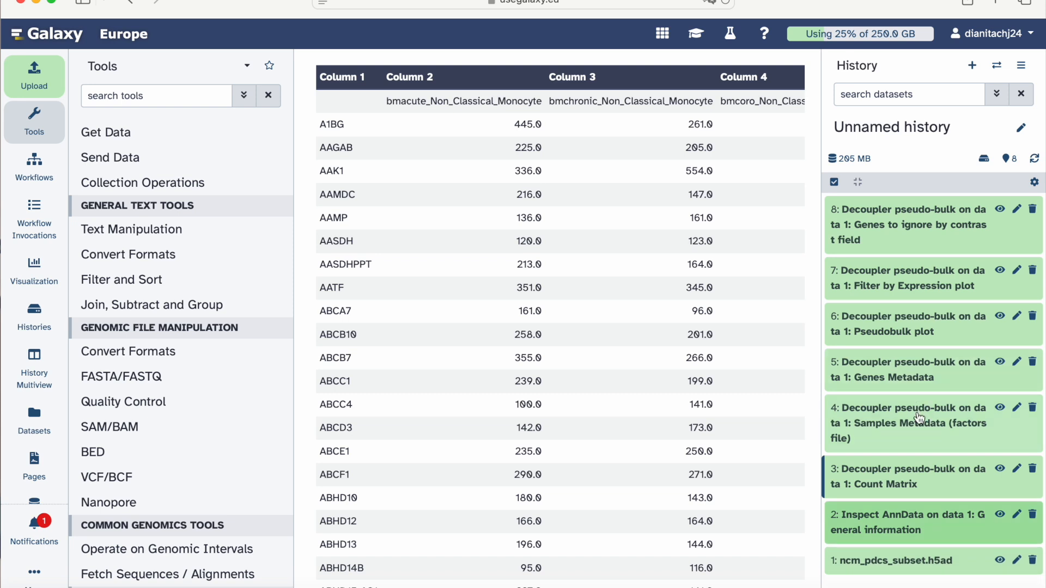
# Step: Expand the Samples Metadata (factors file) dataset, examine the sample names and tissue column in its preview, and collapse it
pyautogui.click(919, 416)
pyautogui.scroll(-5, 919, 416)
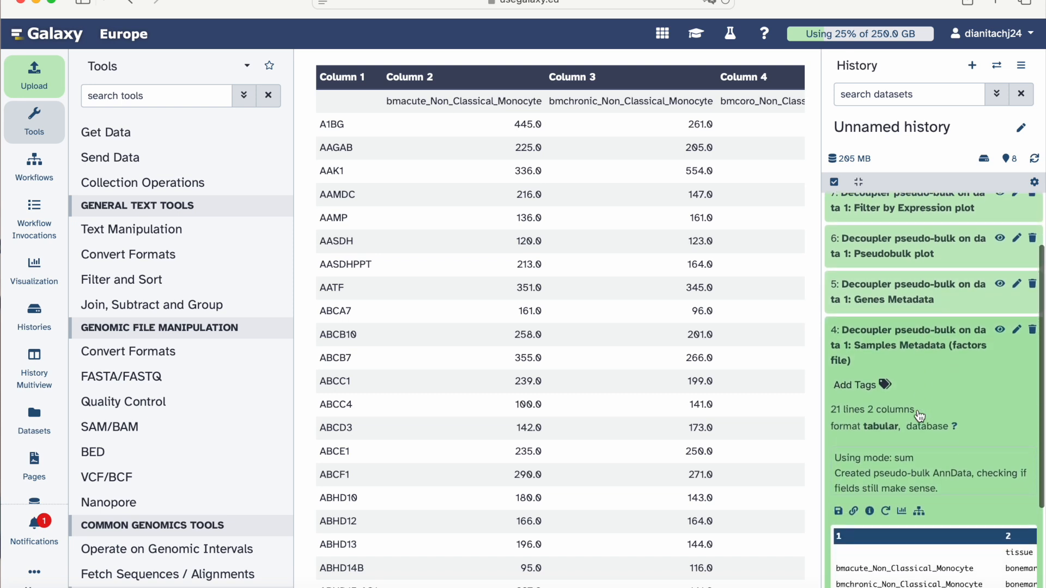
pyautogui.scroll(-1, 919, 415)
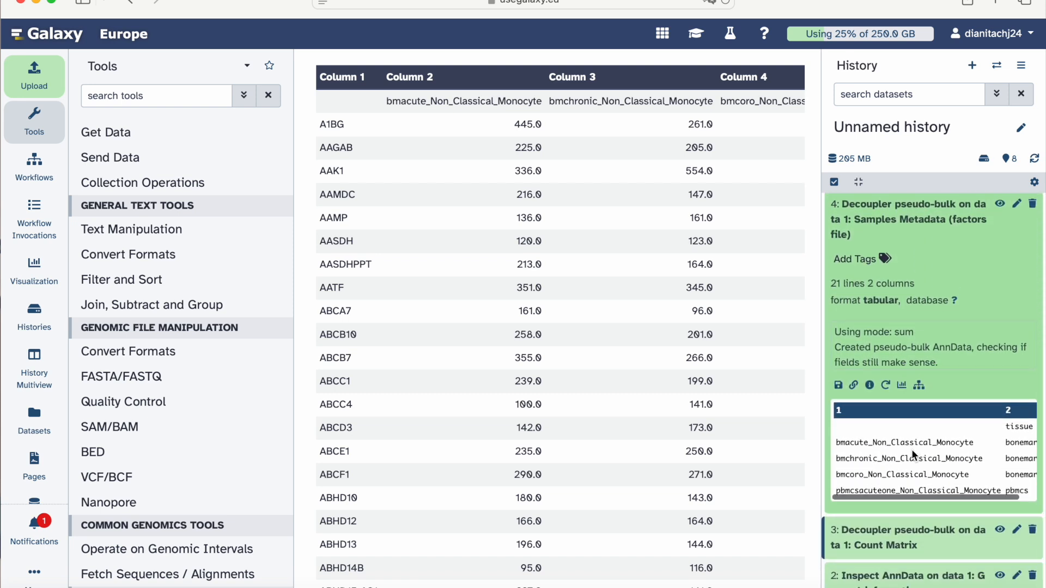
pyautogui.hscroll(1, 911, 450)
pyautogui.hscroll(1, 912, 456)
pyautogui.hscroll(-1, 913, 456)
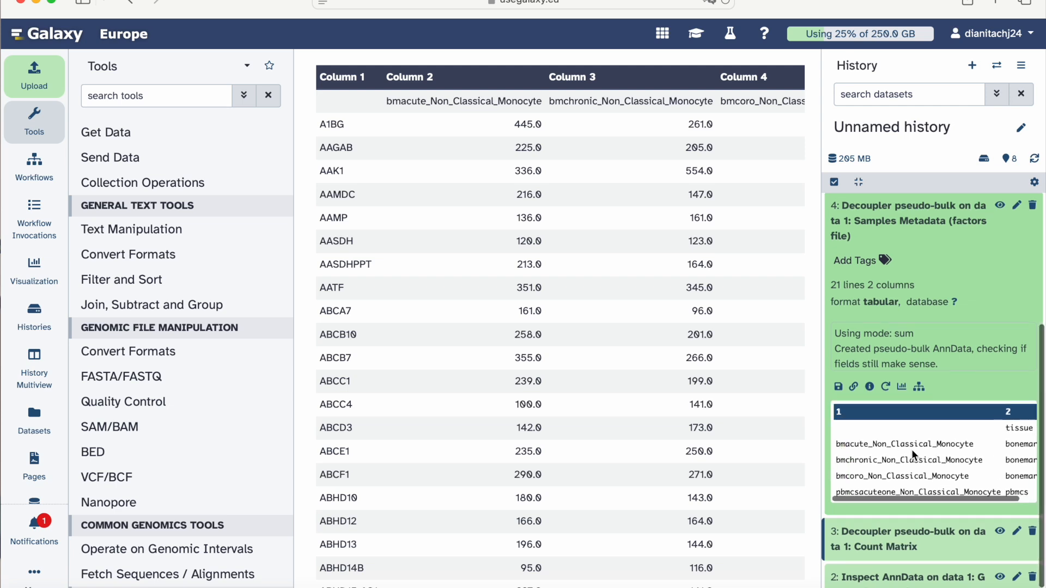
pyautogui.scroll(3, 910, 449)
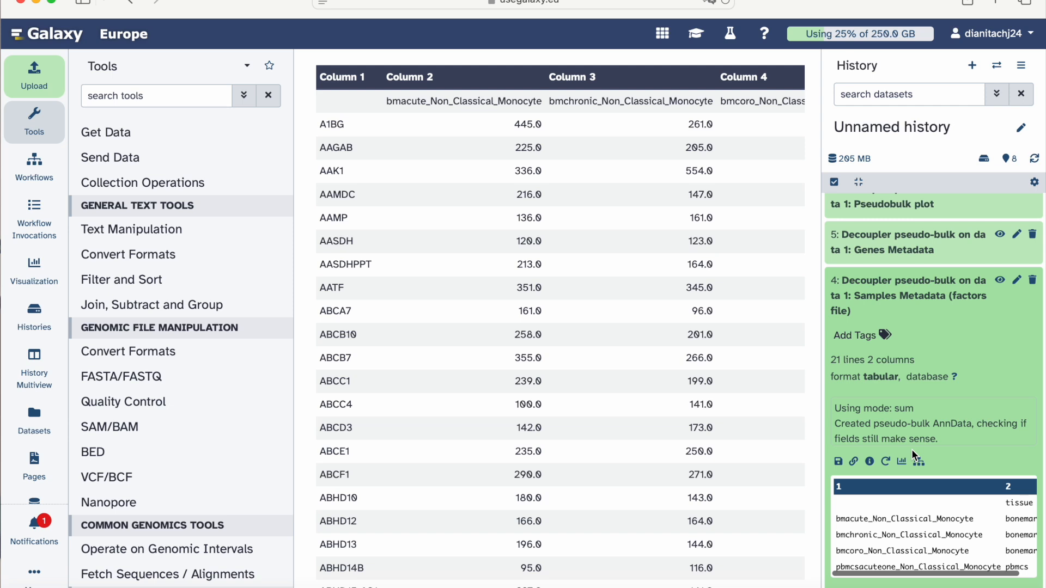
pyautogui.click(943, 289)
# Step: Expand the Genes Metadata dataset, examine its preview from gene_ids through the per-gene count statistics columns, and collapse it
pyautogui.click(899, 366)
pyautogui.scroll(-4, 899, 362)
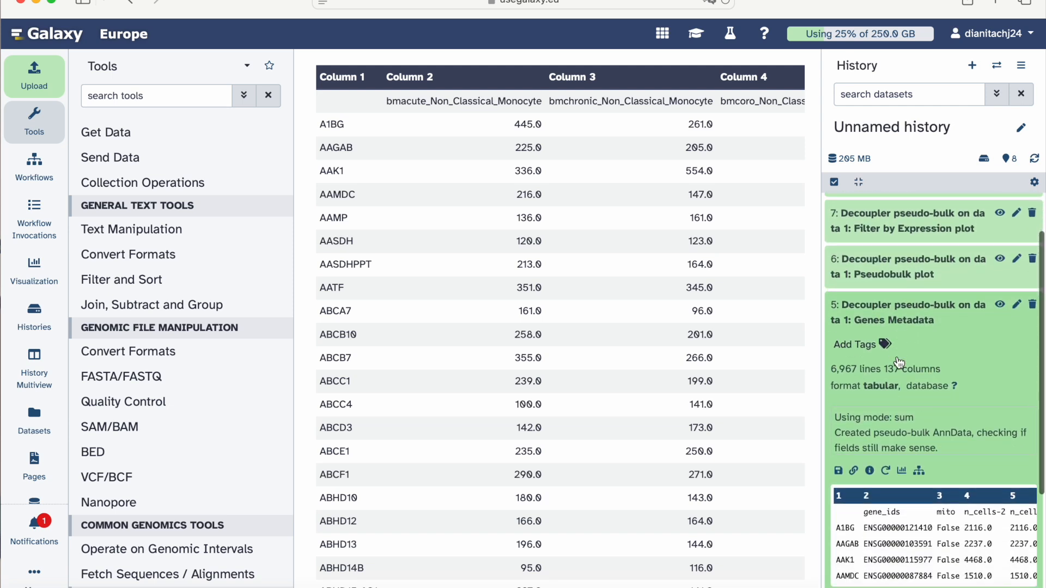
pyautogui.hscroll(2, 881, 484)
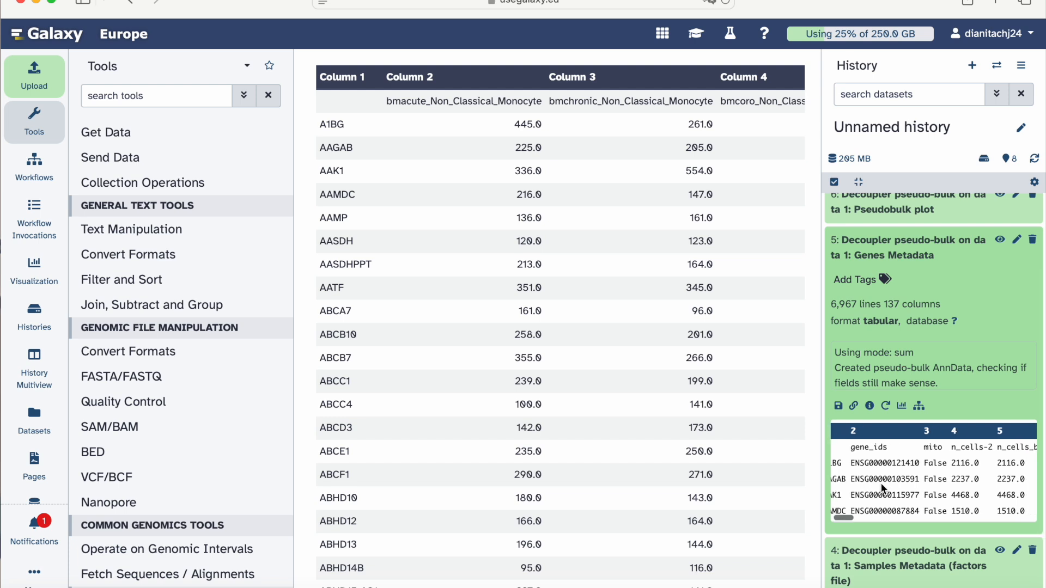
pyautogui.hscroll(2, 880, 483)
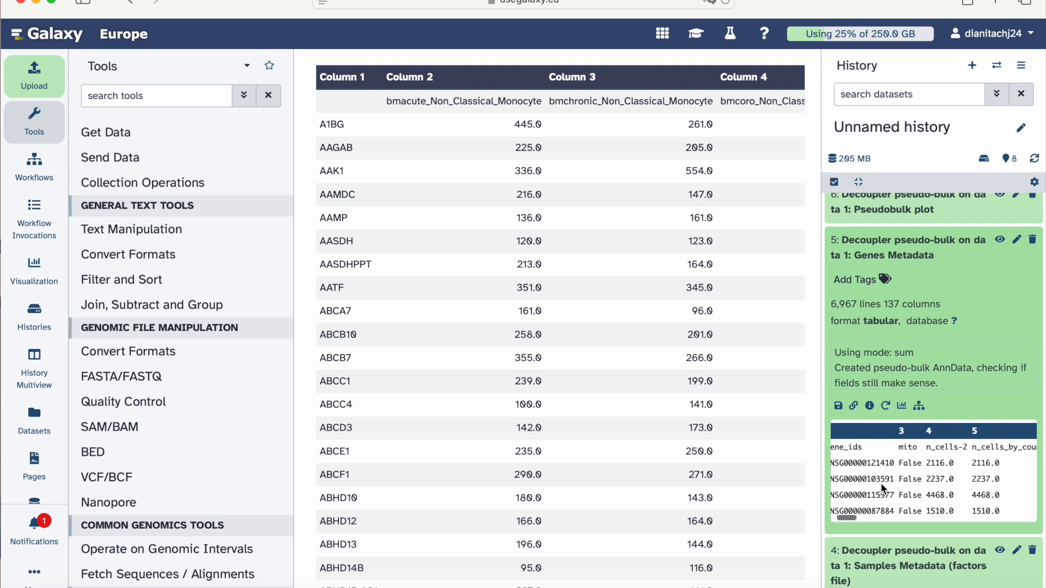
pyautogui.hscroll(8, 880, 483)
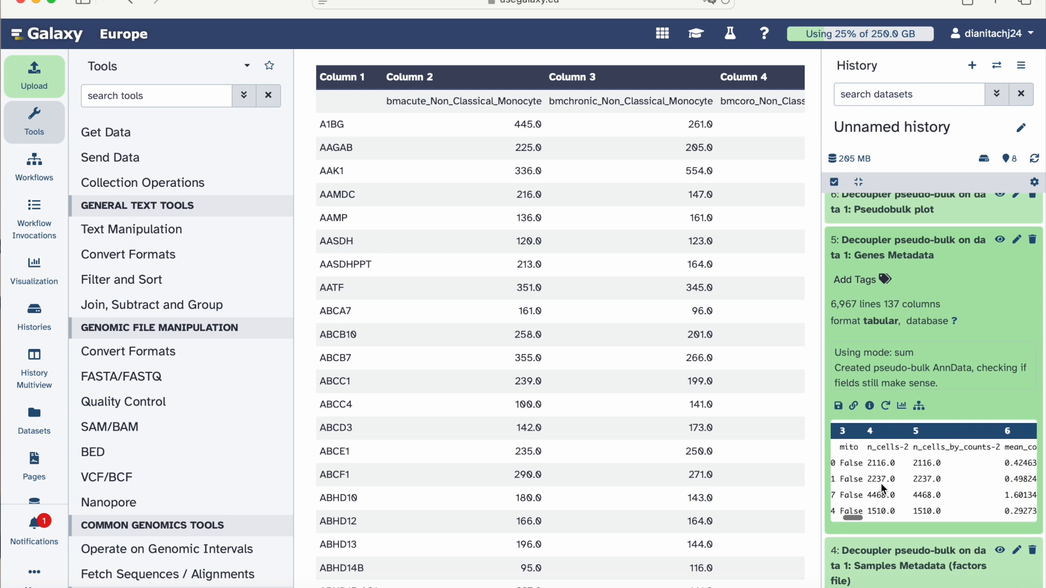
pyautogui.hscroll(12, 880, 482)
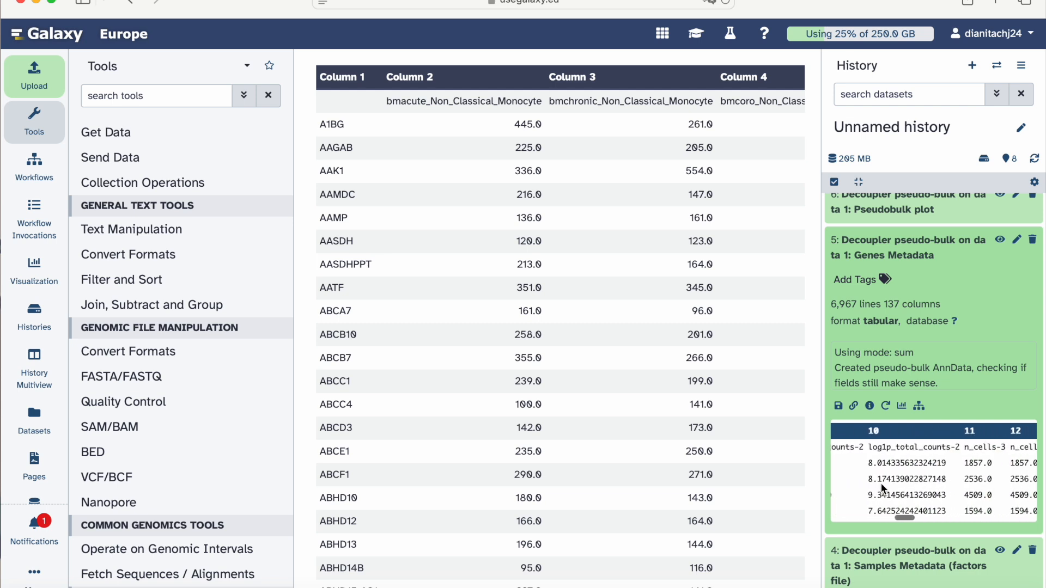
pyautogui.click(892, 251)
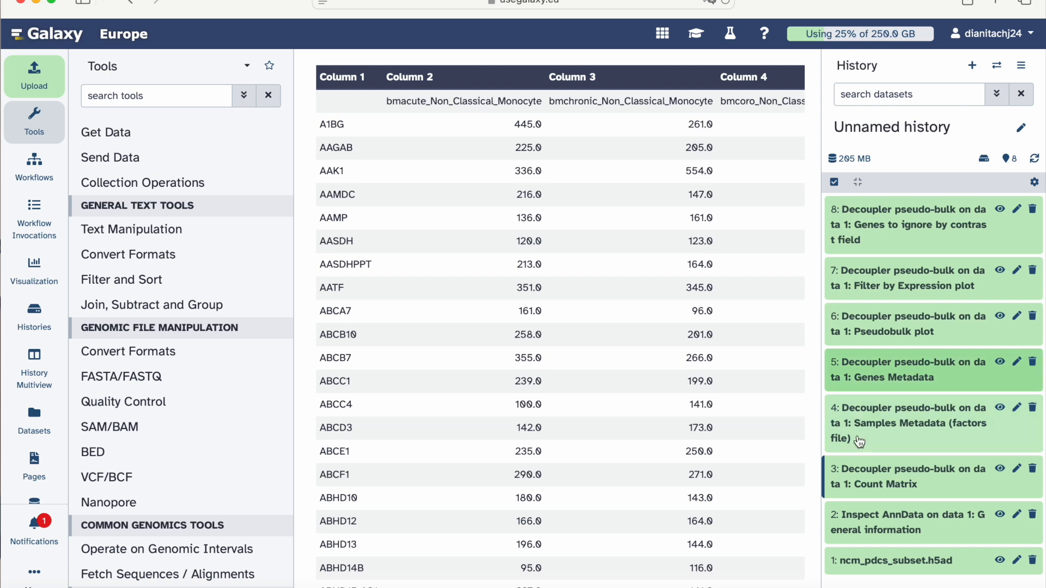
# Step: Reopen the Genes Metadata preview to check the gene_ids, mito and n_cells columns, and collapse the dataset again
pyautogui.click(872, 381)
pyautogui.scroll(-3, 904, 386)
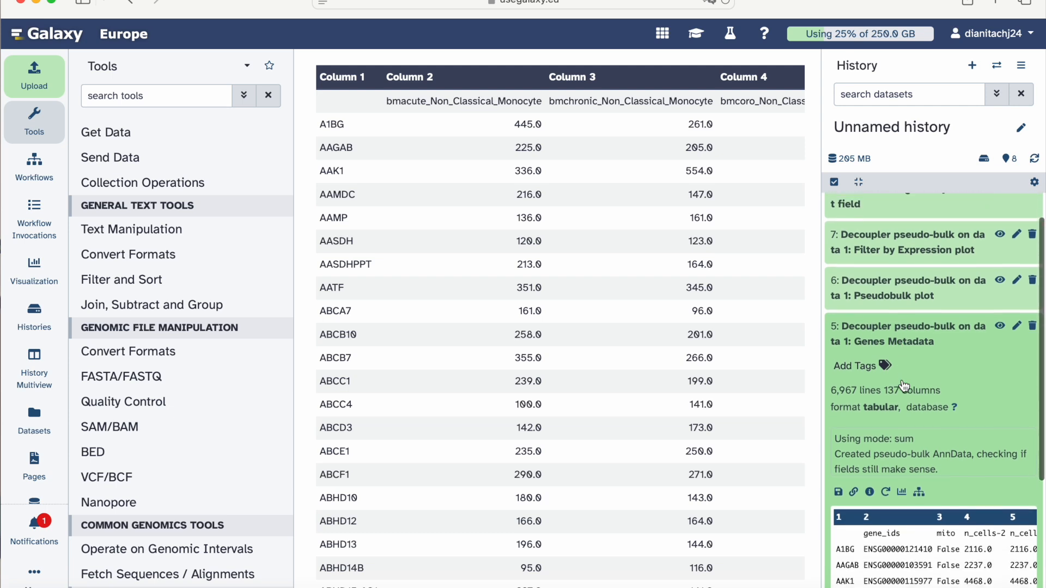
pyautogui.scroll(-2, 904, 385)
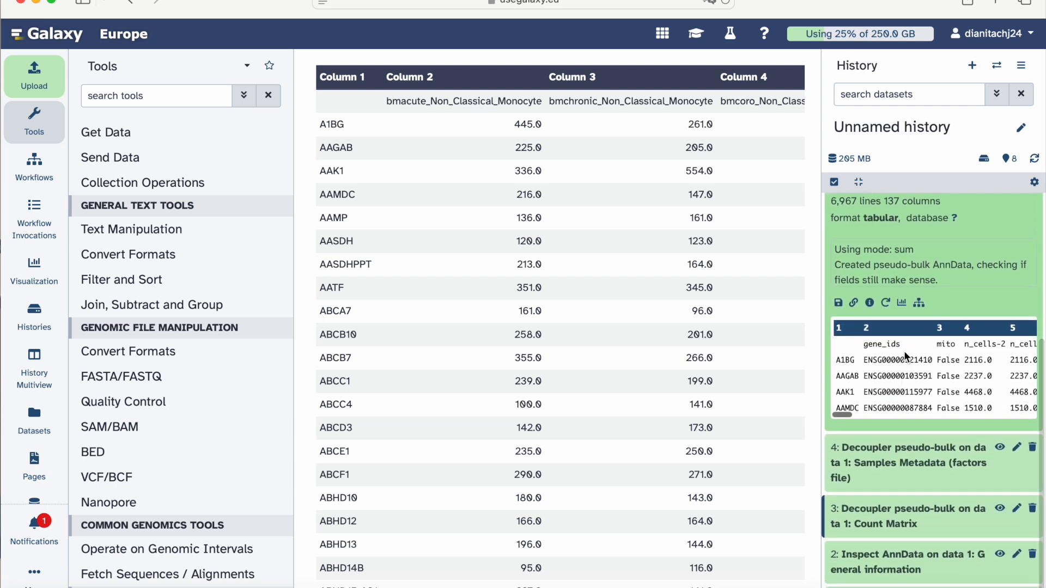
pyautogui.hscroll(2, 903, 352)
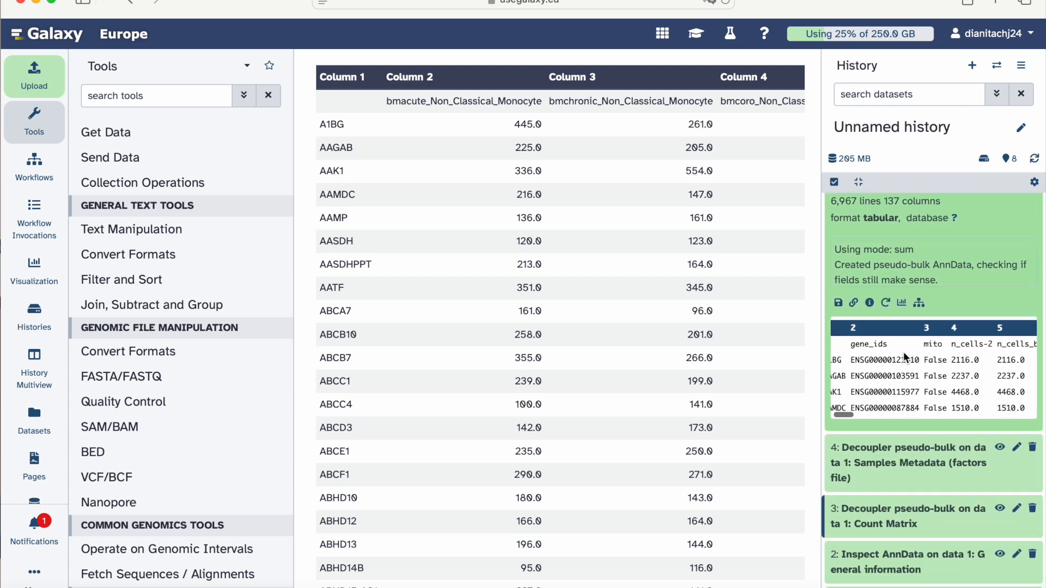
pyautogui.hscroll(2, 903, 351)
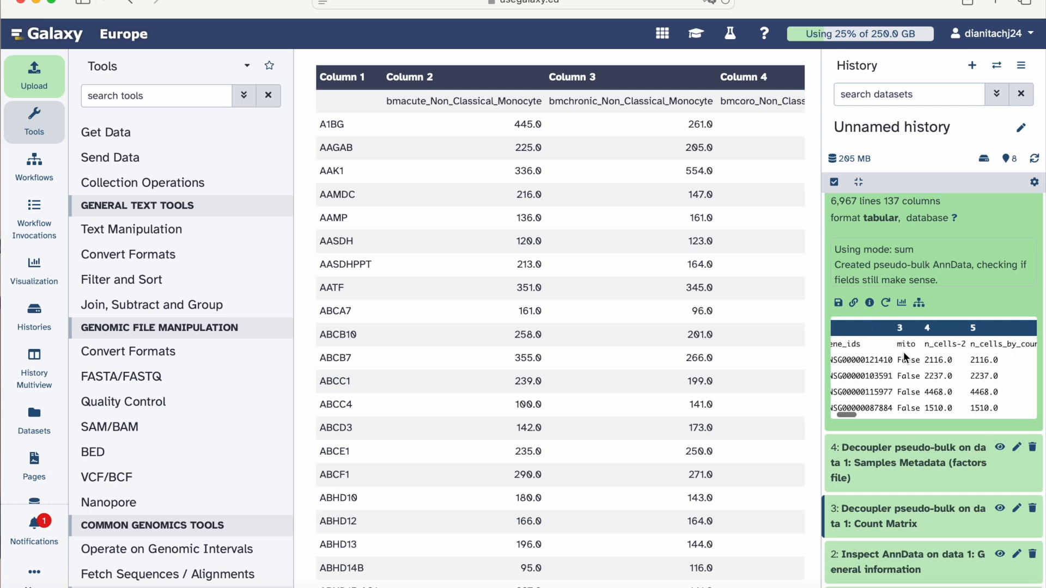
pyautogui.scroll(5, 903, 351)
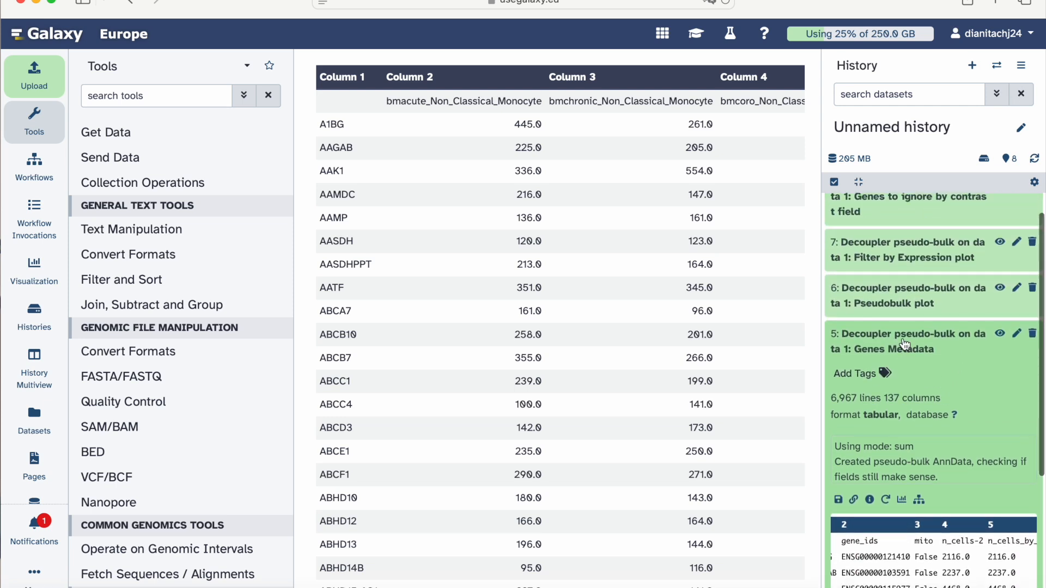
pyautogui.click(905, 339)
# Step: Display the Pseudobulk plot dataset and examine its Log10 total sum of counts and Log10 number of cells axes
pyautogui.click(904, 335)
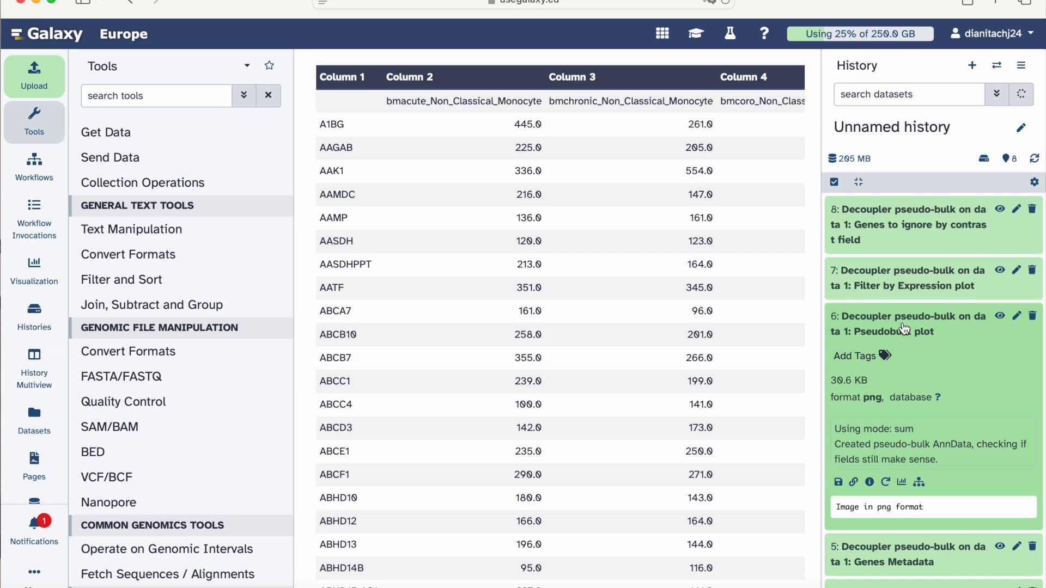
pyautogui.click(1000, 319)
pyautogui.scroll(-6, 624, 299)
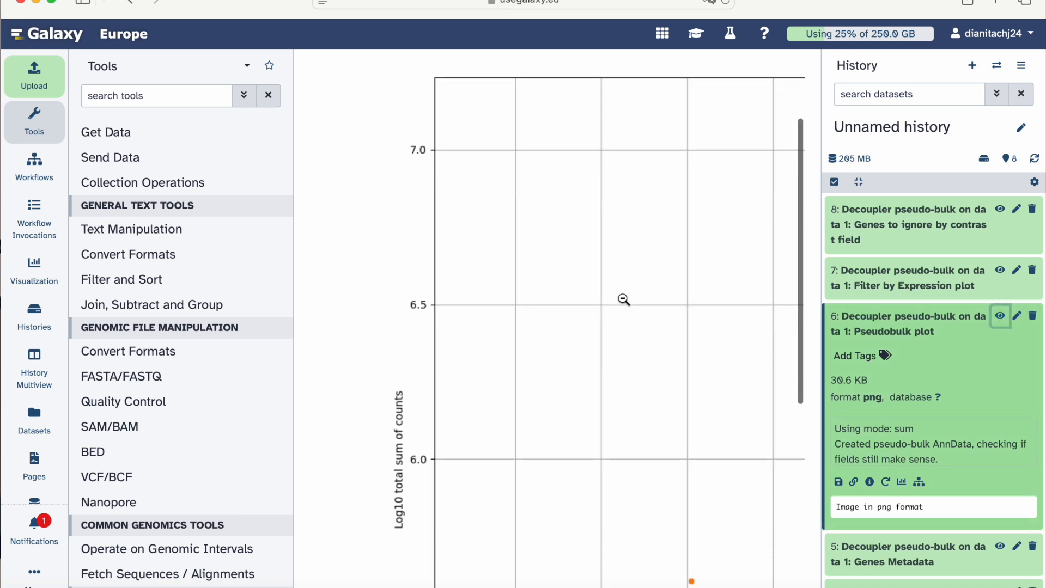
pyautogui.scroll(-3, 624, 299)
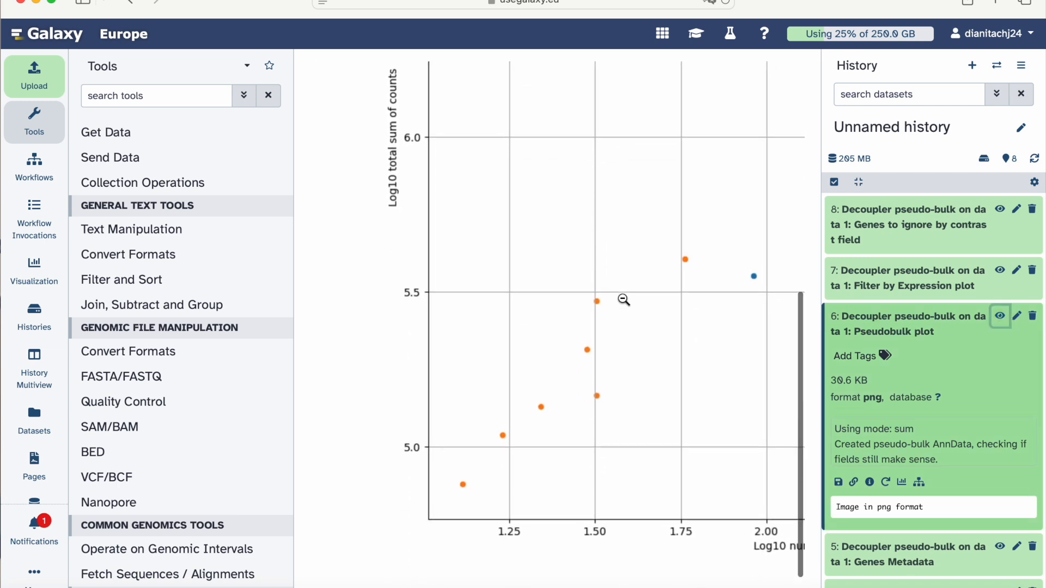
pyautogui.scroll(2, 623, 299)
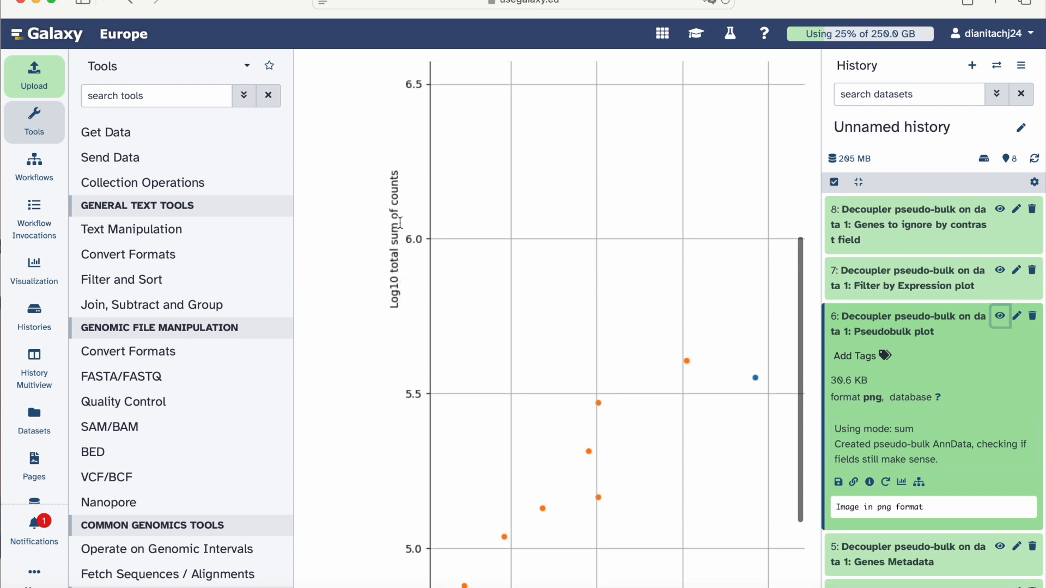
pyautogui.scroll(-5, 545, 256)
pyautogui.hscroll(4, 546, 255)
pyautogui.hscroll(3, 547, 255)
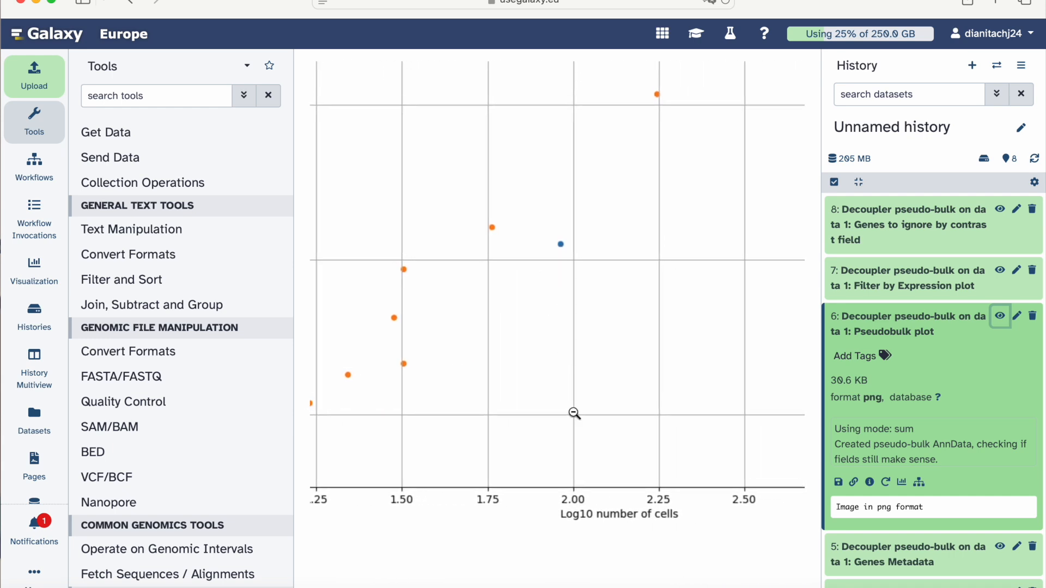
# Step: Compare the positions of the Non_Classical_Monocyte and pDC points across the Pseudobulk plot using its annotation legend
pyautogui.hscroll(8, 636, 499)
pyautogui.scroll(3, 635, 499)
pyautogui.scroll(5, 636, 499)
pyautogui.hscroll(3, 636, 499)
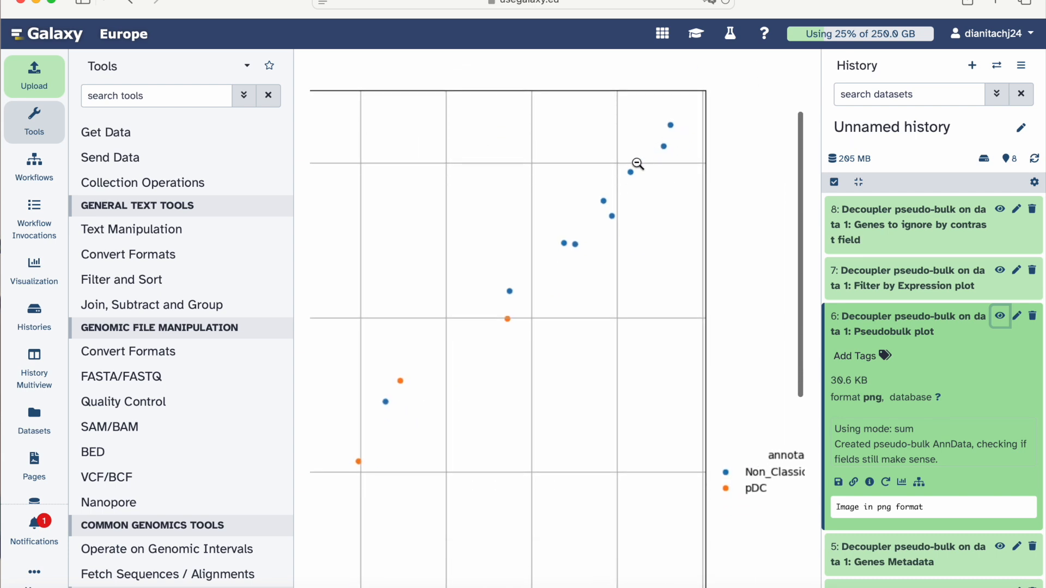
pyautogui.scroll(1, 463, 357)
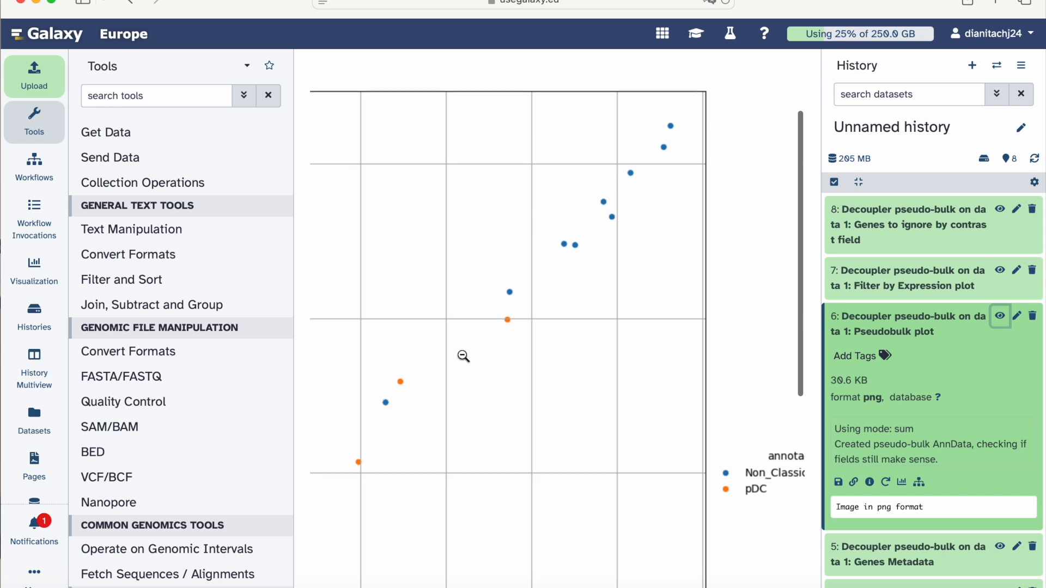
pyautogui.hscroll(-5, 463, 357)
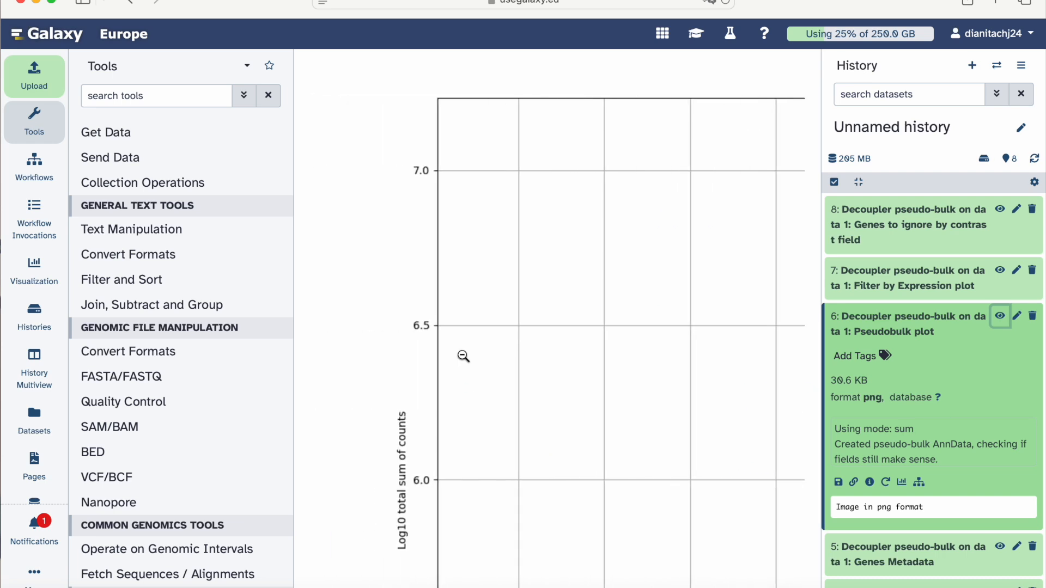
pyautogui.scroll(-5, 463, 357)
pyautogui.hscroll(3, 463, 356)
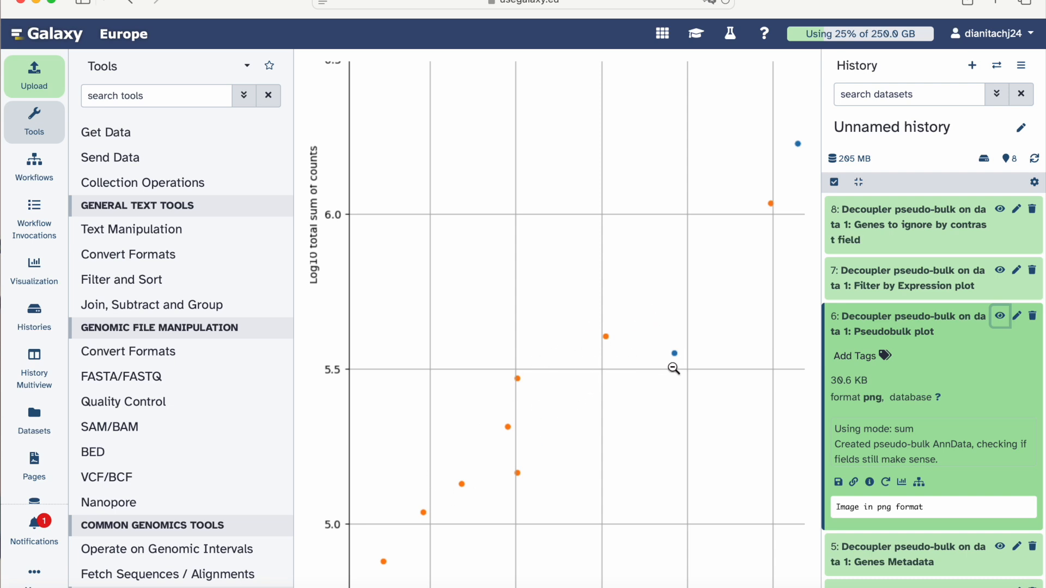
pyautogui.hscroll(10, 691, 357)
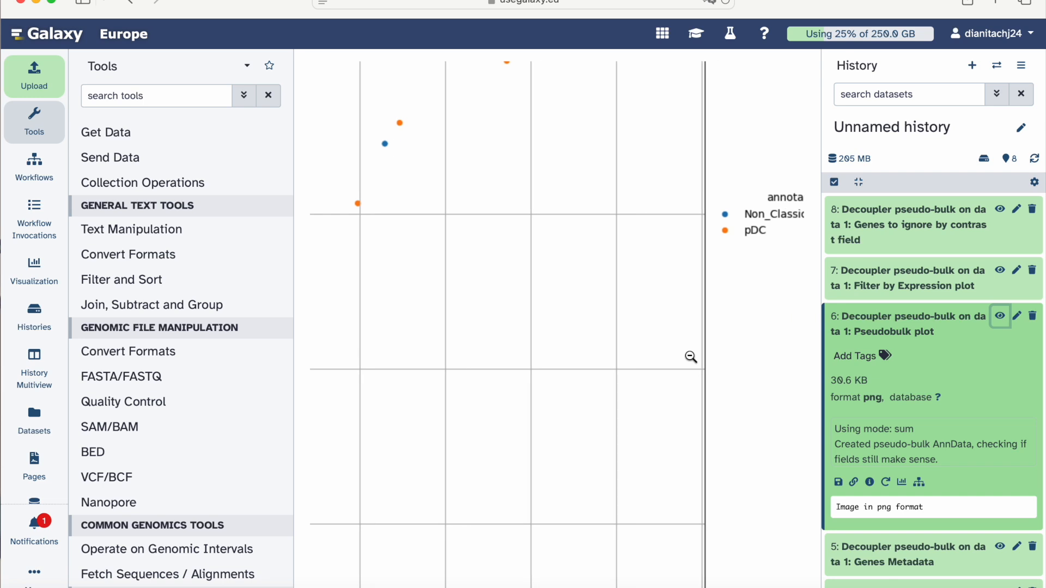
pyautogui.scroll(5, 691, 357)
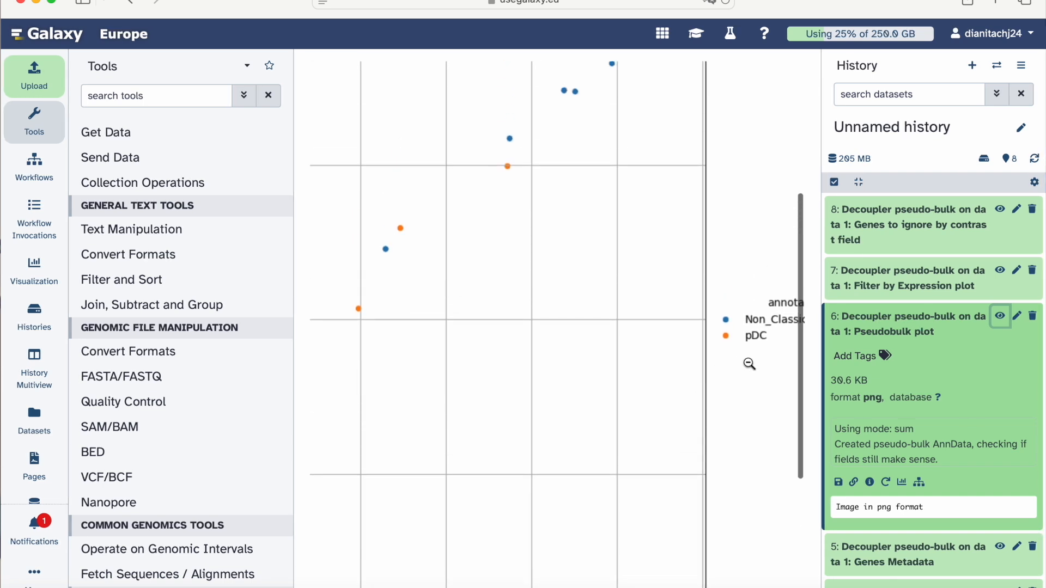
pyautogui.scroll(4, 621, 334)
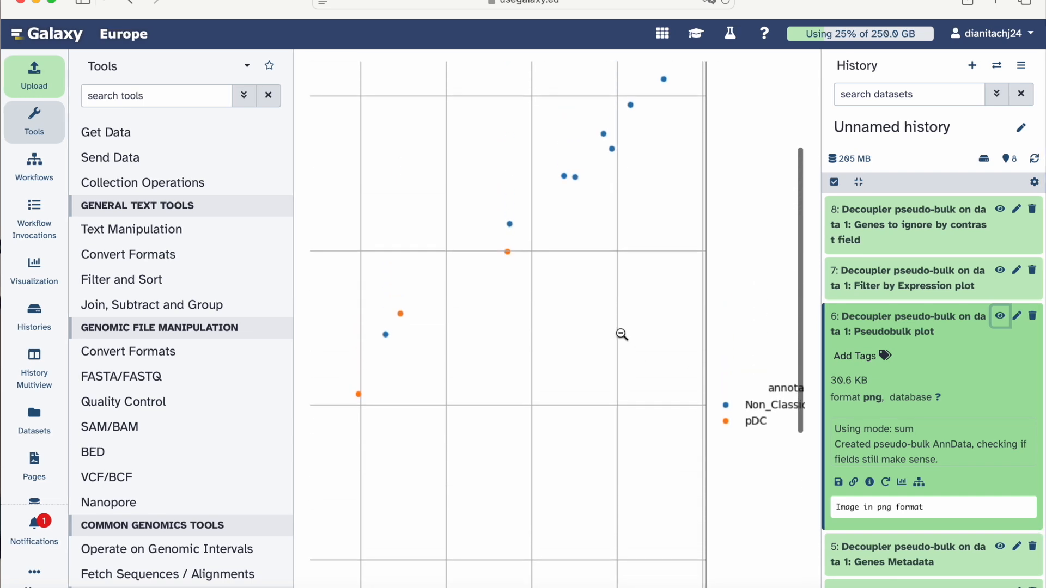
# Step: Collapse the Pseudobulk plot dataset and display the Filter by Expression plot
pyautogui.click(875, 320)
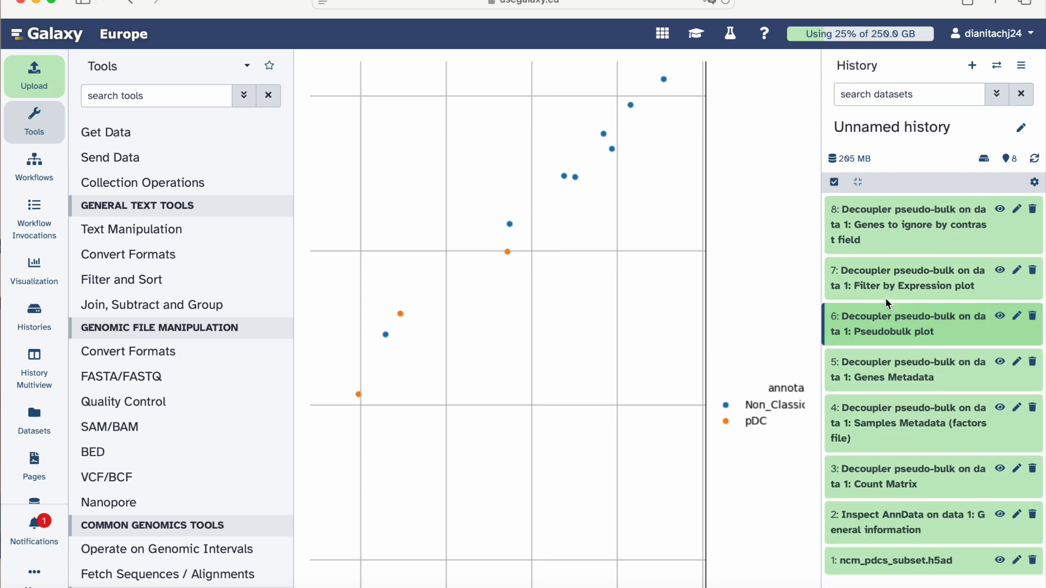
pyautogui.click(894, 277)
pyautogui.click(999, 270)
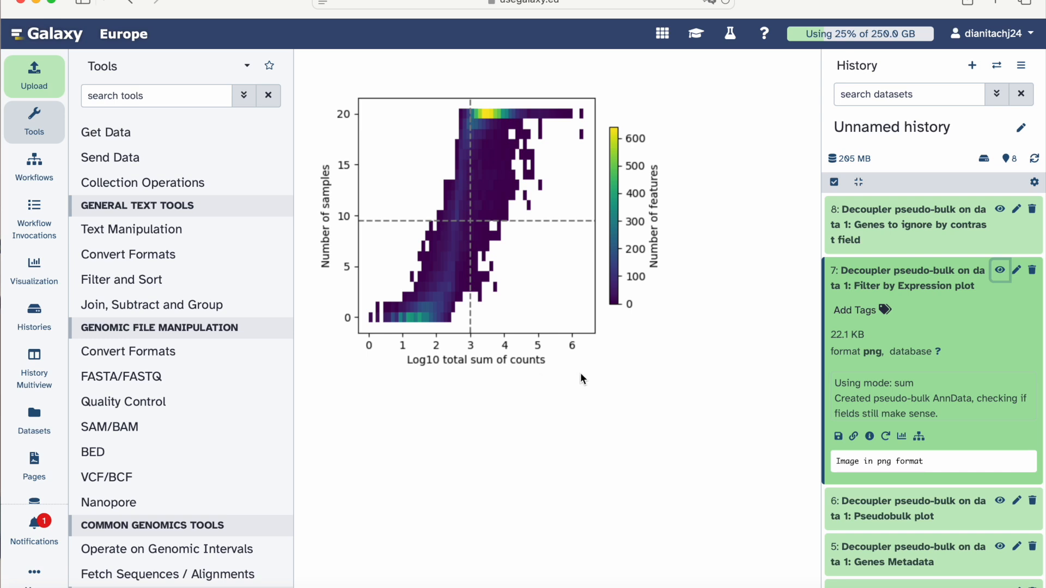
# Step: Collapse the Filter by Expression plot dataset and briefly expand the Genes to ignore by contrast field dataset to check its preview
pyautogui.click(888, 285)
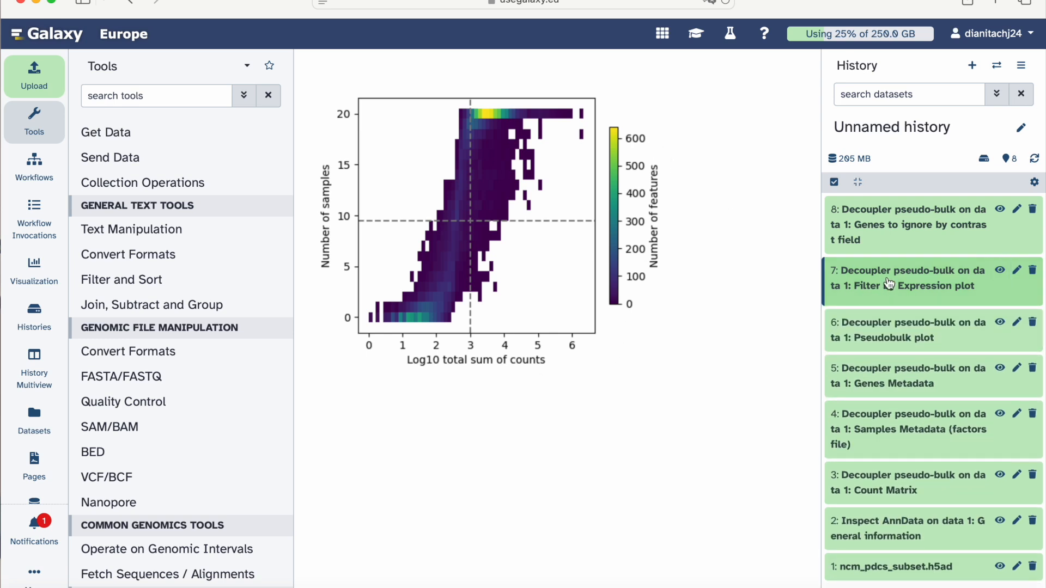
pyautogui.click(921, 224)
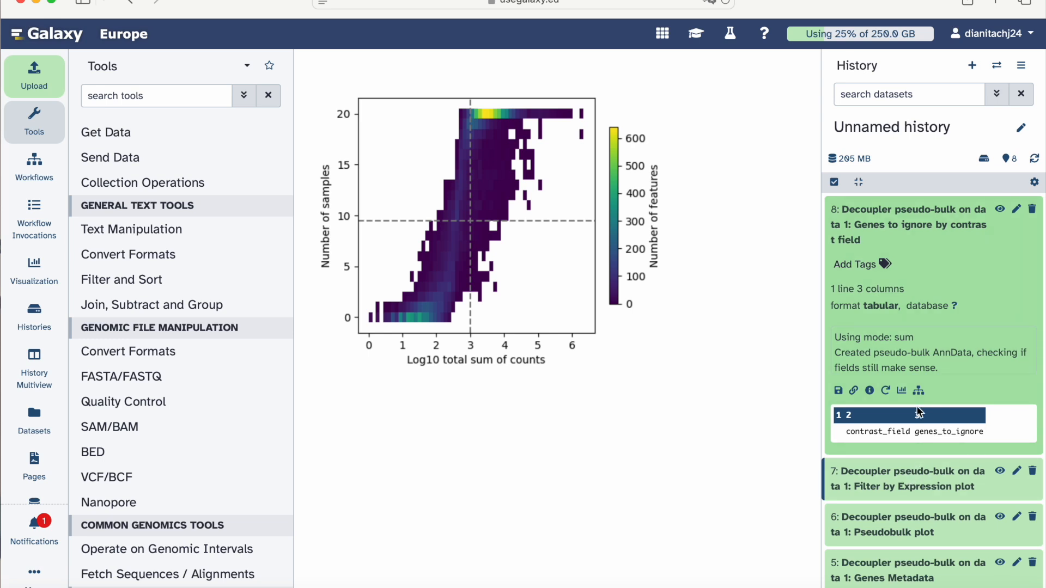
pyautogui.click(941, 234)
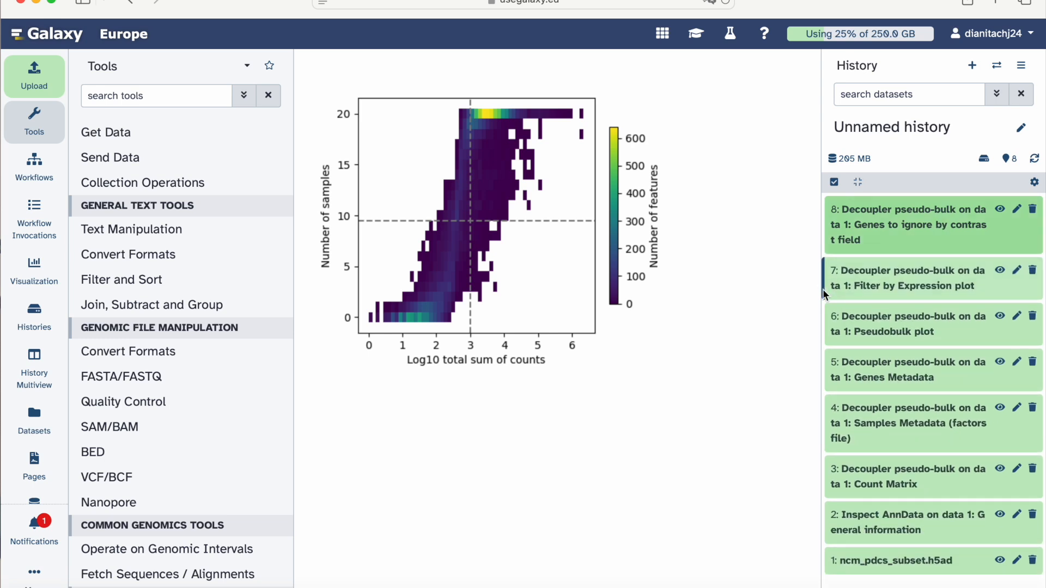
# Step: Return to the training tutorial and expand the solution to the question about the Decoupler outputs
pyautogui.click(697, 41)
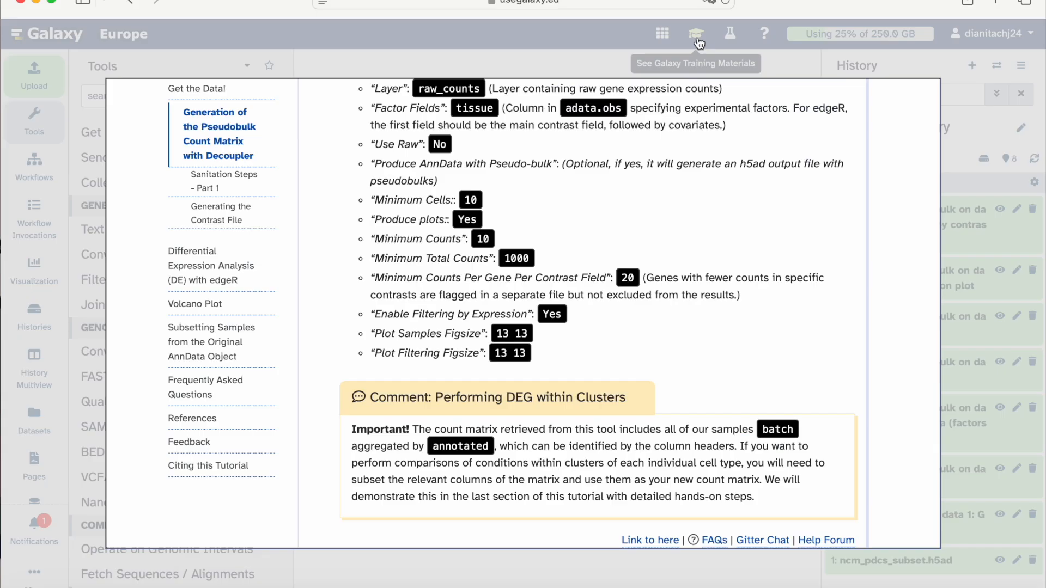
pyautogui.scroll(-2, 584, 280)
pyautogui.scroll(-7, 584, 279)
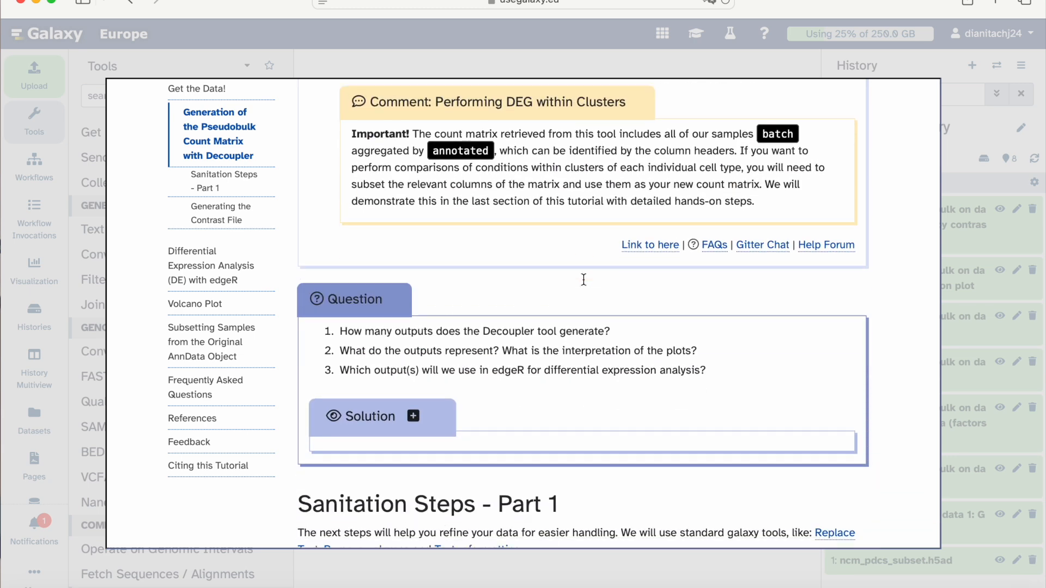
pyautogui.scroll(-2, 583, 279)
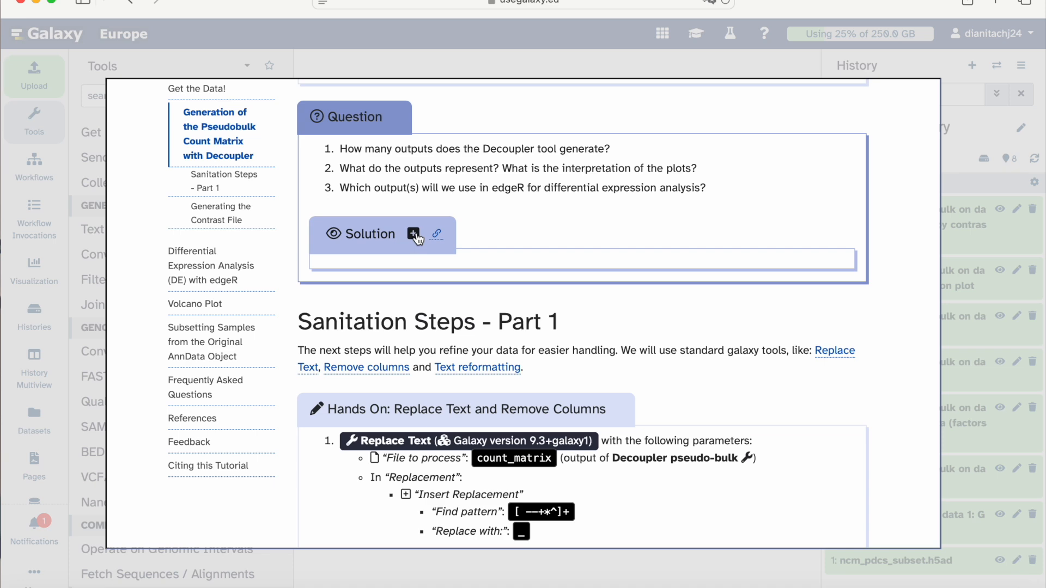
pyautogui.click(413, 234)
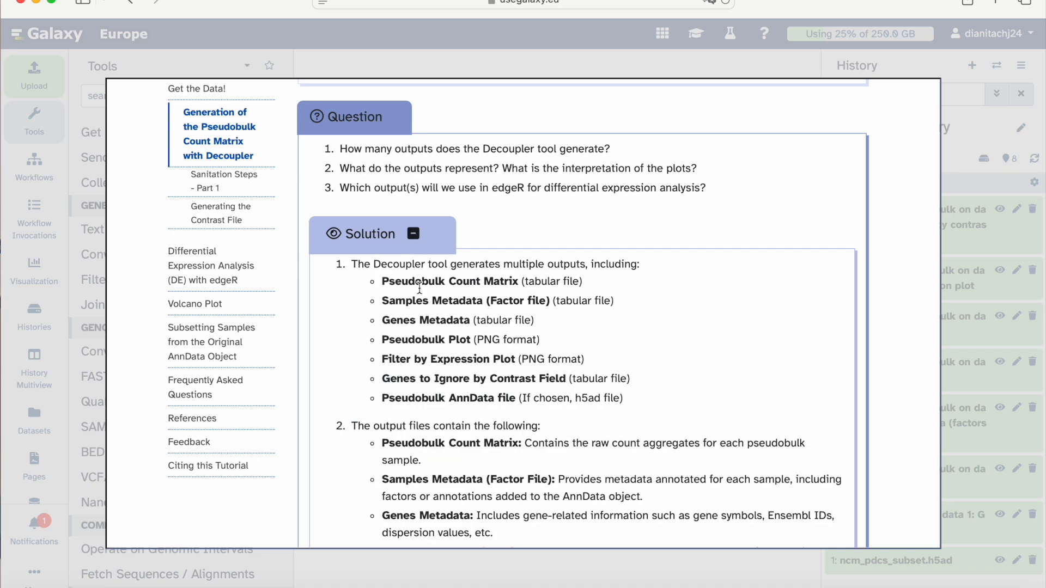
# Step: Review the solution's list of Decoupler outputs, their descriptions, the example plots and the files that serve as edgeR inputs
pyautogui.scroll(-5, 420, 289)
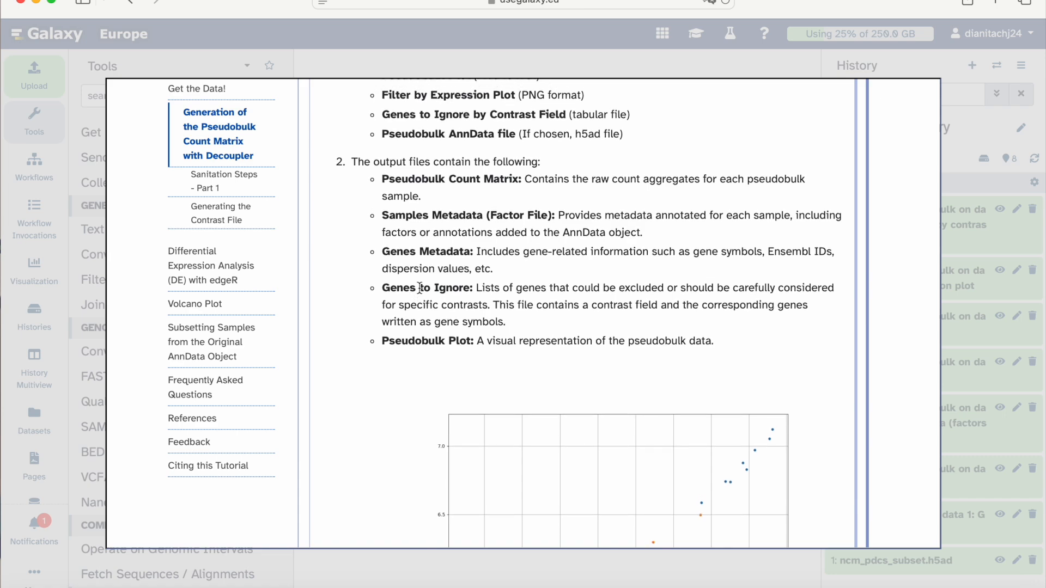
pyautogui.scroll(5, 420, 288)
pyautogui.scroll(-1, 419, 288)
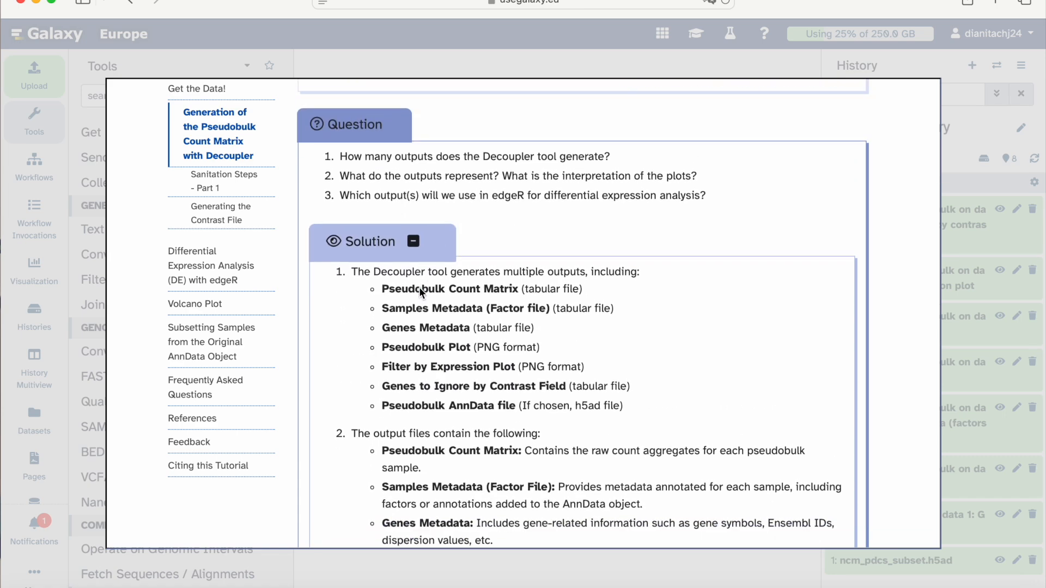
pyautogui.scroll(-10, 420, 287)
pyautogui.scroll(3, 420, 287)
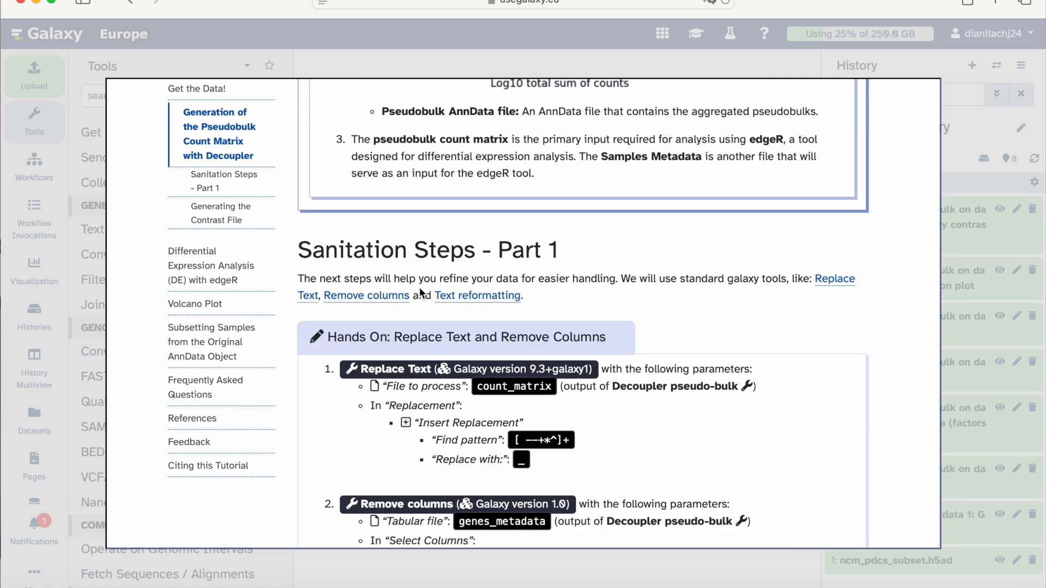
pyautogui.scroll(4, 420, 286)
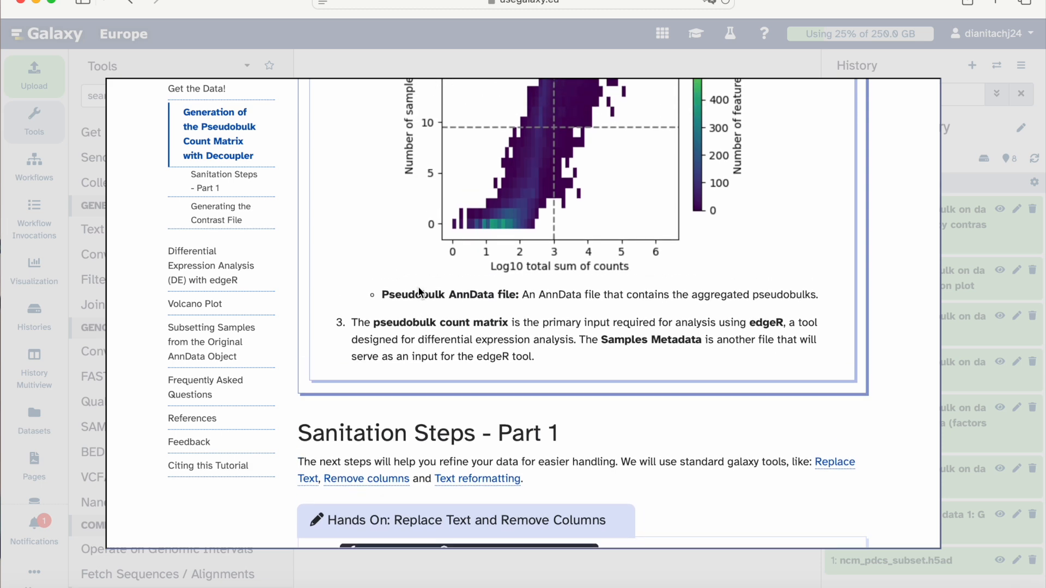
pyautogui.scroll(15, 420, 291)
pyautogui.scroll(-1, 419, 287)
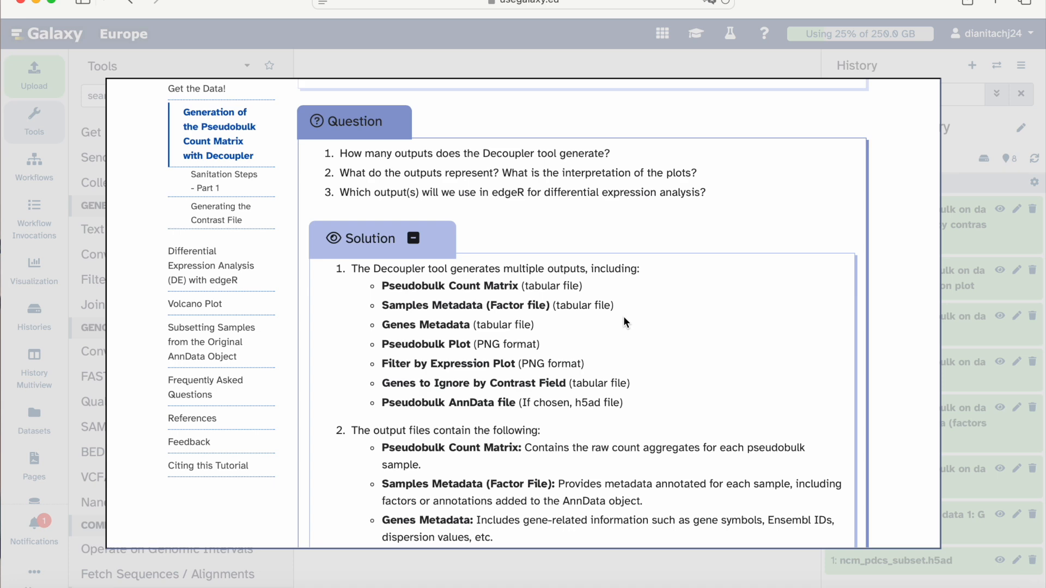
pyautogui.scroll(-1, 624, 323)
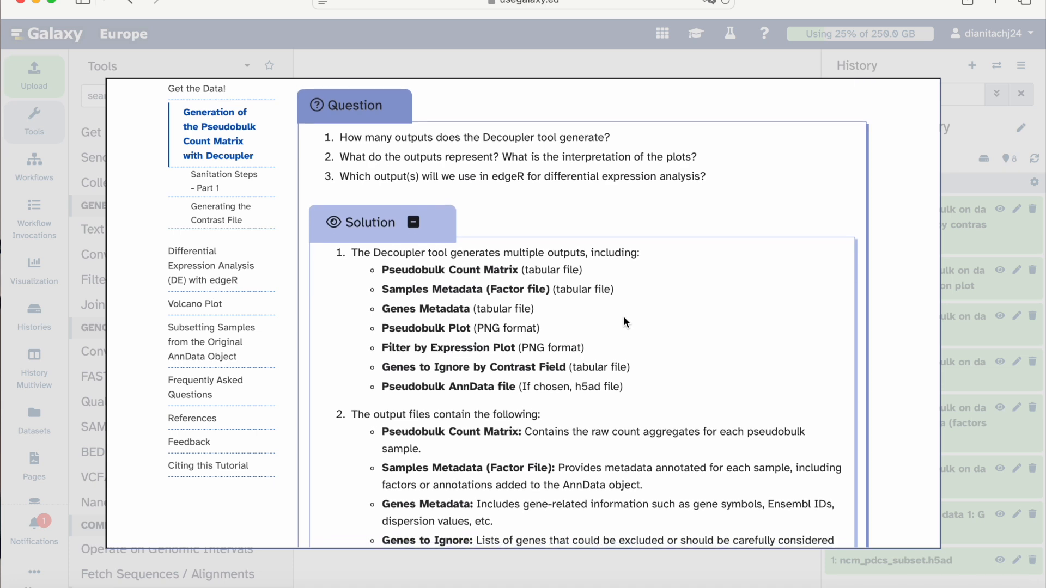
pyautogui.scroll(-20, 623, 316)
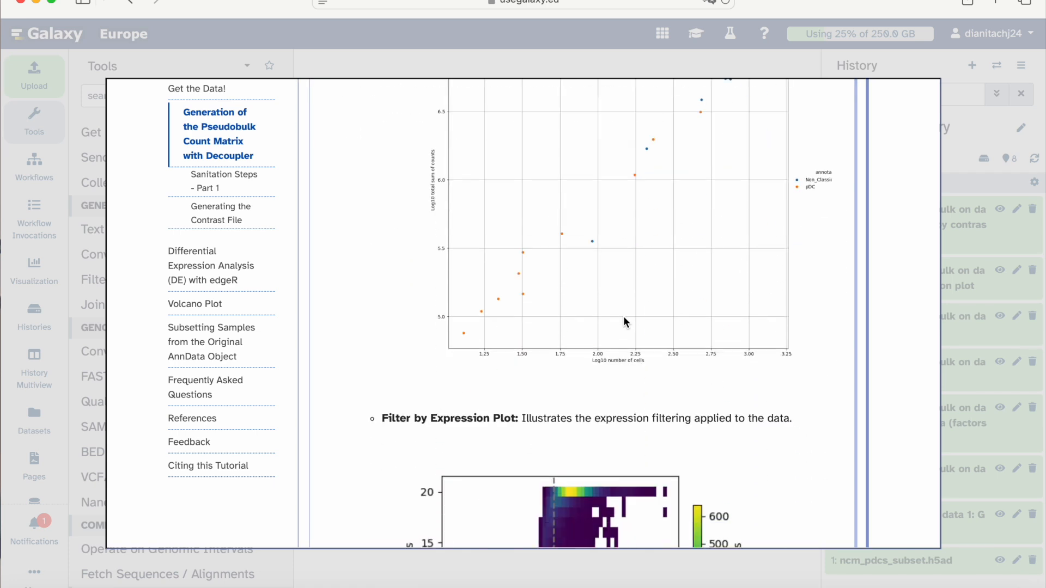
pyautogui.scroll(-15, 623, 316)
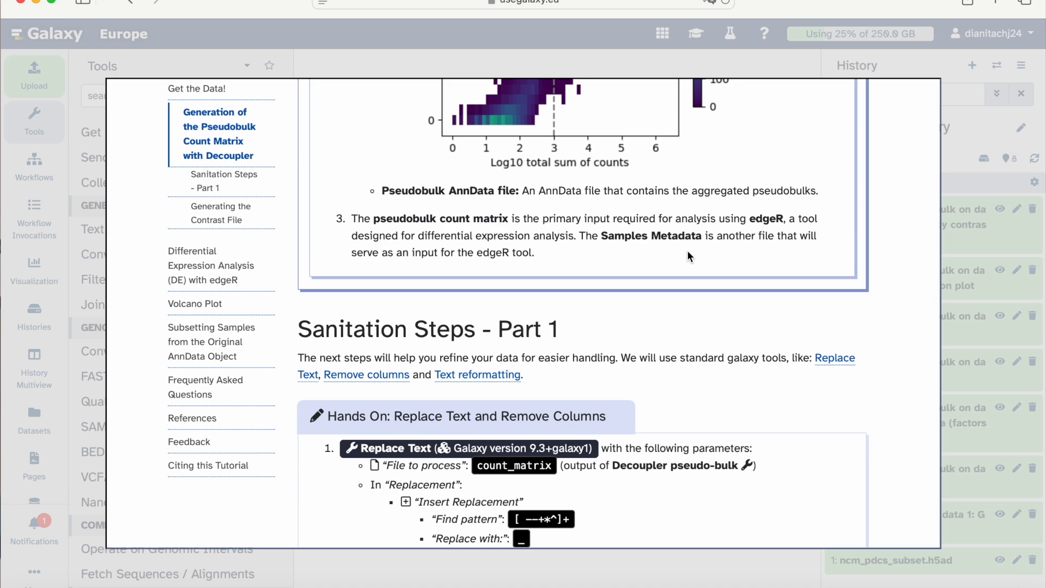
# Step: Read the first Sanitation Steps - Part 1 instructions and open the Replace Text tool linked in the first hands-on item
pyautogui.scroll(-5, 688, 257)
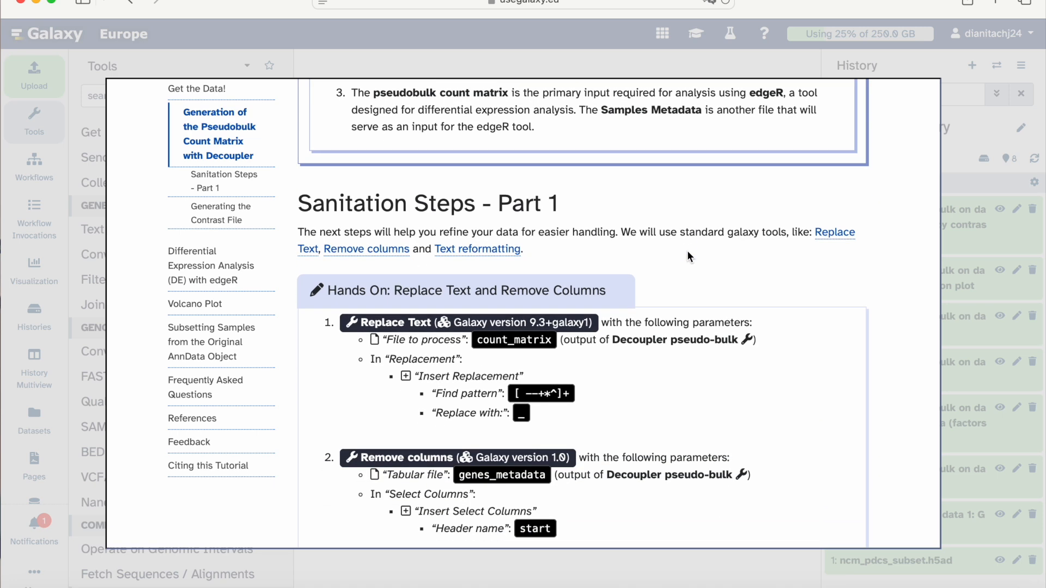
pyautogui.scroll(-3, 688, 257)
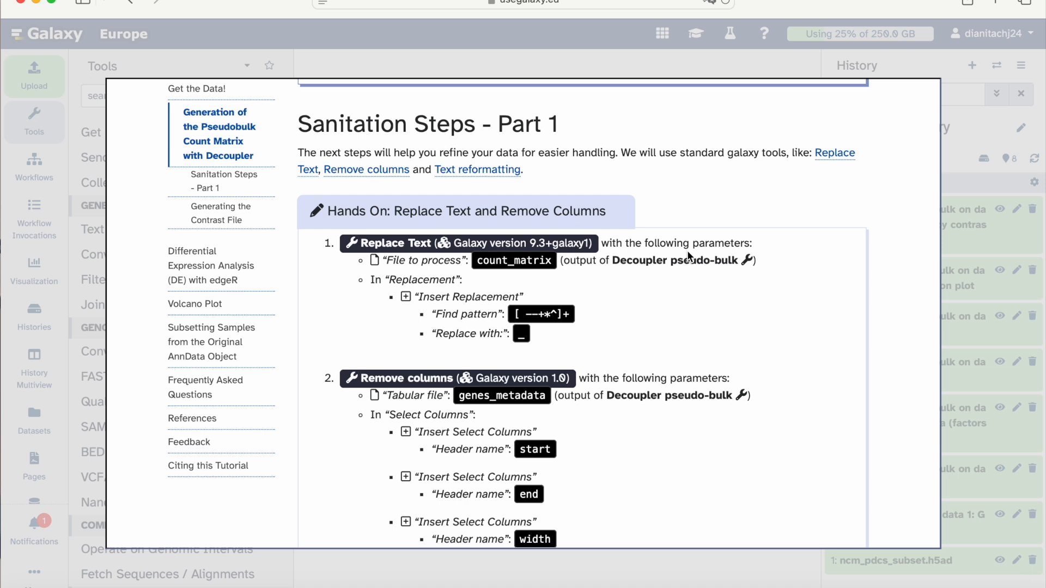
pyautogui.scroll(-2, 687, 253)
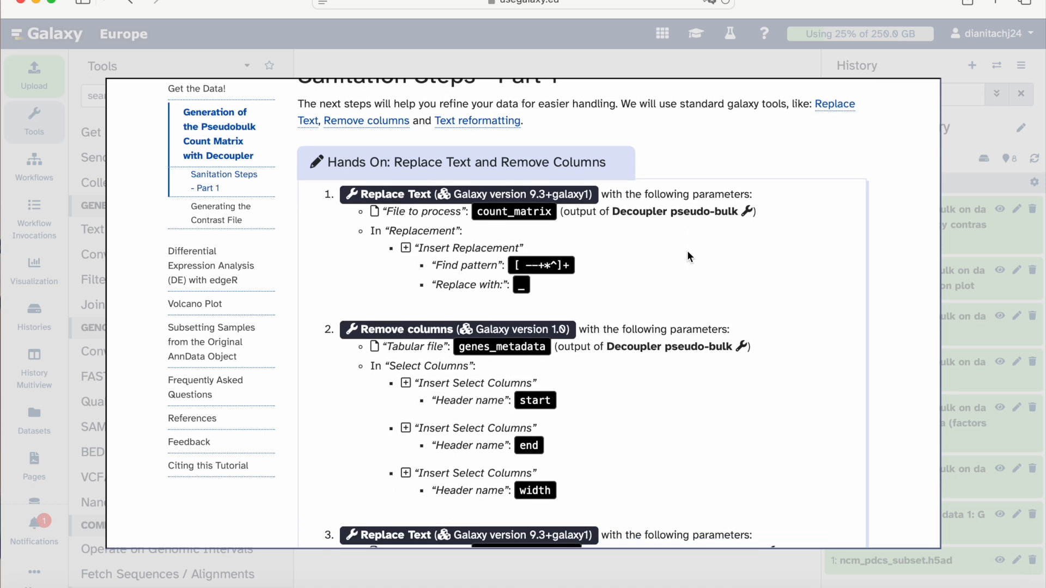
pyautogui.click(432, 196)
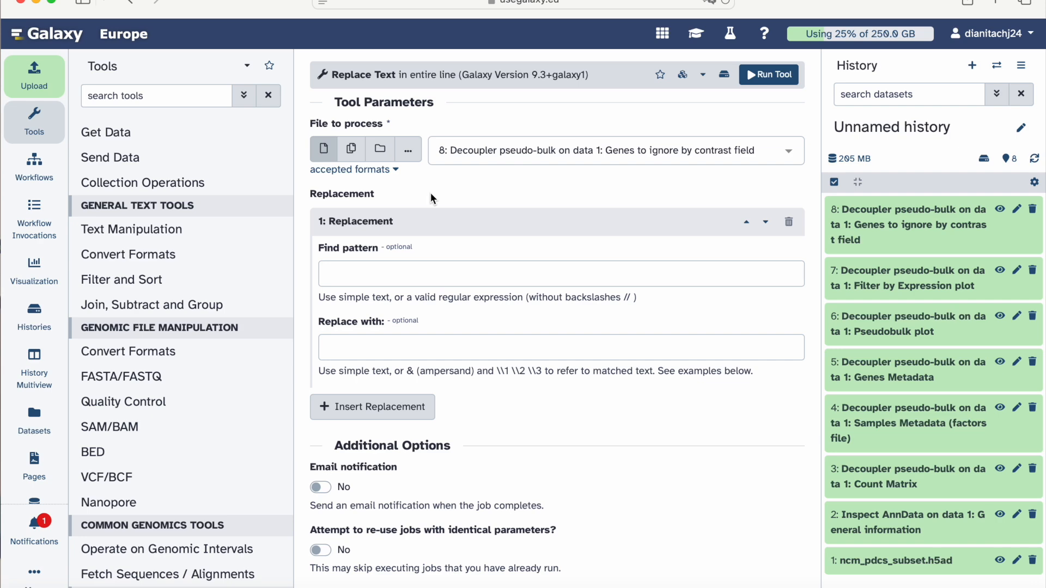
# Step: Choose the Decoupler Count Matrix as the file to process and copy the tutorial's find pattern [ --+*^]+ into the first replacement
pyautogui.click(696, 36)
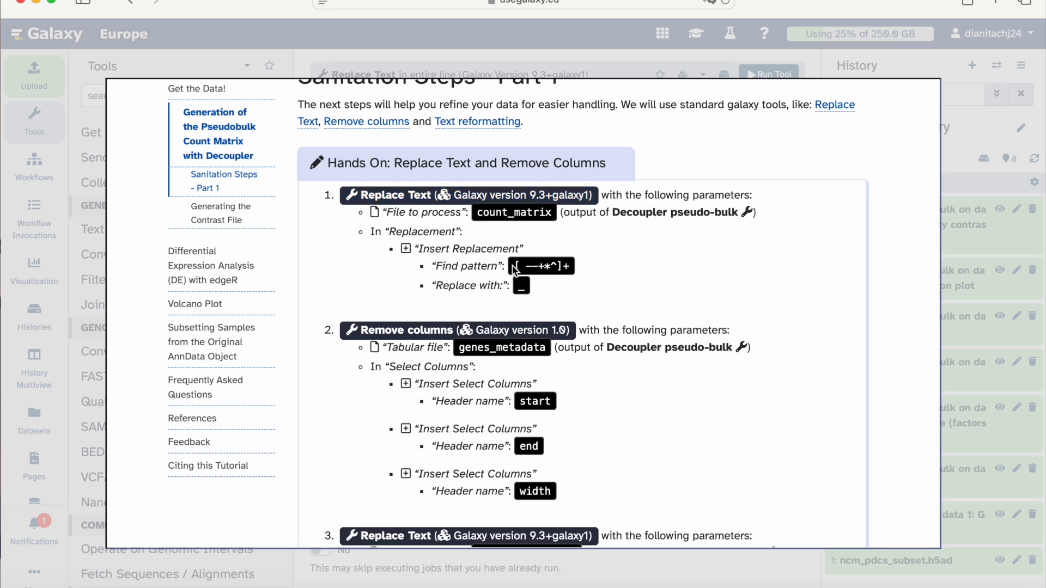
pyautogui.moveTo(516, 266); pyautogui.dragTo(582, 258)
pyautogui.press('super+c')
pyautogui.click(652, 53)
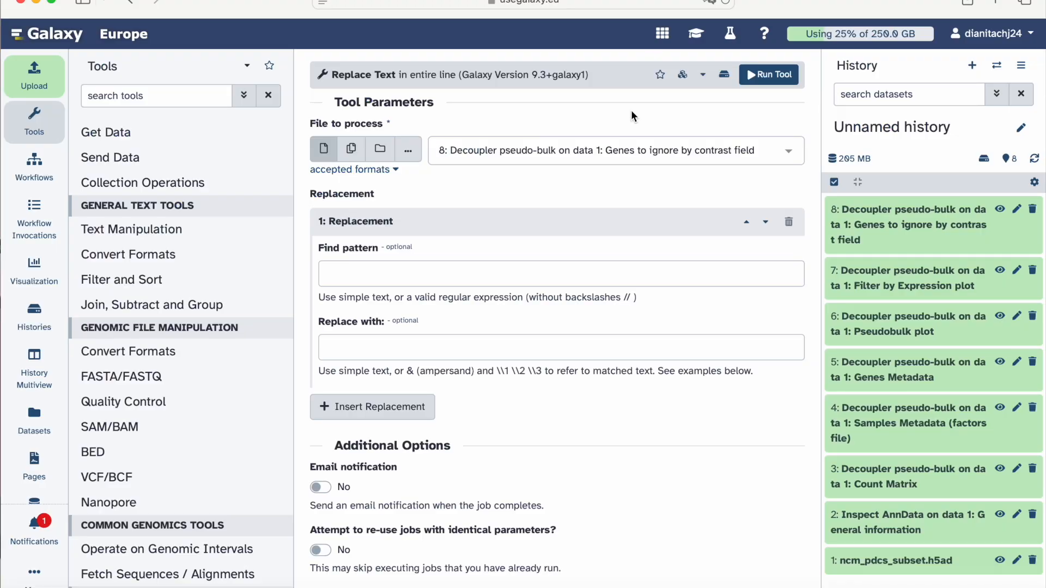
pyautogui.click(608, 157)
pyautogui.click(602, 276)
pyautogui.click(494, 274)
pyautogui.press('super+v')
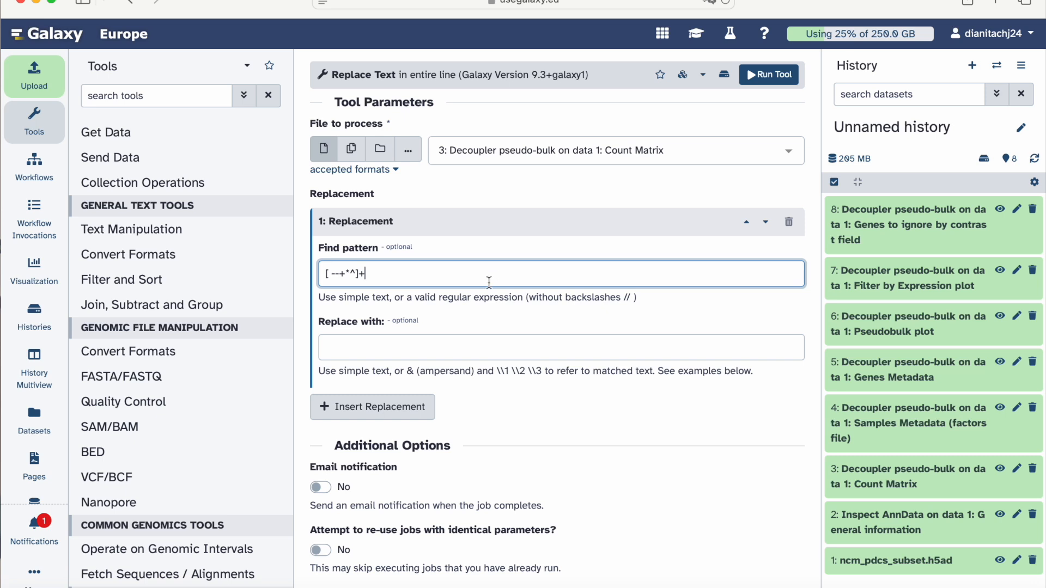
# Step: Set the replacement text to an underscore (_) and run Replace Text on the count matrix
pyautogui.click(402, 350)
pyautogui.write('_')
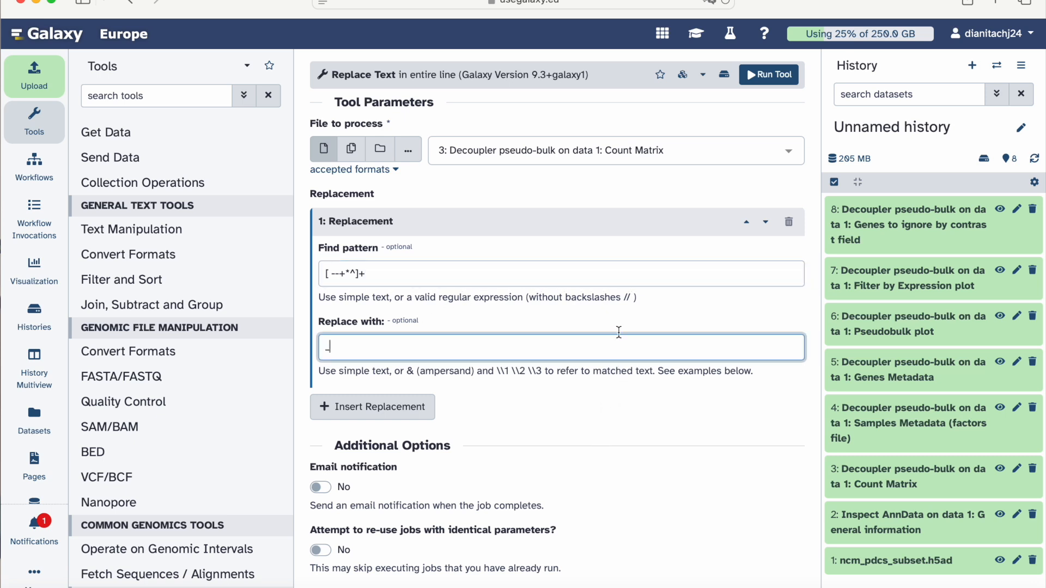
pyautogui.click(772, 74)
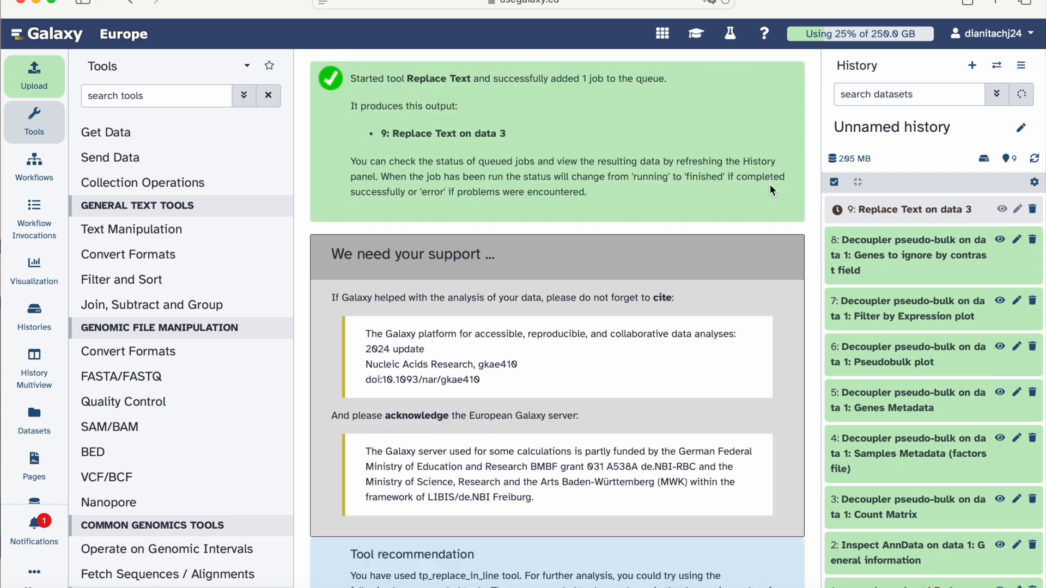
# Step: Open the Remove columns tool from the tutorial's second hands-on item and select the Decoupler Genes Metadata as its tabular file
pyautogui.click(695, 34)
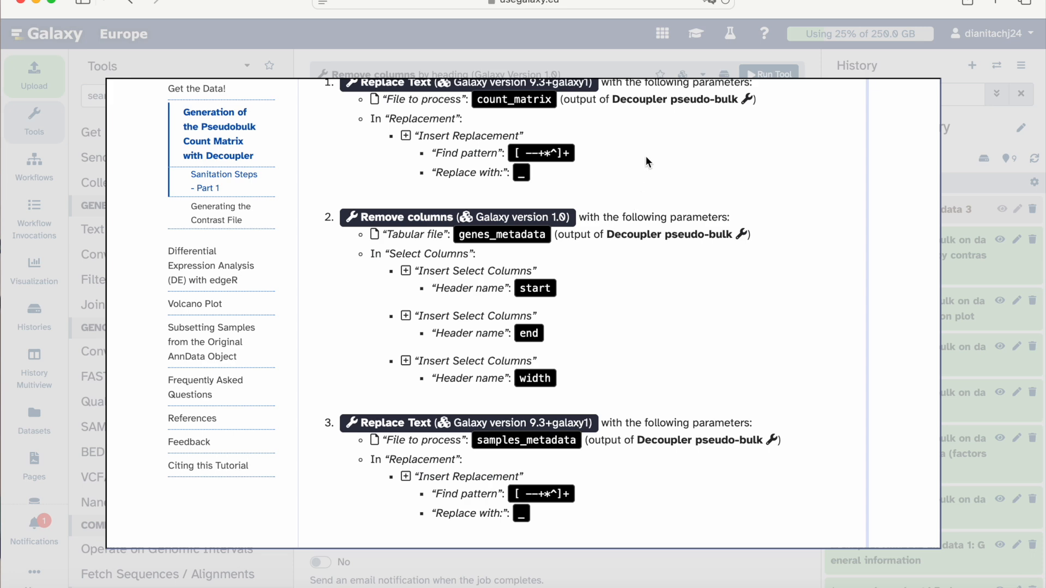
pyautogui.scroll(1, 645, 156)
pyautogui.scroll(-2, 646, 156)
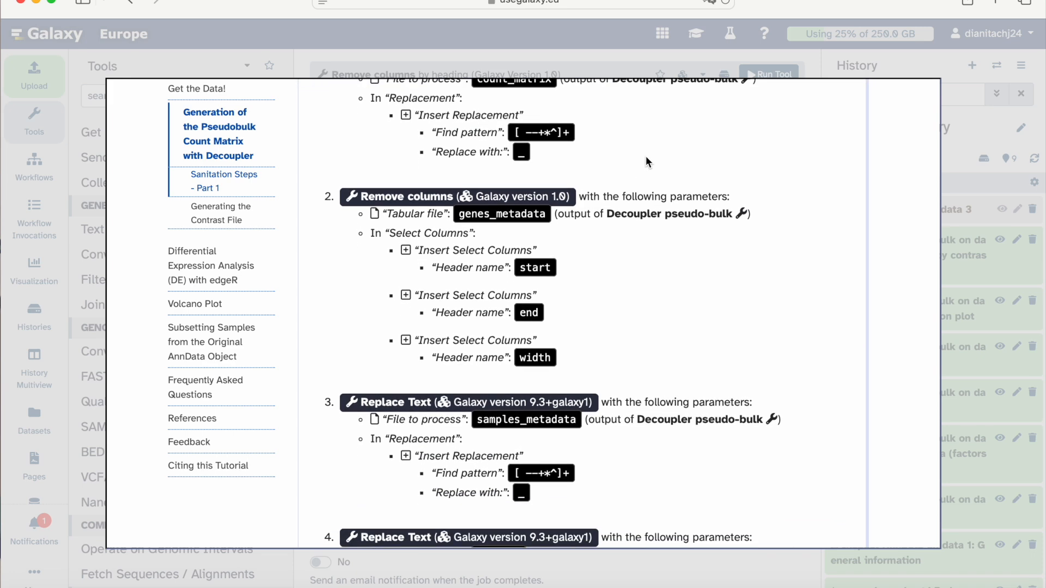
pyautogui.scroll(-1, 645, 155)
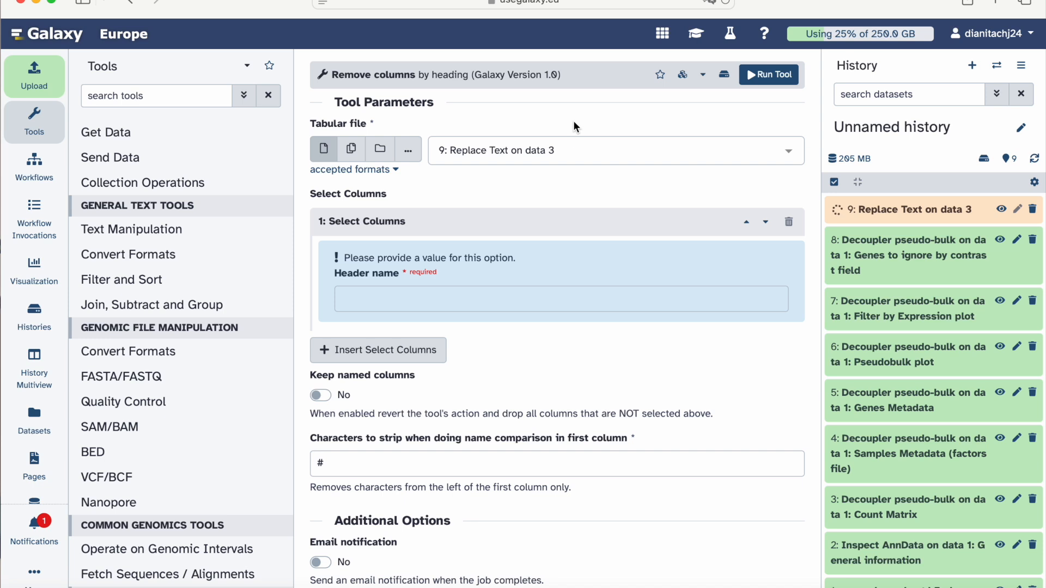
pyautogui.click(565, 153)
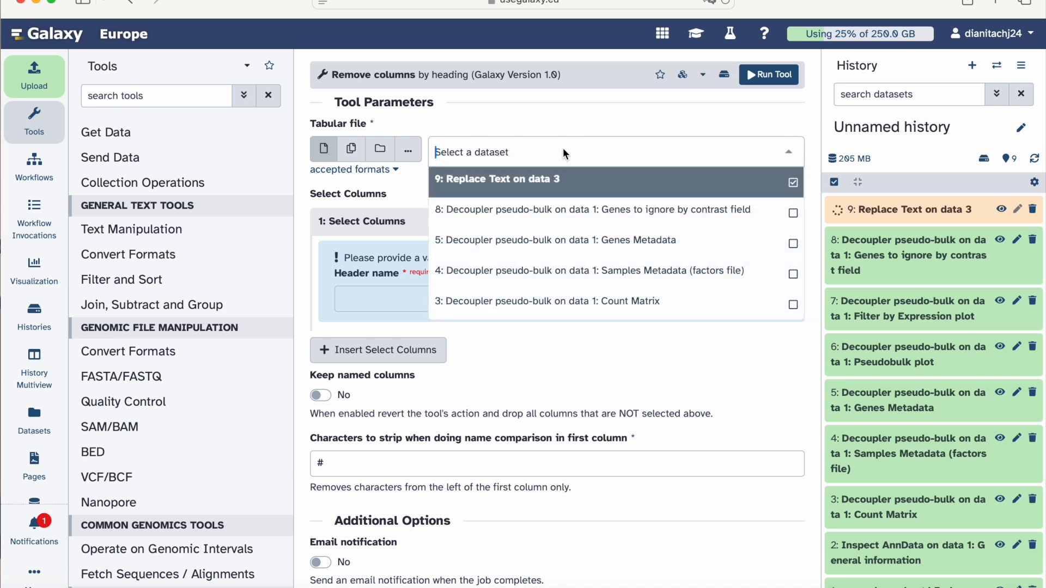
pyautogui.click(581, 252)
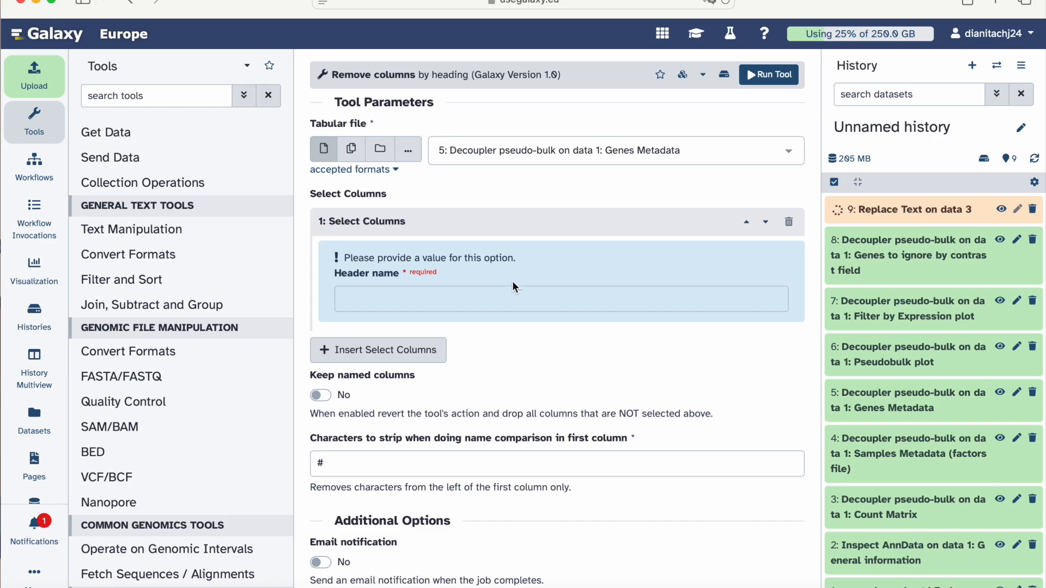
# Step: Check the tutorial's header names for Remove columns and enter start as the first column's header name
pyautogui.click(696, 34)
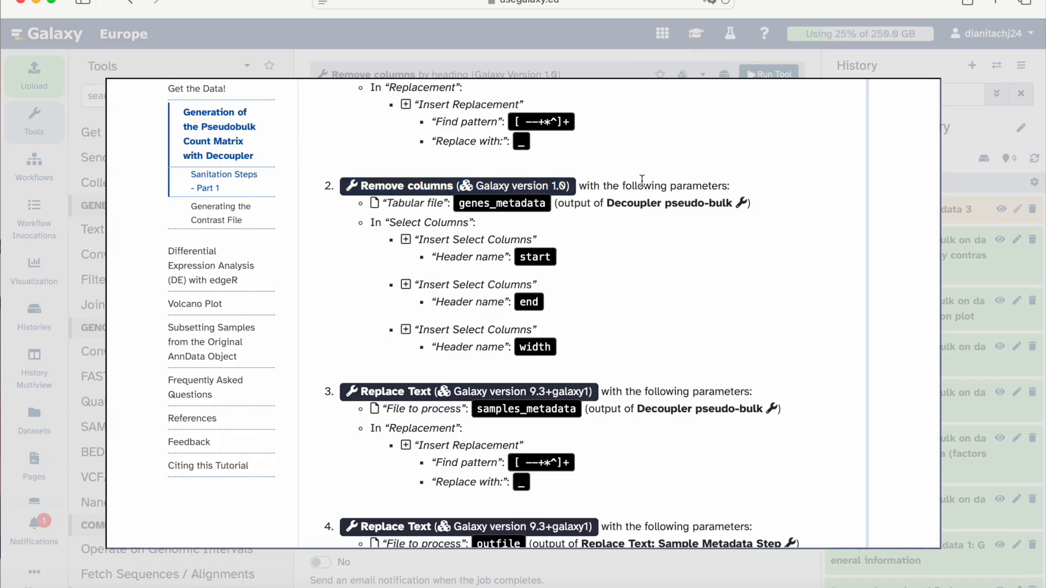
pyautogui.click(631, 67)
pyautogui.click(435, 303)
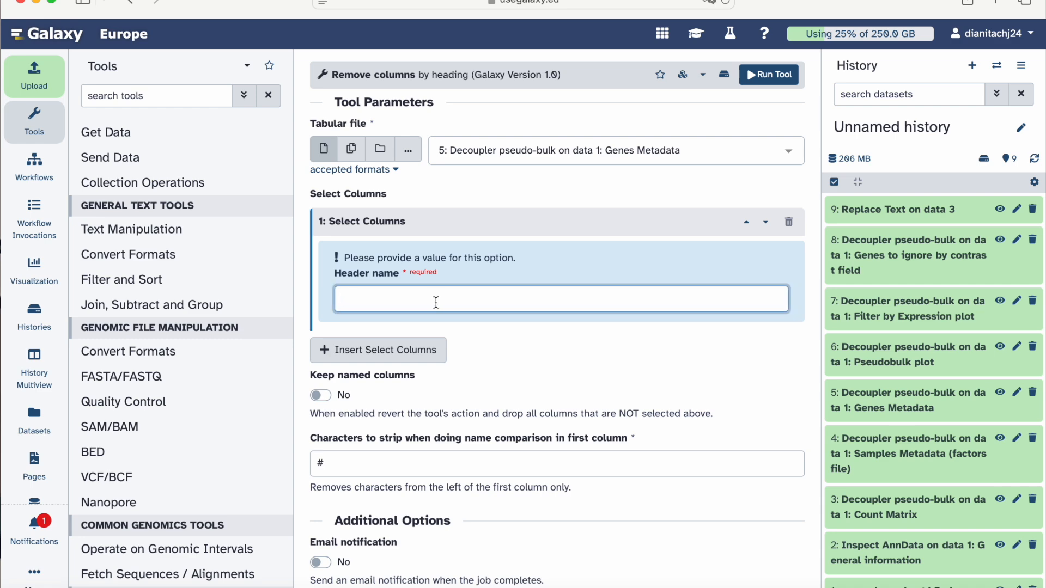
pyautogui.write('start')
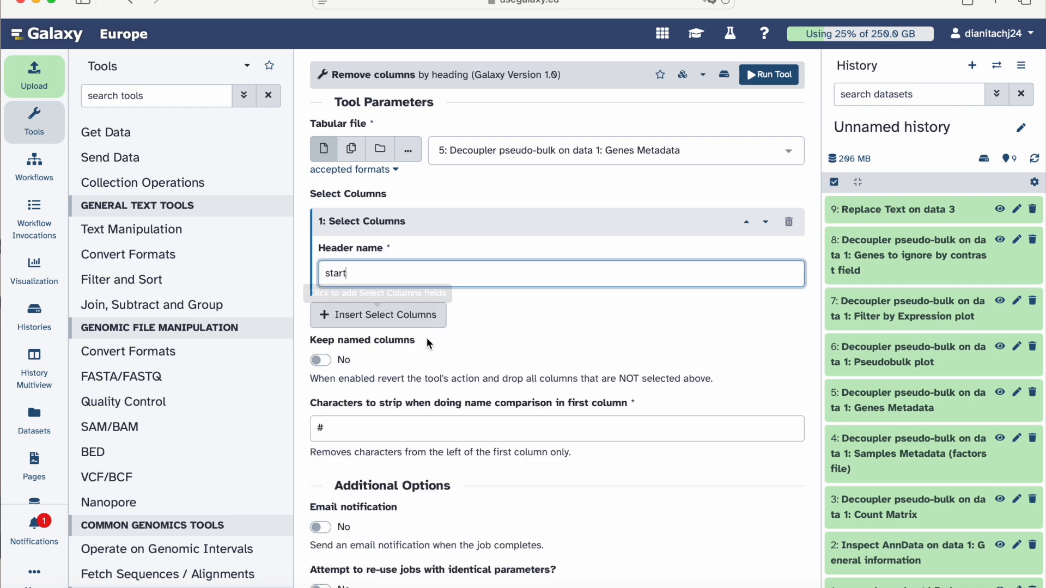
# Step: Add a second column selection with the header name end
pyautogui.click(426, 323)
pyautogui.click(406, 393)
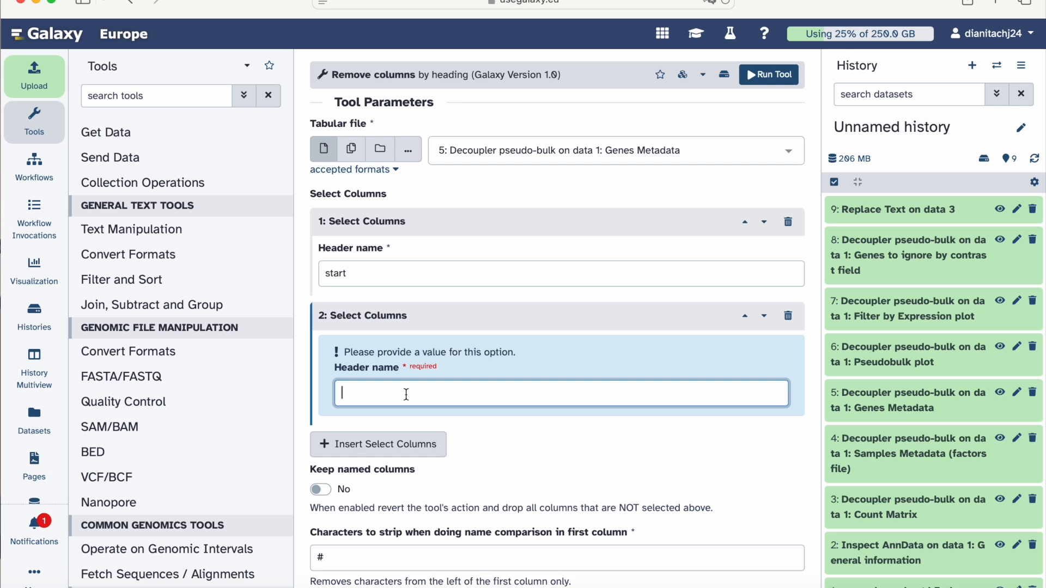
pyautogui.write('w')
pyautogui.press('BackSpace')
pyautogui.write('end')
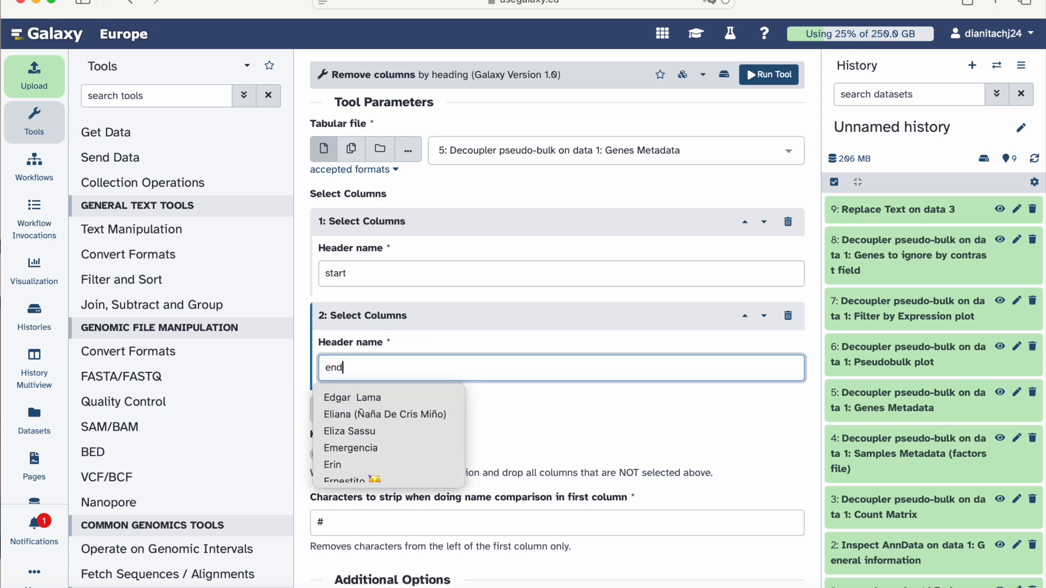
pyautogui.click(534, 392)
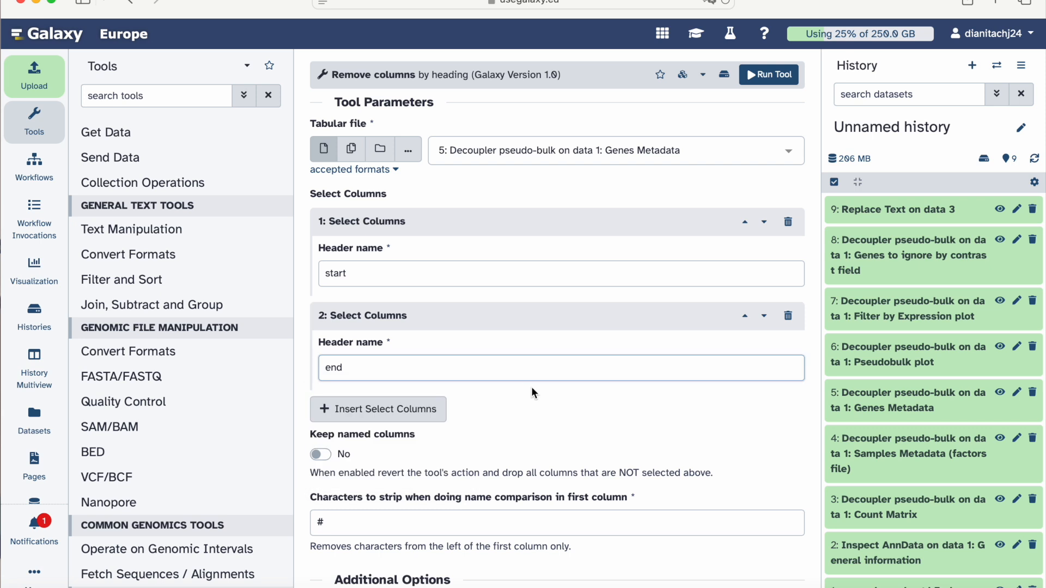
# Step: Add a third column selection to Remove columns with the header name width
pyautogui.click(410, 414)
pyautogui.click(377, 486)
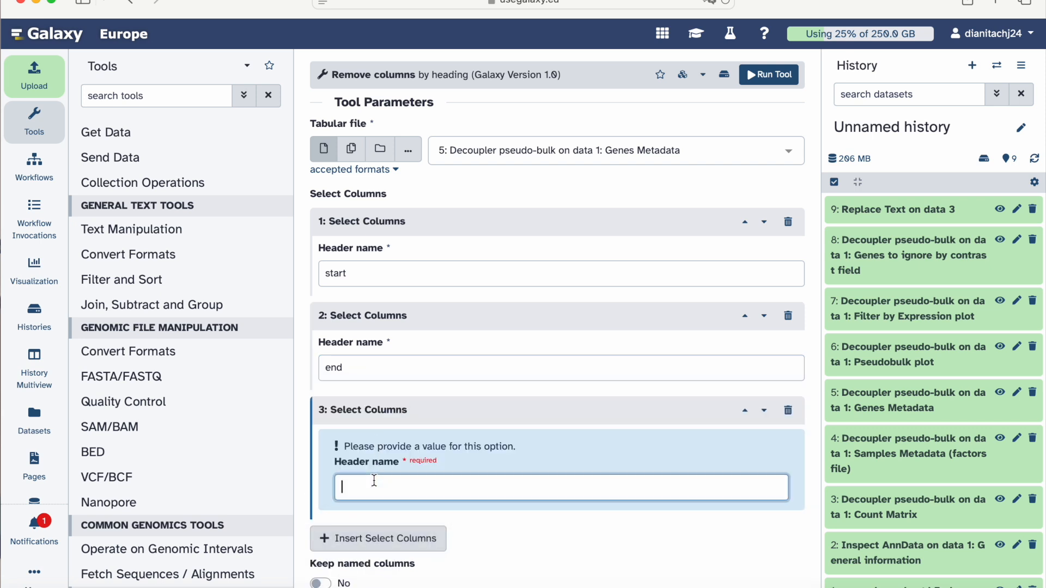
pyautogui.write('wi')
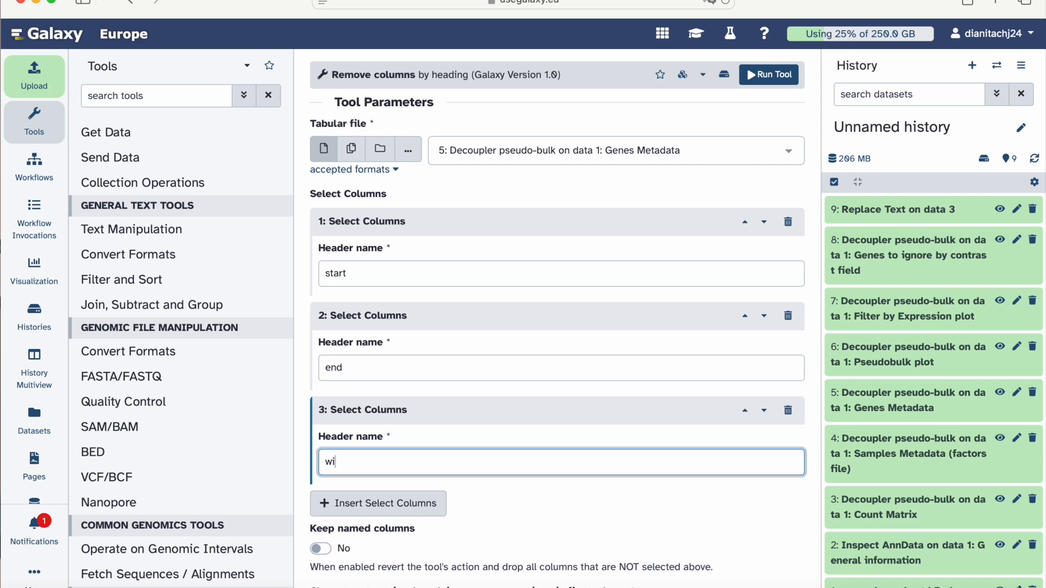
pyautogui.write('dth')
# Step: Check the three header names against the tutorial and run Remove columns on the Genes Metadata
pyautogui.click(696, 36)
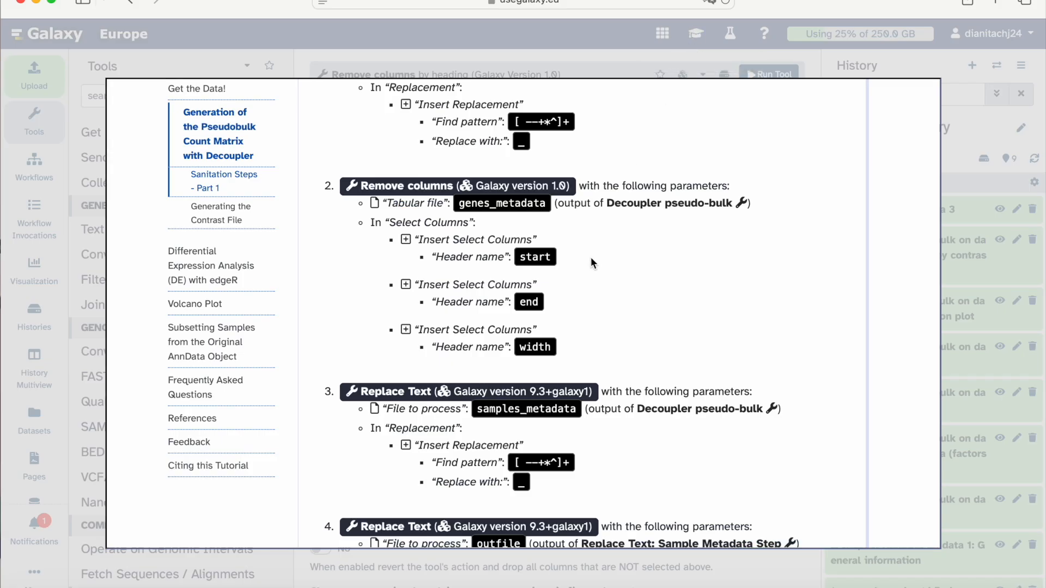
pyautogui.scroll(-2, 590, 257)
pyautogui.scroll(-1, 590, 264)
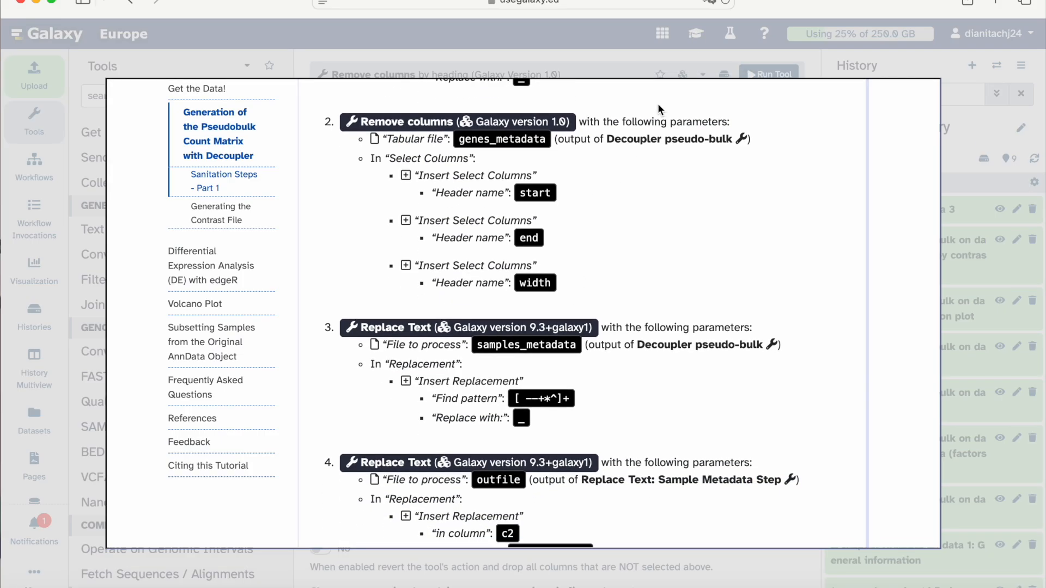
pyautogui.click(642, 59)
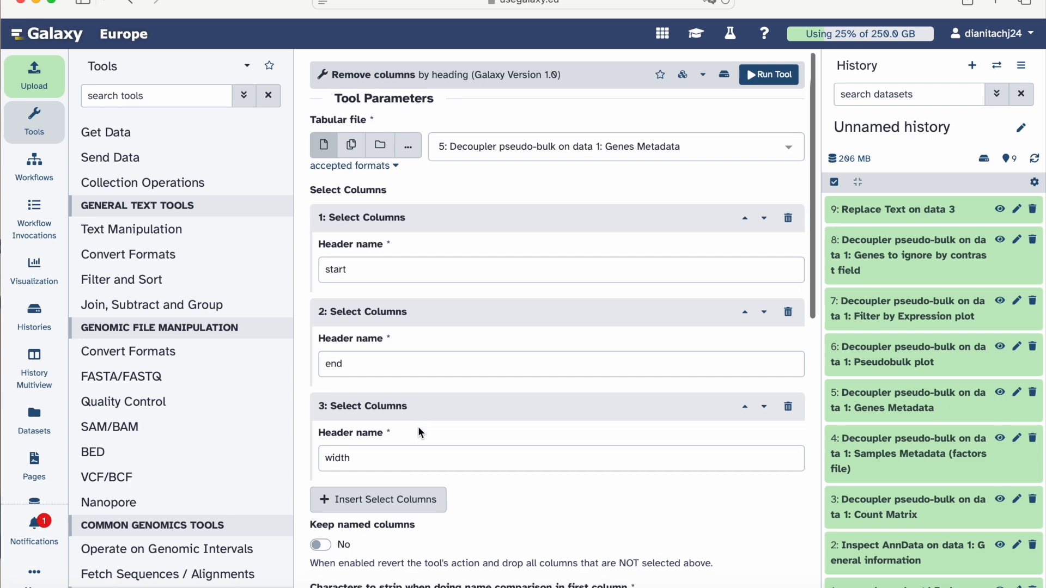
pyautogui.scroll(-3, 418, 426)
pyautogui.scroll(3, 417, 426)
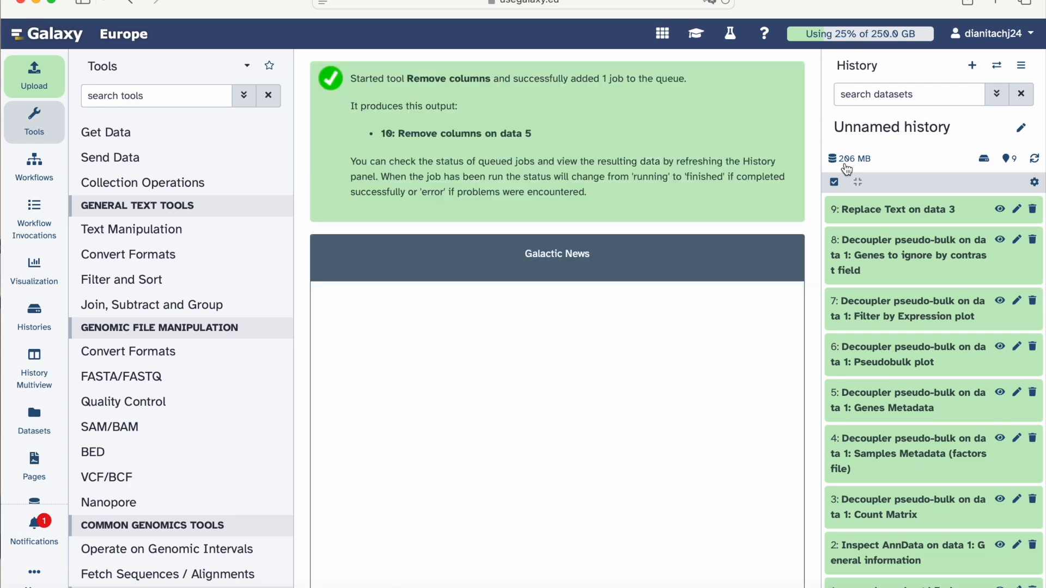
# Step: Rename the Replace Text on data 3 dataset as Count Matrix and save its attributes
pyautogui.click(892, 264)
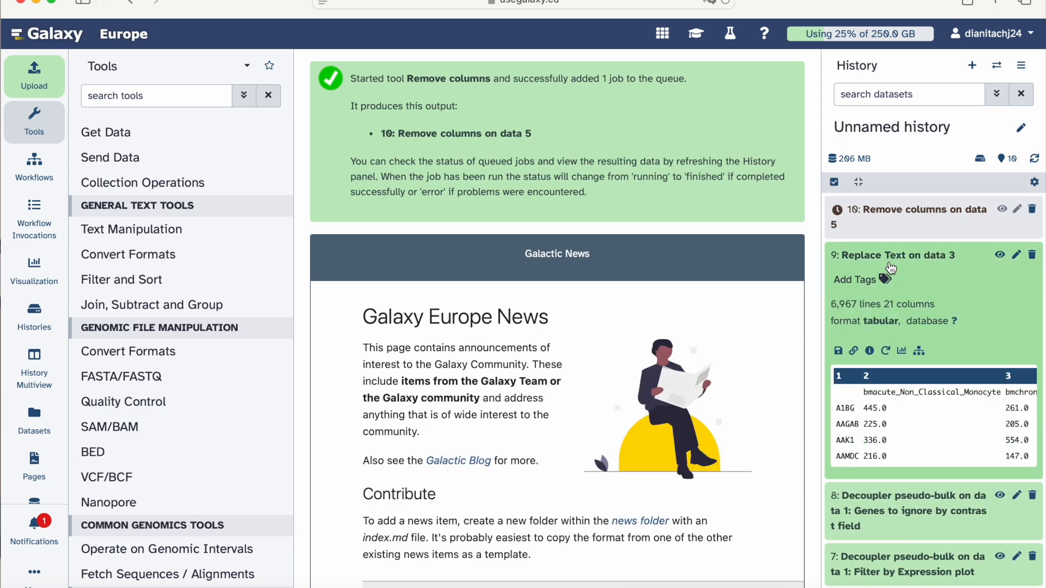
pyautogui.click(1016, 256)
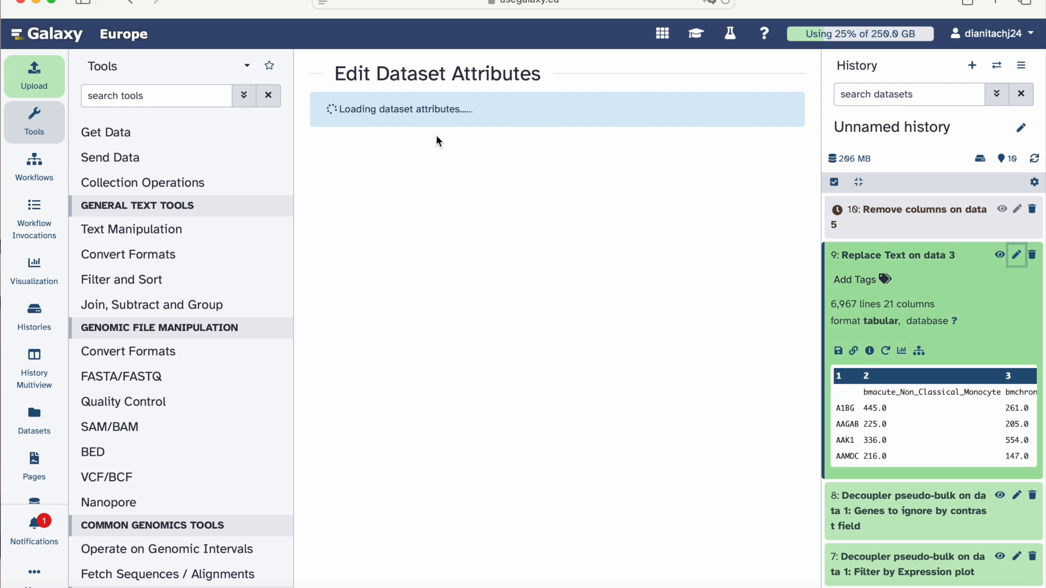
pyautogui.press('super+a')
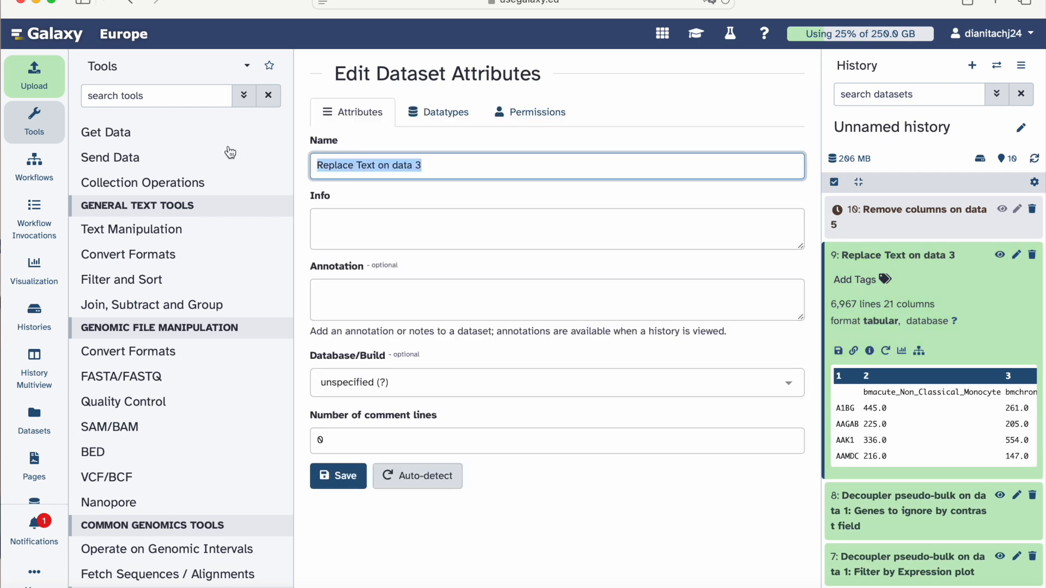
pyautogui.press('Tab')
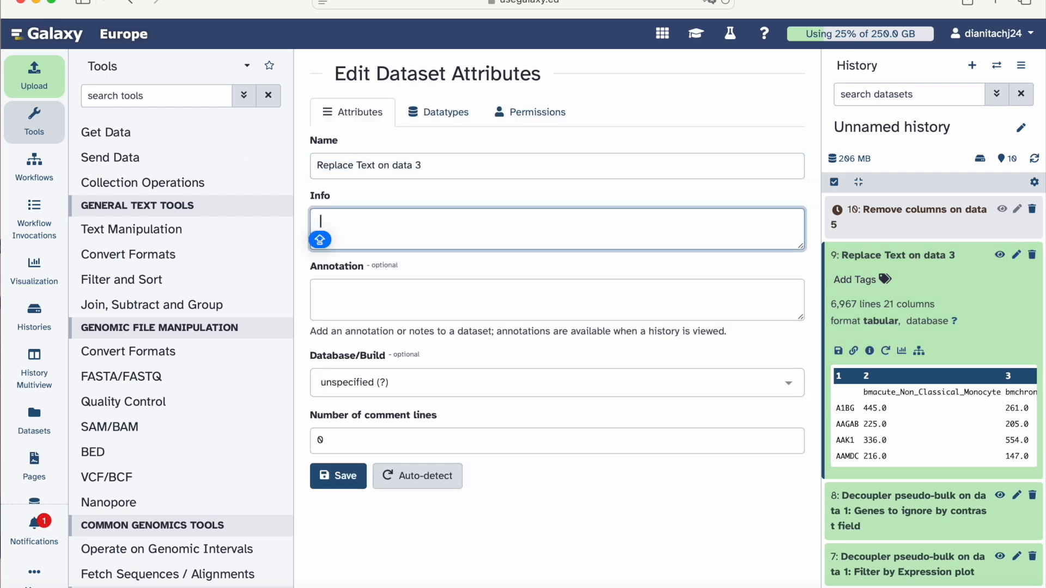
pyautogui.tripleClick(444, 167)
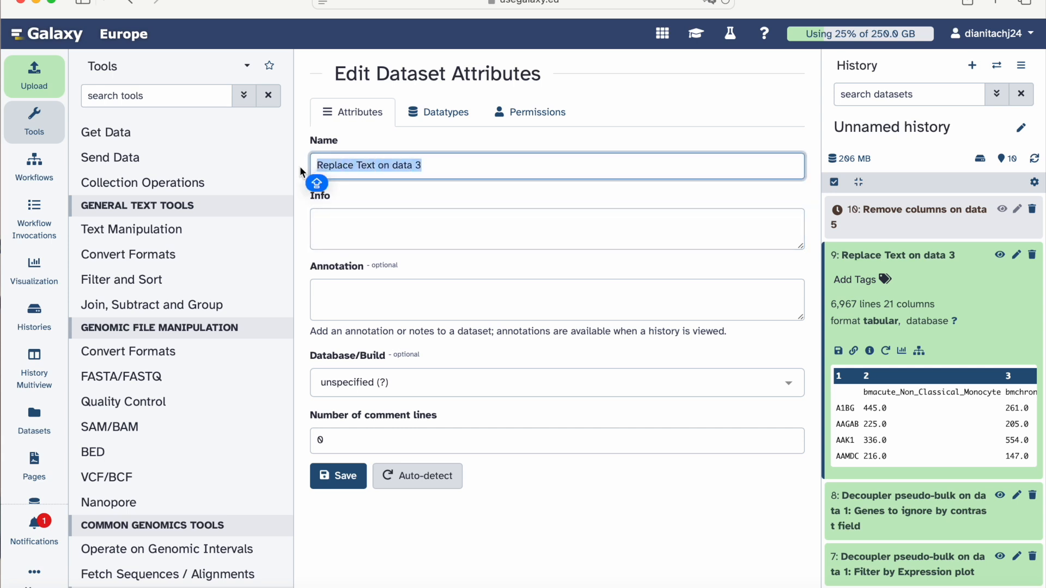
pyautogui.write('coun')
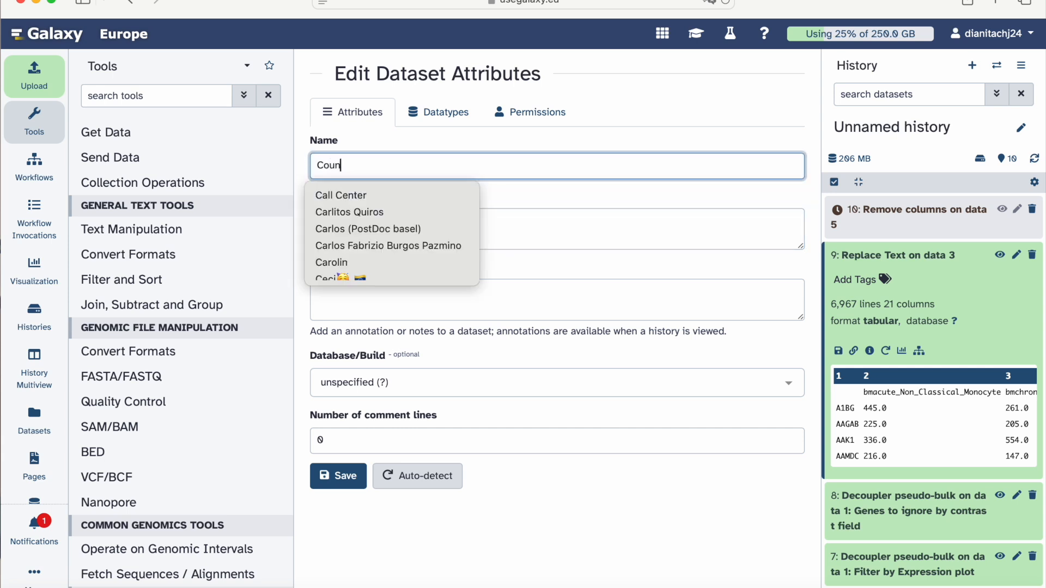
pyautogui.write('t M')
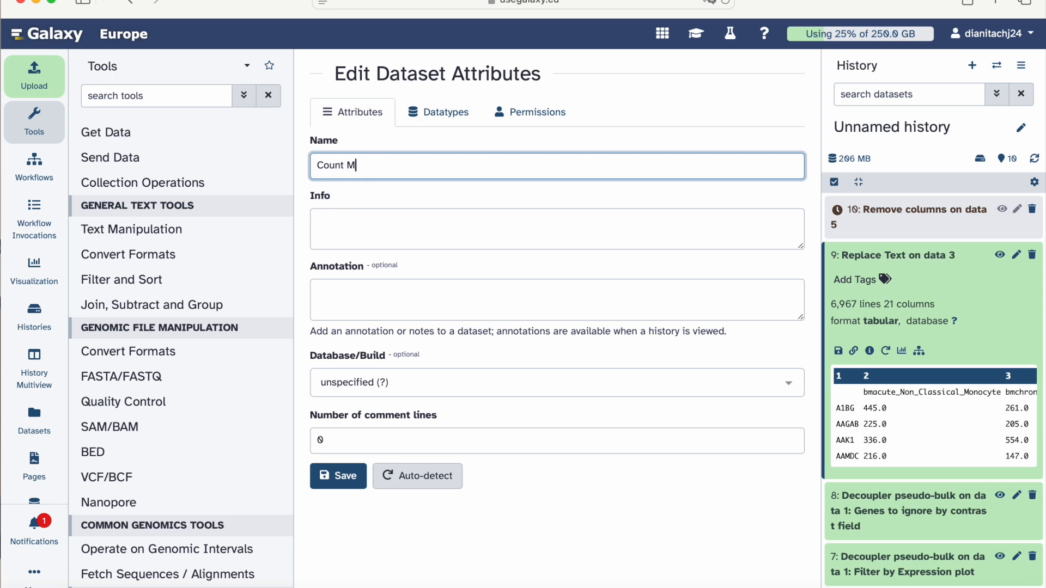
pyautogui.write('atrix')
pyautogui.click(339, 476)
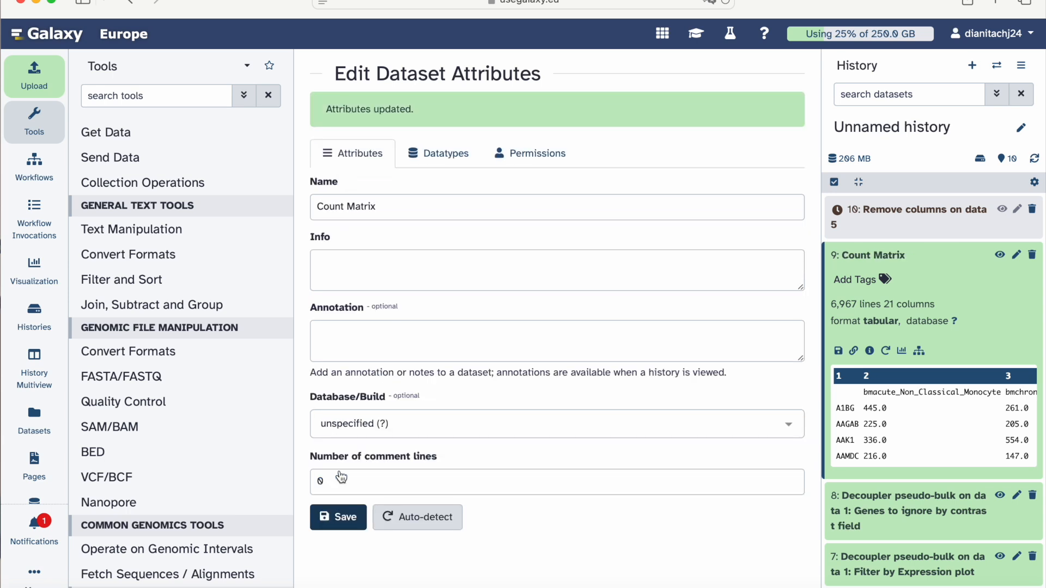
pyautogui.click(923, 254)
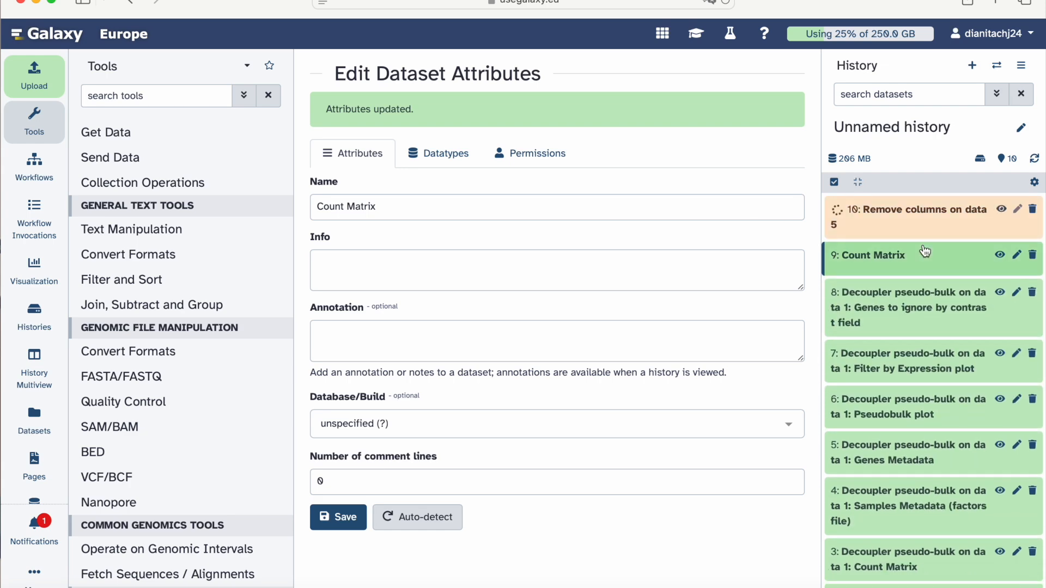
# Step: Open Replace Text from the tutorial's third hands-on item and select the Decoupler Samples Metadata (factors file) as the file to process
pyautogui.click(696, 33)
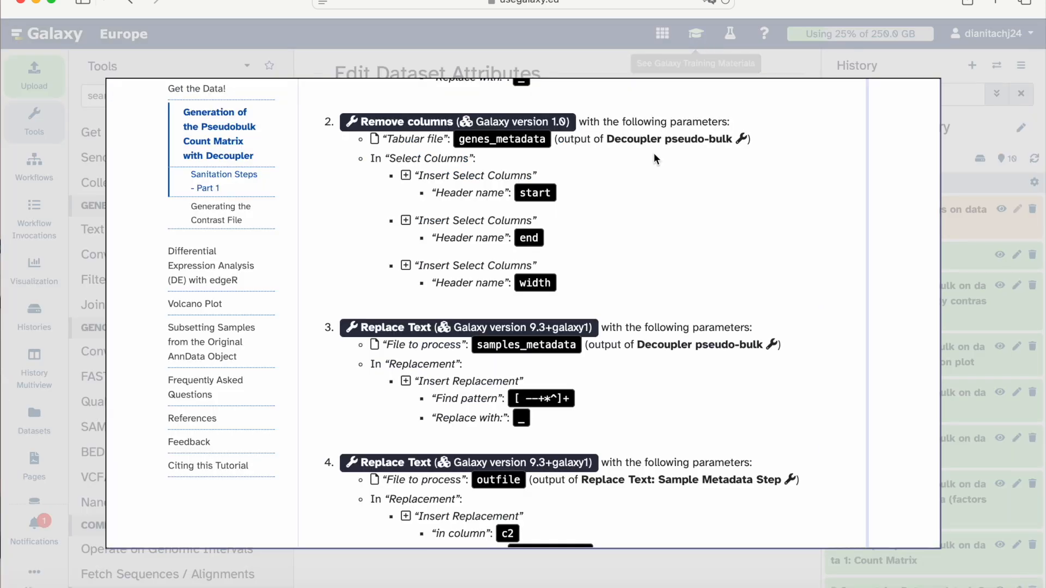
pyautogui.scroll(-3, 608, 233)
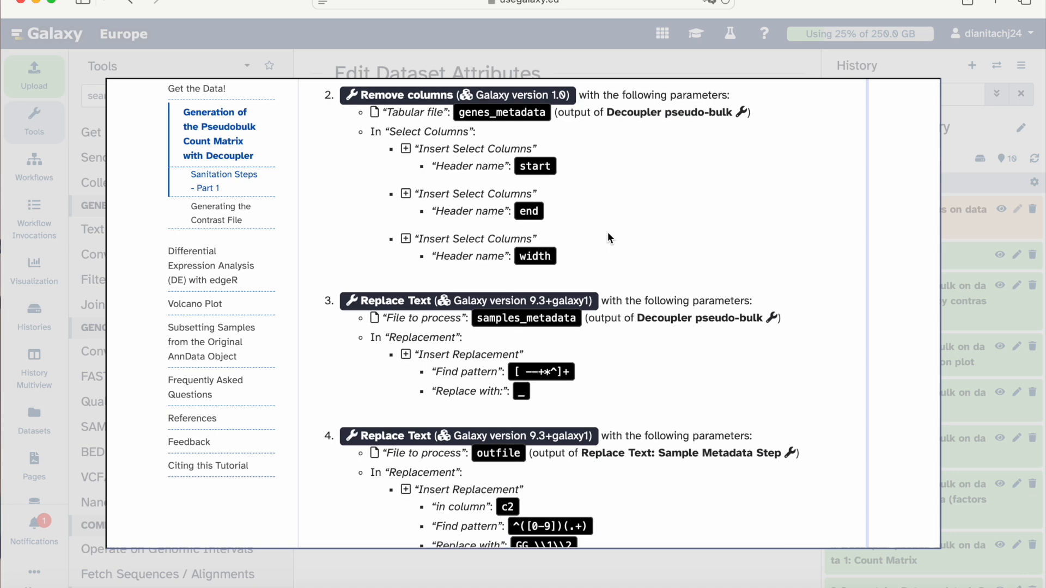
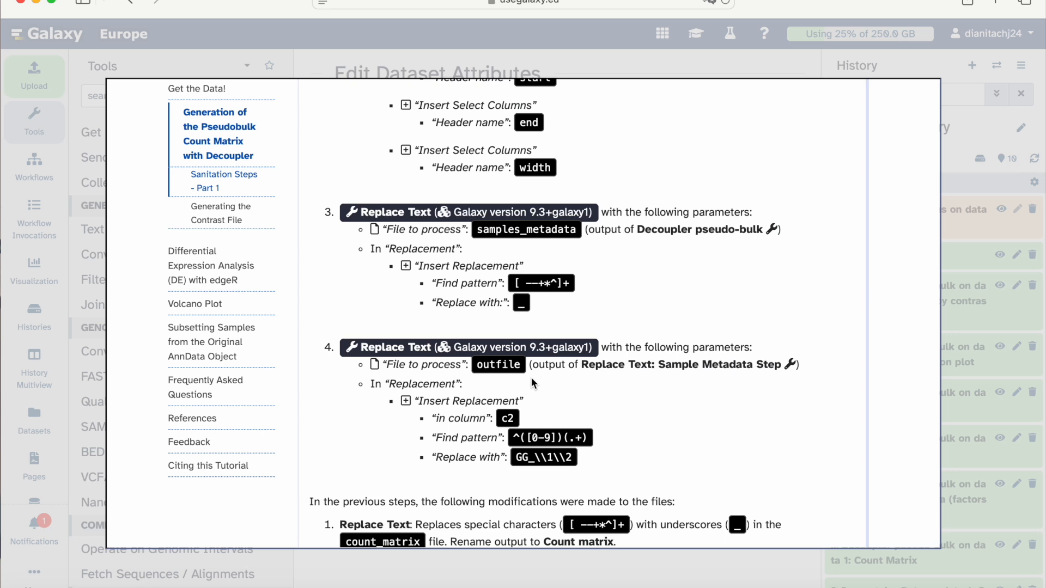
pyautogui.click(406, 215)
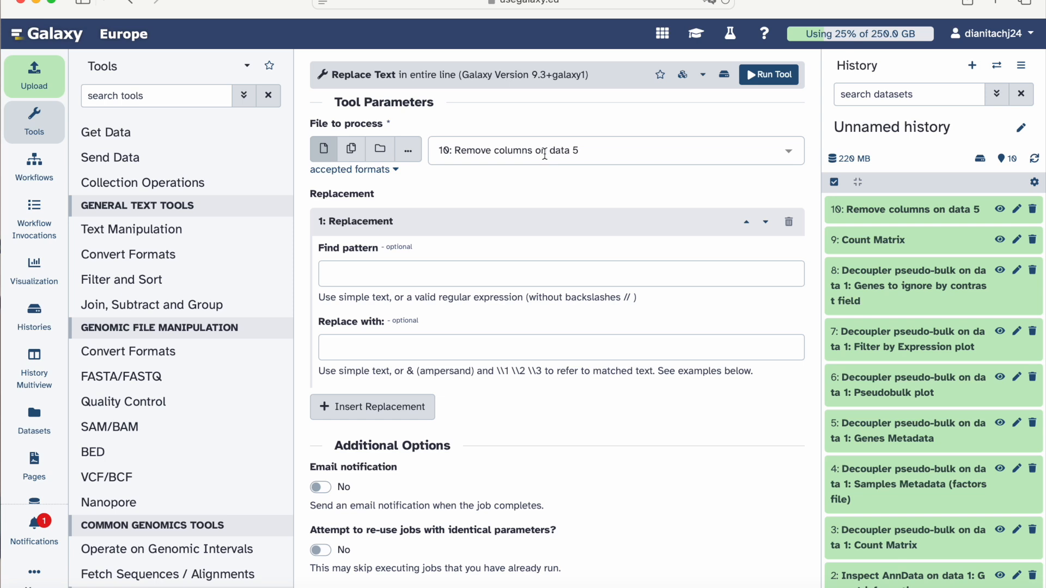
pyautogui.click(544, 154)
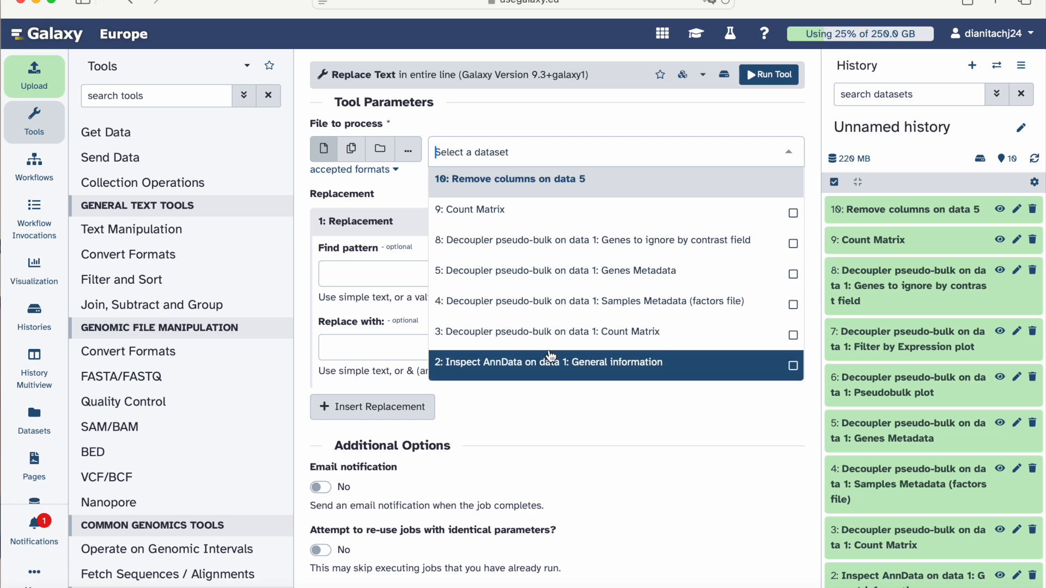
pyautogui.click(547, 309)
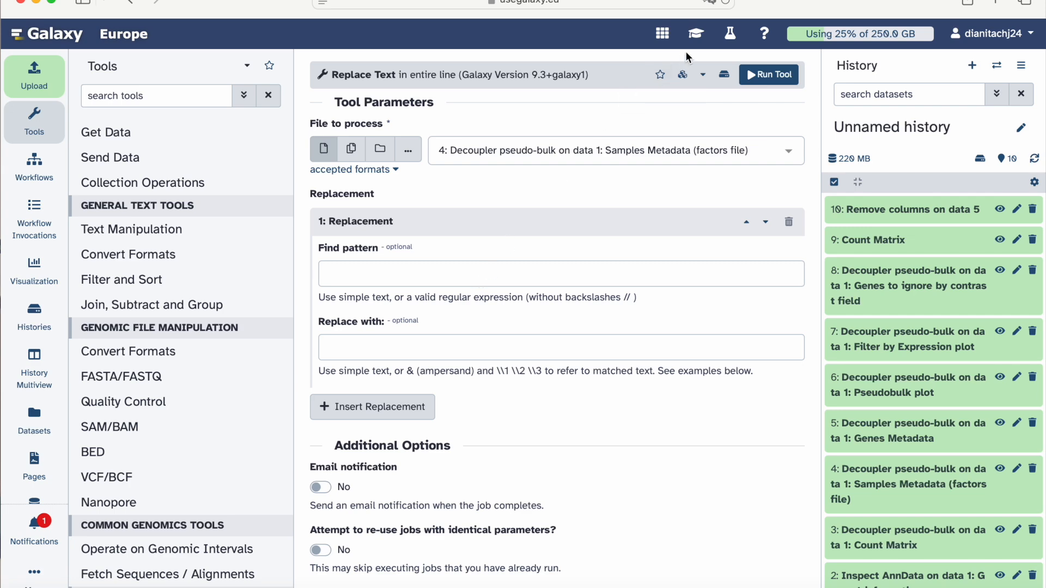
# Step: Copy the find pattern [ --+*^]+ from the tutorial's third item into the first replacement of Replace Text
pyautogui.click(697, 36)
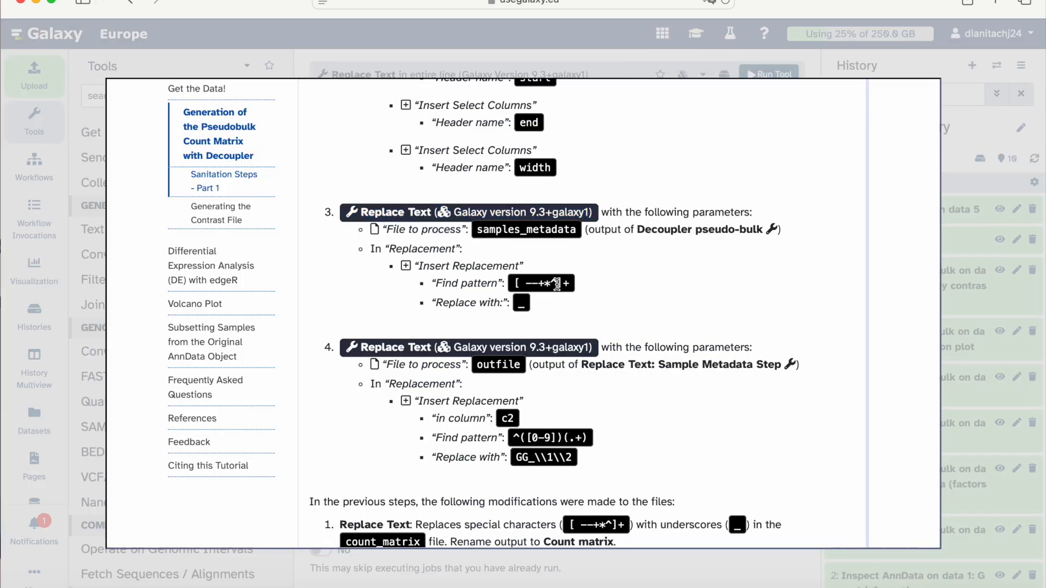
pyautogui.moveTo(518, 282); pyautogui.dragTo(573, 284)
pyautogui.press('super+c')
pyautogui.click(575, 282)
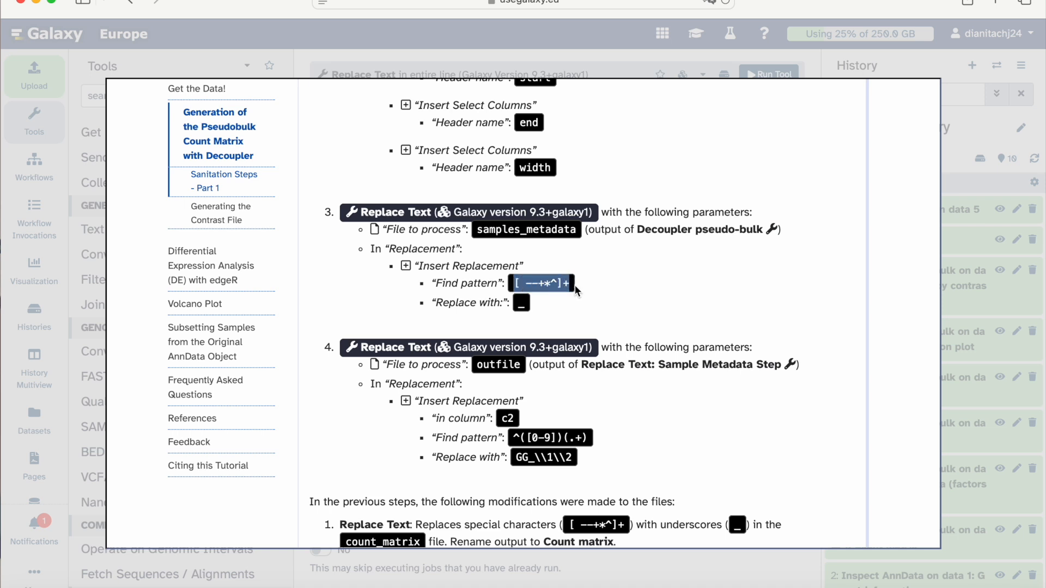
pyautogui.click(624, 74)
pyautogui.click(424, 273)
pyautogui.press('super+v')
# Step: Set the replacement text to an underscore (_) and run Replace Text on the samples metadata
pyautogui.click(411, 349)
pyautogui.write('_')
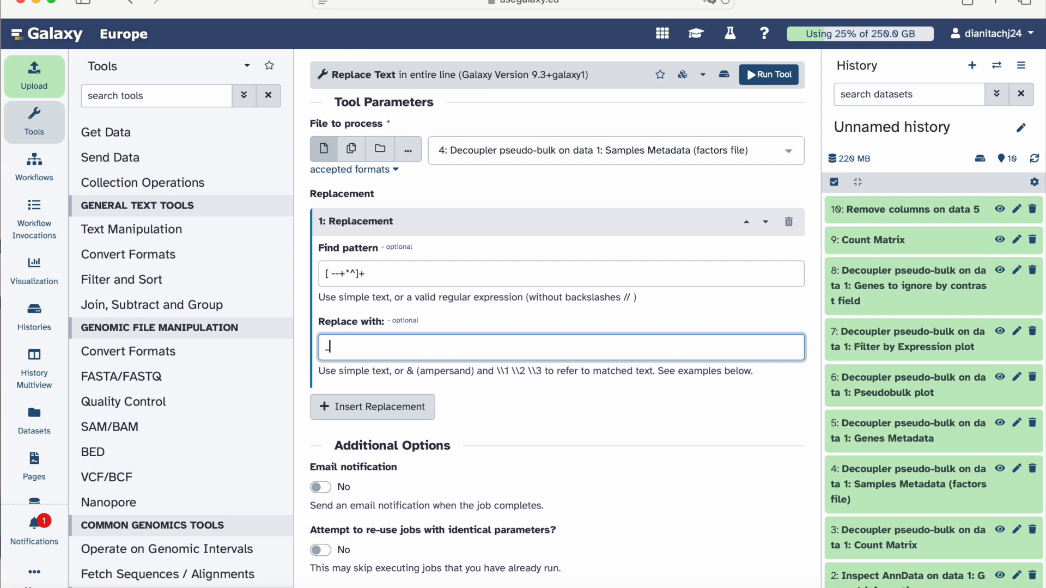
pyautogui.click(771, 76)
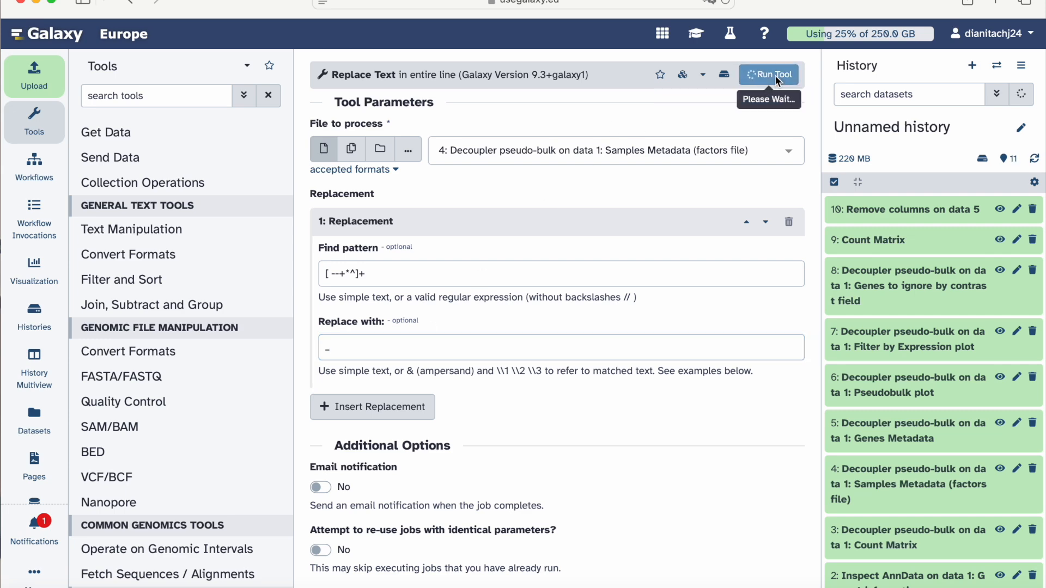
# Step: Rename the Remove columns on data 5 dataset as Gene Metadata and save its attributes
pyautogui.click(910, 240)
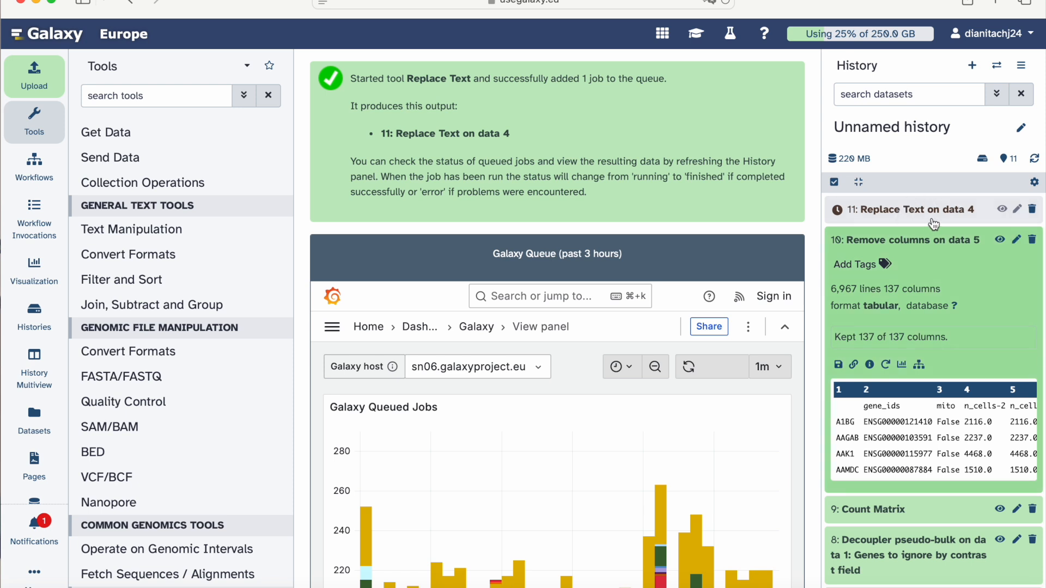
pyautogui.click(1015, 240)
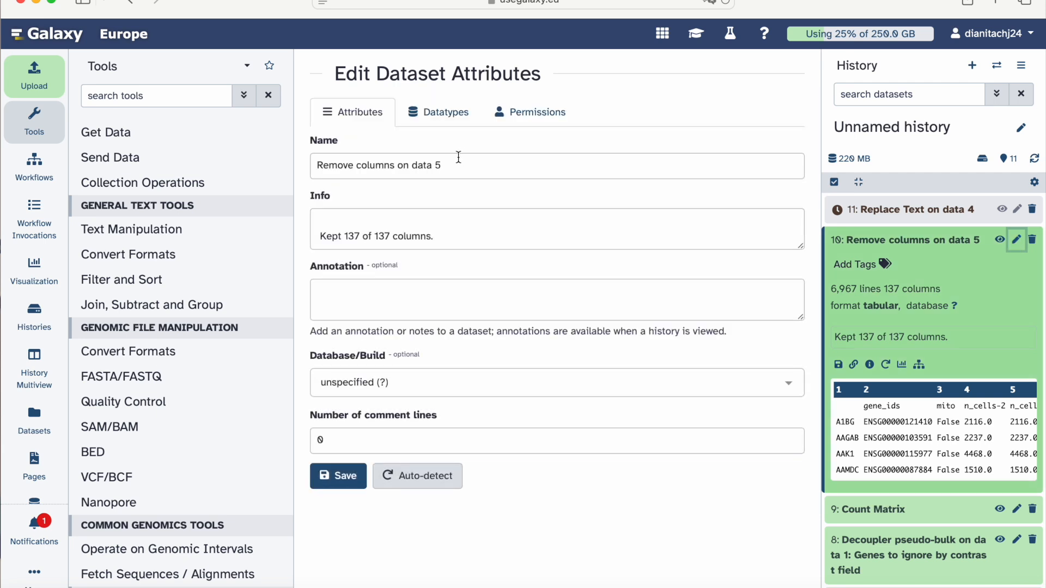
pyautogui.click(456, 163)
pyautogui.press('super+a')
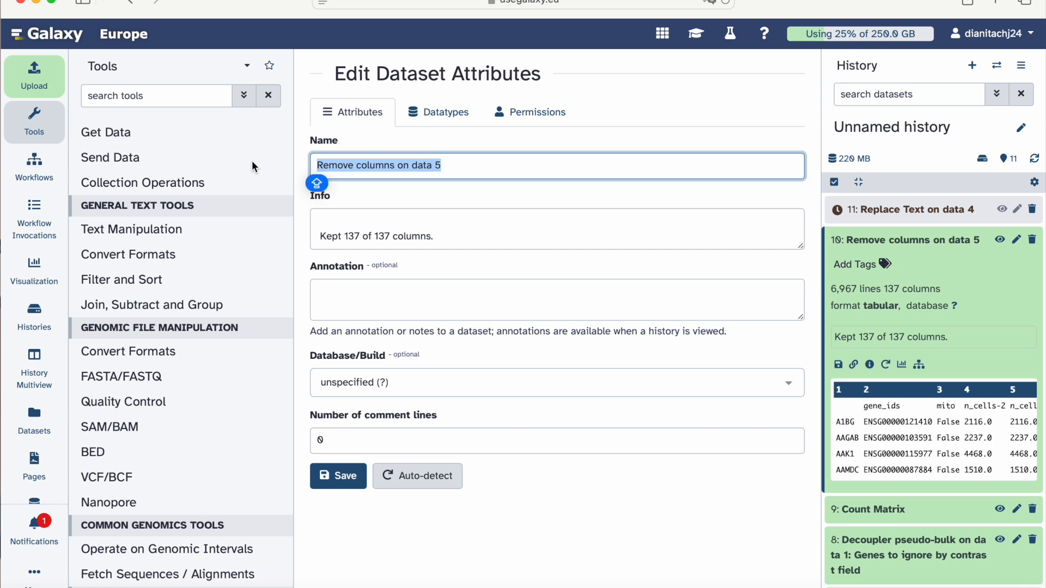
pyautogui.write('Gen')
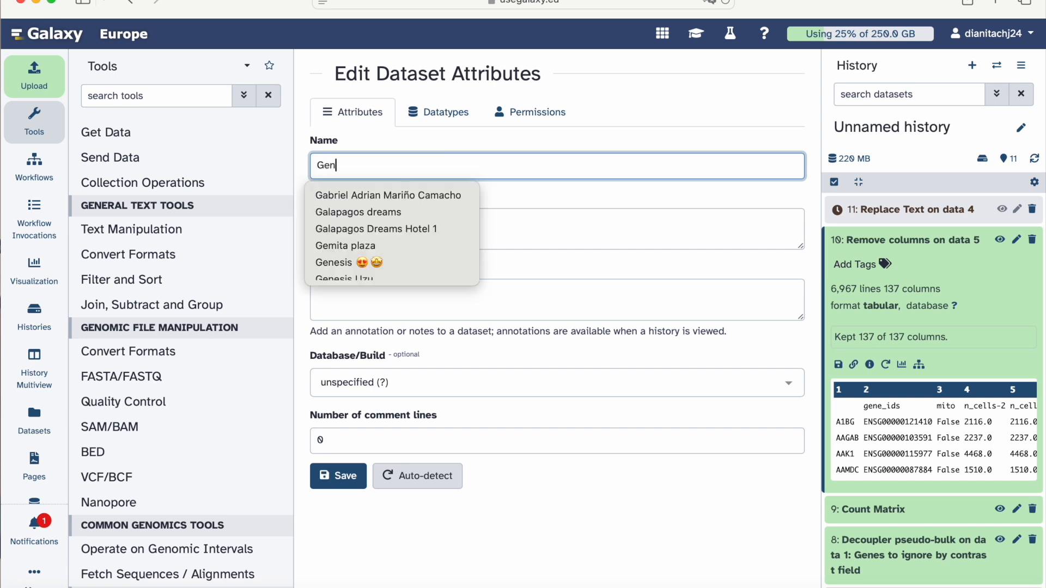
pyautogui.write('e')
pyautogui.press('capslock')
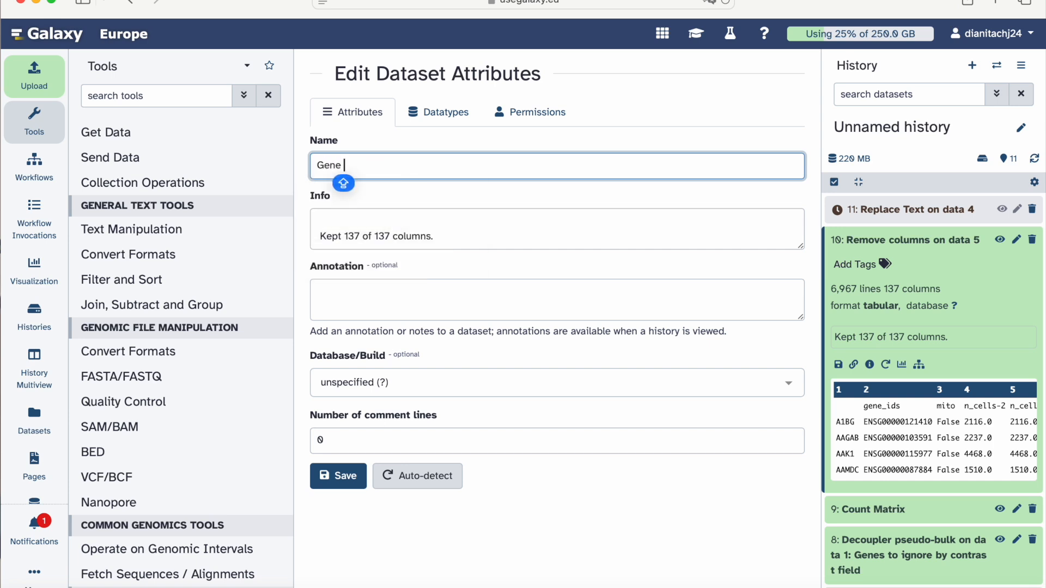
pyautogui.write('Metadata')
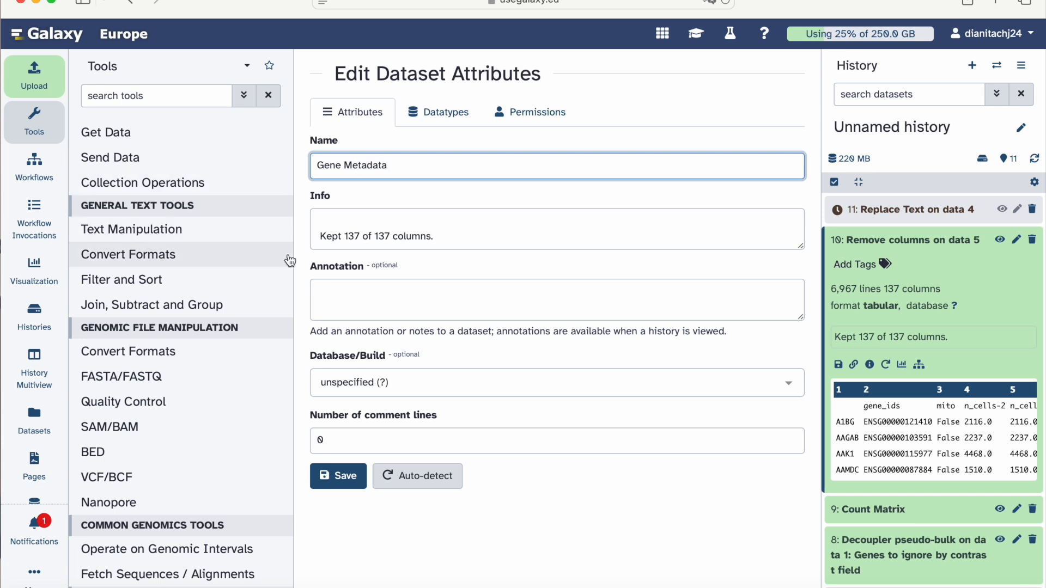
pyautogui.click(335, 482)
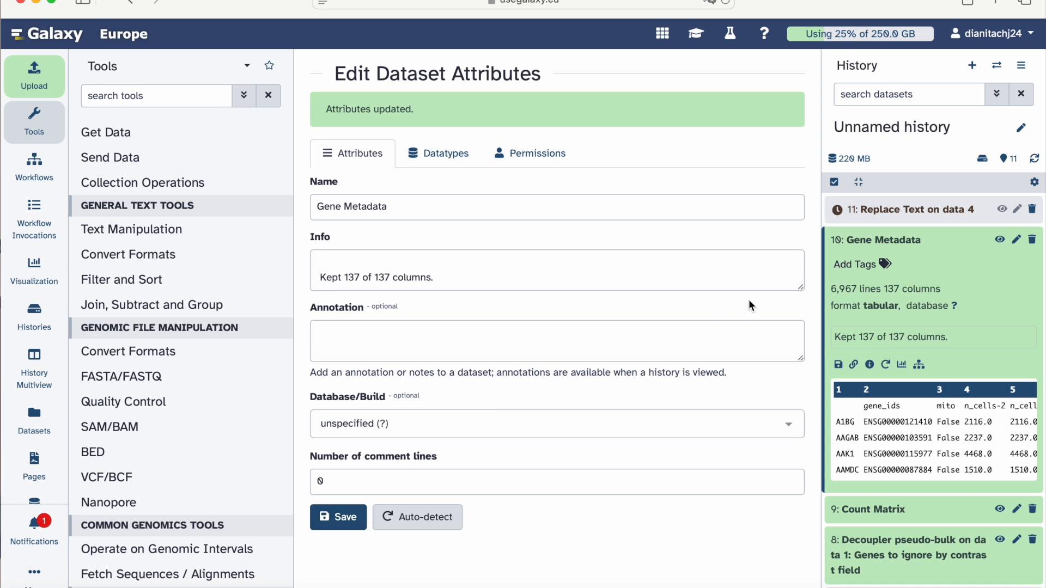
pyautogui.click(863, 247)
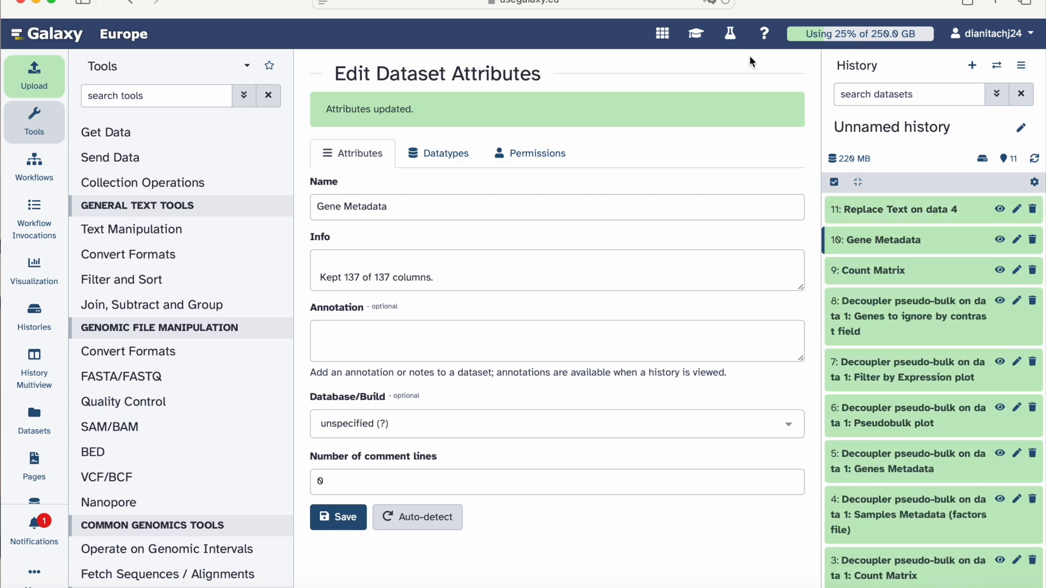
# Step: Open Replace Text in a specific column from the tutorial's fourth item for Replace Text on data 4, and set the replacement column to Column: 2
pyautogui.click(918, 216)
pyautogui.click(1016, 209)
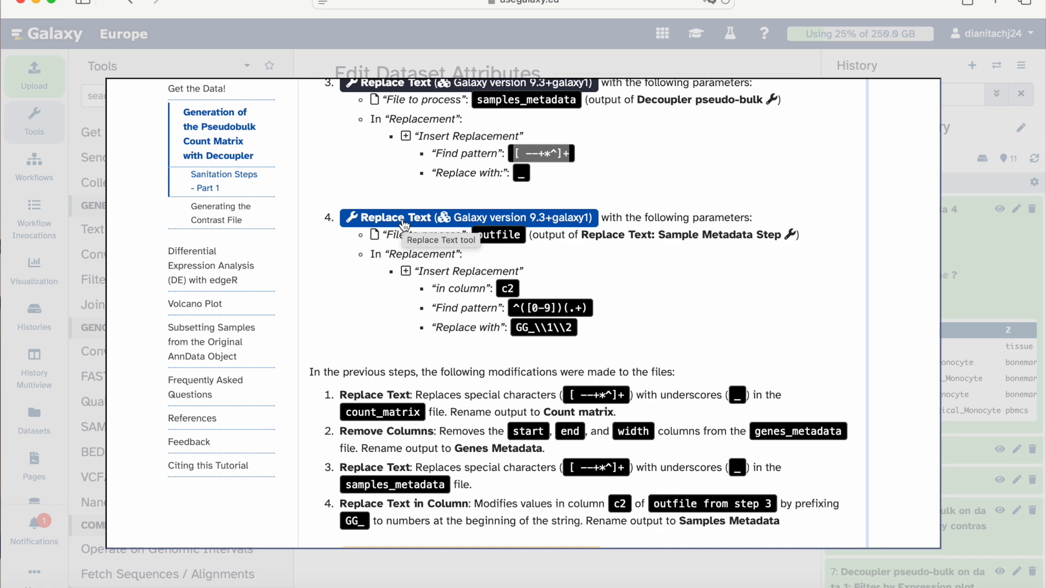
pyautogui.click(403, 219)
pyautogui.click(428, 283)
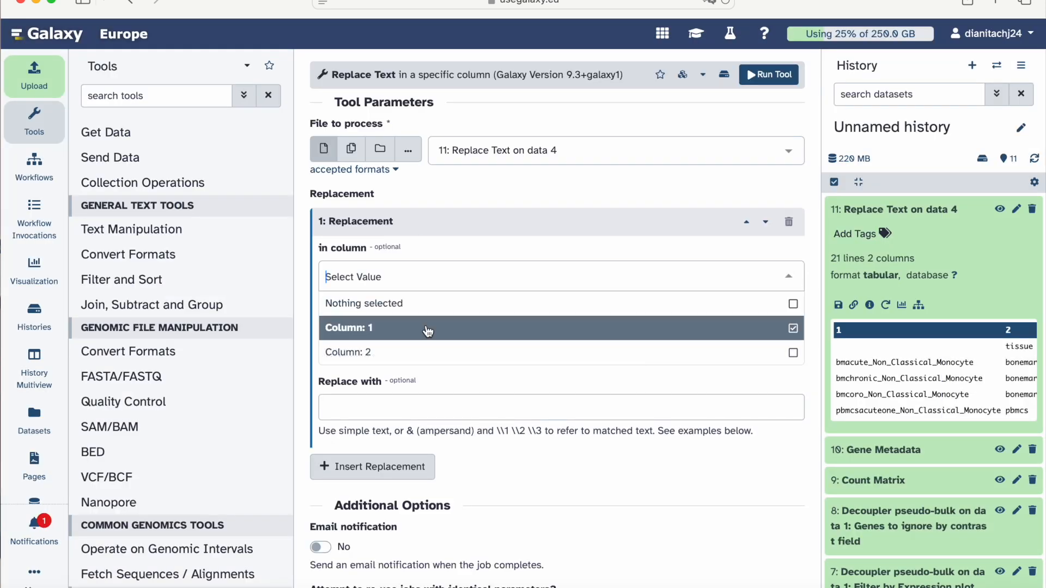
pyautogui.click(428, 352)
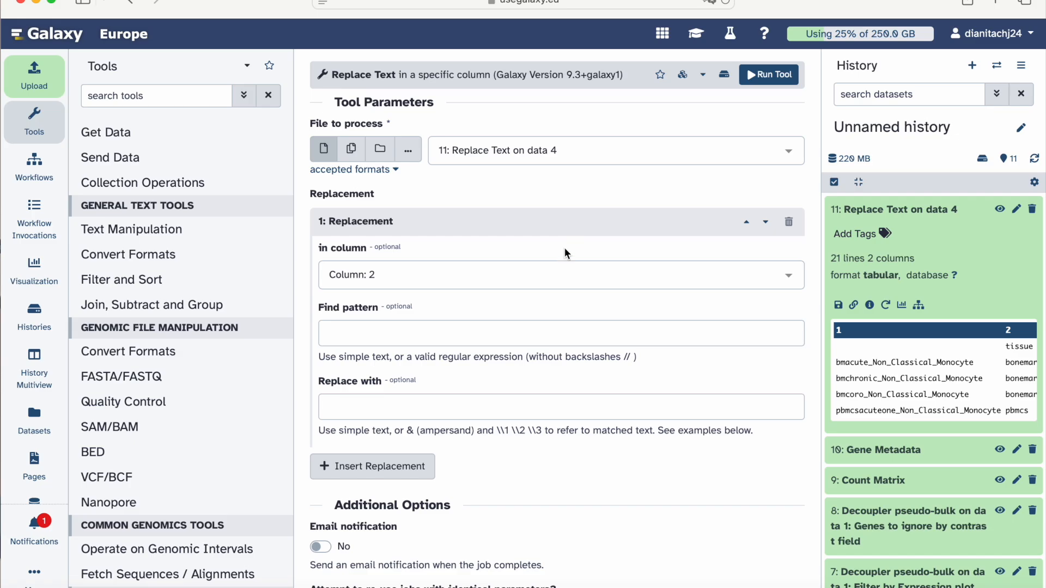
# Step: Copy the find pattern ^([0-9])(.+) from the tutorial's fourth item into the column 2 replacement
pyautogui.click(696, 34)
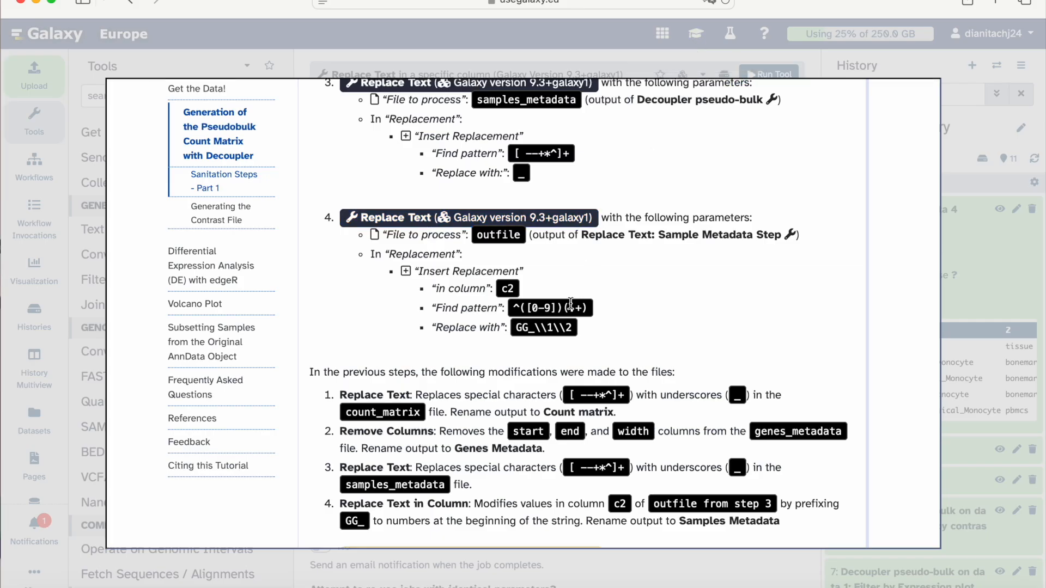
pyautogui.moveTo(590, 308); pyautogui.dragTo(524, 305)
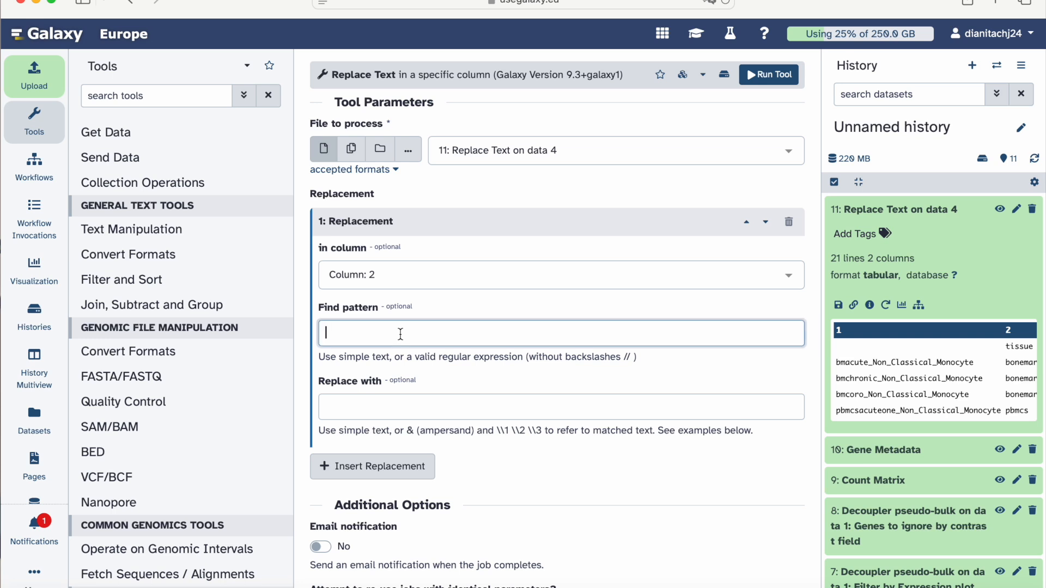
pyautogui.write('^([0-9])(.+)')
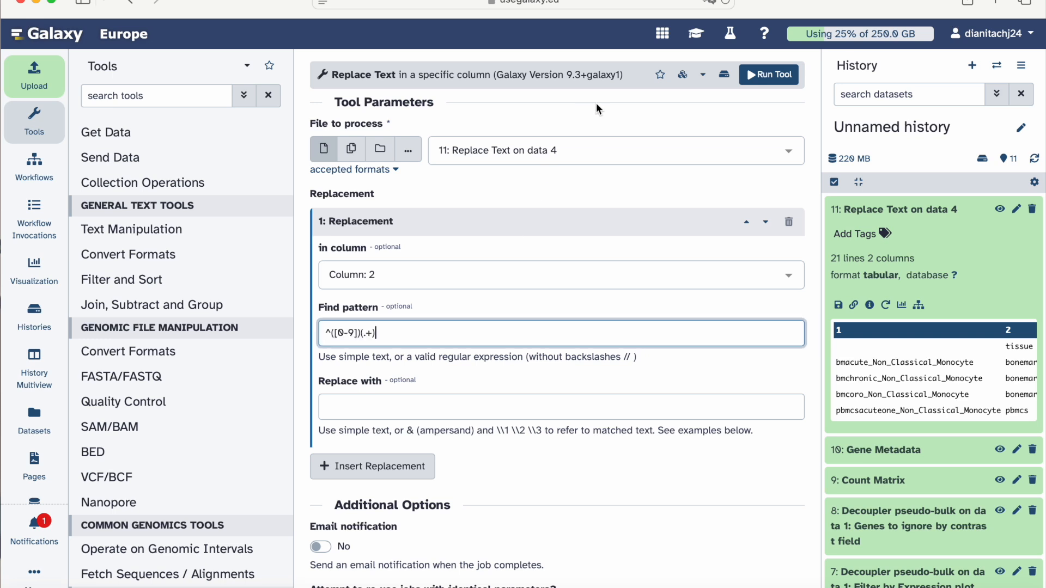
# Step: Copy the replacement text GG_\\1\\2 from the tutorial's fourth item and run Replace Text on the column 2 values
pyautogui.click(697, 35)
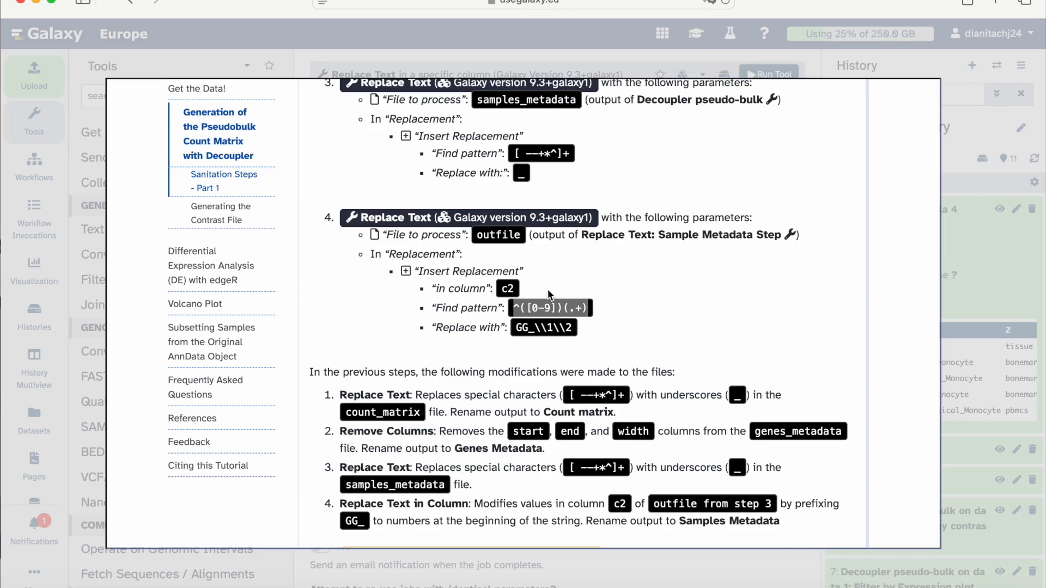
pyautogui.moveTo(575, 328); pyautogui.dragTo(514, 327)
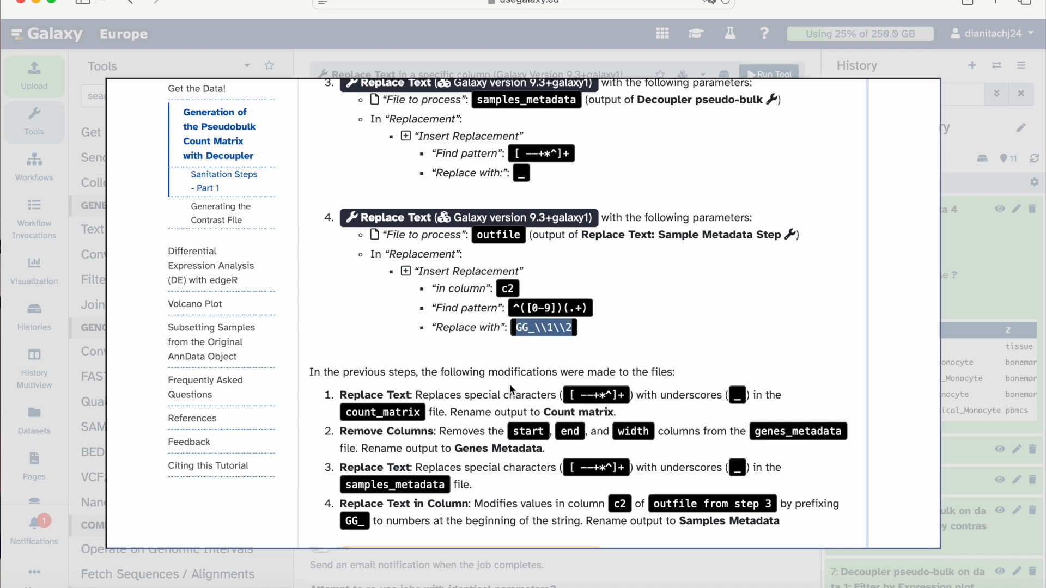
pyautogui.click(617, 52)
pyautogui.click(377, 407)
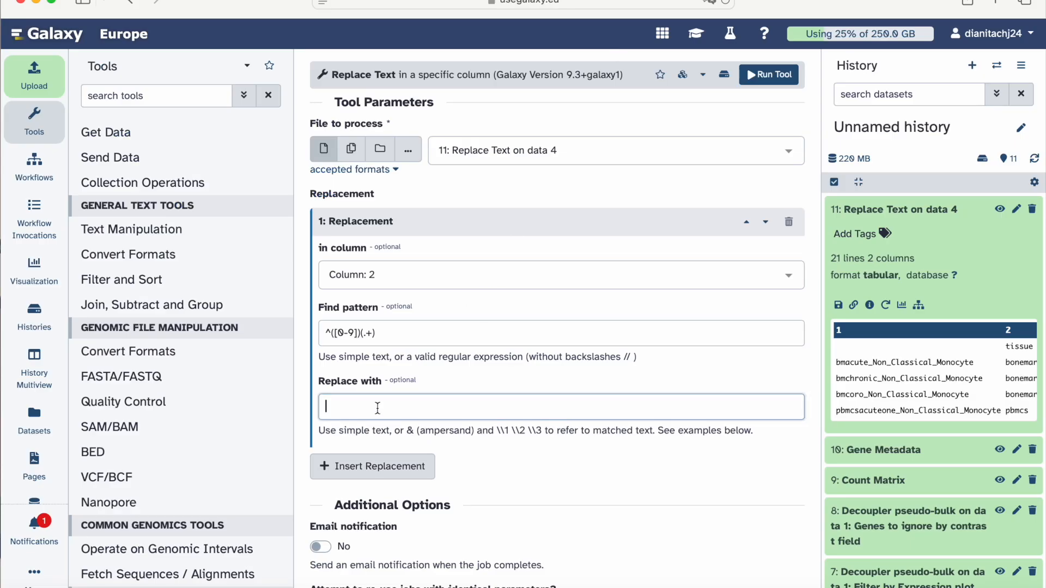
pyautogui.write('GG_\\\\1\\\\2')
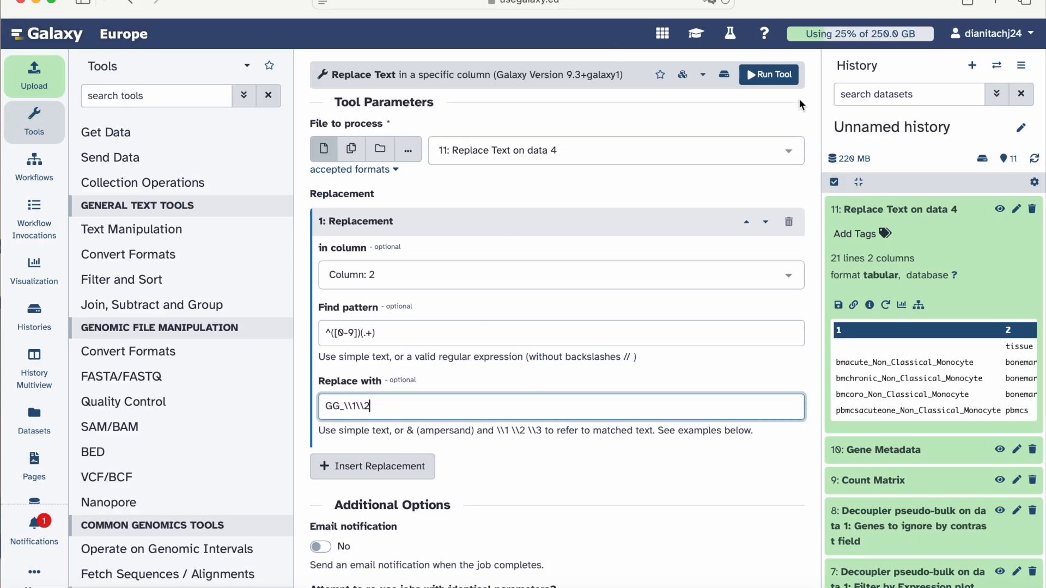
pyautogui.click(783, 81)
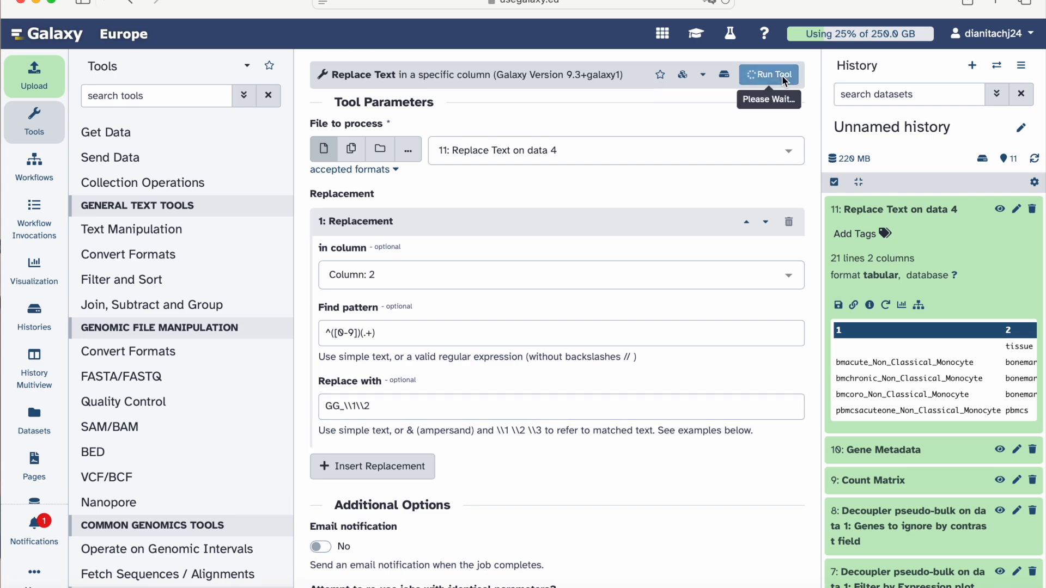
# Step: Check the tutorial's summary for the output name, rename the Replace Text on data 11 dataset as Samples Metadata and save its attributes
pyautogui.click(695, 33)
pyautogui.scroll(-3, 537, 271)
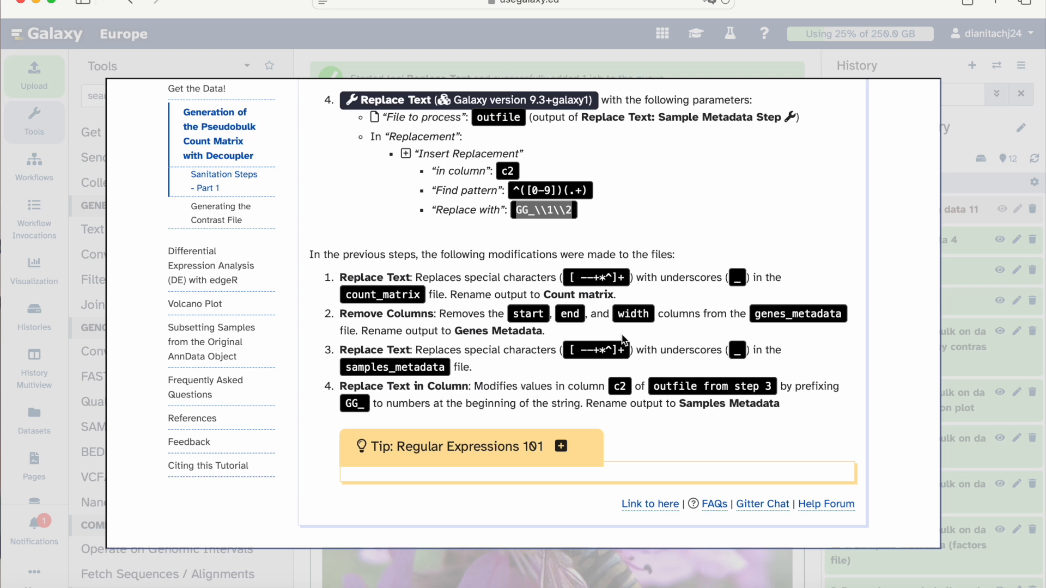
pyautogui.scroll(-3, 795, 358)
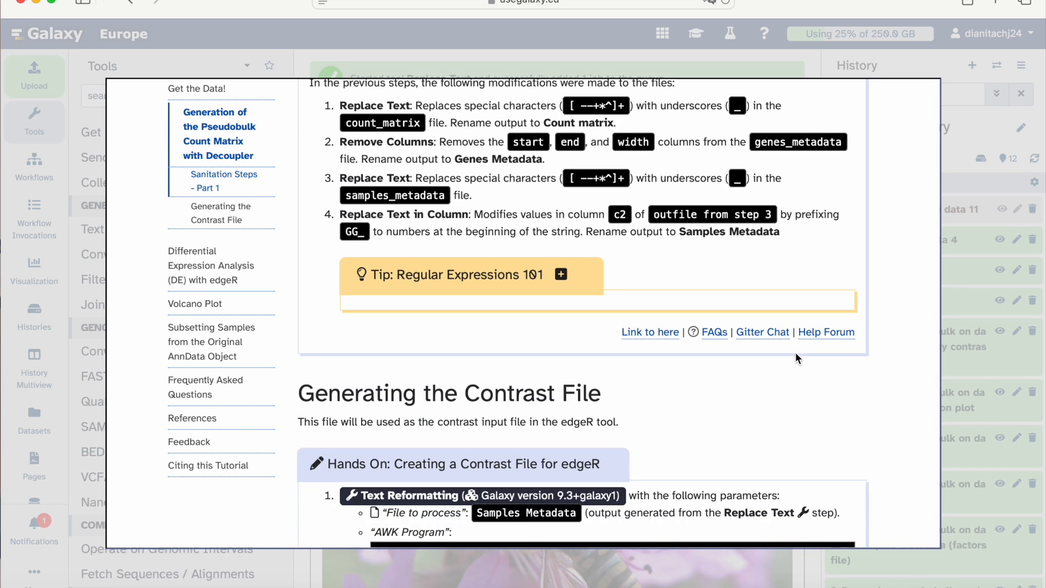
pyautogui.scroll(1, 795, 354)
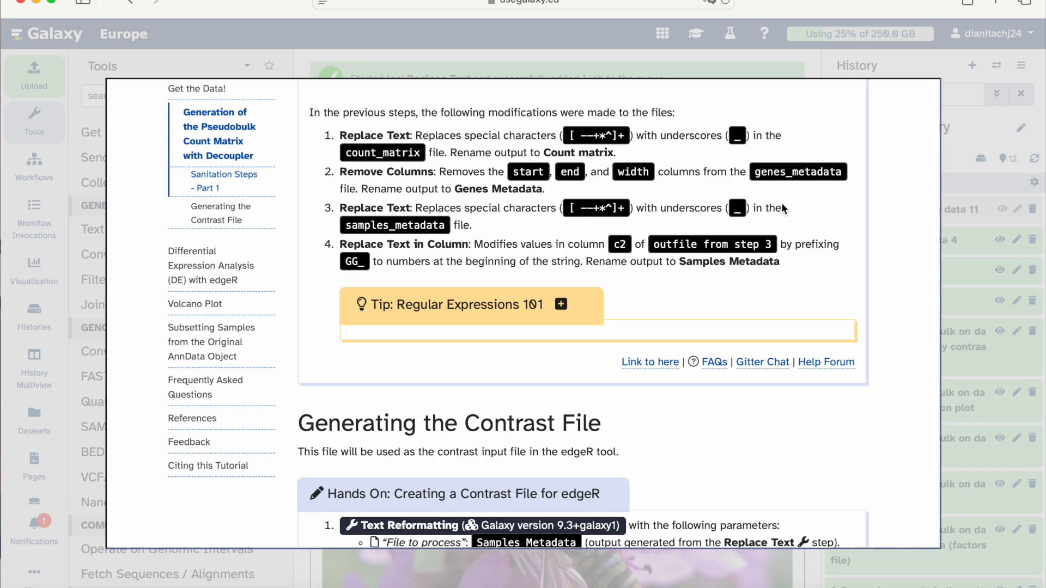
pyautogui.click(747, 32)
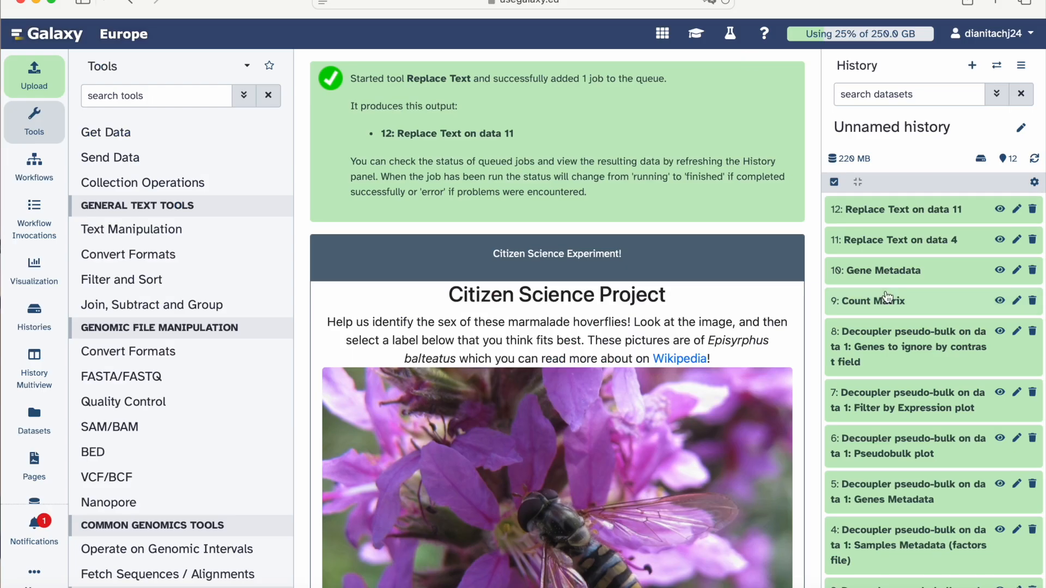
pyautogui.click(1019, 208)
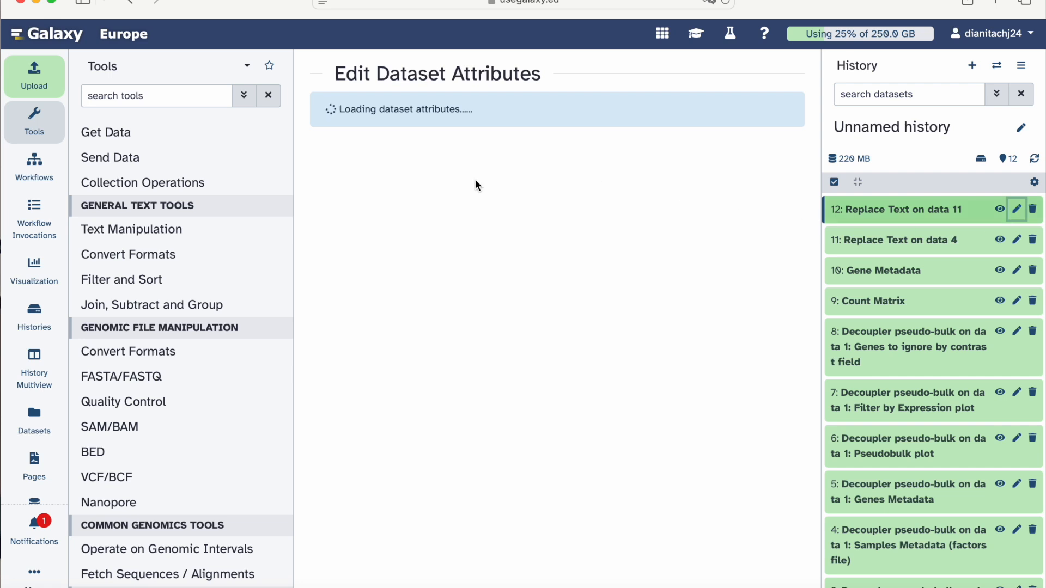
pyautogui.moveTo(431, 165); pyautogui.dragTo(280, 171)
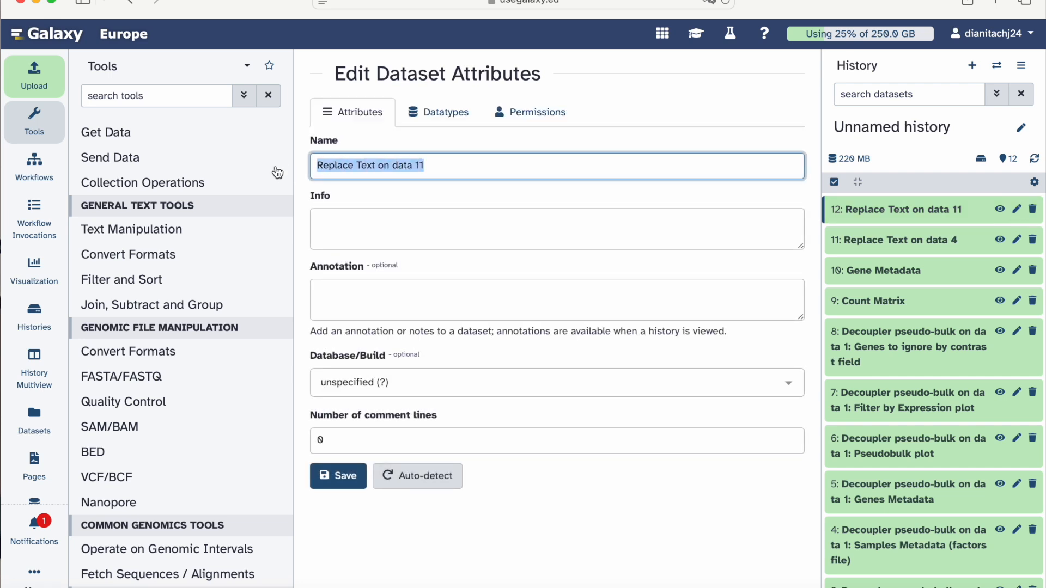
pyautogui.write('Sample')
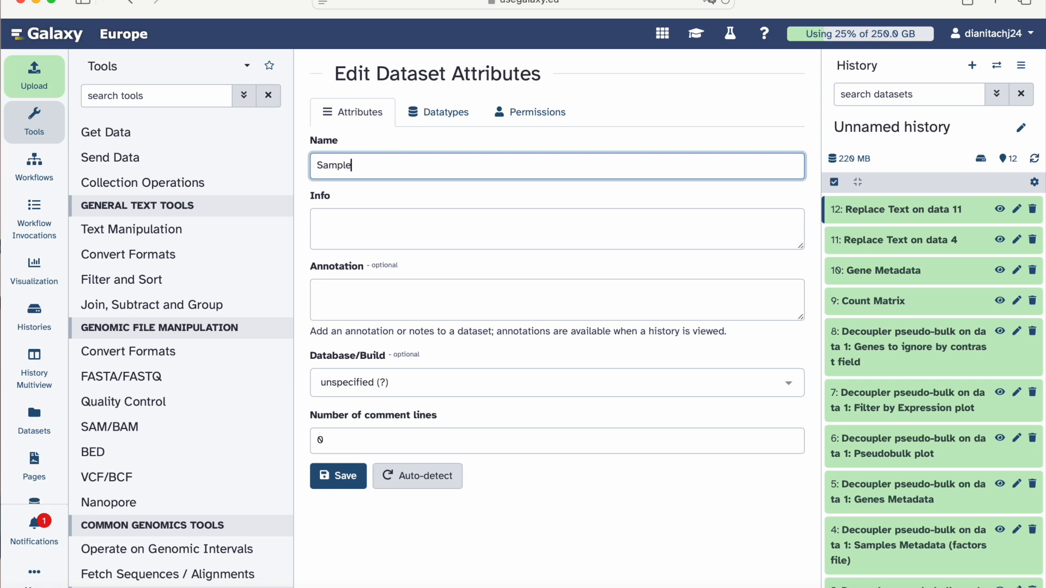
pyautogui.write('s Metadata')
pyautogui.click(342, 476)
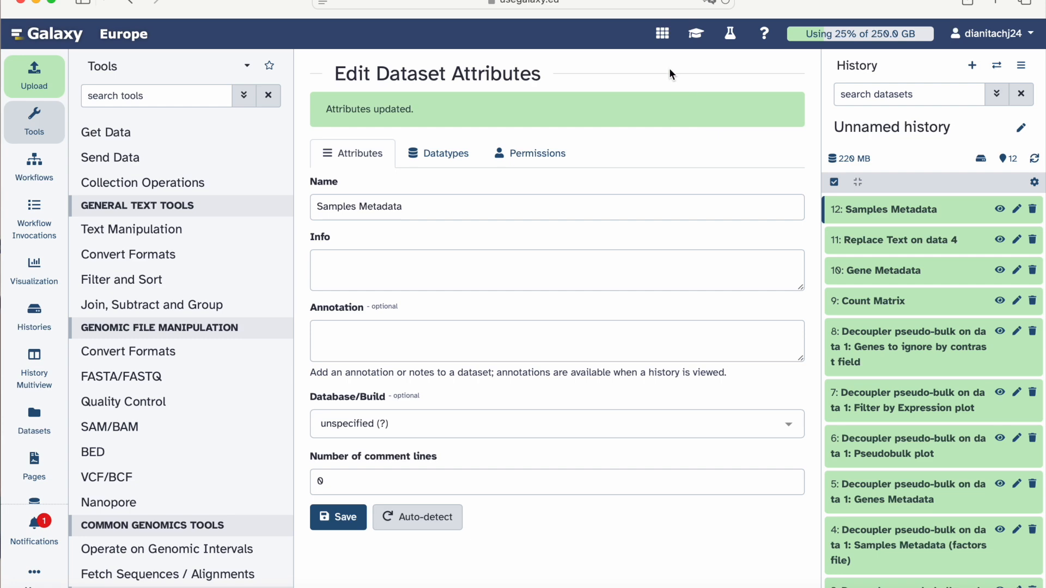
# Step: Open Text Reformatting from the tutorial's hands-on for creating a contrast file for edgeR, with Samples Metadata as the file to process
pyautogui.click(689, 48)
pyautogui.scroll(-5, 551, 270)
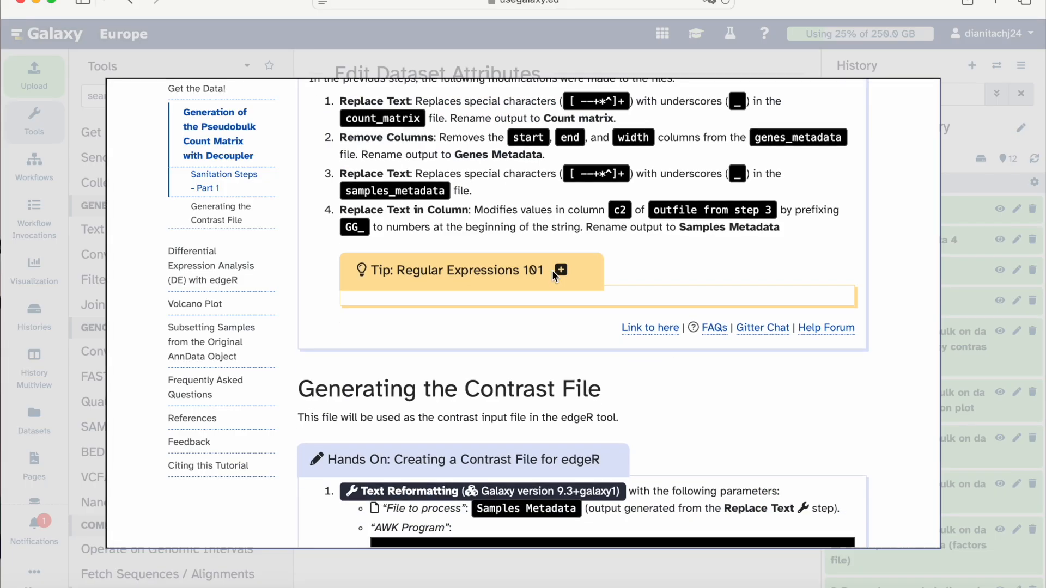
pyautogui.scroll(-2, 552, 270)
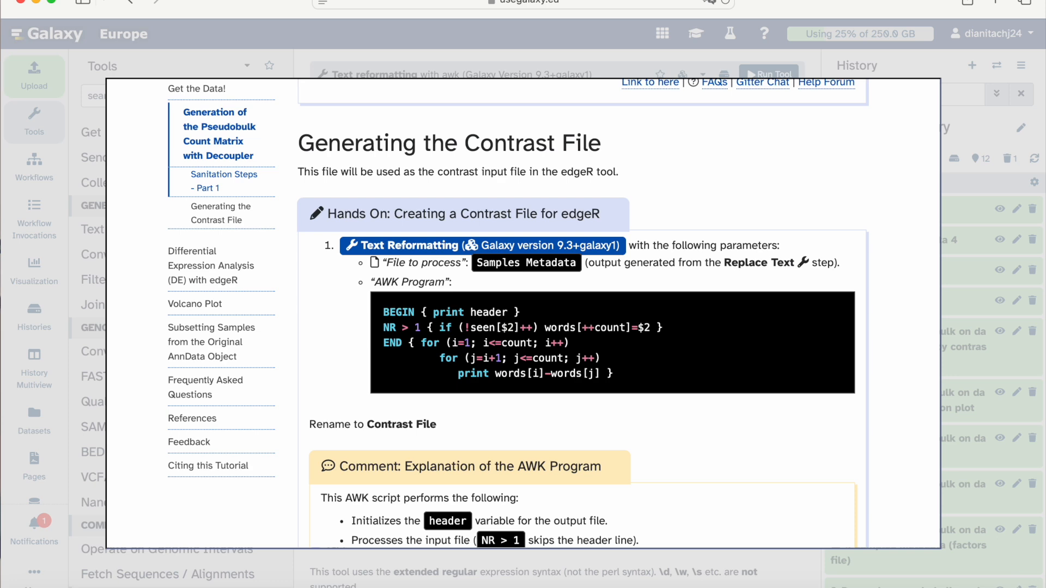
pyautogui.click(436, 256)
pyautogui.click(477, 216)
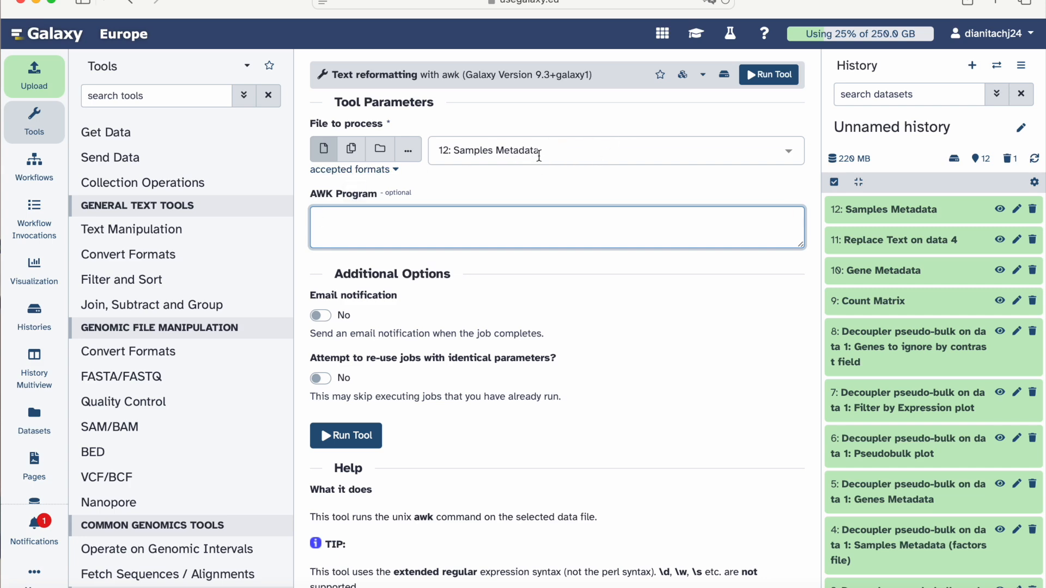
# Step: Copy the AWK program from the tutorial's contrast file hands-on into the AWK Program of Text reformatting
pyautogui.click(696, 34)
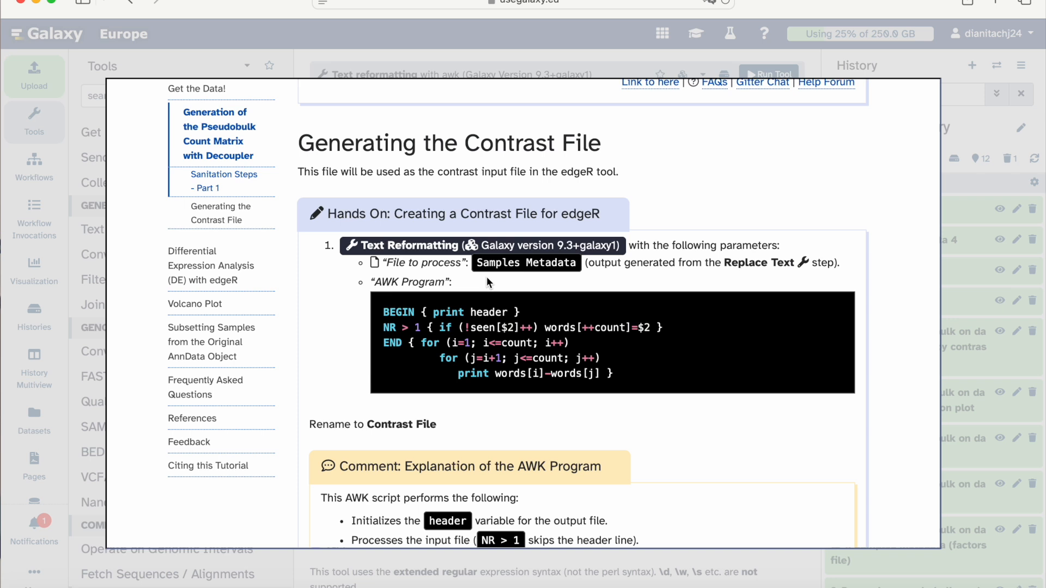
pyautogui.moveTo(456, 300)
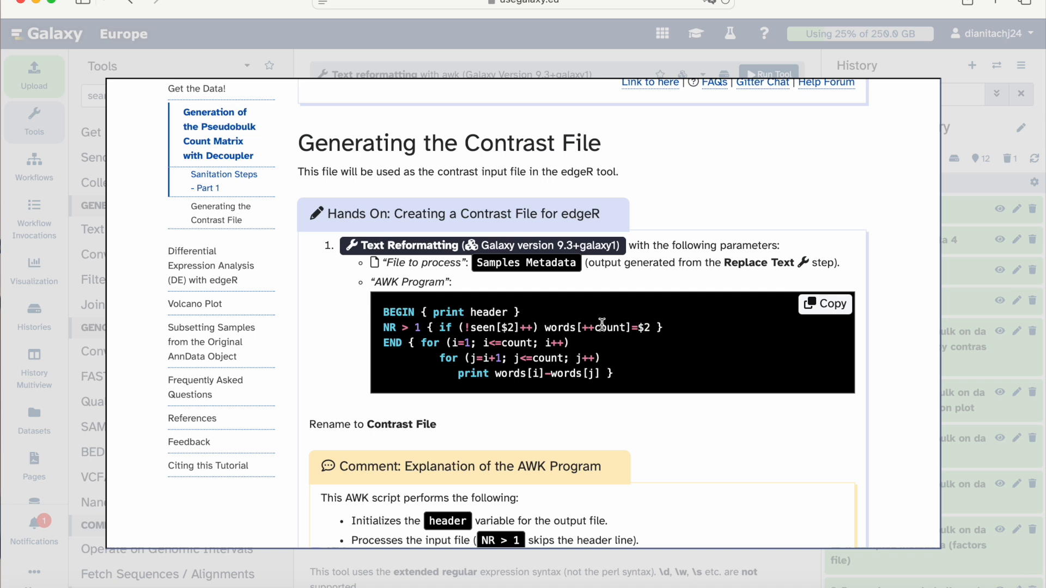
pyautogui.click(594, 64)
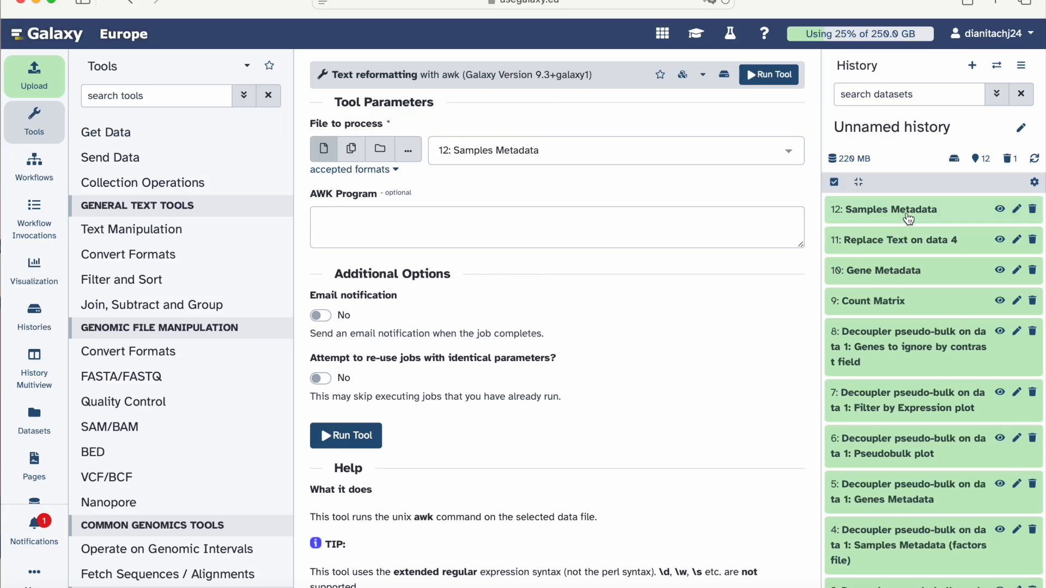
pyautogui.click(430, 212)
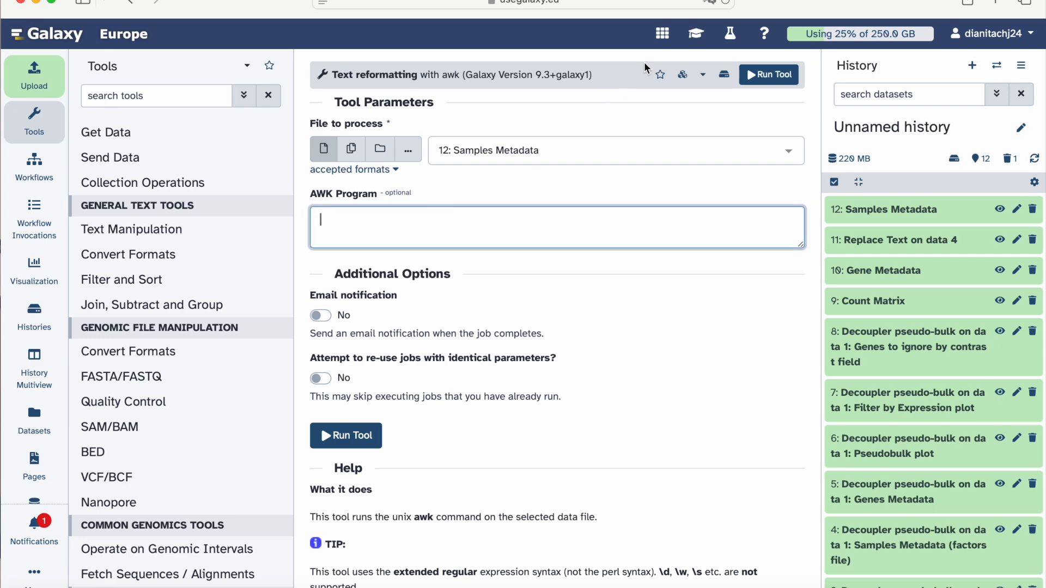
pyautogui.click(696, 33)
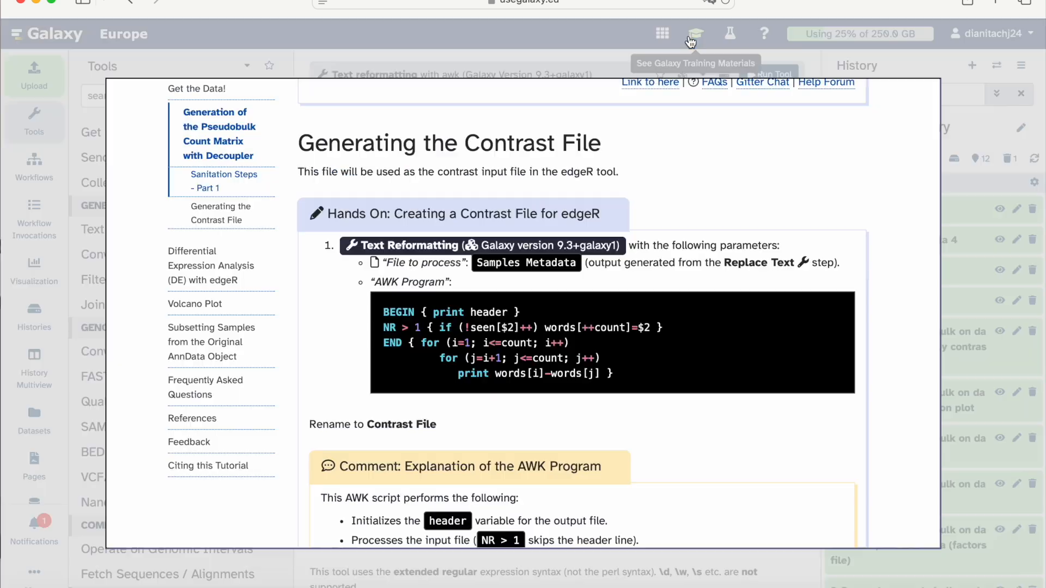
pyautogui.click(831, 316)
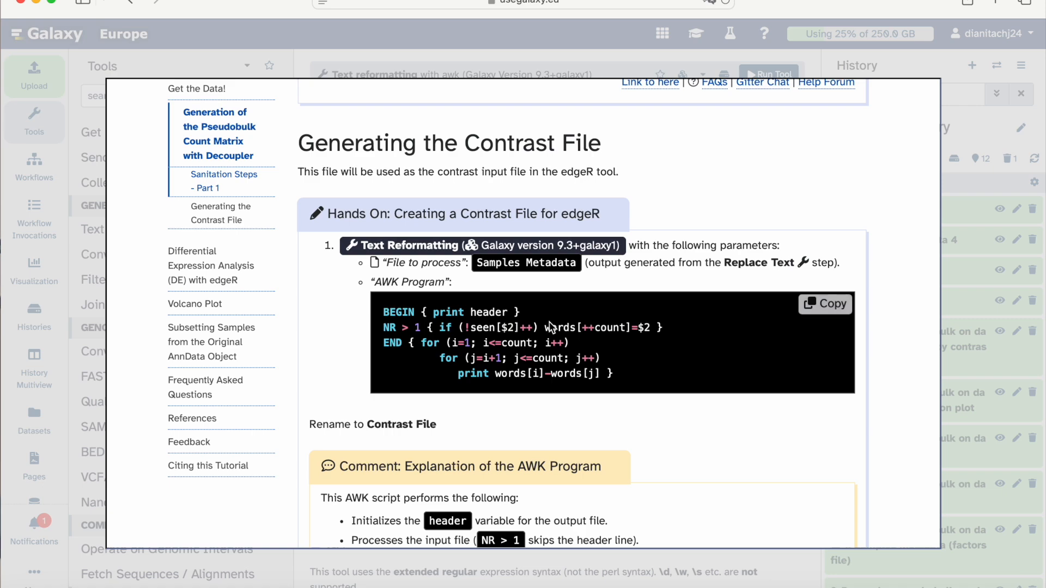
pyautogui.click(561, 52)
pyautogui.click(409, 223)
pyautogui.press('super+v')
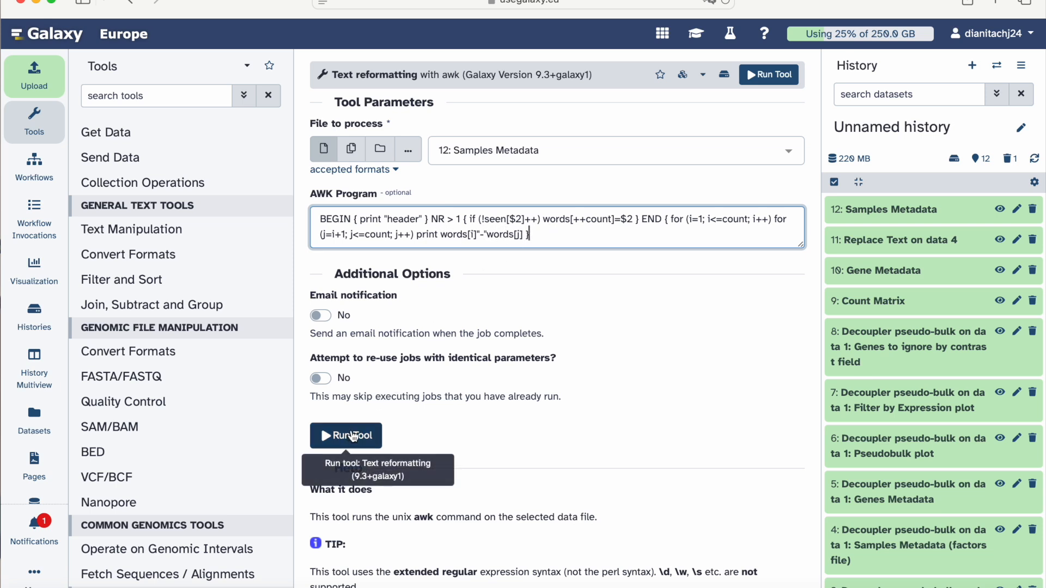
# Step: Recheck the AWK program against the tutorial's code block and run Text reformatting on Samples Metadata
pyautogui.click(696, 34)
pyautogui.moveTo(618, 309)
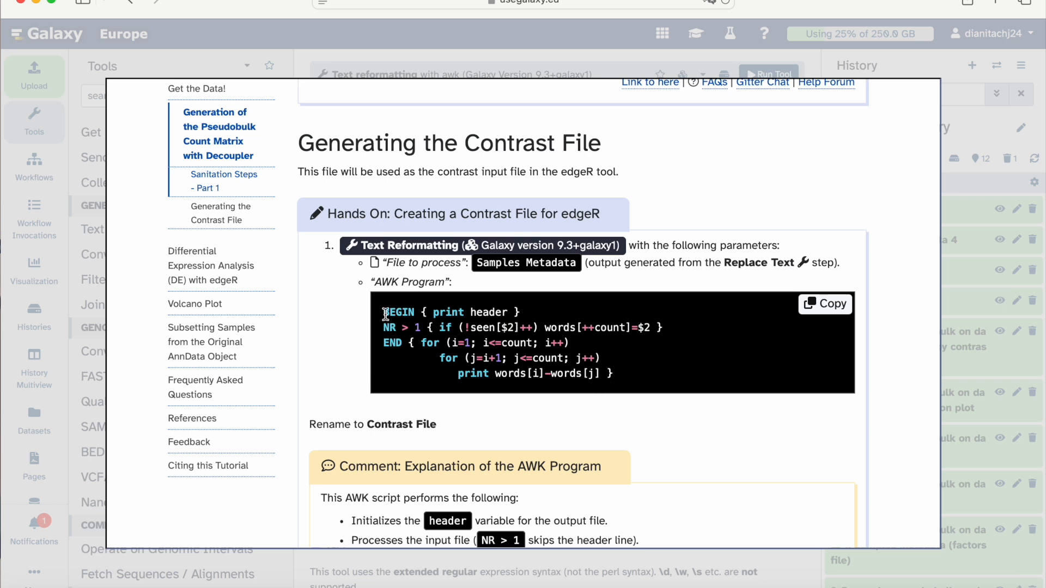
pyautogui.moveTo(385, 315); pyautogui.dragTo(577, 387)
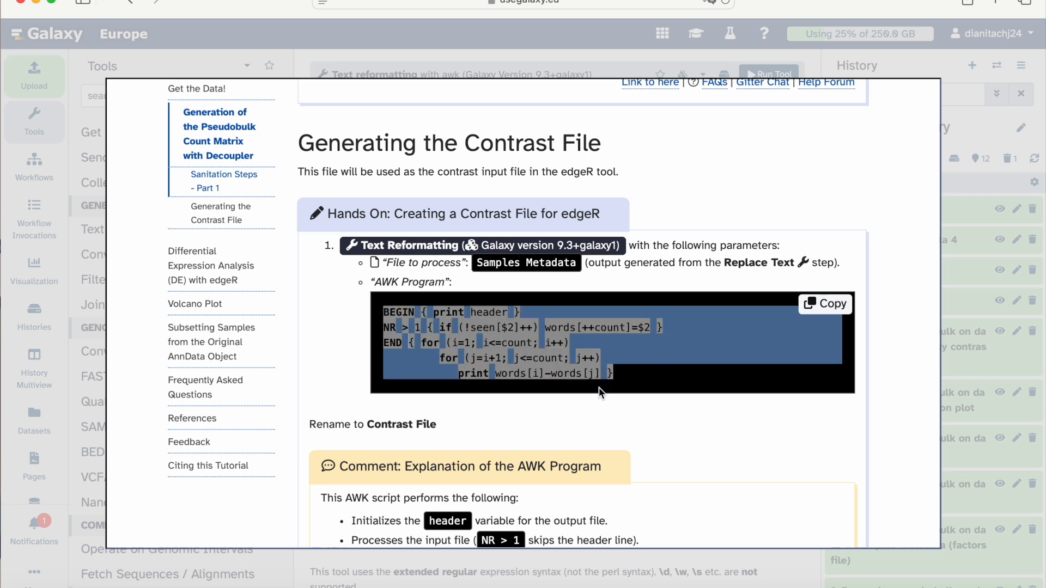
pyautogui.rightClick(646, 414)
pyautogui.click(675, 64)
pyautogui.click(671, 62)
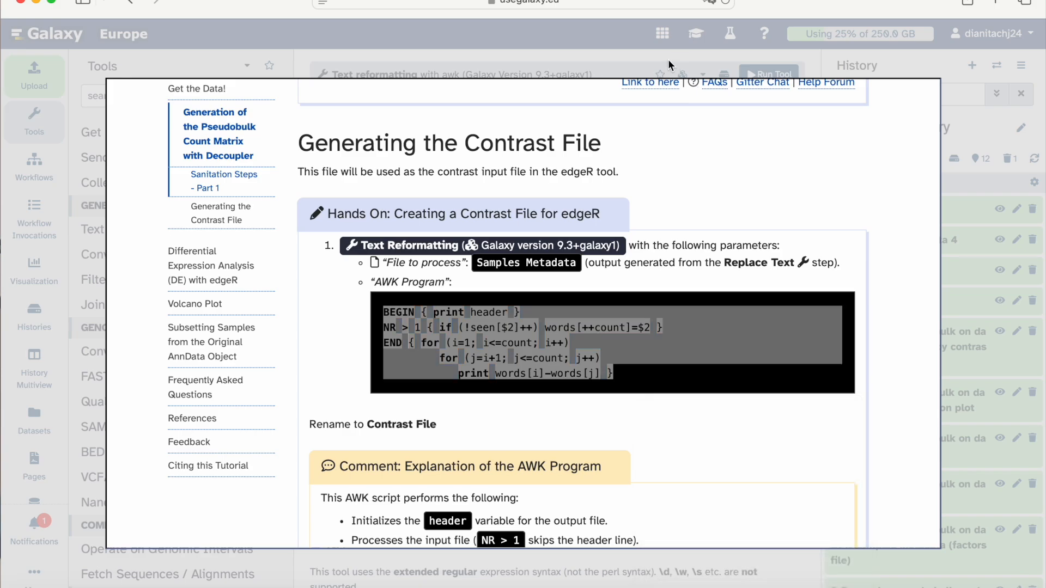
pyautogui.click(346, 435)
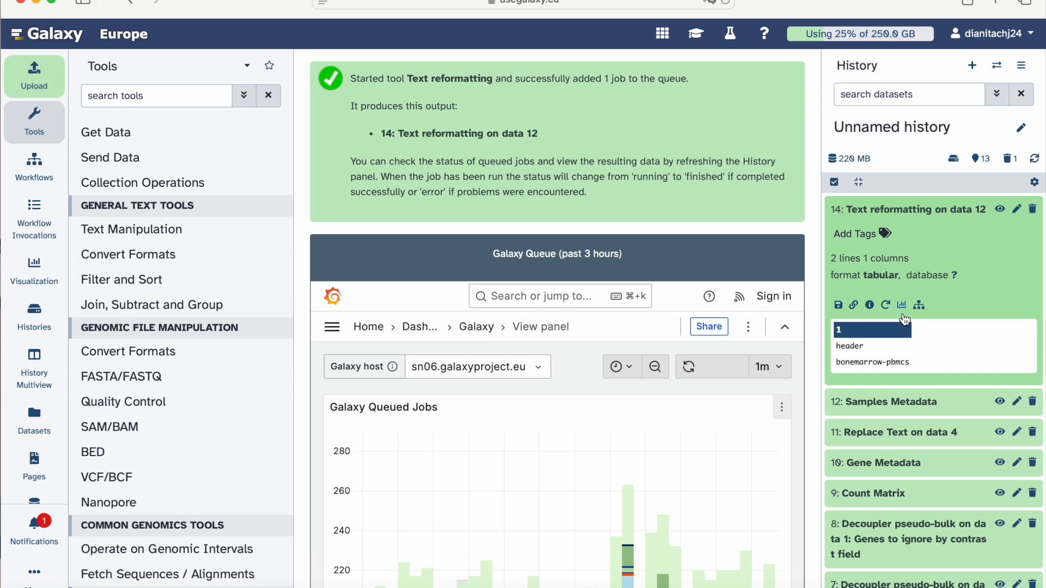
# Step: Rename the Text reformatting on data 12 dataset as Contrast File, save its attributes and collapse it in the history
pyautogui.click(1016, 209)
pyautogui.moveTo(456, 174); pyautogui.dragTo(200, 158)
pyautogui.write('Contrast File')
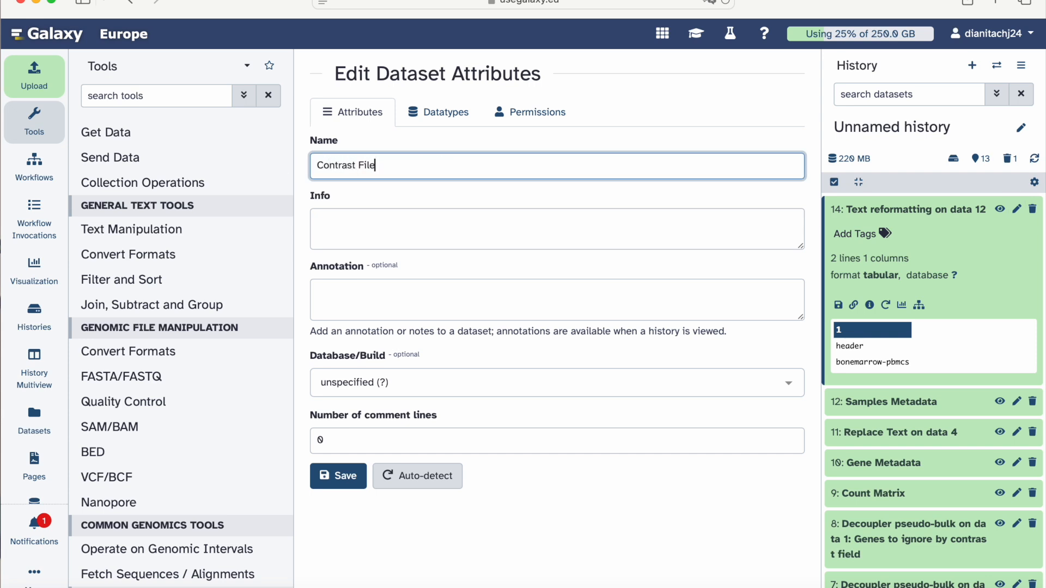
pyautogui.click(345, 482)
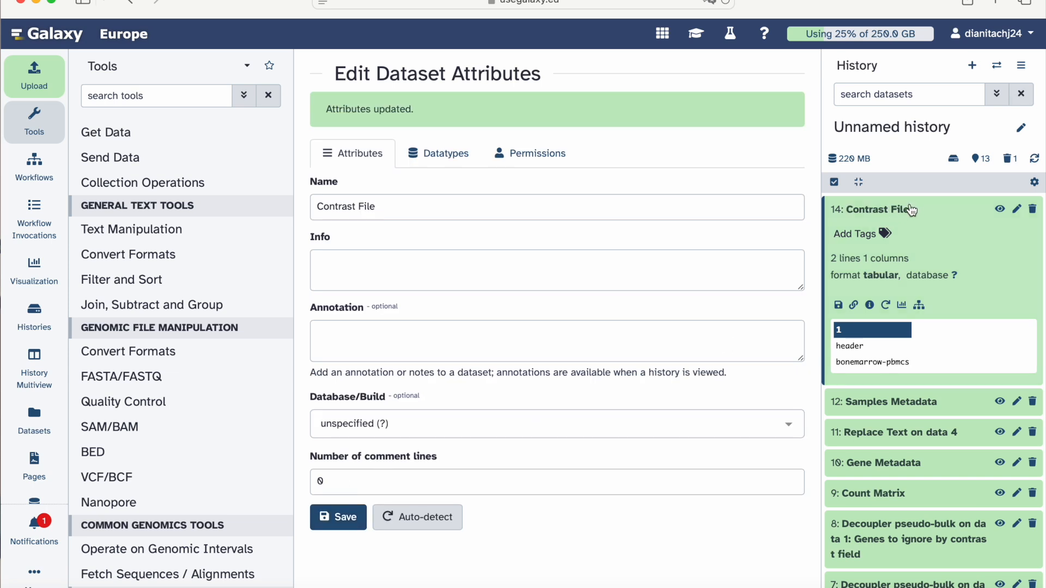
pyautogui.click(912, 210)
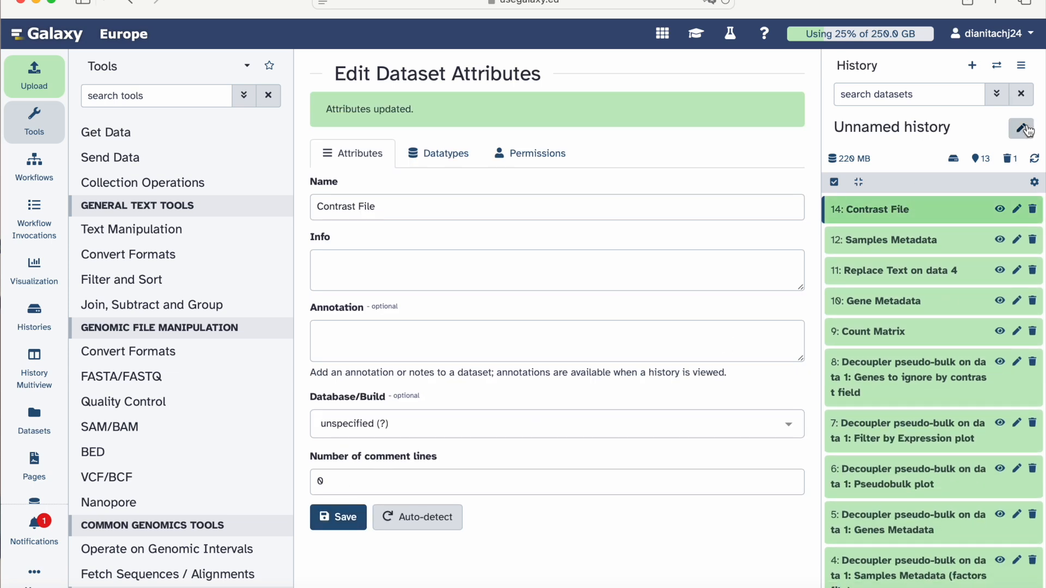
# Step: Open the unnamed history's name for editing and select its whole text
pyautogui.click(1027, 131)
pyautogui.moveTo(925, 161); pyautogui.dragTo(844, 162)
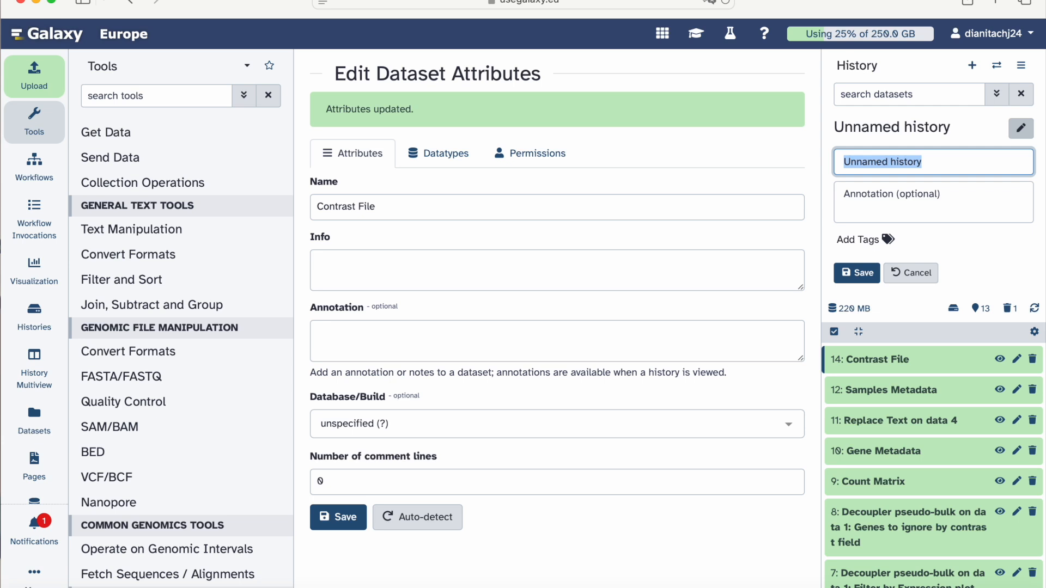
# Step: Rename the unnamed history to "Pseudobulk Analysis" and save the new name
pyautogui.write('pseudo')
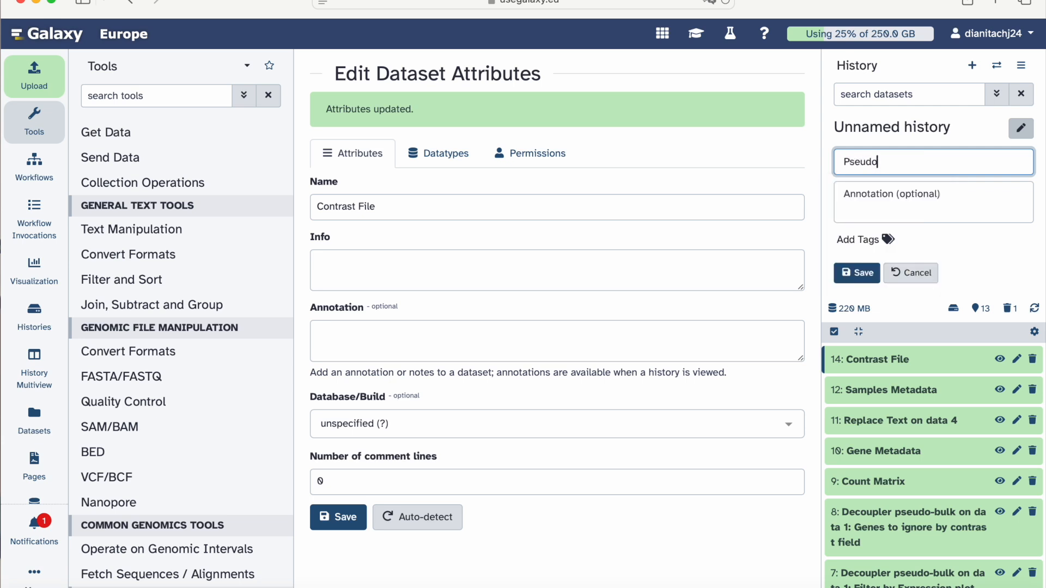
pyautogui.write('bulk Analysis')
pyautogui.click(858, 272)
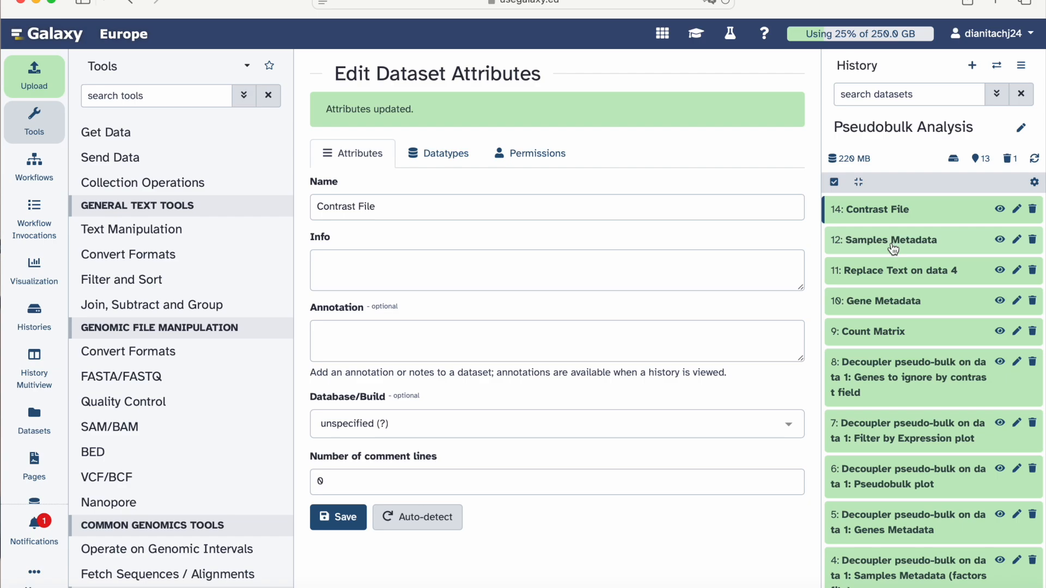
# Step: Open the training tutorial and review the contrast file section, including the AWK script explanation and the solution on the file's layout
pyautogui.click(699, 36)
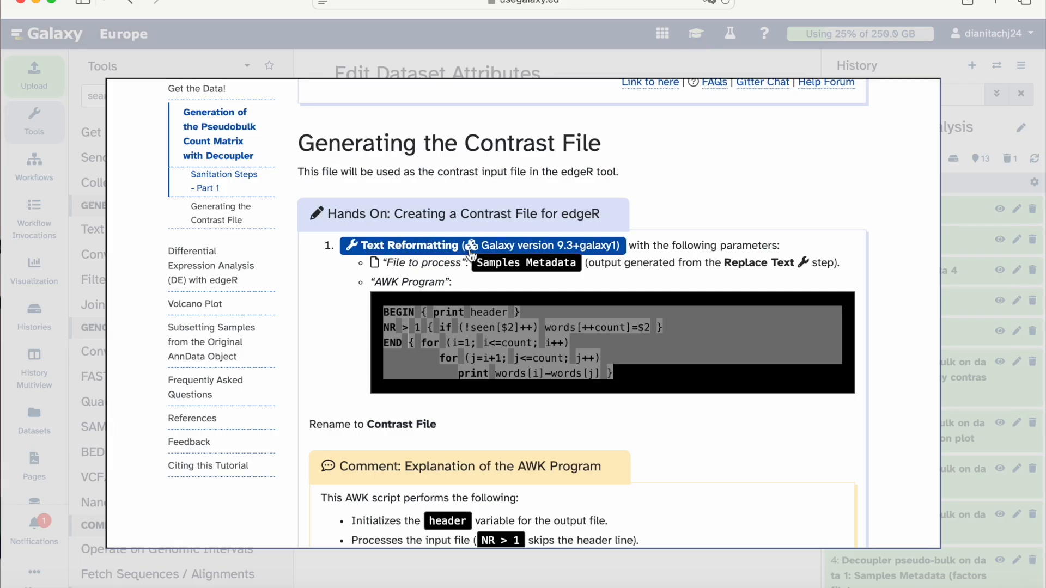
pyautogui.scroll(-1, 470, 248)
pyautogui.click(517, 389)
pyautogui.scroll(-5, 515, 384)
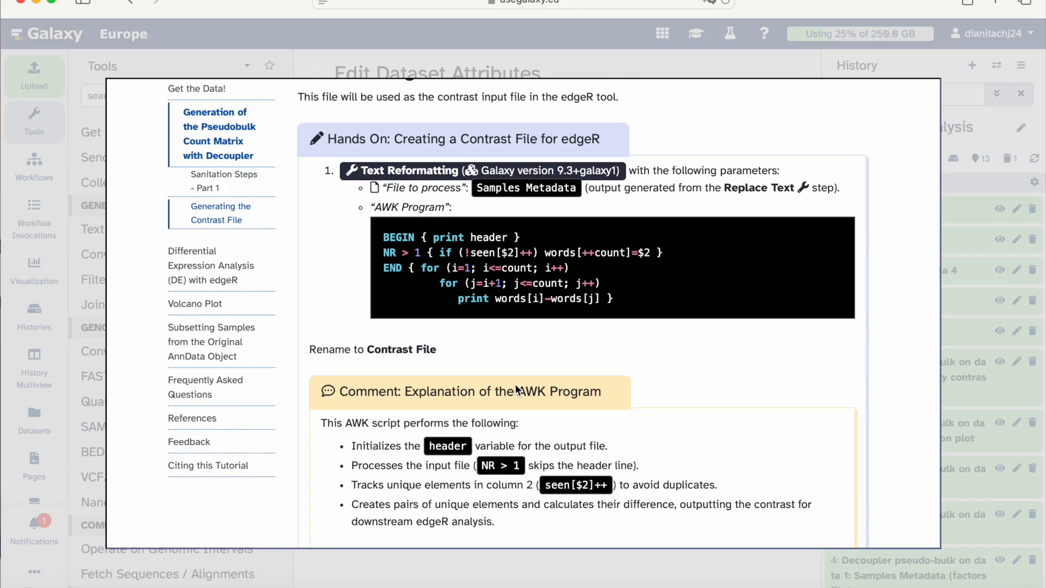
pyautogui.scroll(-2, 515, 384)
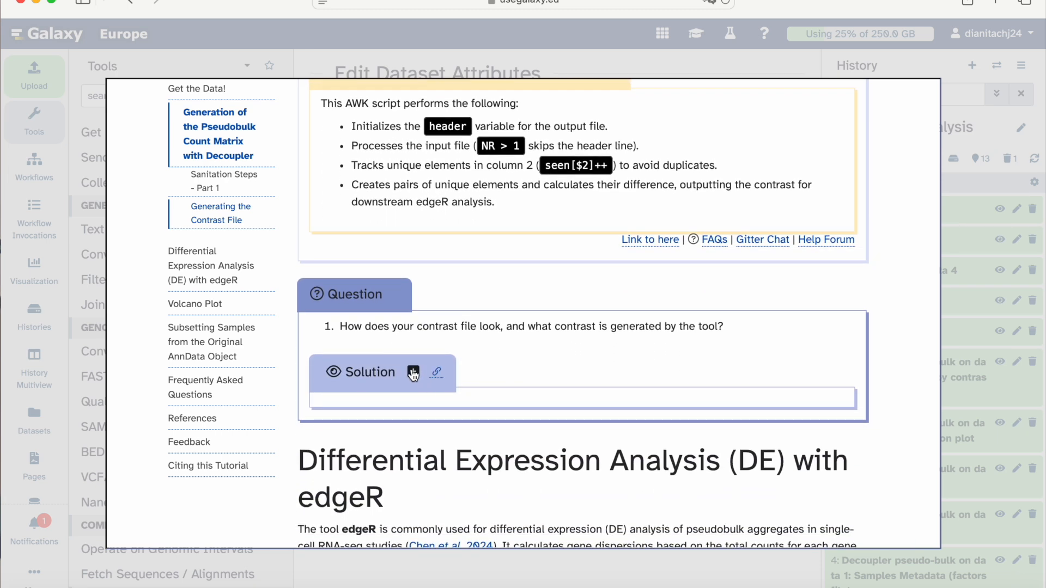
pyautogui.click(413, 373)
pyautogui.scroll(-1, 412, 345)
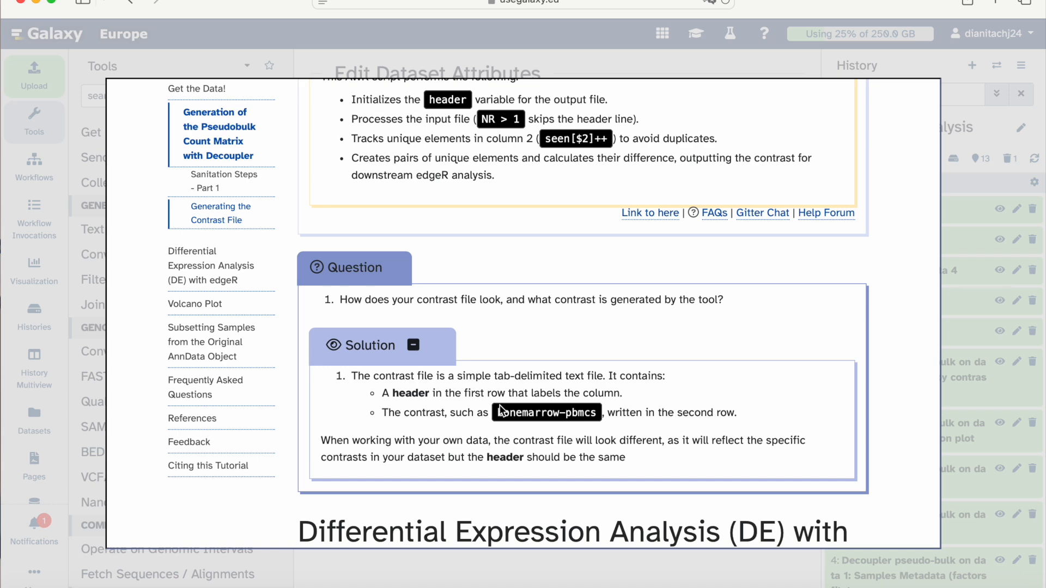
pyautogui.scroll(-2, 500, 410)
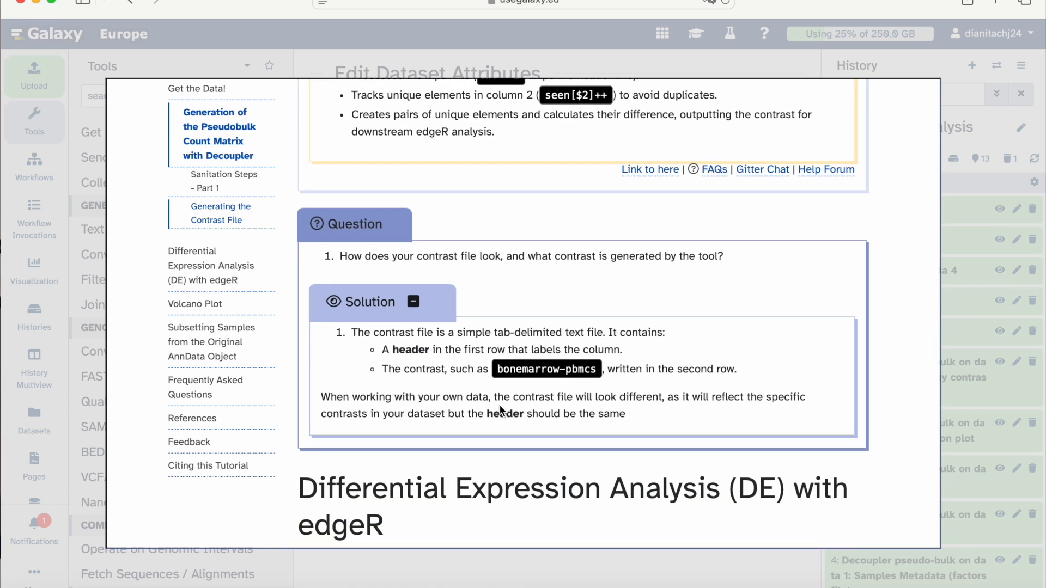
pyautogui.scroll(-1, 500, 410)
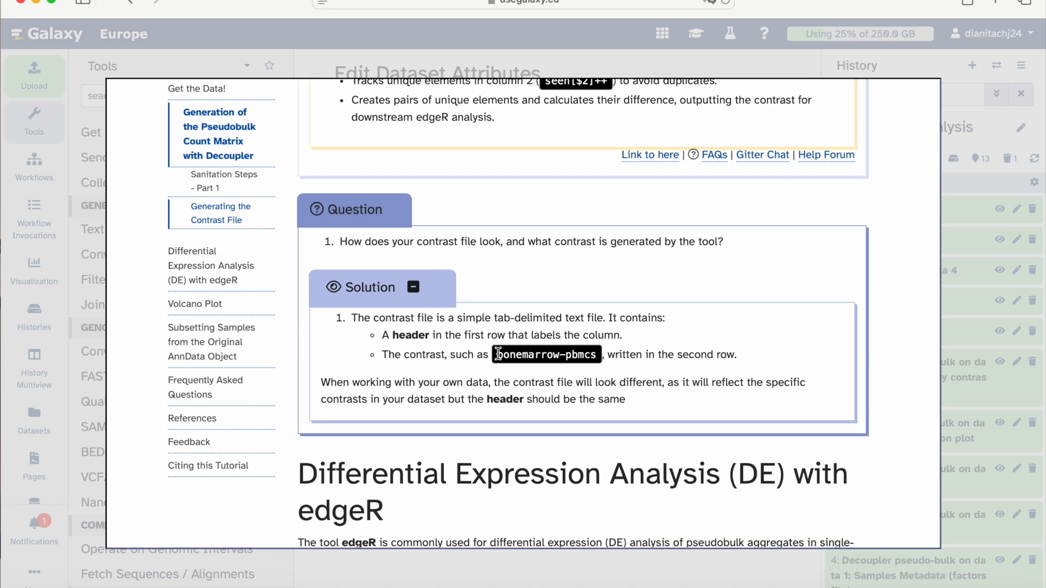
pyautogui.moveTo(506, 354); pyautogui.dragTo(597, 357)
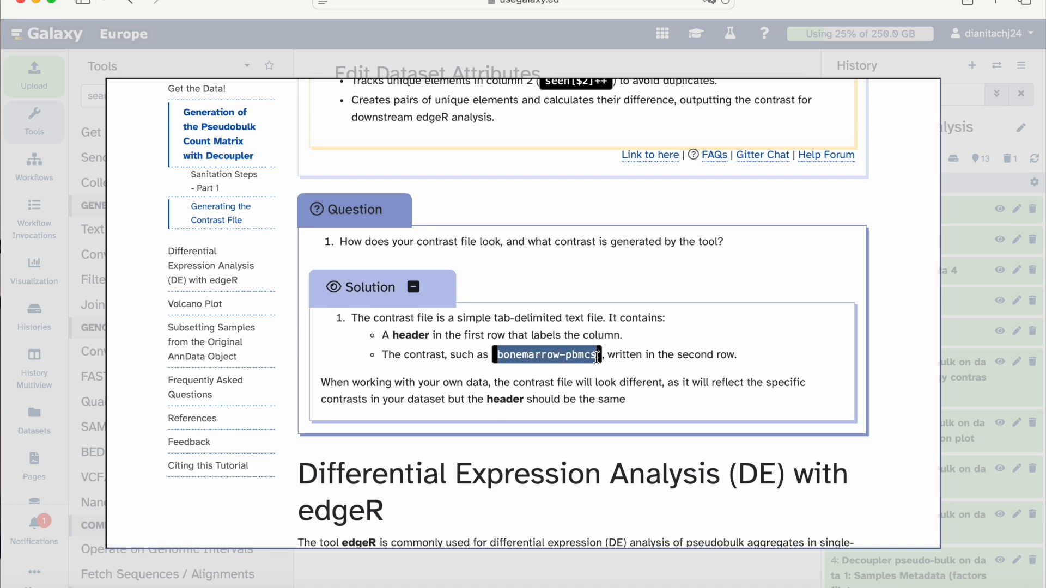
pyautogui.click(619, 299)
pyautogui.scroll(-2, 618, 299)
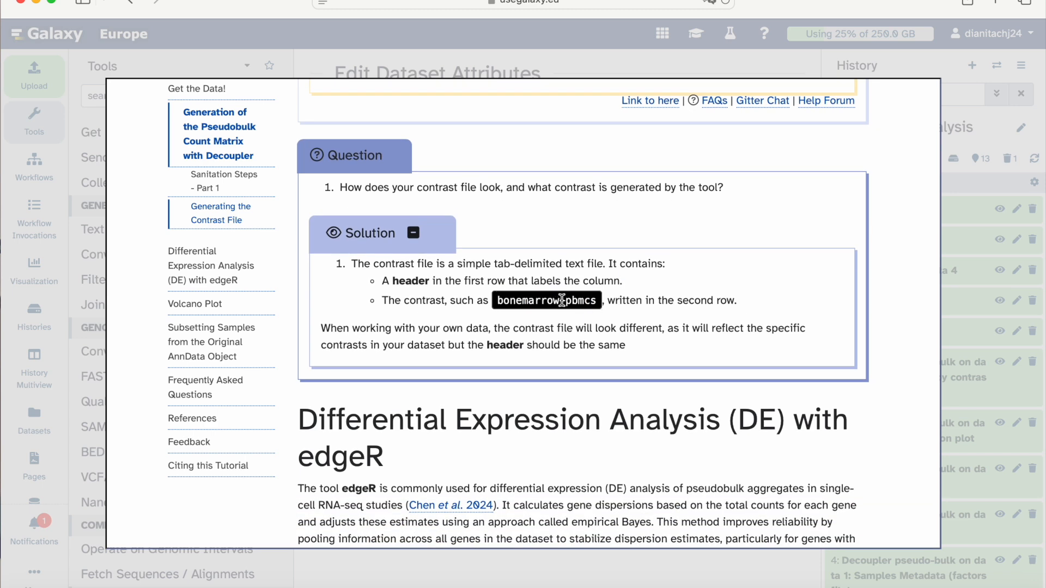
# Step: Read the tutorial section on differential expression analysis with edgeR through to the parameters of its hands-on exercise
pyautogui.scroll(-7, 567, 300)
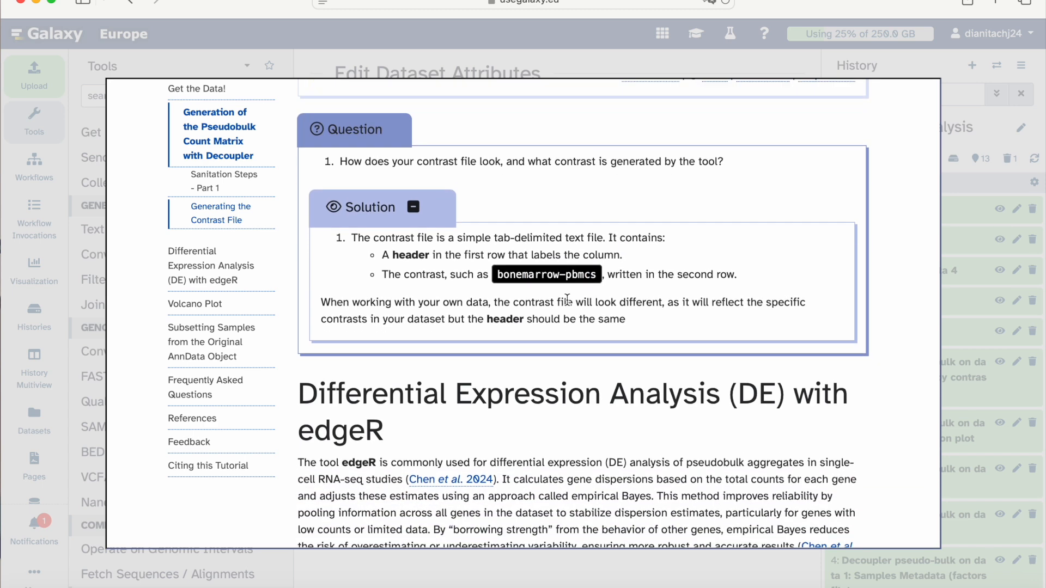
pyautogui.scroll(-3, 566, 299)
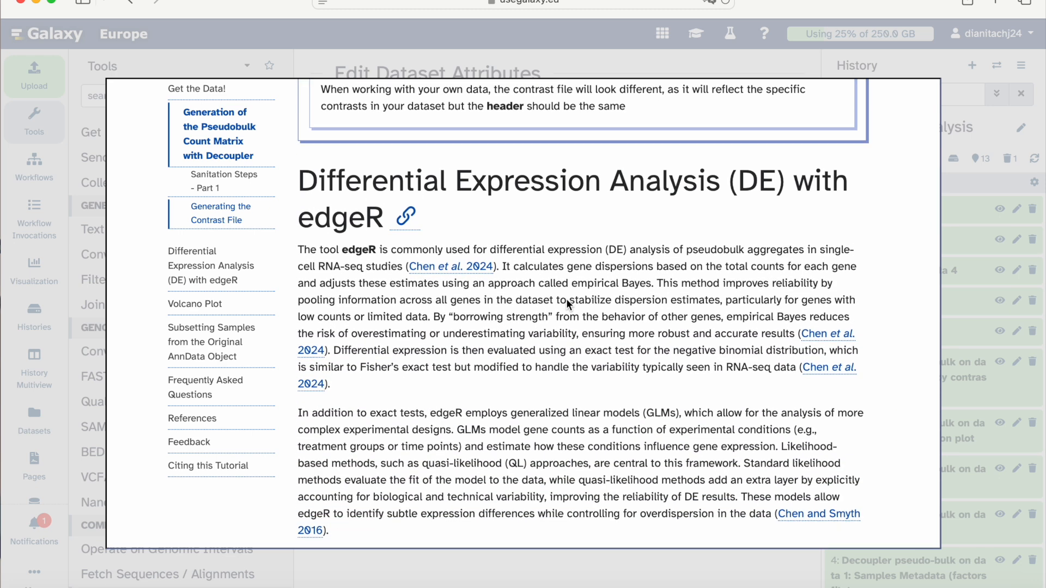
pyautogui.scroll(-2, 567, 300)
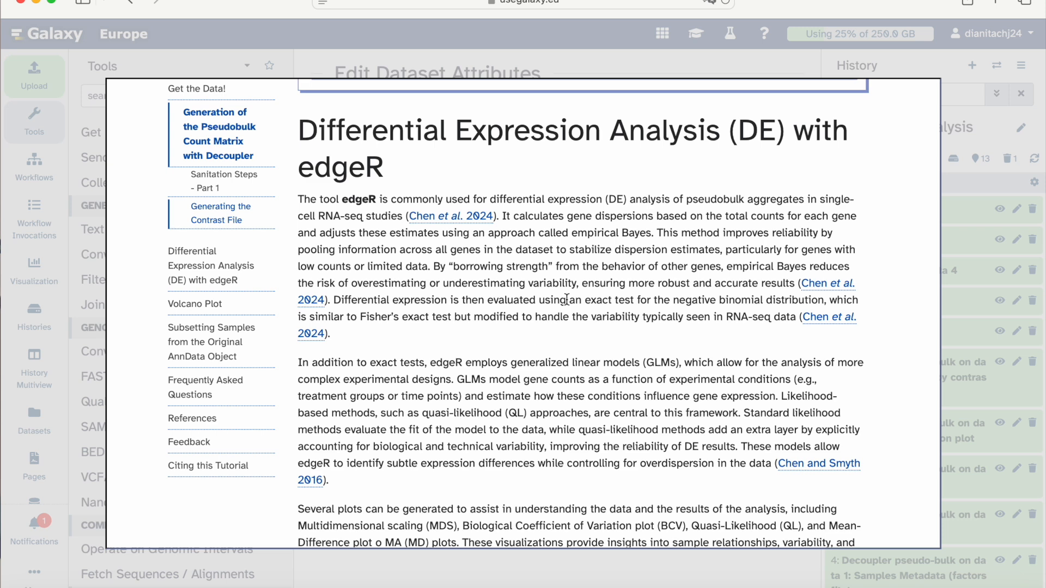
pyautogui.scroll(-5, 566, 299)
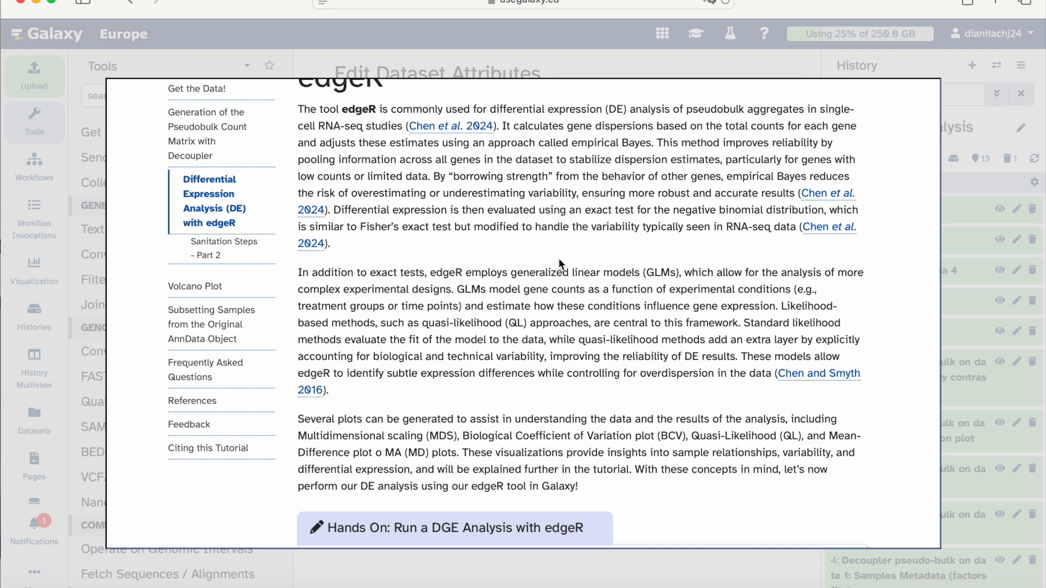
pyautogui.scroll(-3, 559, 261)
pyautogui.scroll(-3, 559, 261)
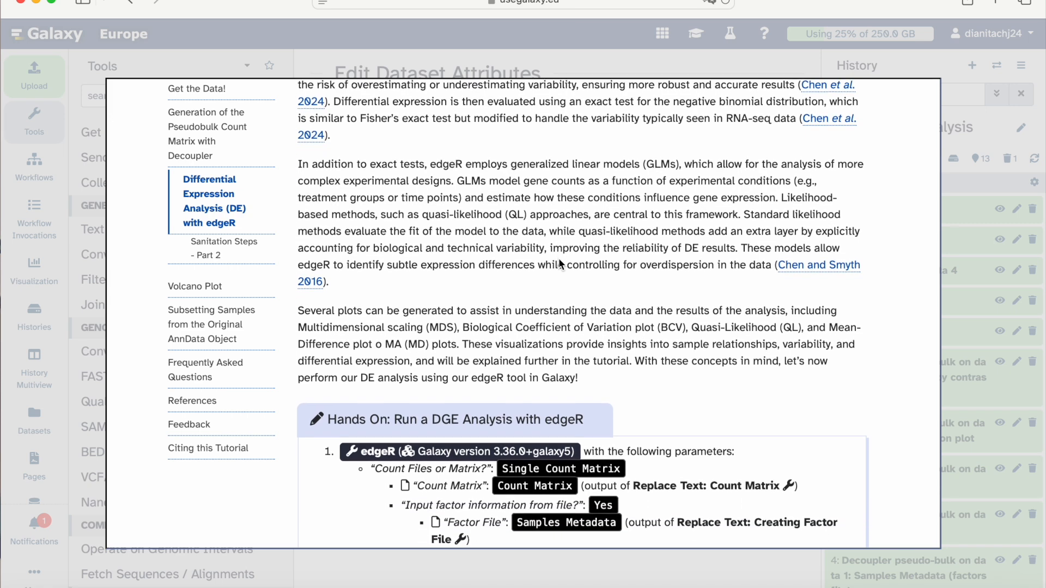
pyautogui.scroll(-4, 559, 260)
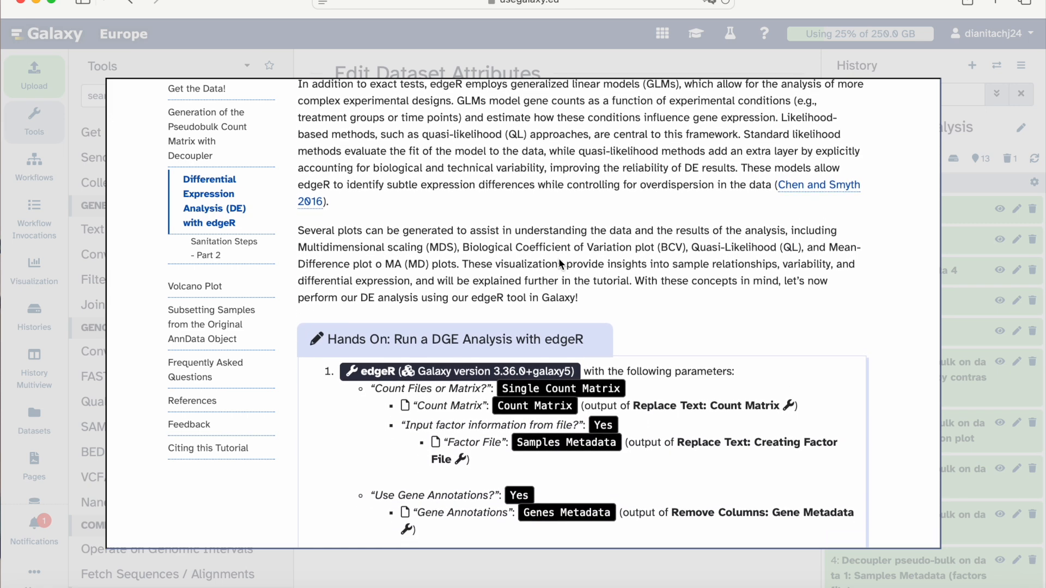
pyautogui.scroll(-5, 559, 263)
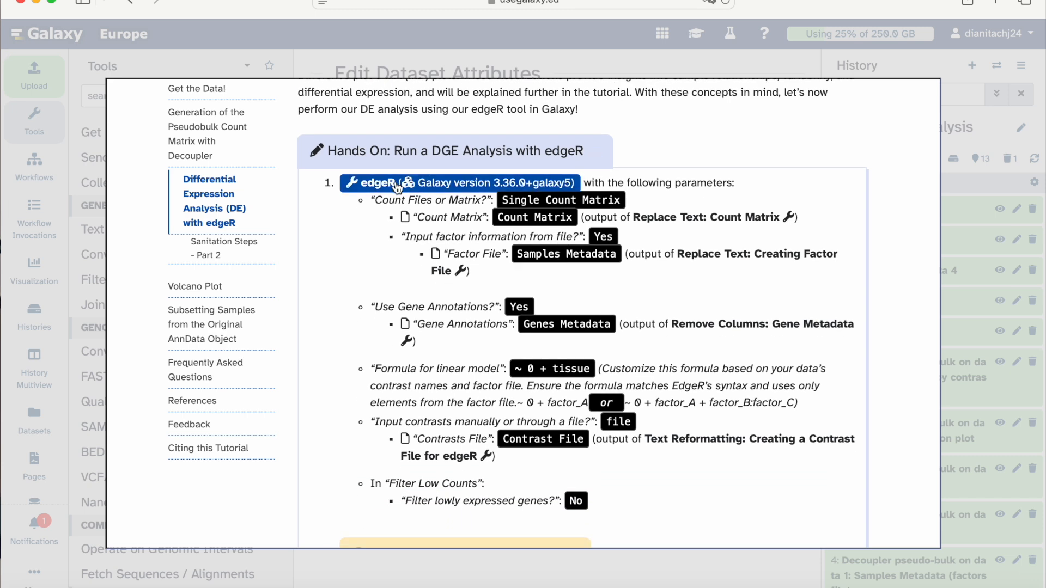
# Step: Open the edgeR tool from the tutorial and set its input to Single Count Matrix using dataset 9: Count Matrix
pyautogui.click(376, 183)
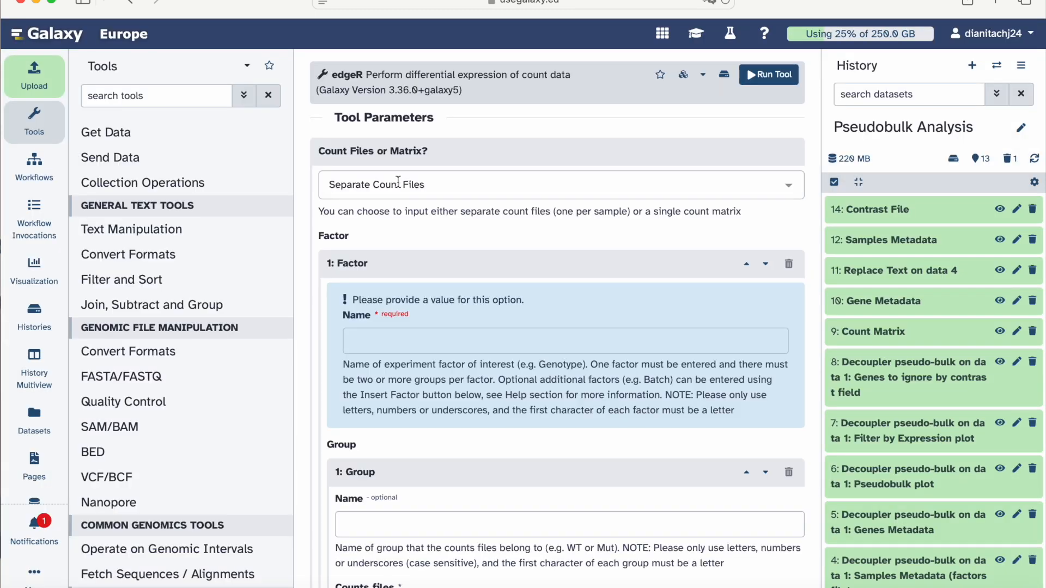
pyautogui.click(613, 189)
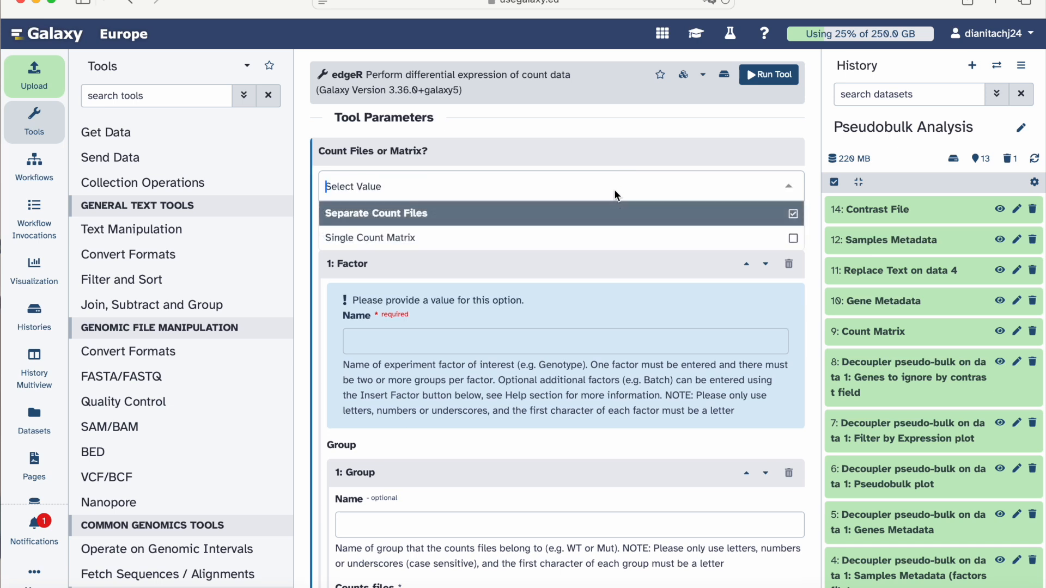
pyautogui.click(601, 240)
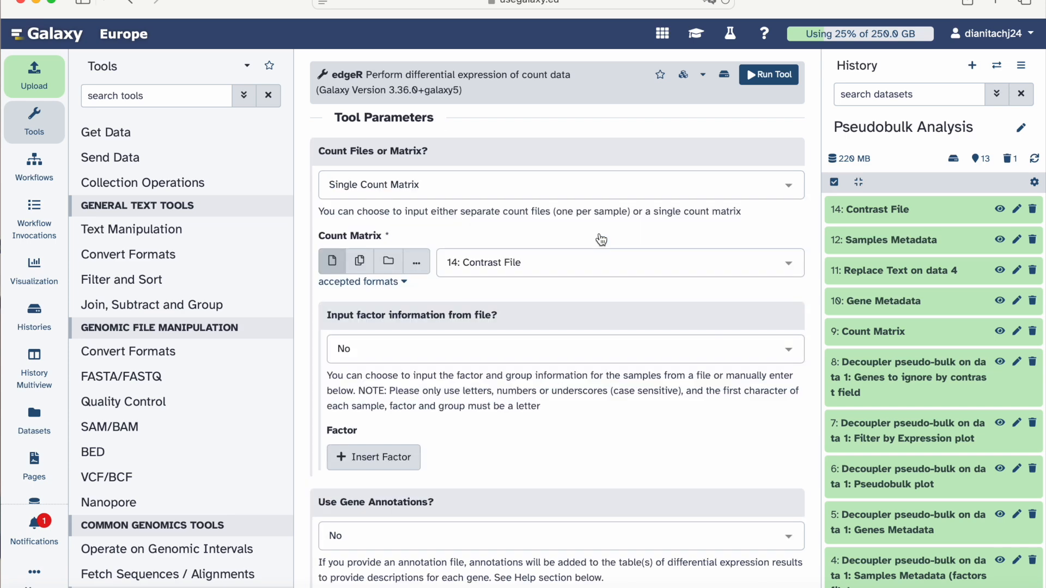
pyautogui.click(590, 269)
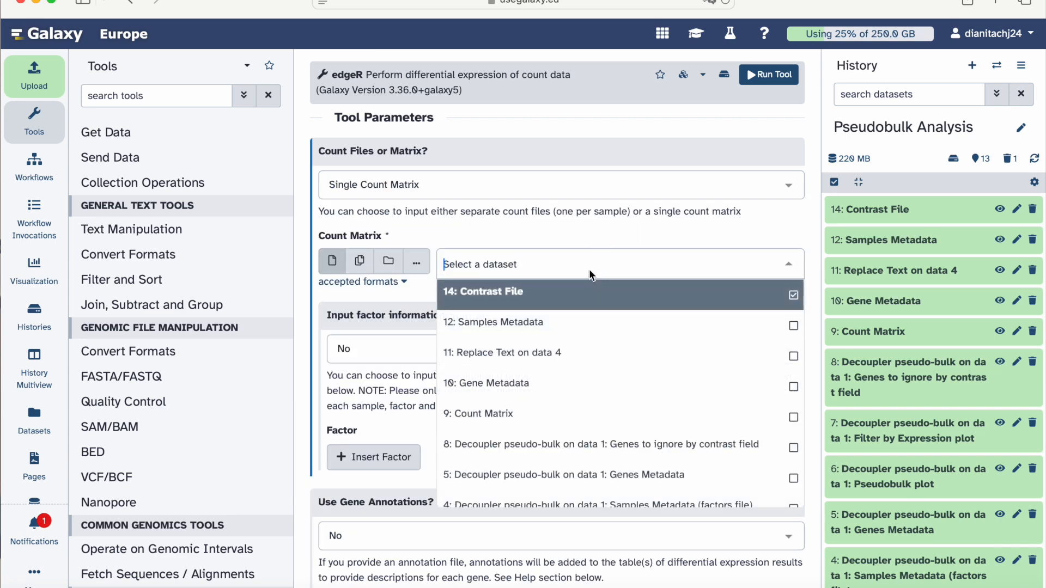
pyautogui.click(581, 414)
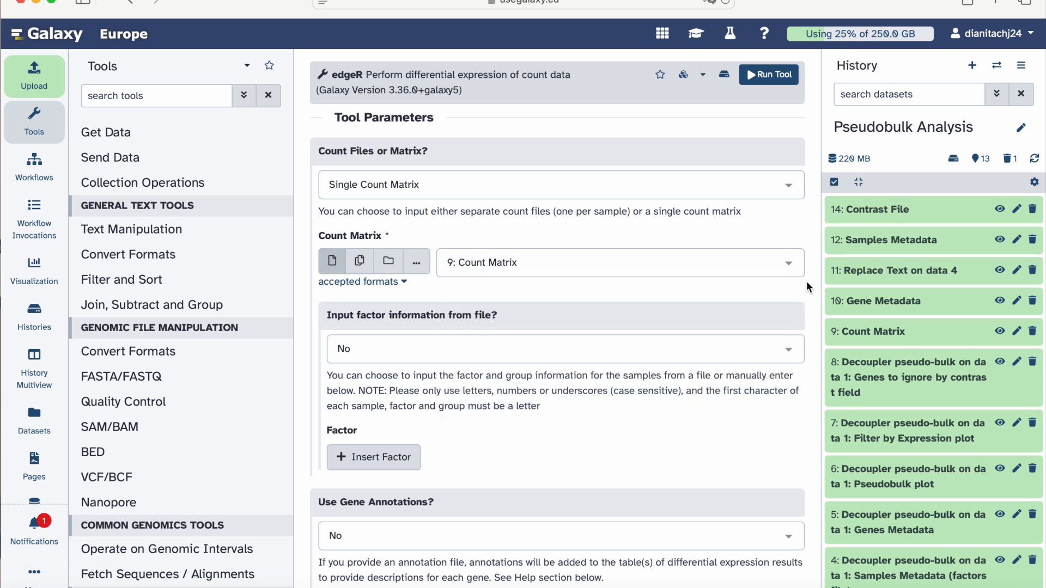
# Step: Set the factor information to be read from a file and choose 12: Samples Metadata as the factor file
pyautogui.scroll(-2, 506, 274)
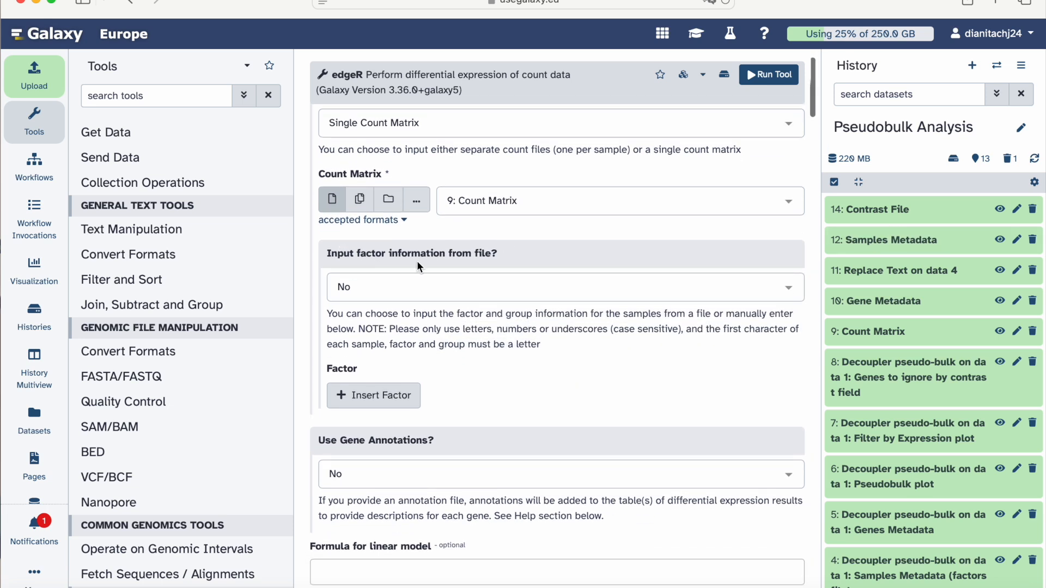
pyautogui.click(432, 283)
pyautogui.click(434, 343)
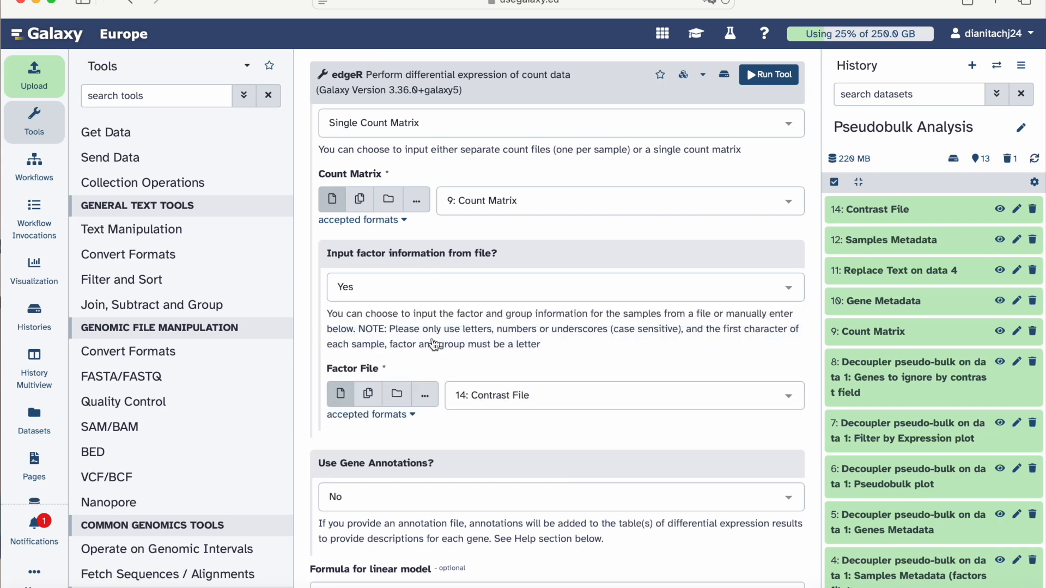
pyautogui.click(495, 391)
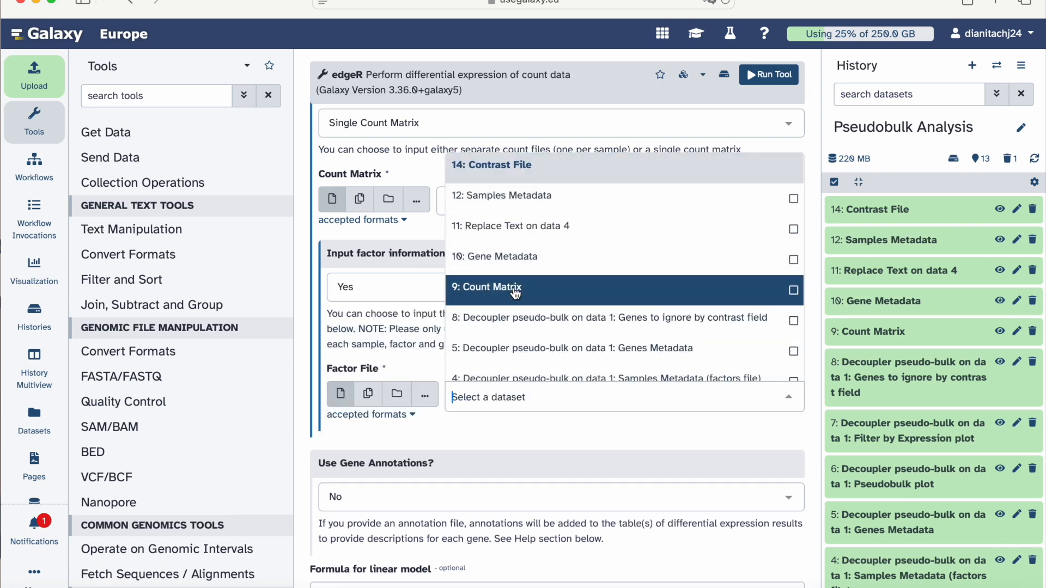
pyautogui.click(527, 201)
# Step: Enable the use of gene annotations and choose 10: Gene Metadata as the annotation dataset
pyautogui.scroll(-3, 557, 223)
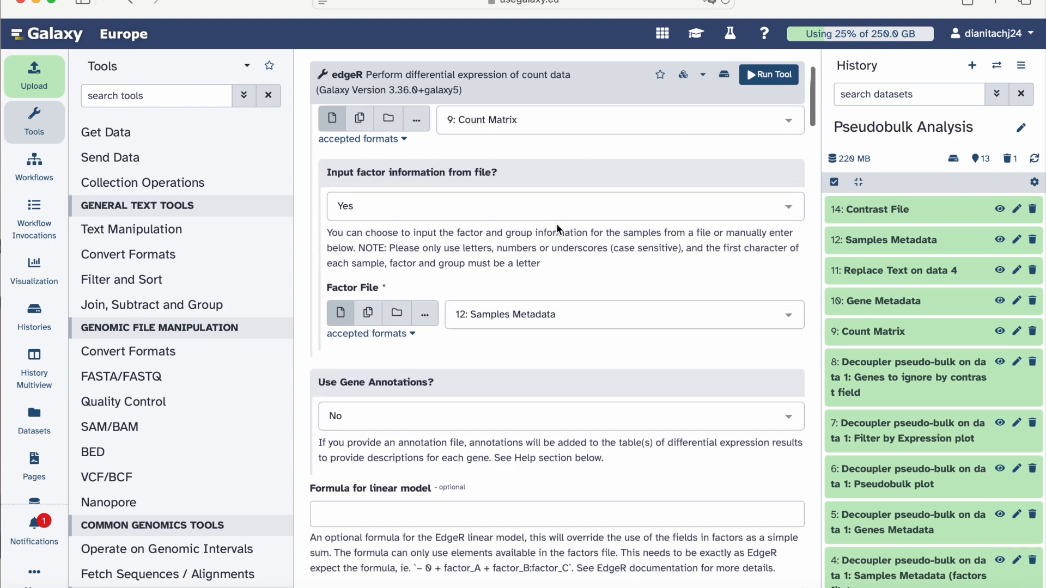
pyautogui.click(518, 414)
pyautogui.click(521, 391)
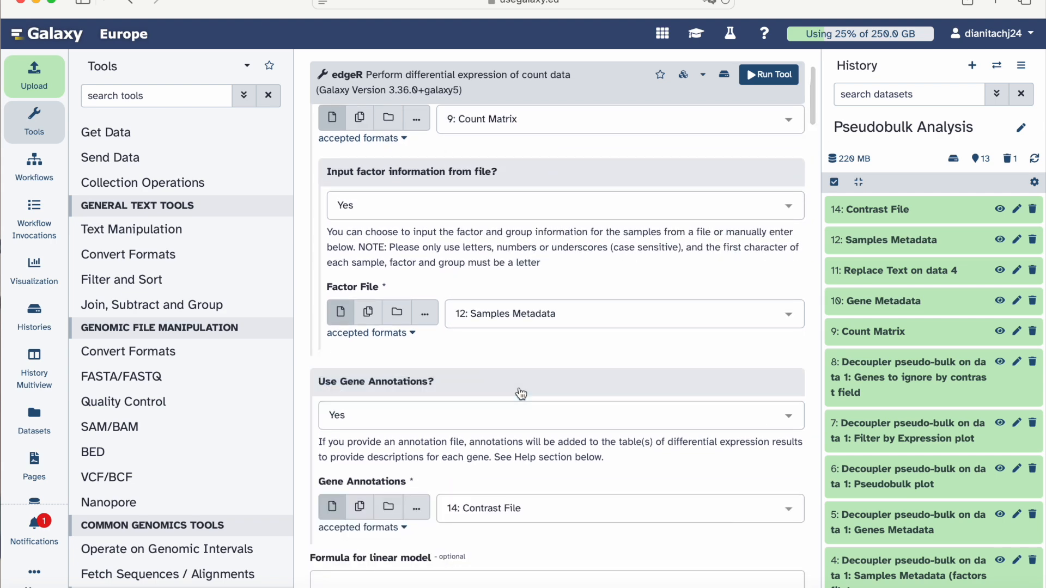
pyautogui.scroll(-2, 518, 392)
pyautogui.click(518, 456)
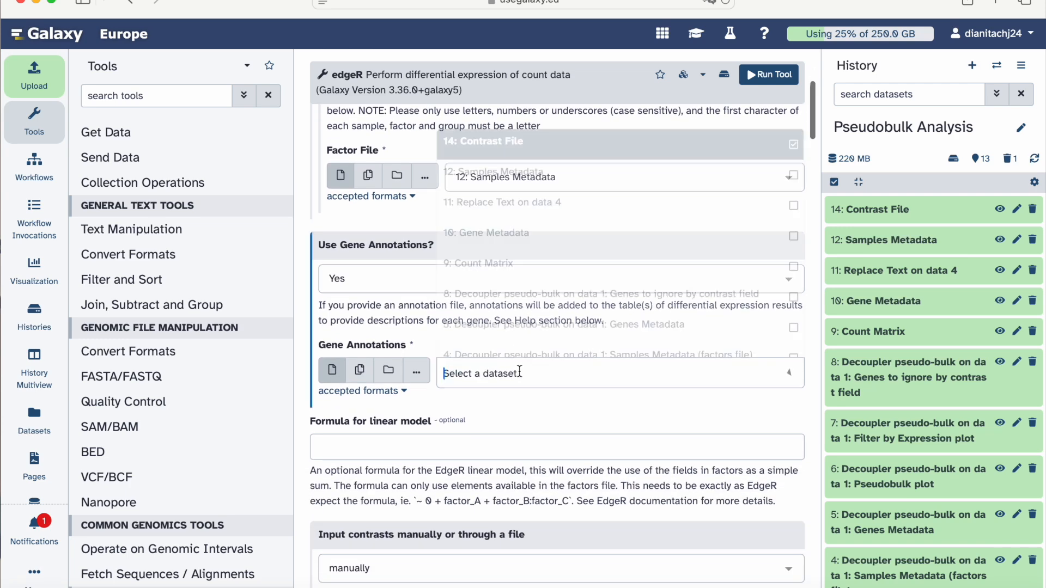
pyautogui.click(537, 233)
# Step: Enter "~ 0 + tissue" as the linear model formula, adapting the example formula from the field's help text
pyautogui.scroll(-1, 542, 231)
pyautogui.scroll(-1, 543, 232)
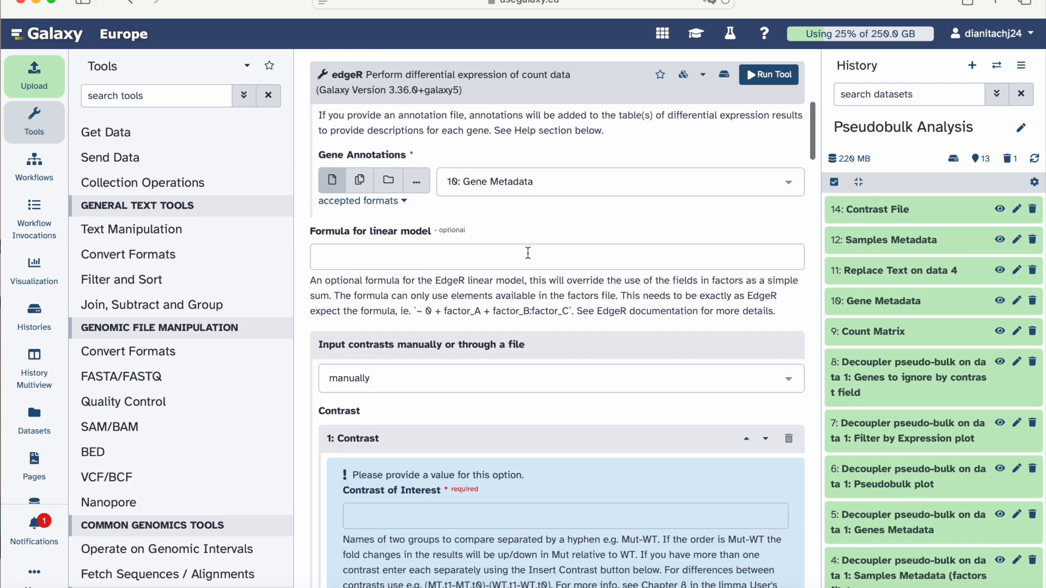
pyautogui.click(527, 252)
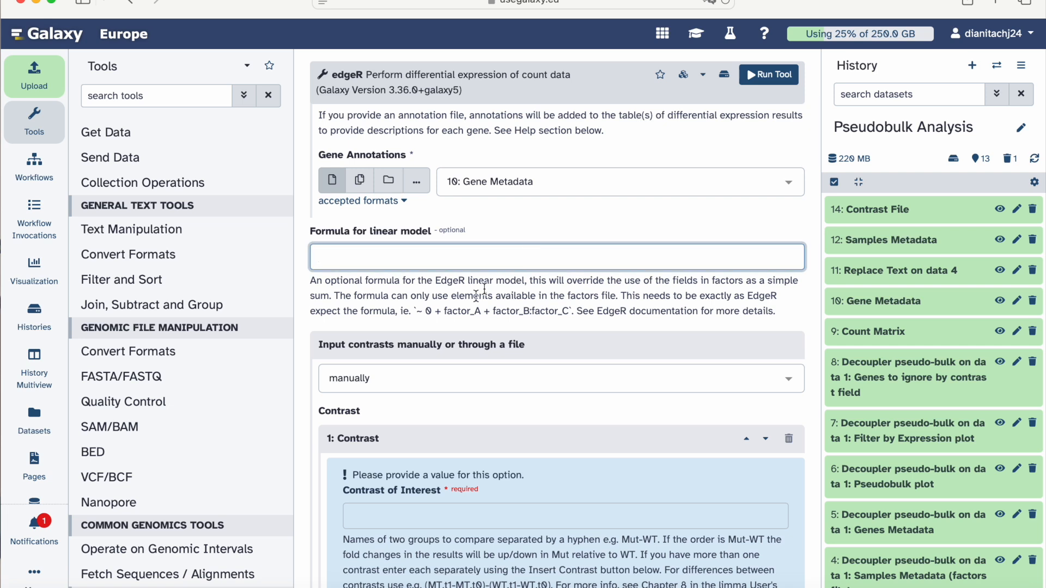
pyautogui.moveTo(417, 315); pyautogui.dragTo(483, 315)
pyautogui.hotkey('ctrl', 'c')
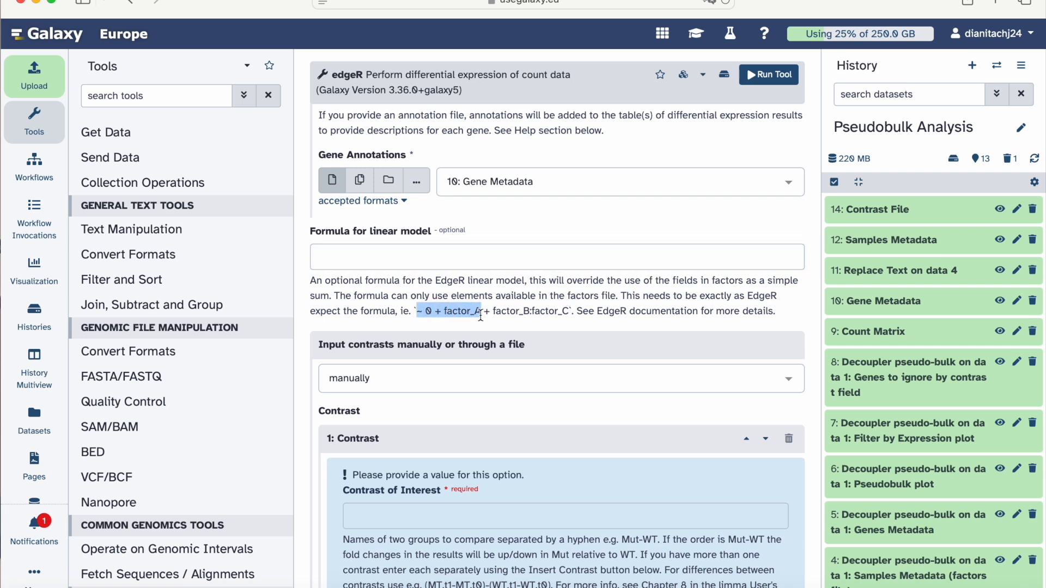
pyautogui.click(456, 254)
pyautogui.hotkey('ctrl', 'v')
pyautogui.press('BackSpace')
pyautogui.press('BackSpace')
pyautogui.press('BackSpace')
pyautogui.press('BackSpace')
pyautogui.press('BackSpace')
pyautogui.press('BackSpace')
pyautogui.press('BackSpace')
pyautogui.write('tissue')
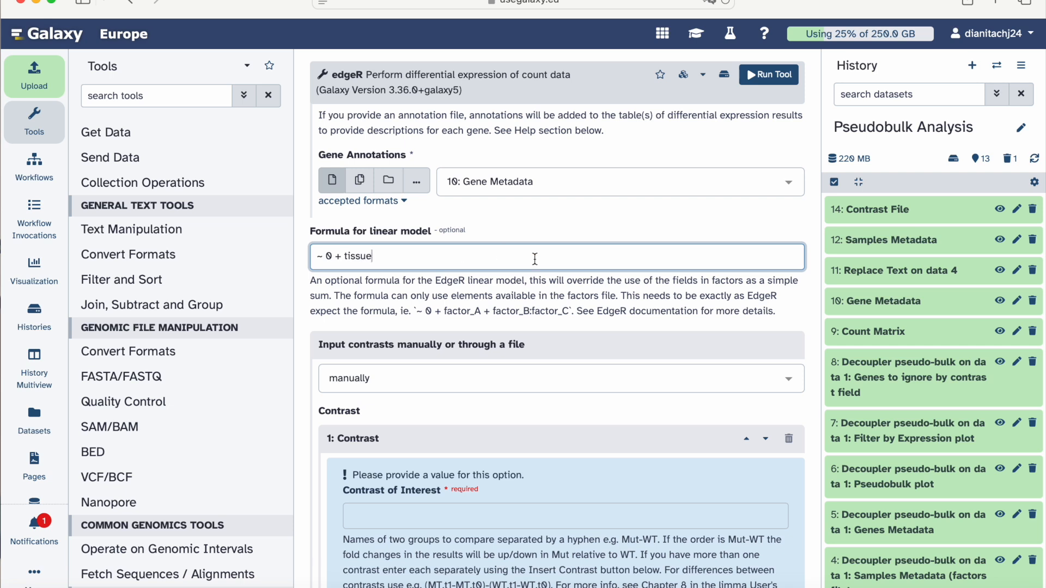
# Step: Check the linear model formula against the edgeR parameters in the training tutorial, and return to the tool form
pyautogui.click(695, 37)
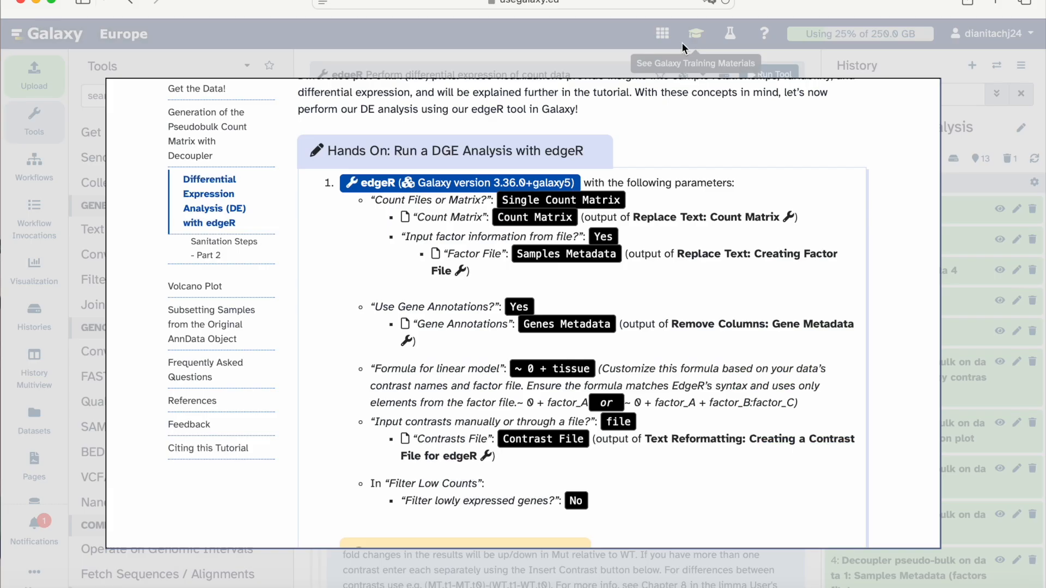
pyautogui.scroll(-2, 525, 233)
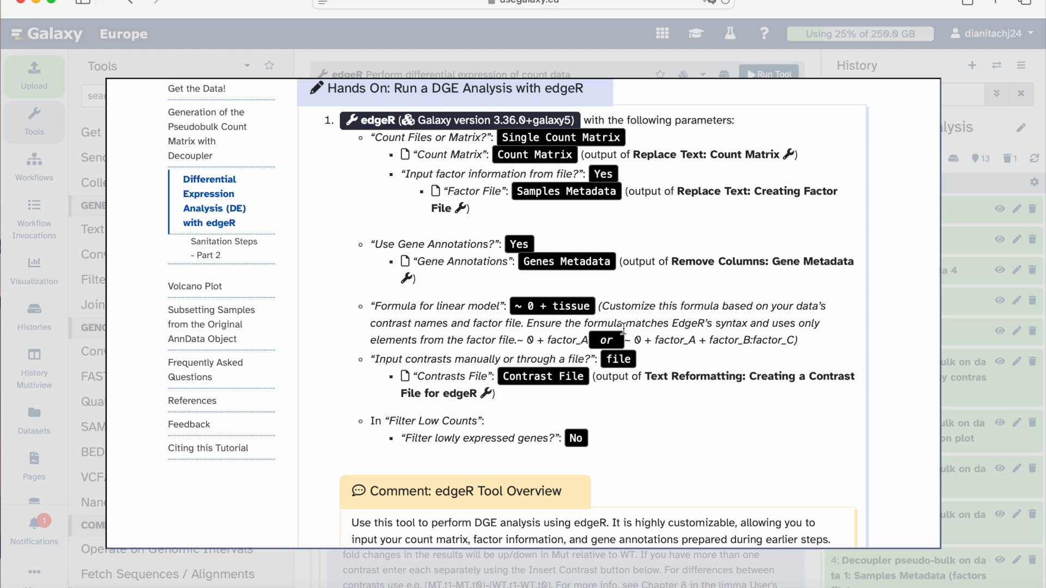
pyautogui.moveTo(514, 308); pyautogui.dragTo(548, 306)
pyautogui.click(569, 306)
pyautogui.click(632, 57)
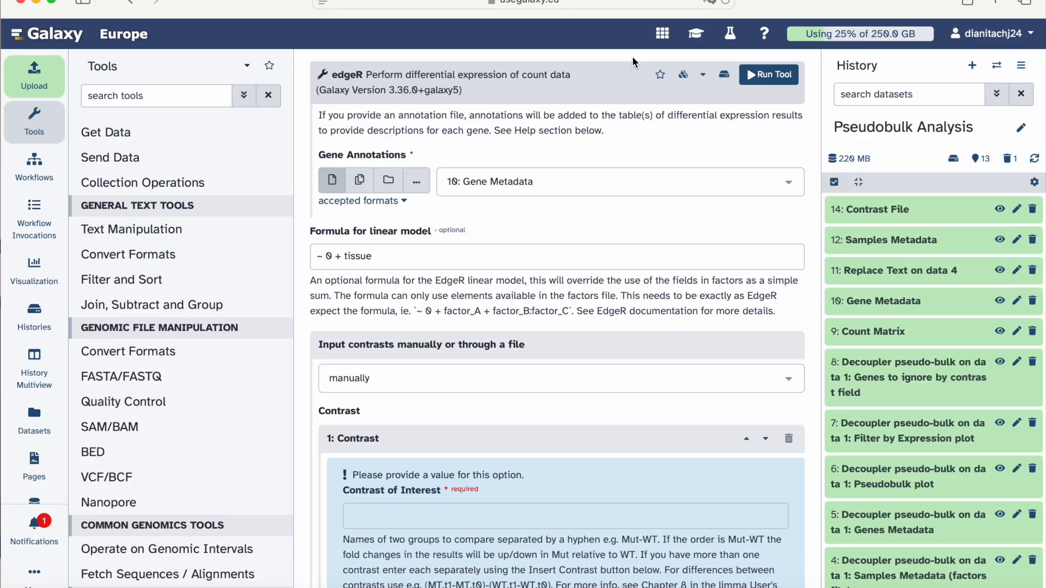
# Step: Set the contrasts to be input through a file and choose 14: Contrast File as the contrasts file
pyautogui.scroll(-3, 584, 263)
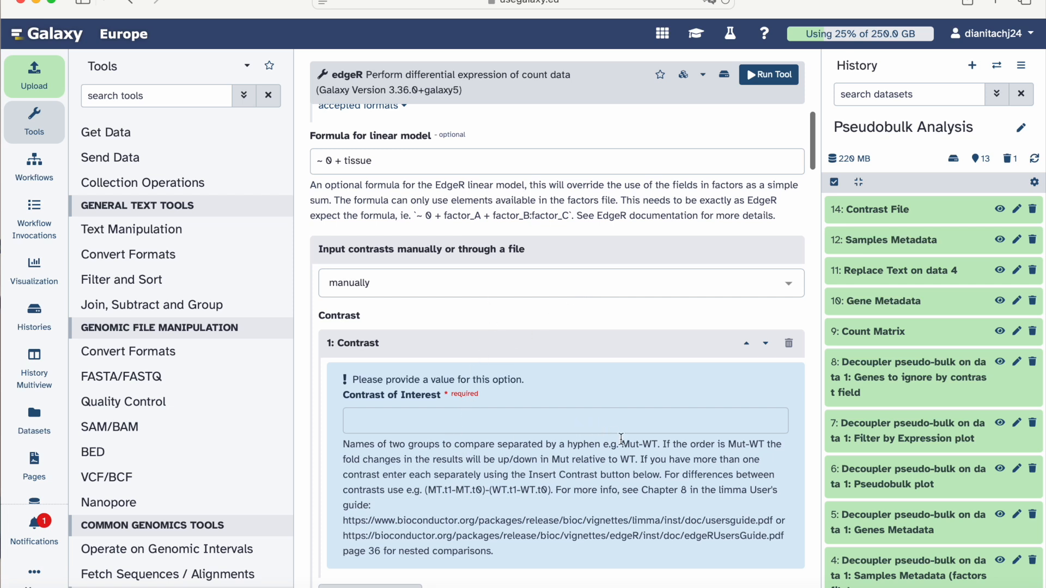
pyautogui.moveTo(624, 439); pyautogui.dragTo(656, 441)
pyautogui.moveTo(426, 489); pyautogui.dragTo(557, 489)
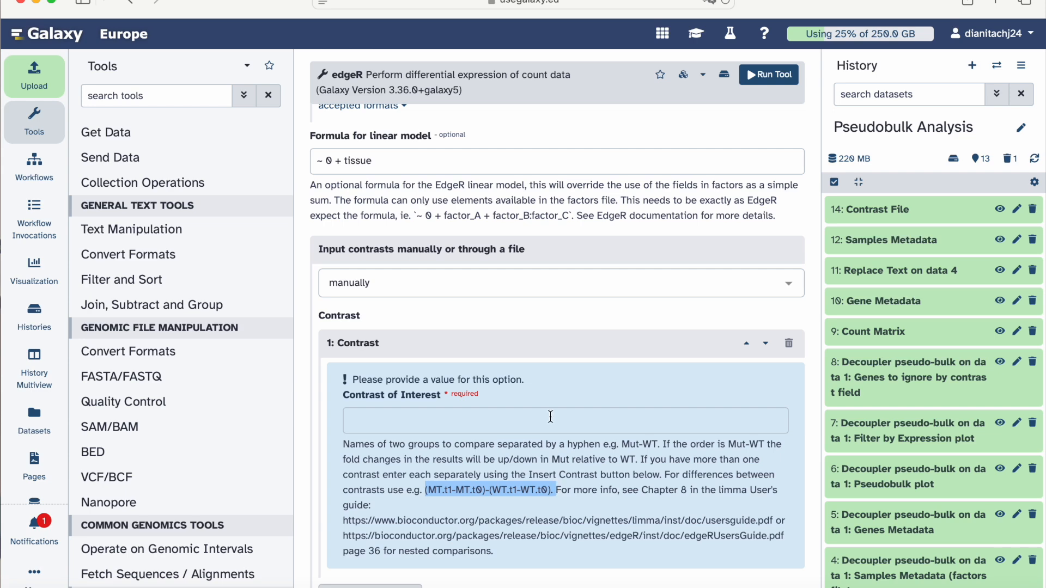
pyautogui.click(536, 281)
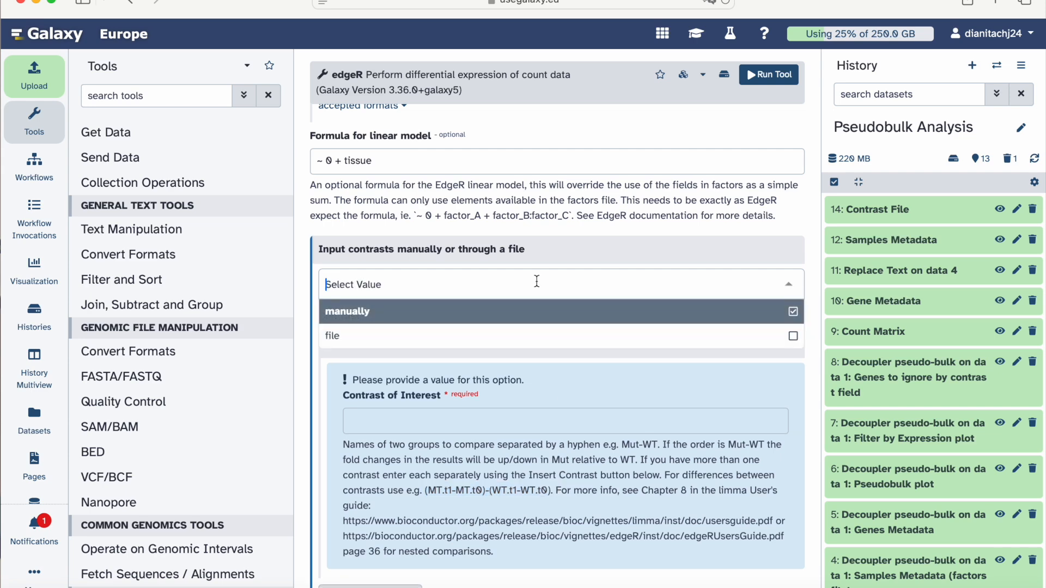
pyautogui.click(522, 335)
pyautogui.click(527, 341)
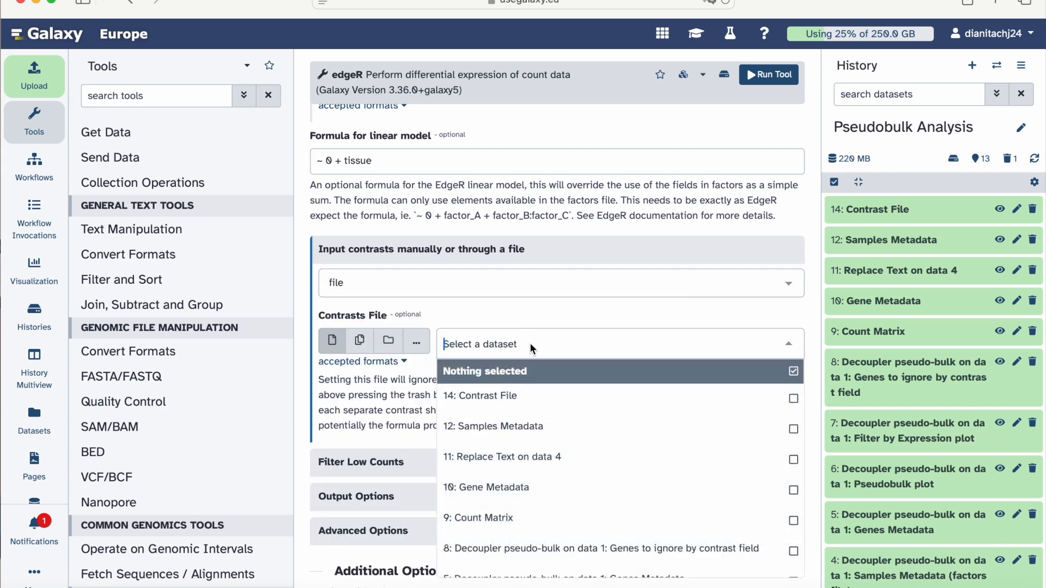
pyautogui.click(531, 396)
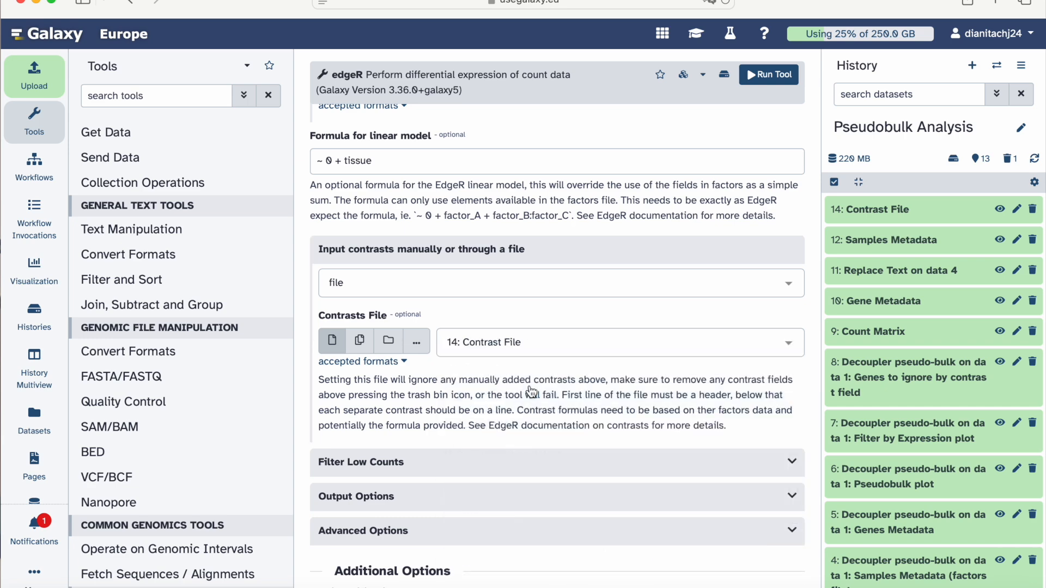
# Step: Check the form's settings against the edgeR parameters in the training tutorial, down to Filter Low Counts, and return to the tool form
pyautogui.scroll(10, 540, 354)
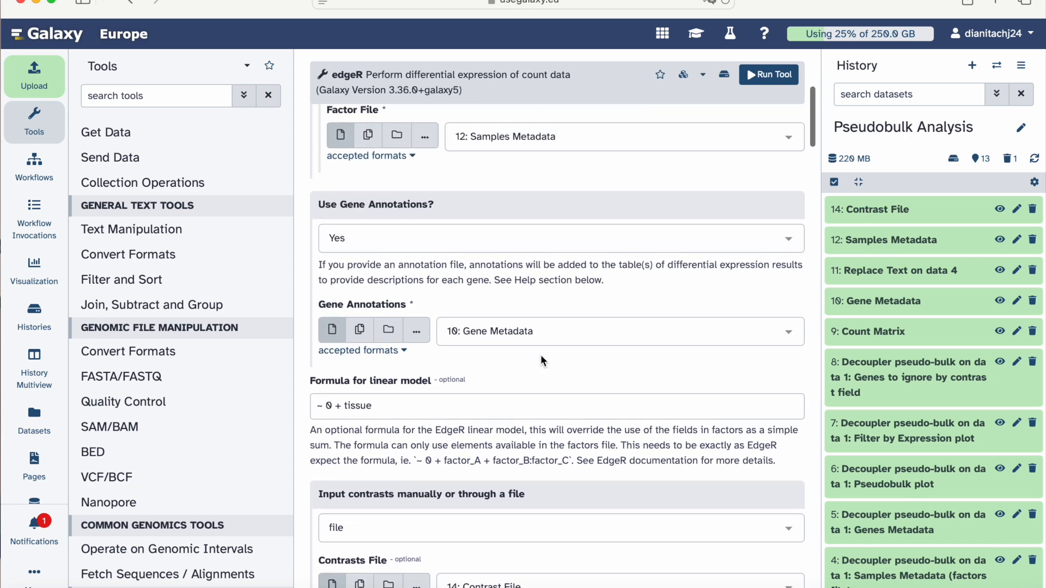
pyautogui.click(696, 33)
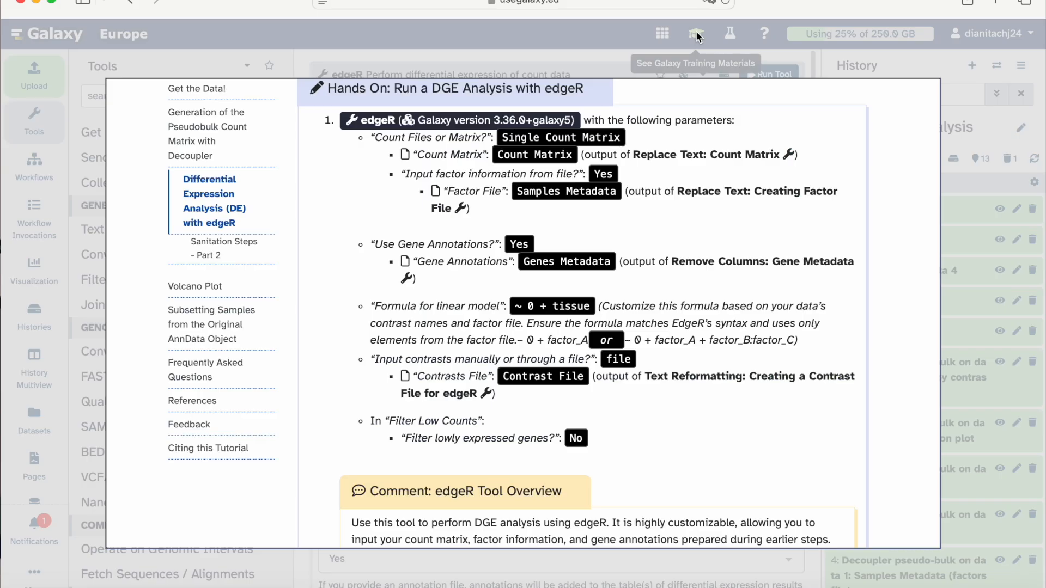
pyautogui.scroll(1, 590, 252)
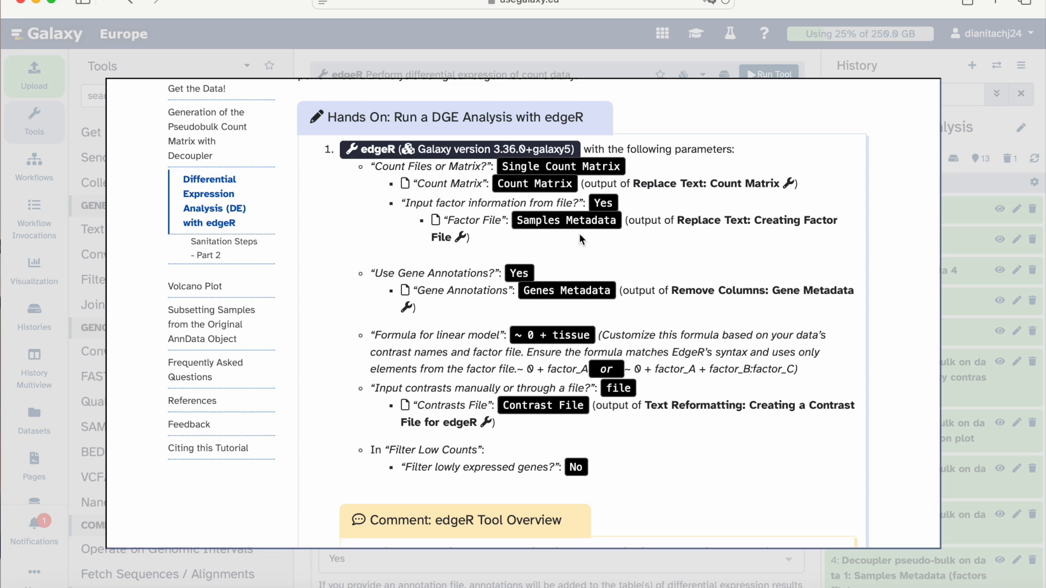
pyautogui.scroll(-2, 566, 329)
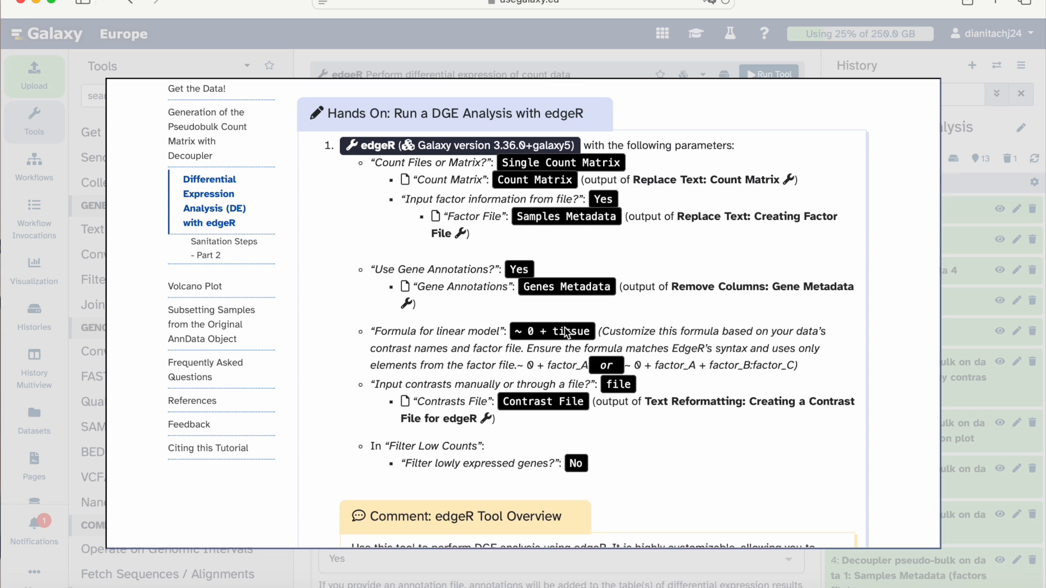
pyautogui.scroll(-4, 564, 331)
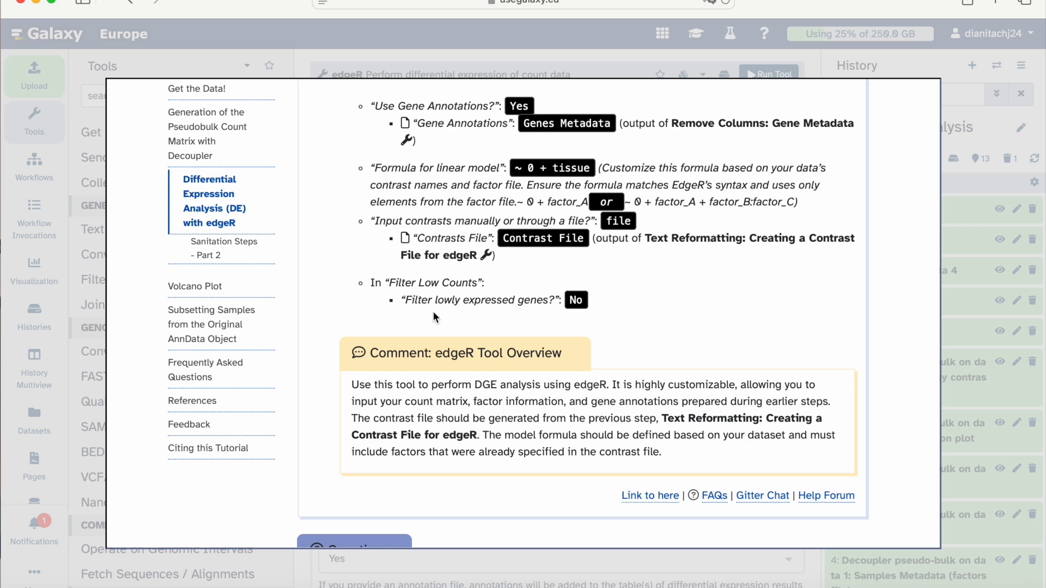
pyautogui.click(447, 43)
# Step: Expand the Filter Low Counts and Output Options sections and review their settings
pyautogui.scroll(-5, 472, 305)
pyautogui.scroll(-4, 473, 306)
pyautogui.click(461, 368)
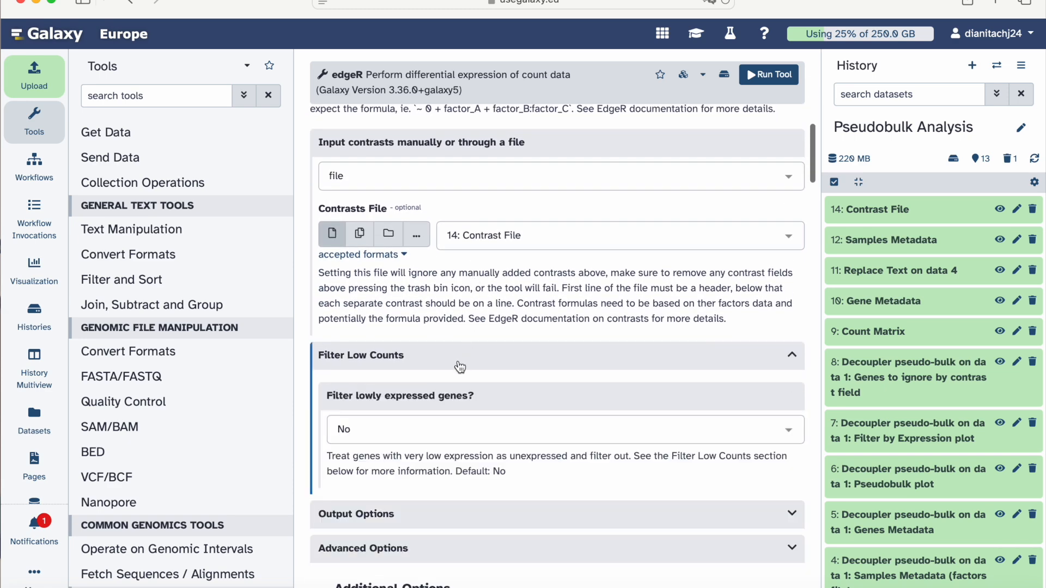
pyautogui.scroll(-3, 461, 367)
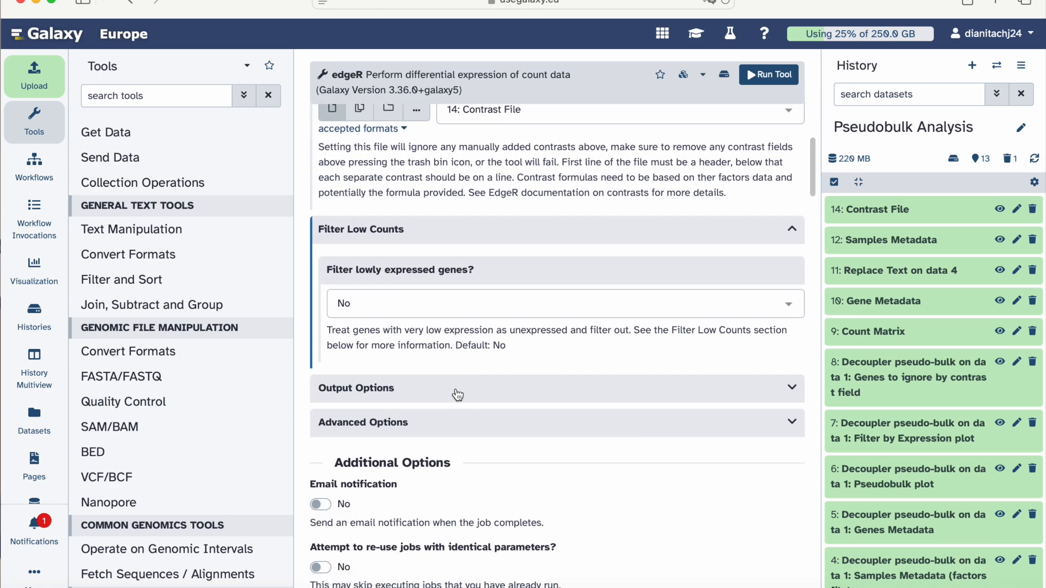
pyautogui.click(458, 394)
pyautogui.scroll(-3, 456, 394)
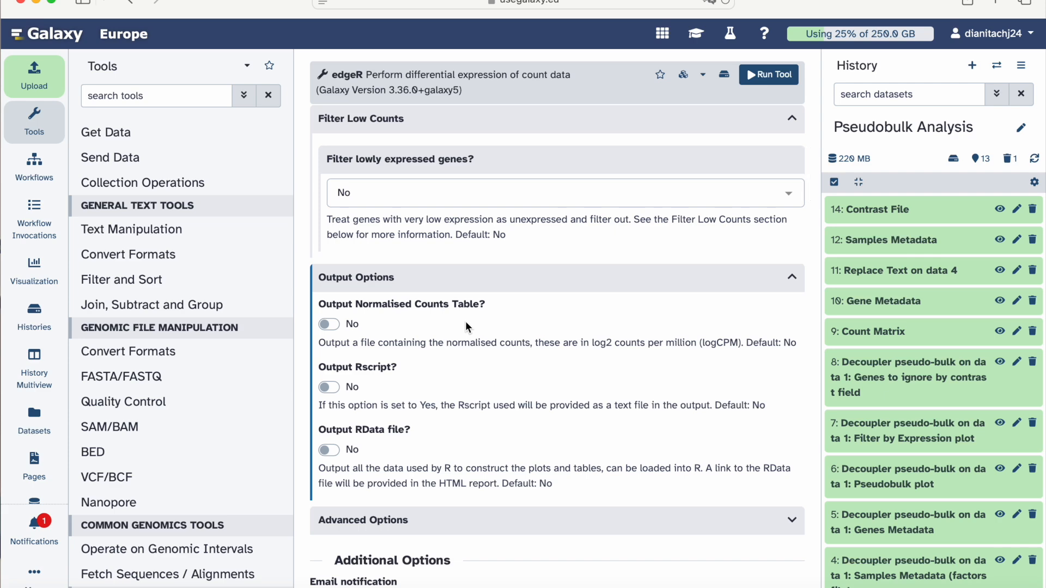
pyautogui.scroll(-2, 466, 322)
pyautogui.scroll(-2, 466, 327)
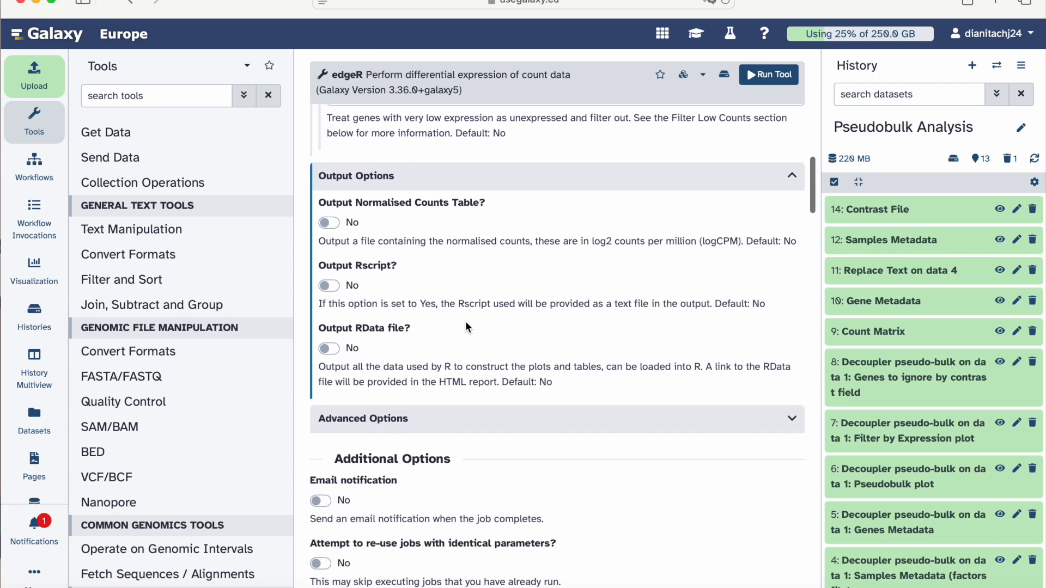
# Step: Review the thresholds, adjustment and normalisation methods in the Advanced Options, and run the edgeR tool
pyautogui.click(456, 420)
pyautogui.scroll(-8, 457, 422)
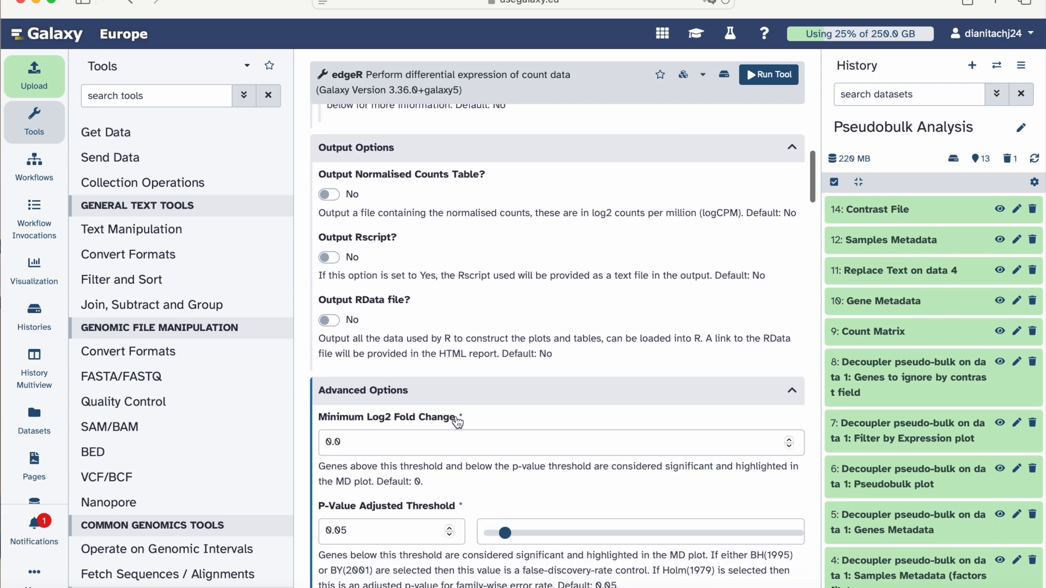
pyautogui.scroll(-2, 457, 422)
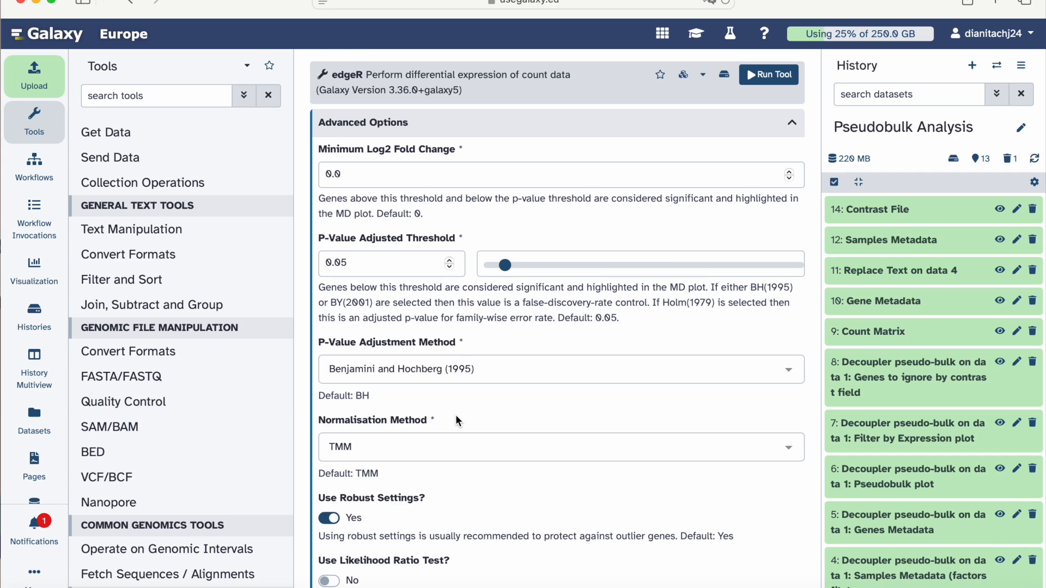
pyautogui.scroll(-1, 455, 414)
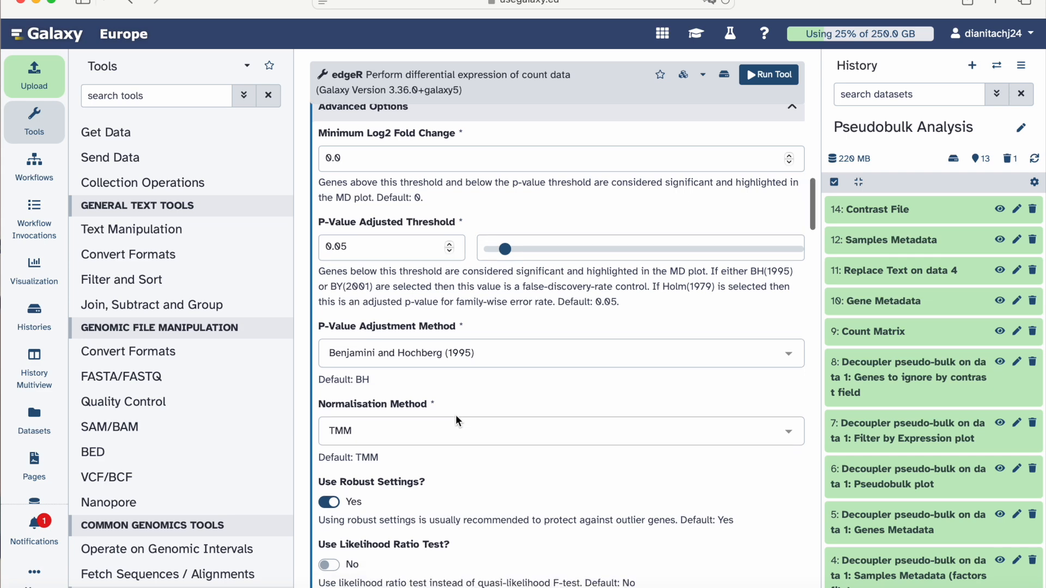
pyautogui.scroll(-2, 469, 197)
pyautogui.scroll(-2, 469, 202)
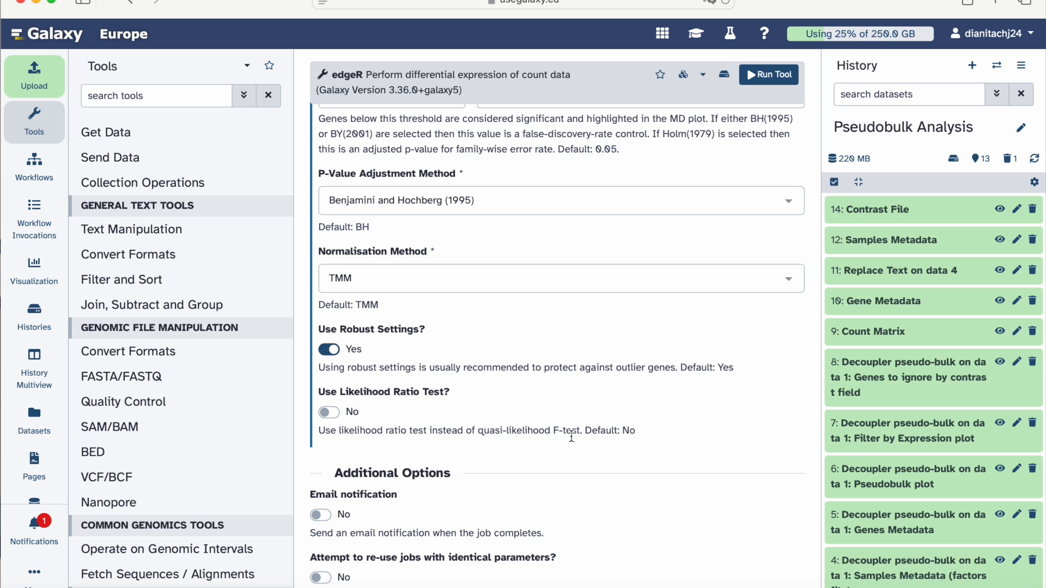
pyautogui.scroll(1, 576, 437)
pyautogui.scroll(15, 576, 437)
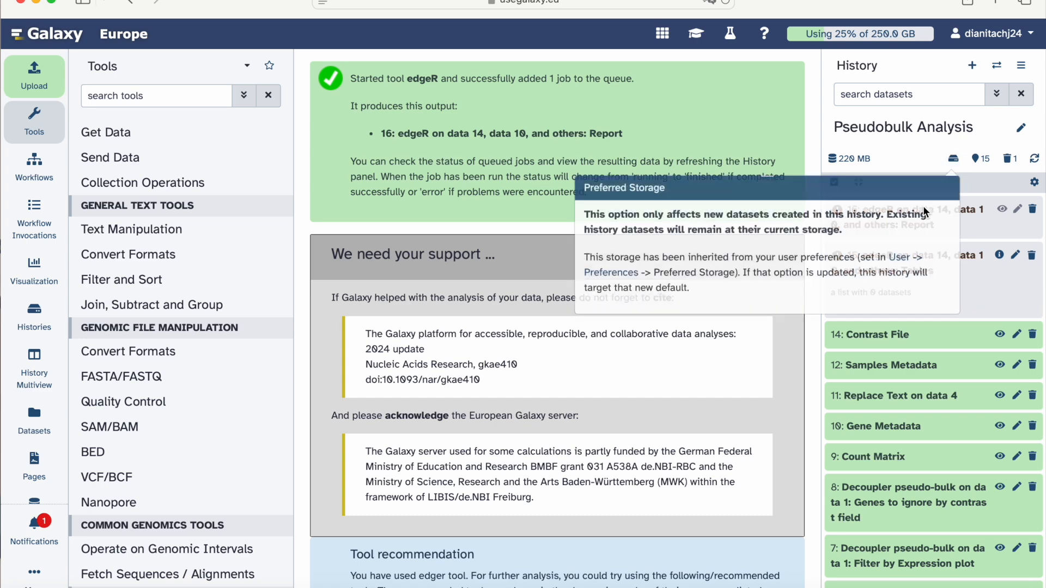
# Step: Expand the details of the edgeR report in the history, and look briefly at the Contrast File's preview
pyautogui.click(963, 214)
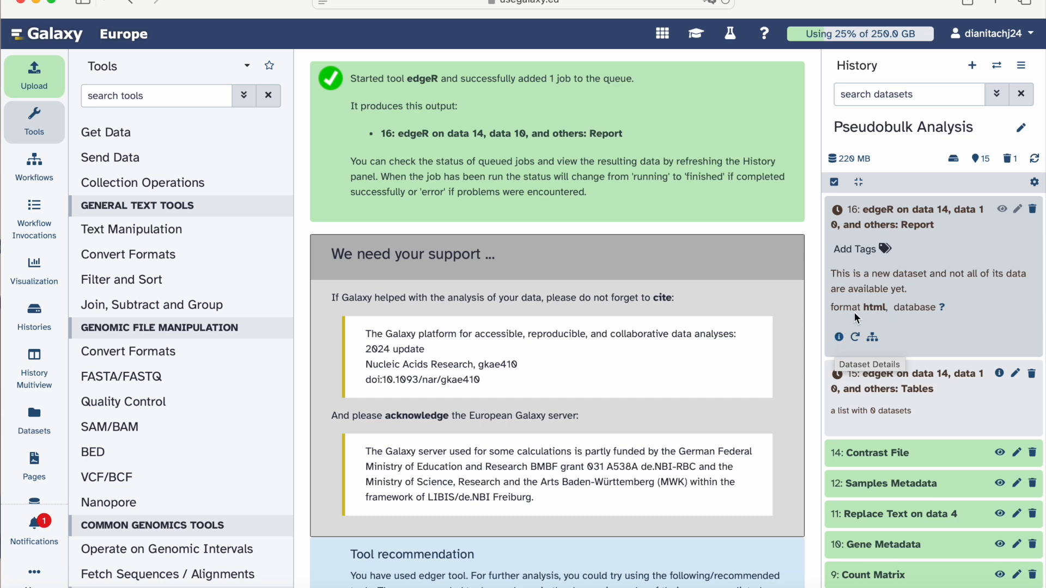
pyautogui.click(844, 444)
pyautogui.scroll(-1, 871, 463)
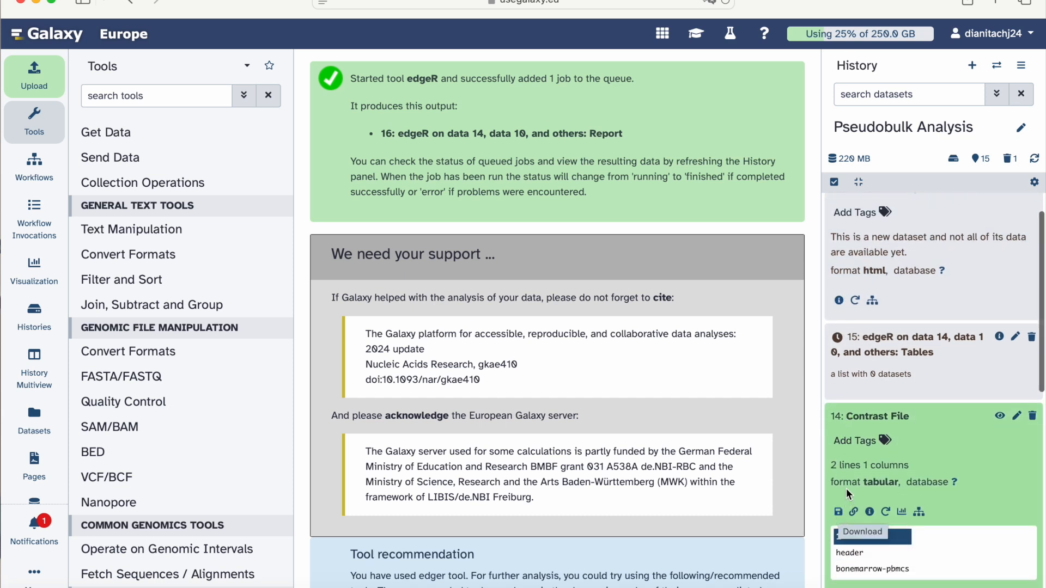
pyautogui.click(879, 403)
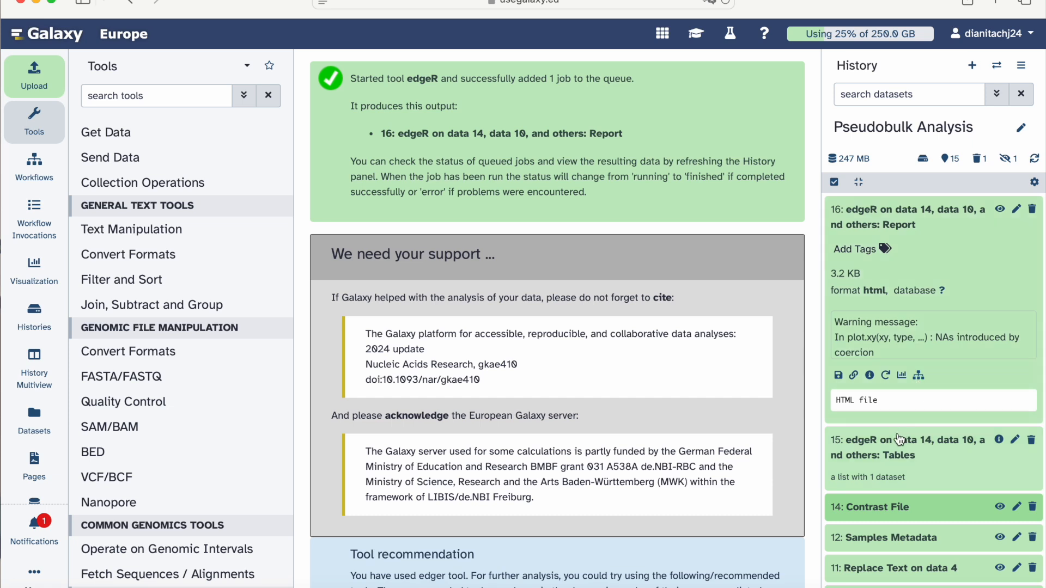
# Step: Open the edgeR_bonemarrow-pbmcs table from the edgeR Tables collection, examine its columns, and return to the history
pyautogui.click(898, 452)
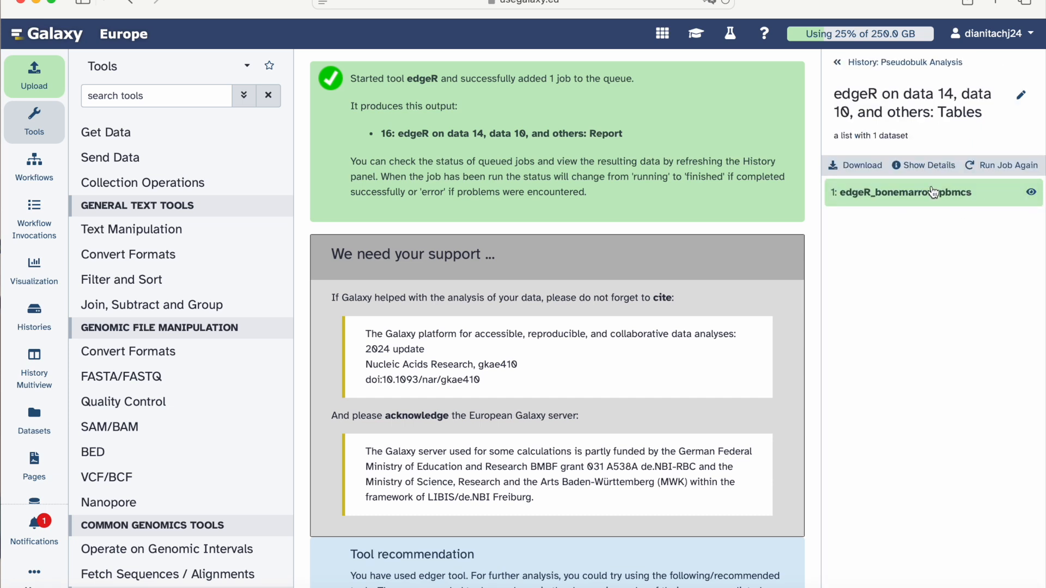
pyautogui.click(1032, 193)
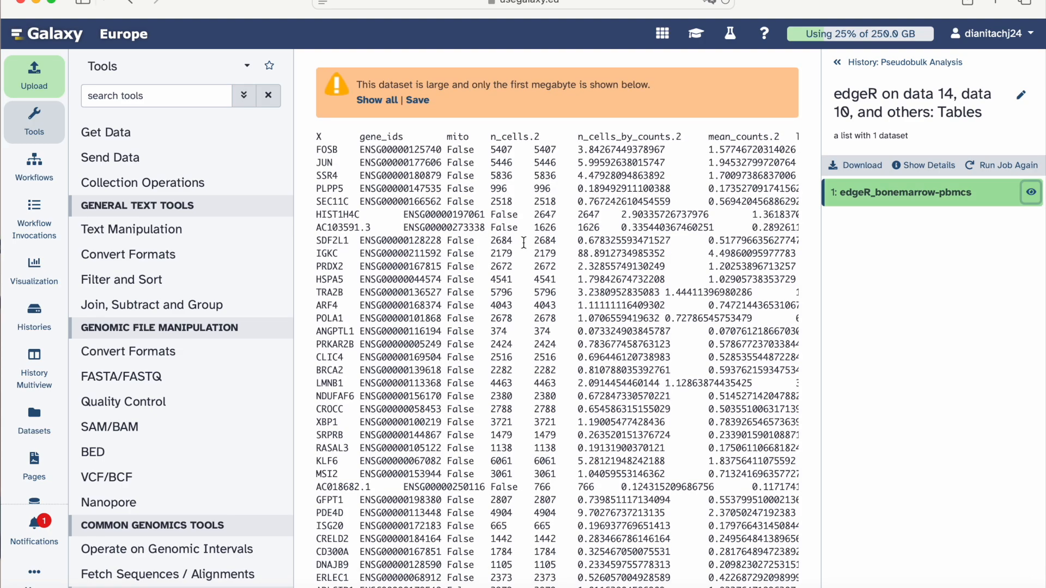
pyautogui.hscroll(3, 524, 242)
pyautogui.hscroll(10, 524, 242)
pyautogui.hscroll(12, 524, 242)
pyautogui.hscroll(-20, 524, 241)
pyautogui.hscroll(-3, 523, 242)
pyautogui.click(941, 64)
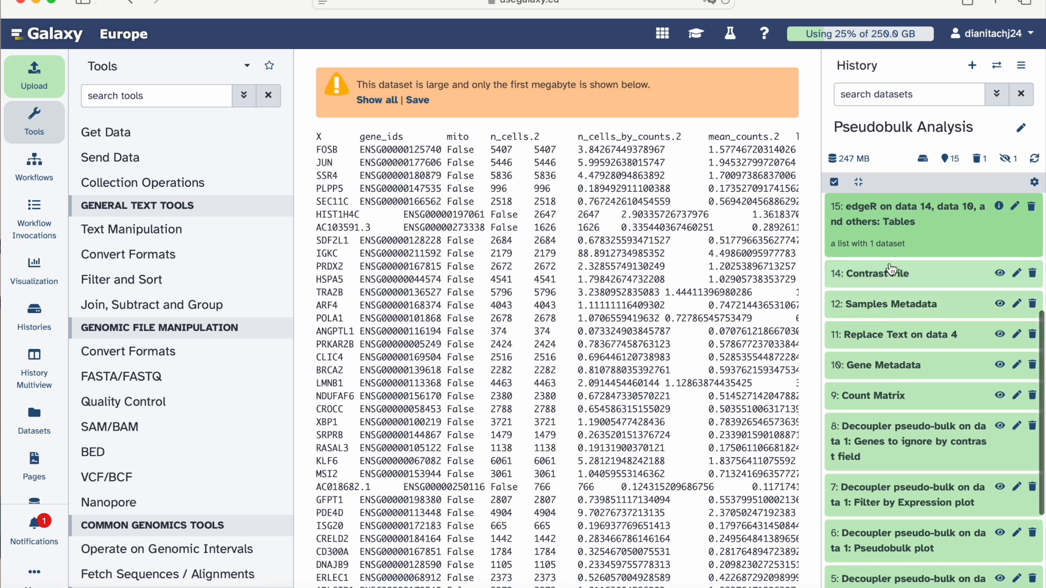
# Step: Display the edgeR report with the tool list hidden and examine the MDS plot for tissue
pyautogui.scroll(4, 889, 264)
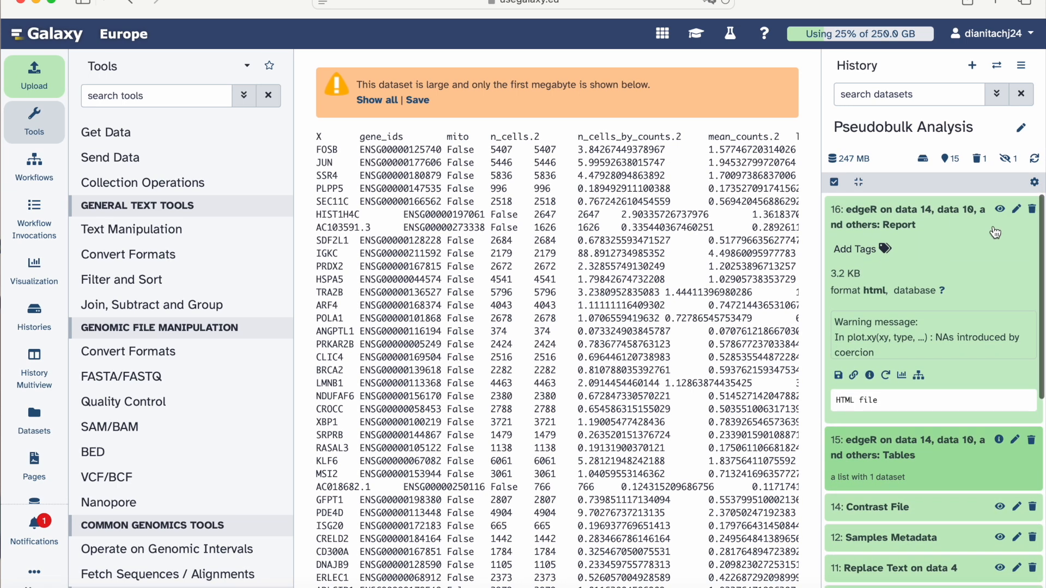
pyautogui.click(999, 209)
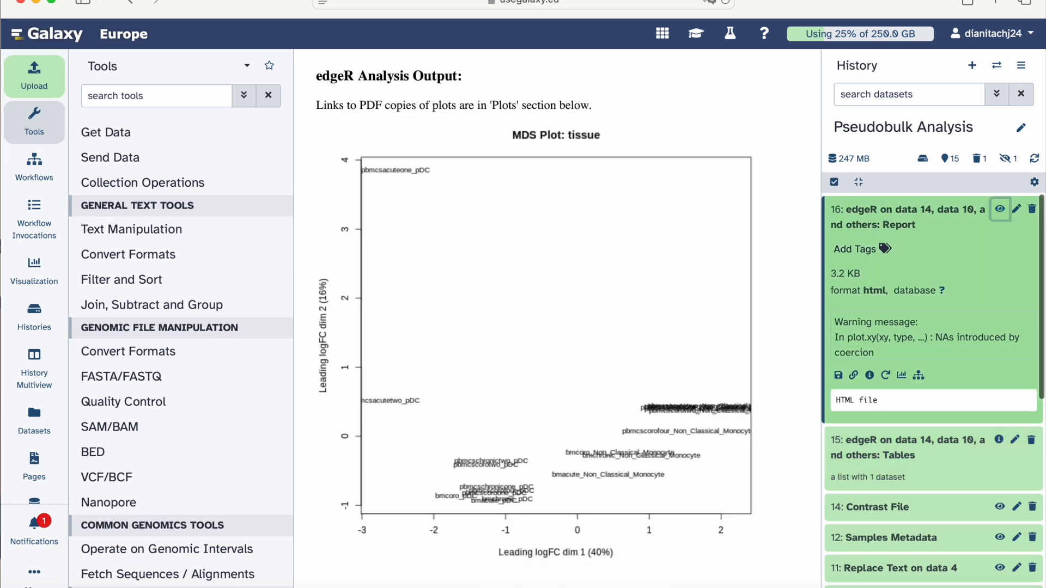
pyautogui.click(36, 124)
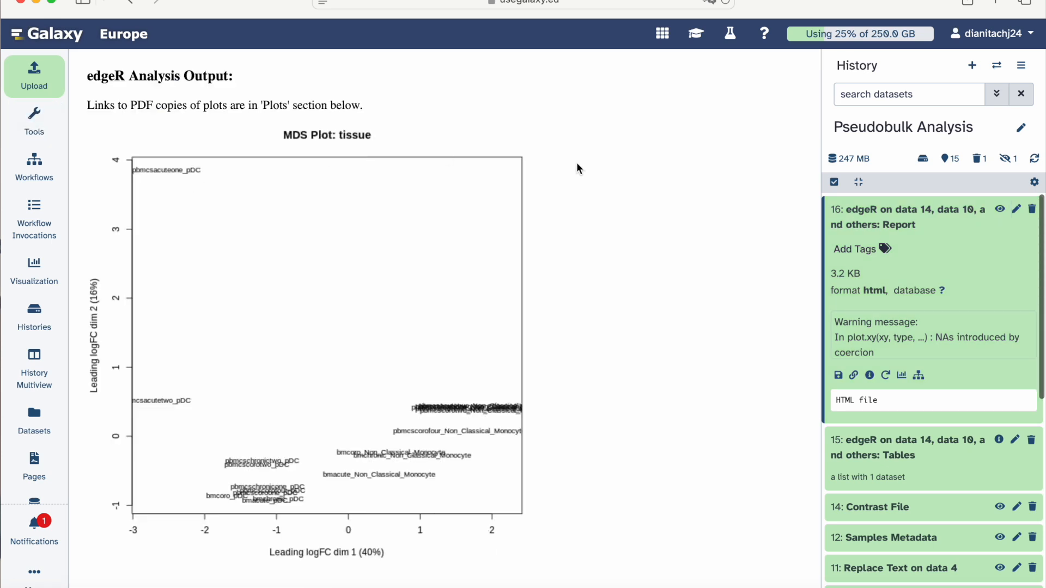
pyautogui.scroll(-1, 471, 187)
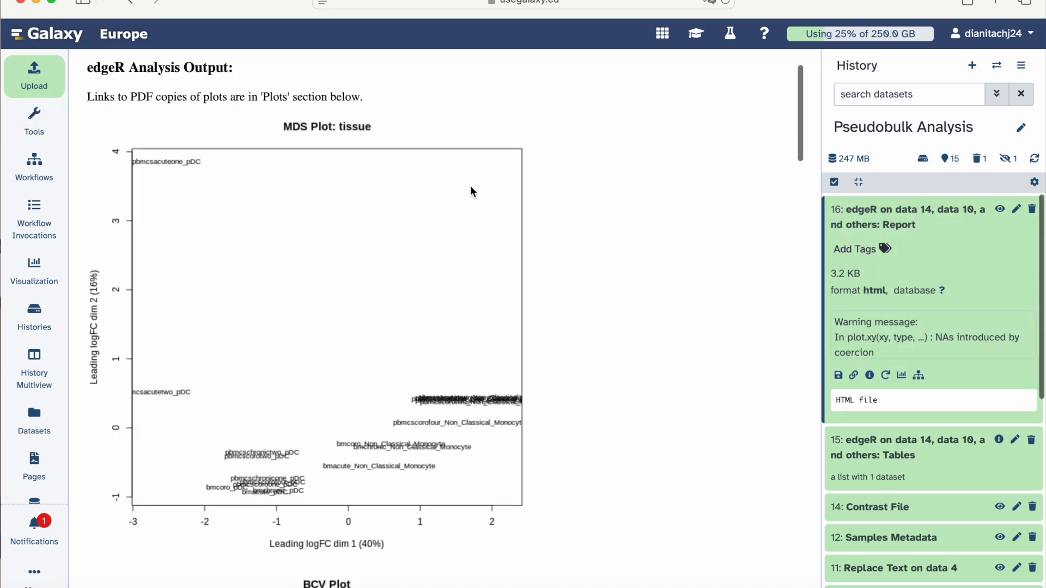
pyautogui.scroll(-4, 472, 190)
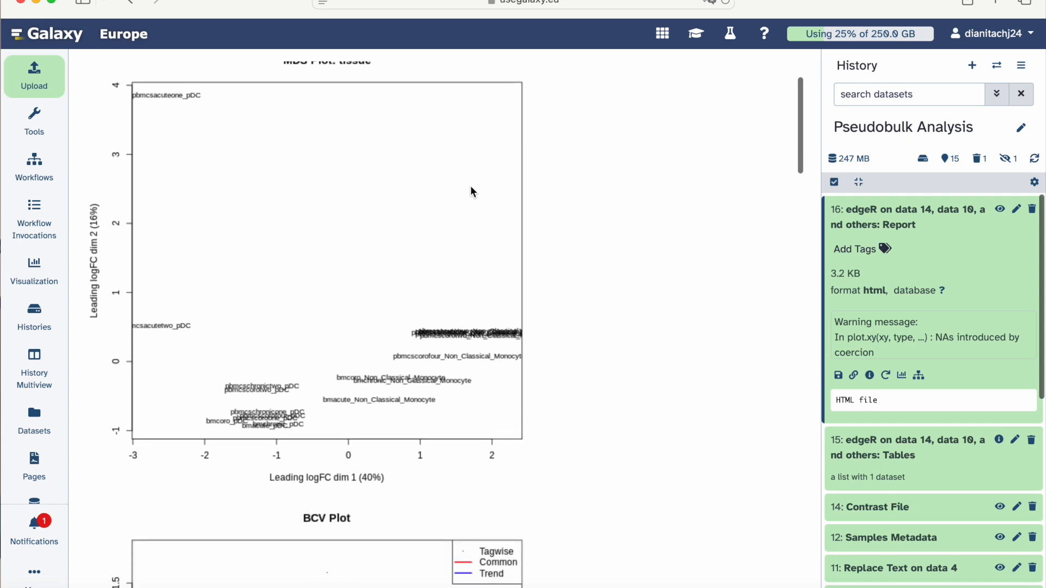
pyautogui.scroll(3, 472, 191)
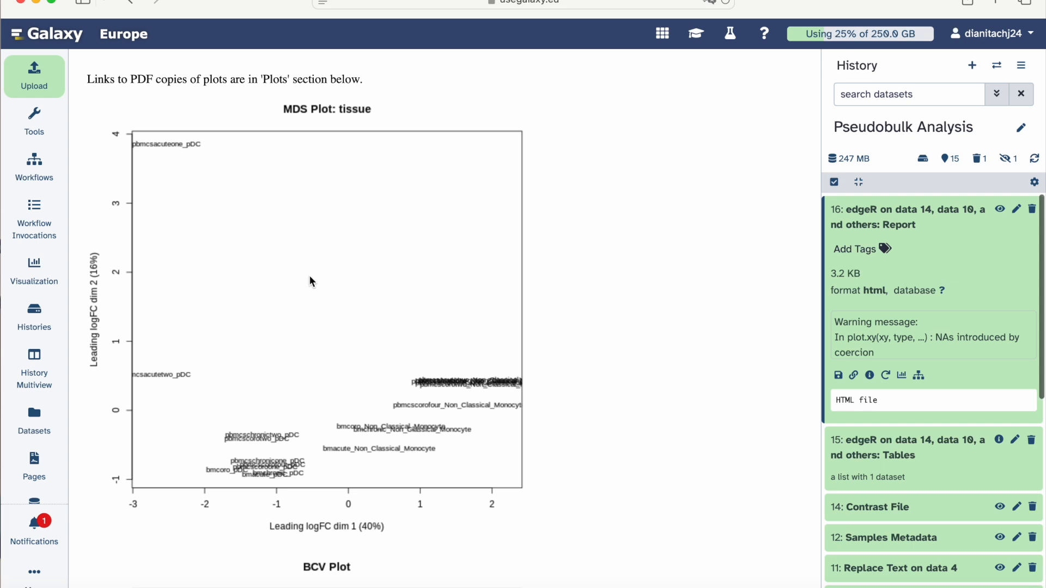
pyautogui.scroll(-1, 364, 244)
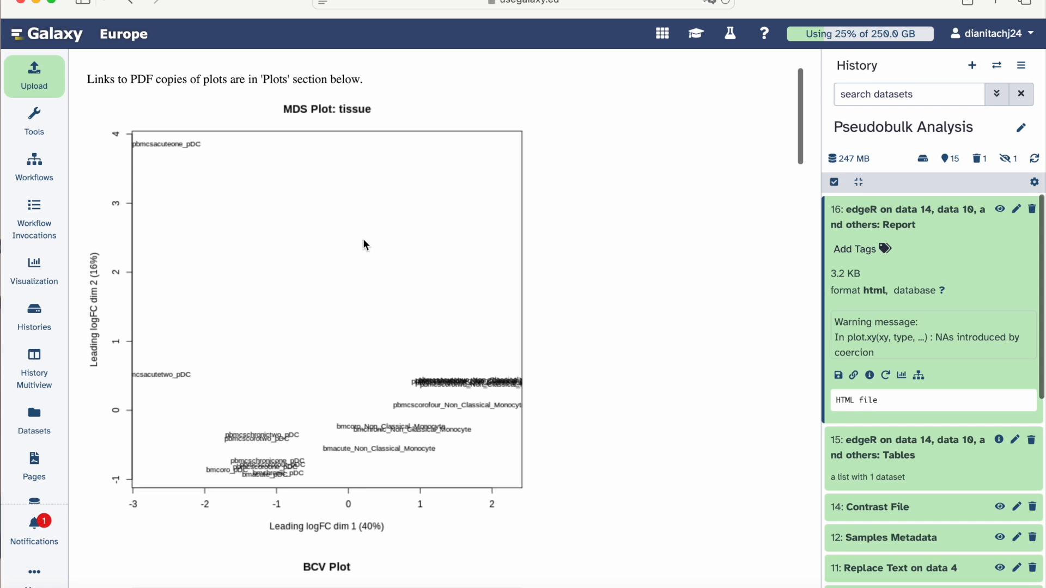
# Step: Examine the report's remaining plots and the bonemarrow-pbmcs row of the Differential Expression Counts table
pyautogui.scroll(-7, 334, 173)
pyautogui.scroll(-12, 333, 173)
pyautogui.scroll(-10, 334, 173)
pyautogui.scroll(-2, 333, 173)
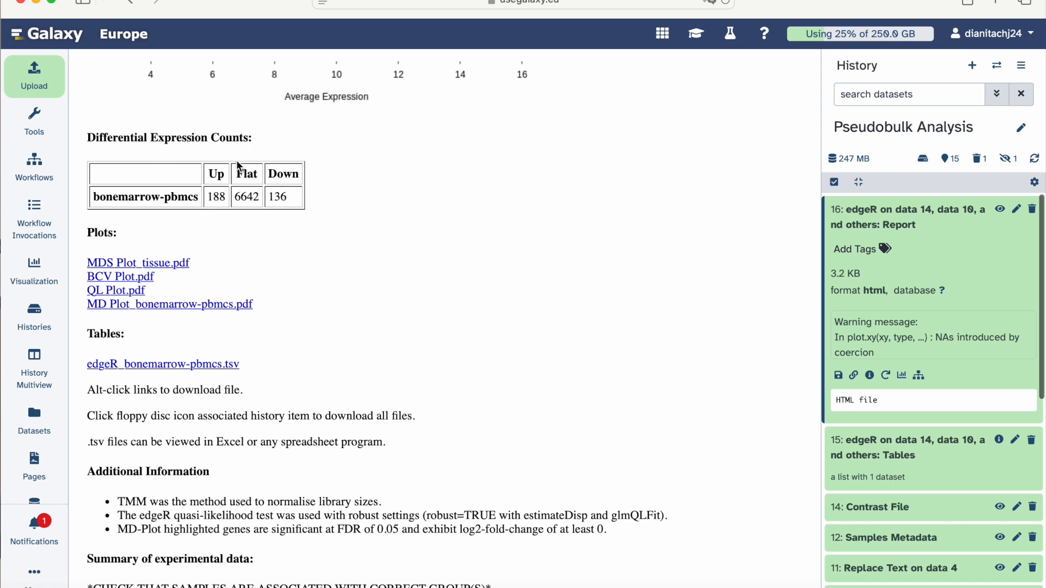
pyautogui.moveTo(94, 196); pyautogui.dragTo(192, 198)
pyautogui.click(192, 198)
pyautogui.moveTo(95, 196); pyautogui.dragTo(199, 207)
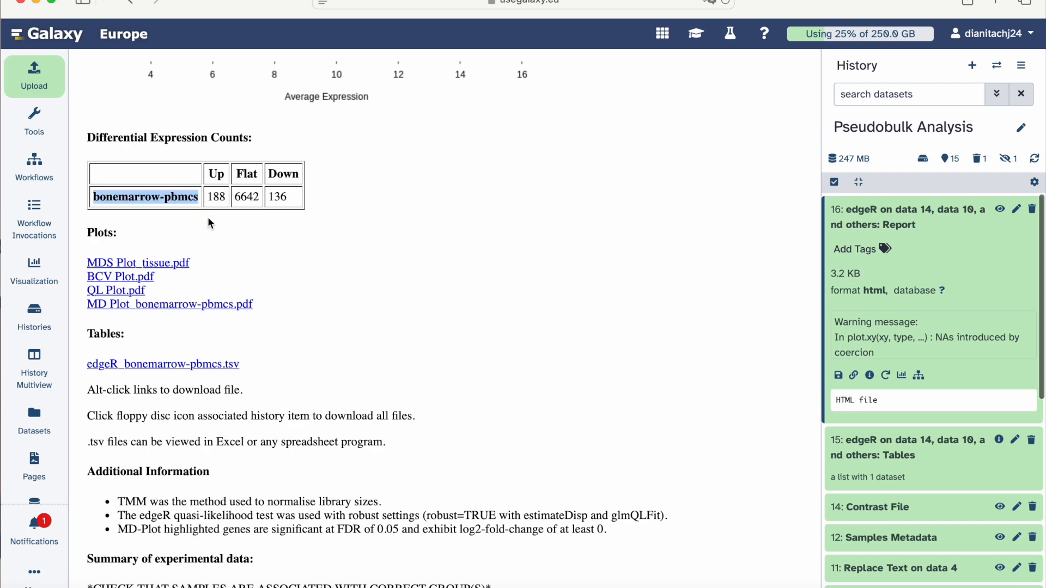
pyautogui.click(208, 218)
# Step: Examine the report's summary of experimental data to check each sample's assigned tissue group
pyautogui.scroll(-3, 207, 222)
pyautogui.scroll(-15, 207, 222)
pyautogui.scroll(-6, 206, 220)
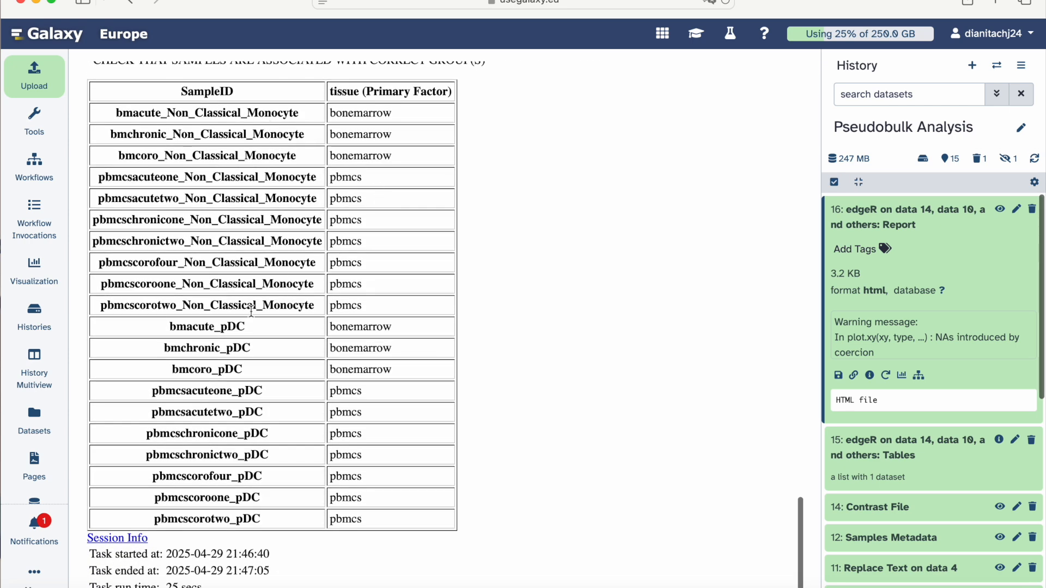
# Step: Review the edgeR report's MD plot and MDS plot again, and collapse the report's entry in the history
pyautogui.scroll(15, 250, 311)
pyautogui.scroll(20, 251, 312)
pyautogui.scroll(3, 257, 299)
pyautogui.scroll(-3, 257, 299)
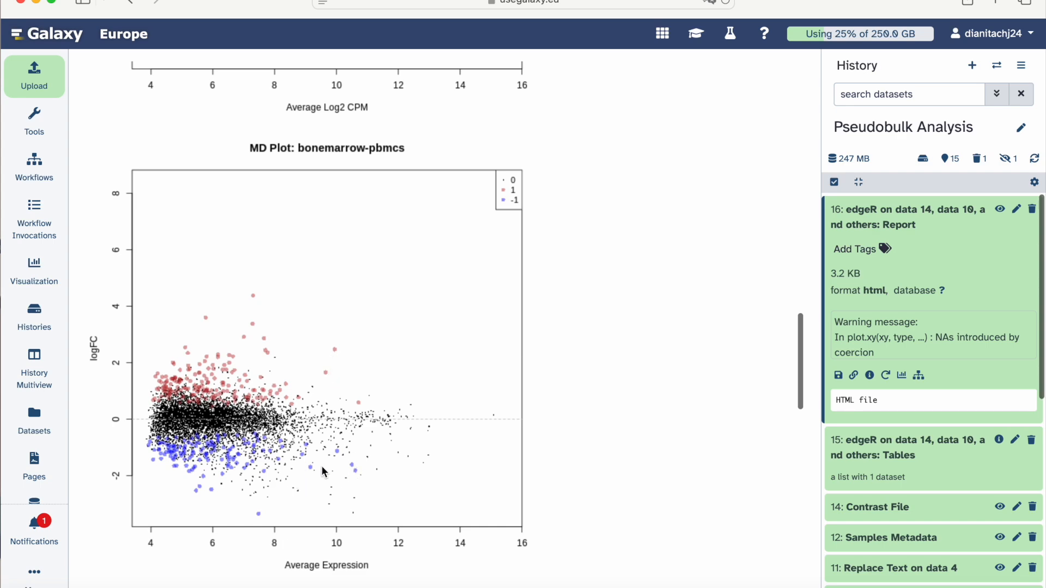
pyautogui.scroll(20, 321, 465)
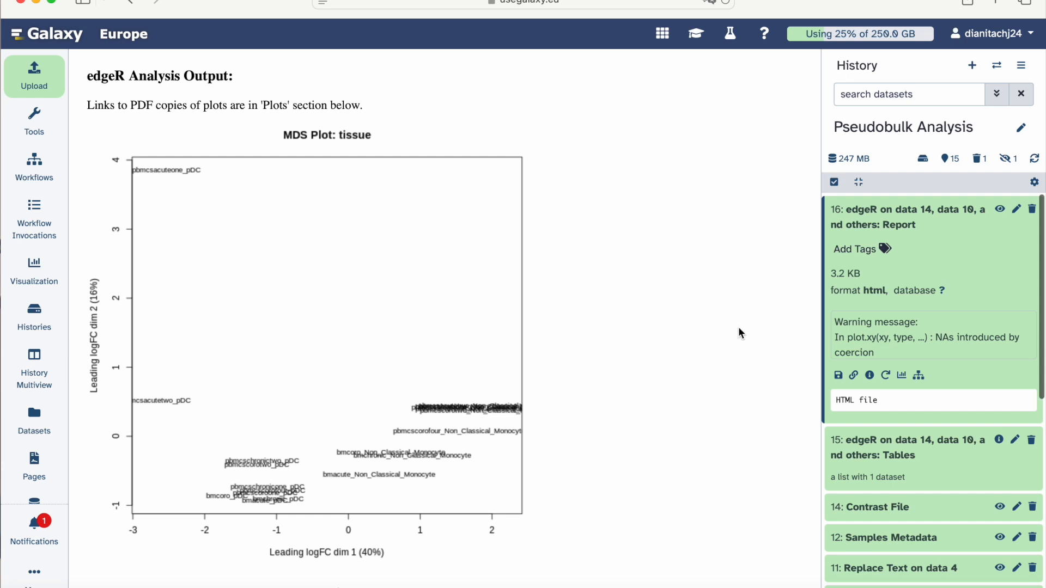
pyautogui.click(894, 214)
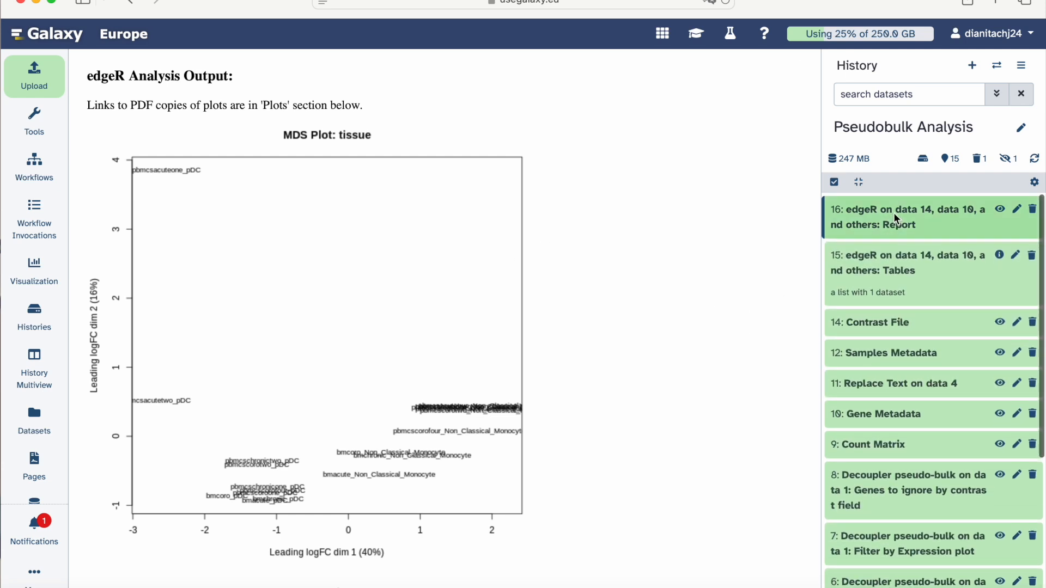
# Step: Return to the training tutorial, expand the solution to the edgeR question, and read the descriptions of the output files
pyautogui.click(695, 34)
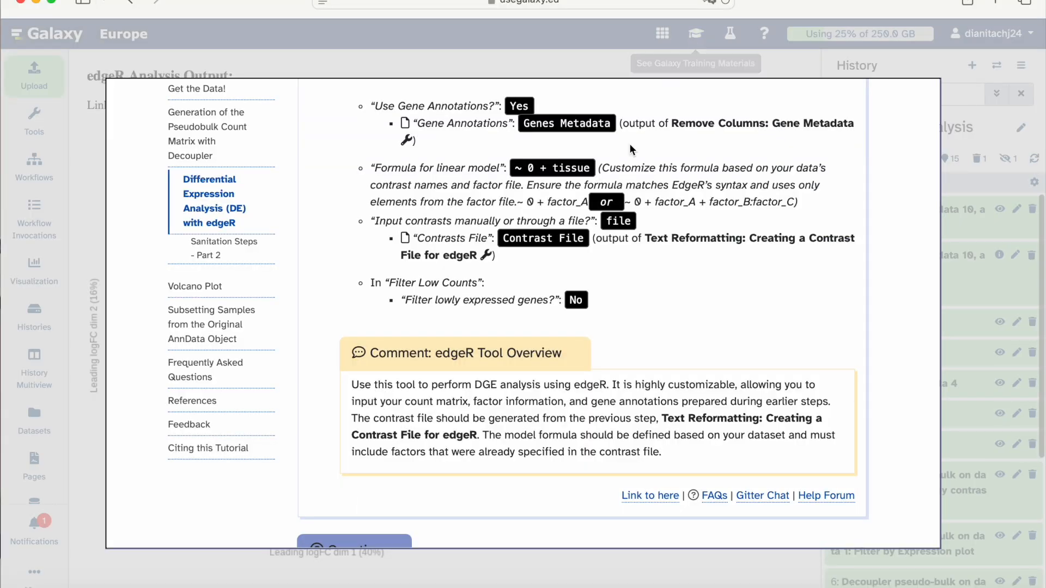
pyautogui.scroll(-6, 593, 220)
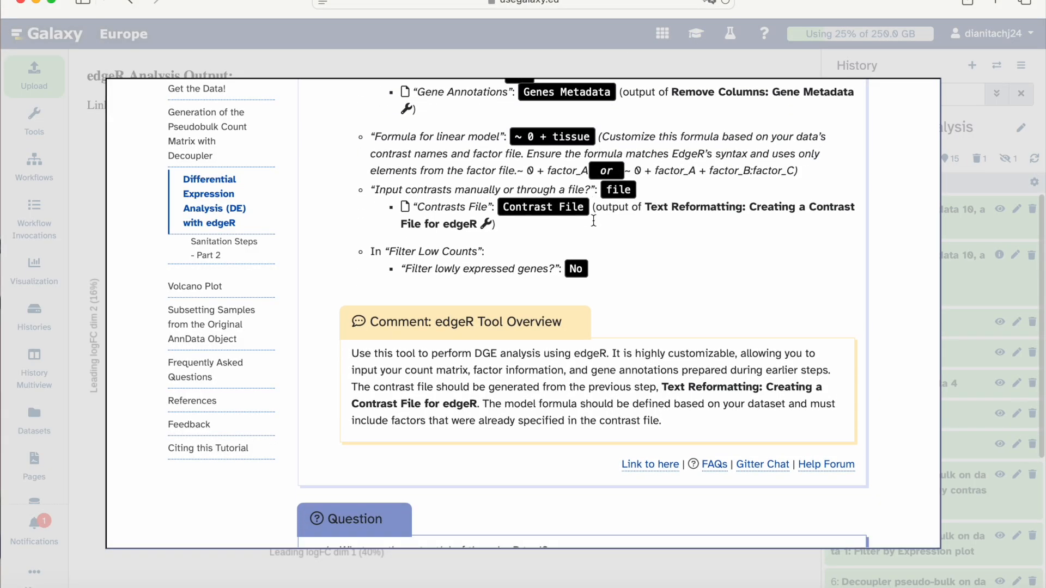
pyautogui.scroll(-2, 593, 221)
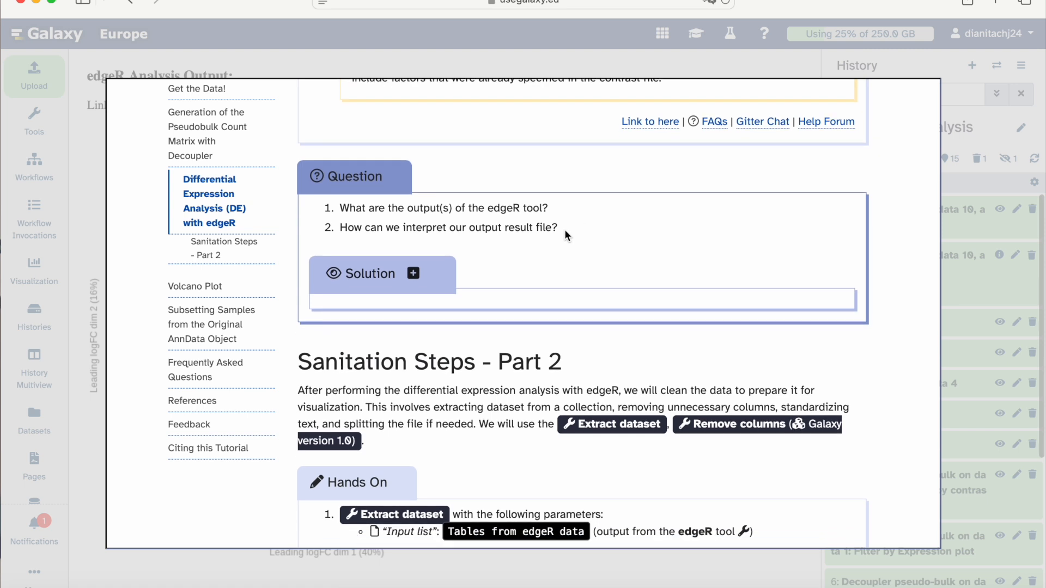
pyautogui.click(413, 275)
pyautogui.scroll(-2, 411, 291)
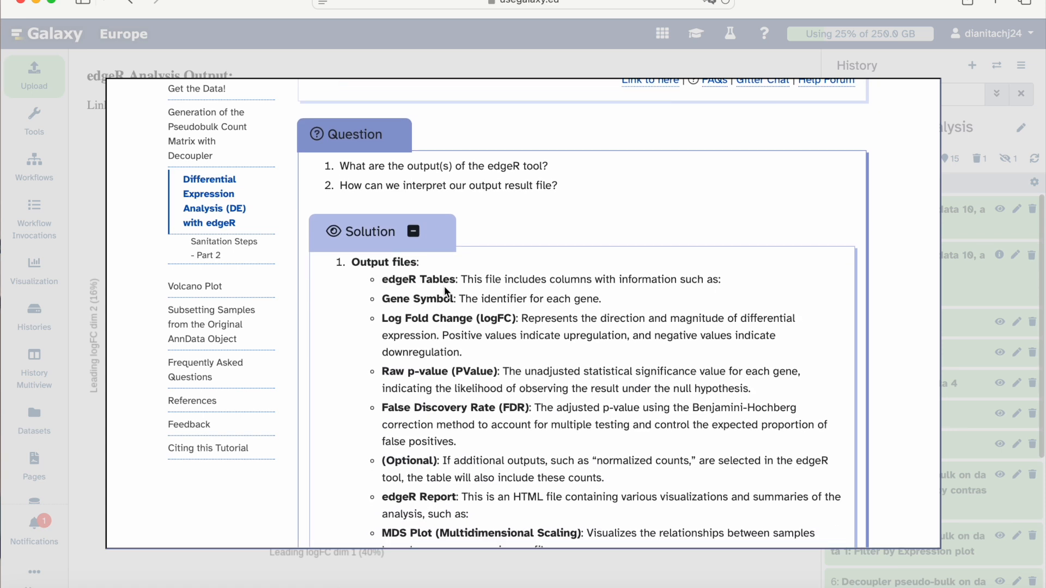
pyautogui.scroll(-2, 444, 286)
pyautogui.scroll(-6, 443, 286)
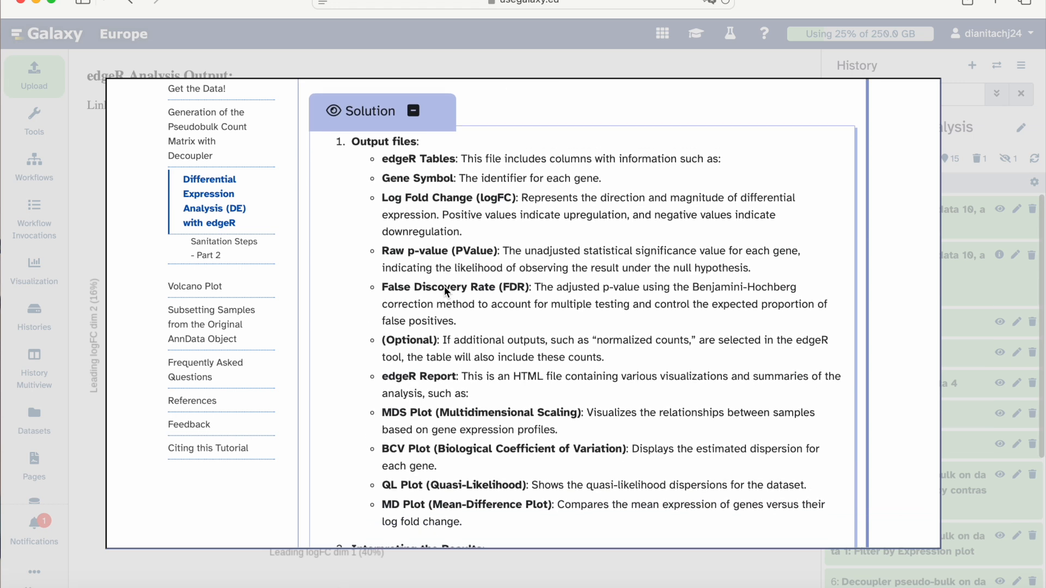
pyautogui.scroll(1, 439, 163)
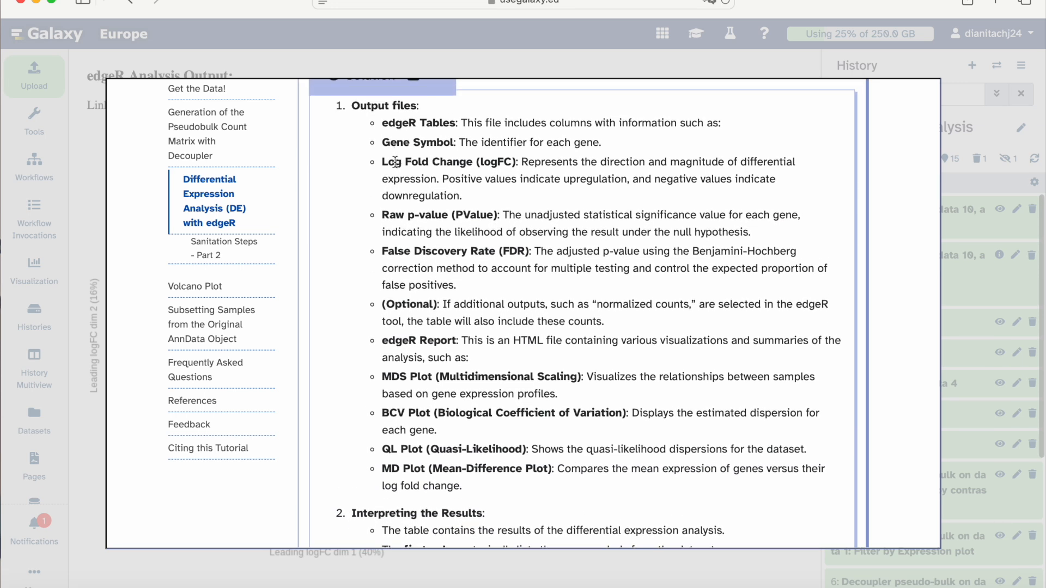
pyautogui.scroll(-1, 394, 167)
pyautogui.scroll(-2, 395, 166)
pyautogui.scroll(-4, 395, 166)
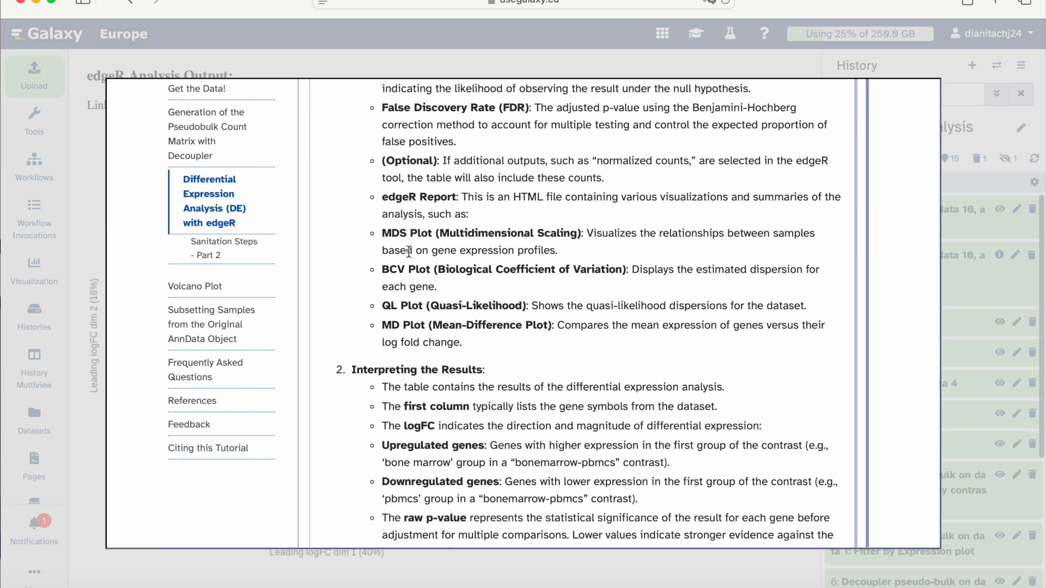
# Step: Read the solution's notes on interpreting the results and the MDS plot, and collapse the solution
pyautogui.scroll(-2, 417, 216)
pyautogui.scroll(-4, 417, 216)
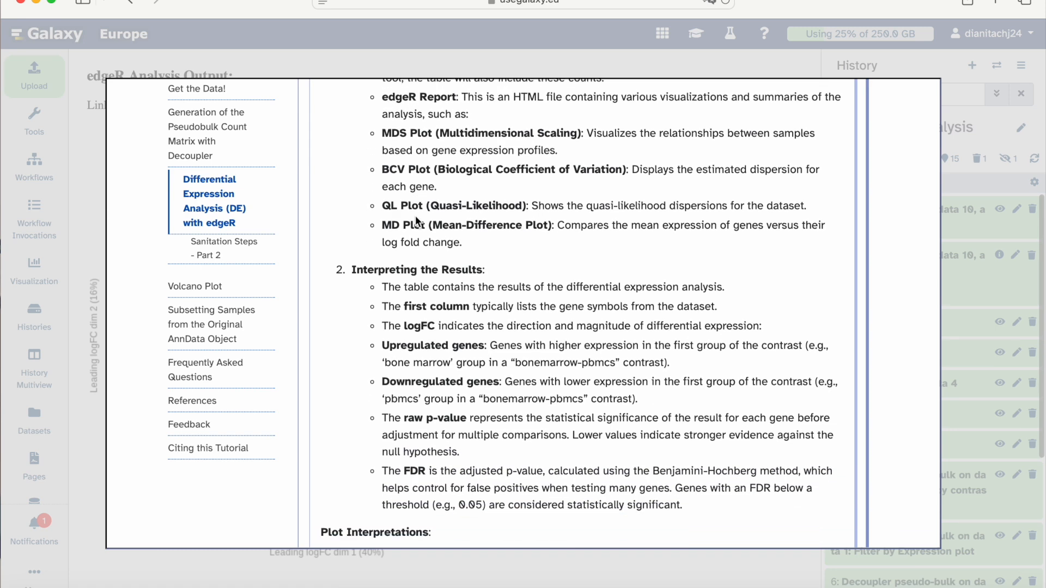
pyautogui.scroll(-5, 416, 217)
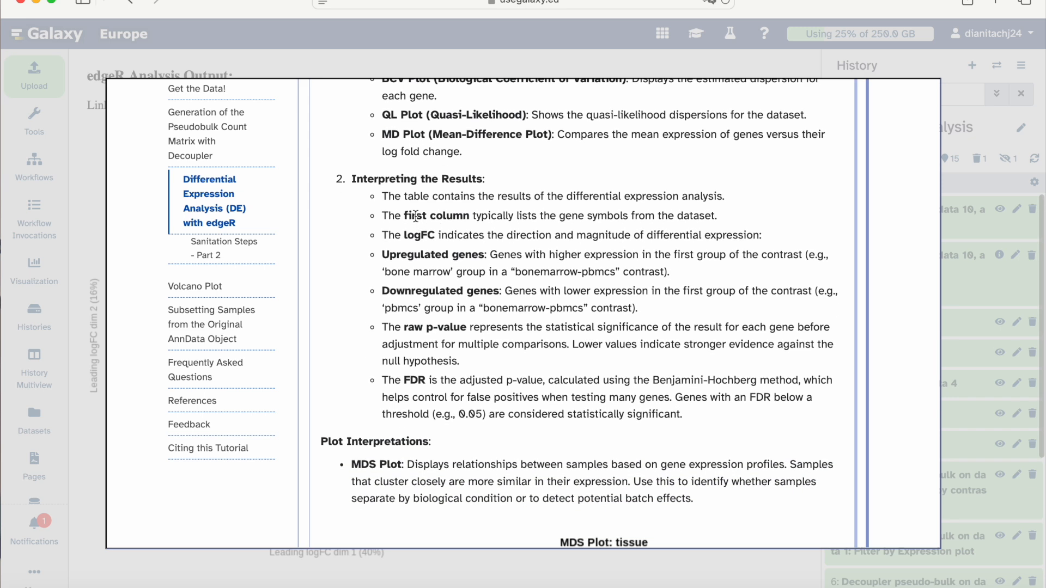
pyautogui.scroll(-1, 416, 217)
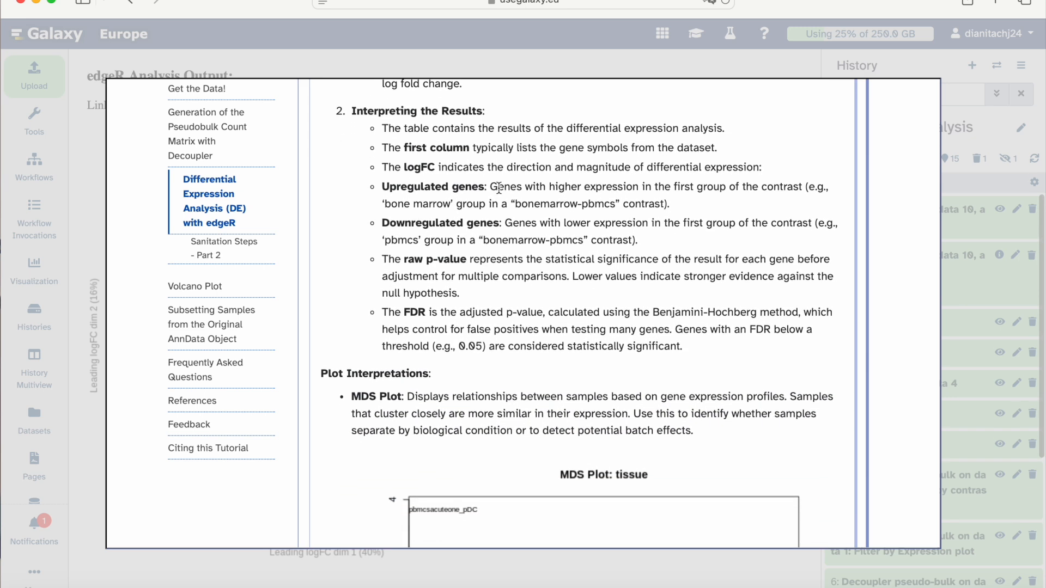
pyautogui.scroll(-15, 490, 221)
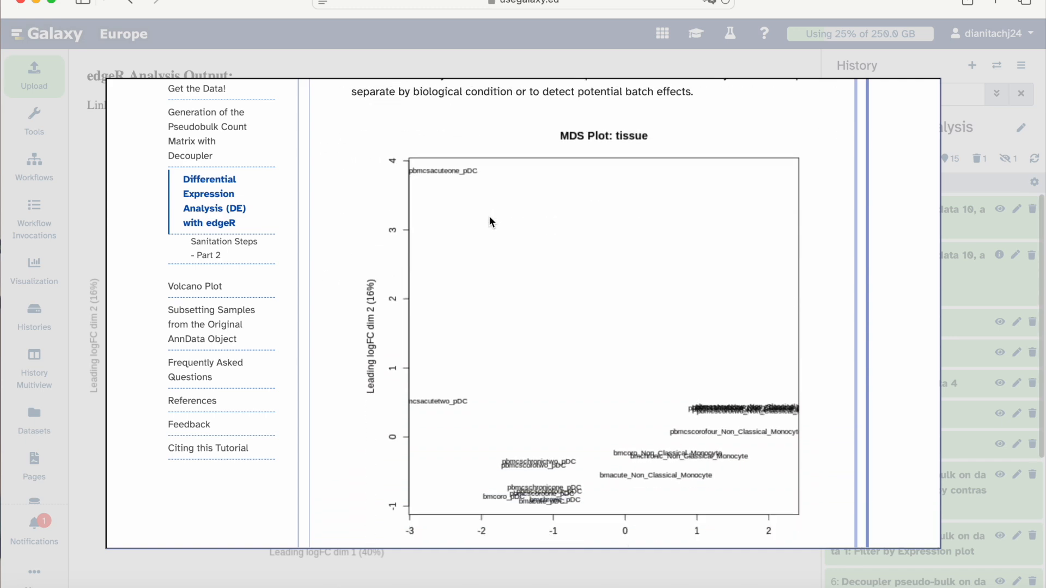
pyautogui.scroll(20, 491, 221)
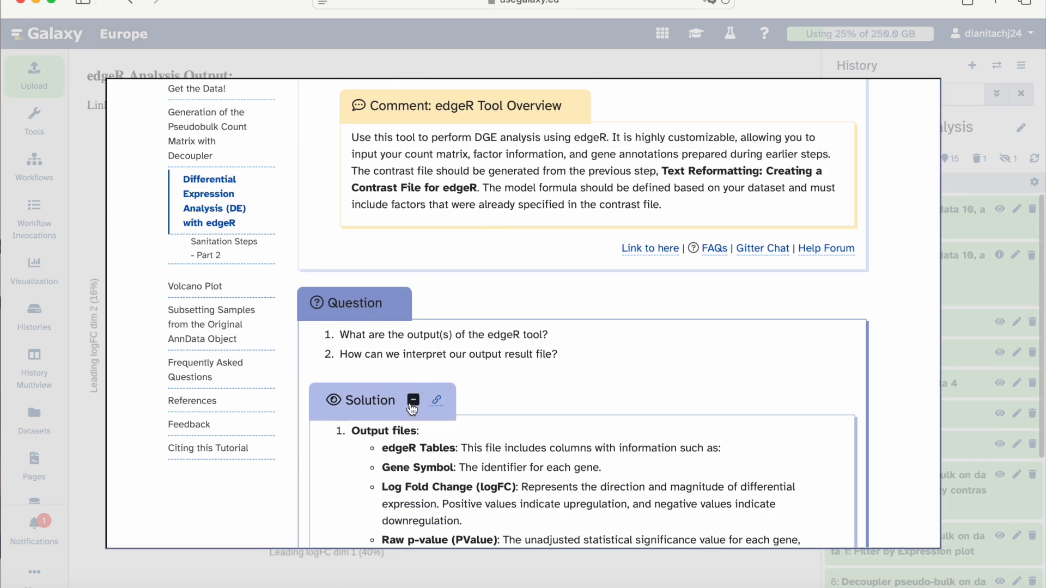
pyautogui.click(415, 400)
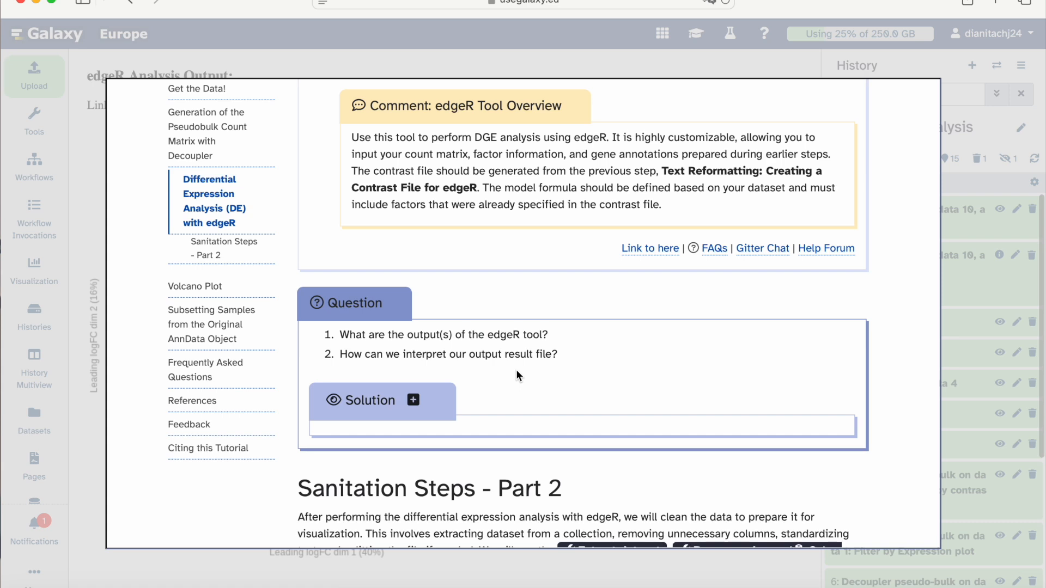
# Step: Following Sanitation Steps - Part 2, run Extract dataset on the edgeR Tables collection for the first dataset, and preview the extracted table
pyautogui.scroll(-3, 515, 369)
pyautogui.scroll(-1, 516, 375)
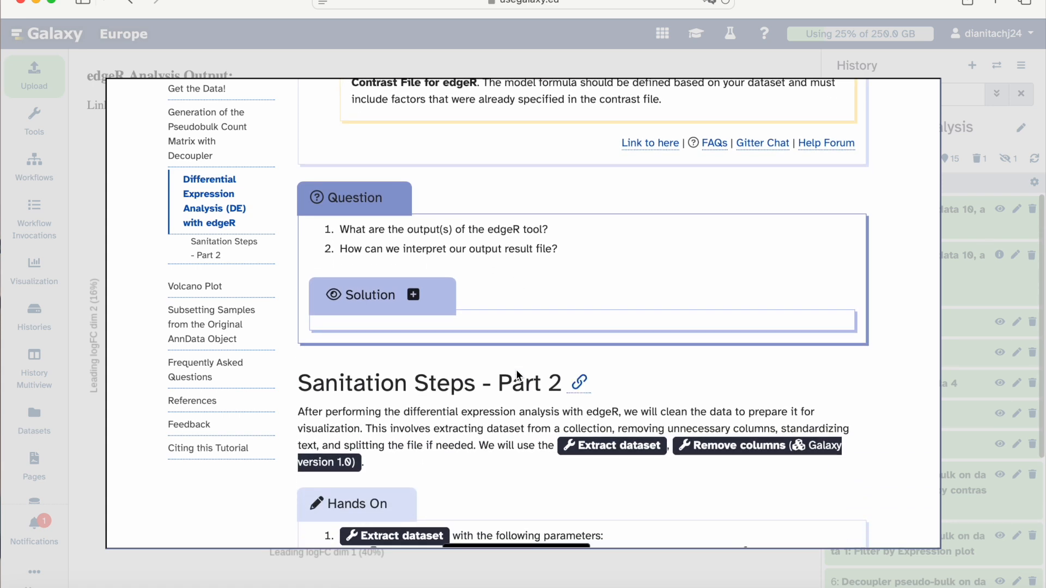
pyautogui.scroll(1, 516, 375)
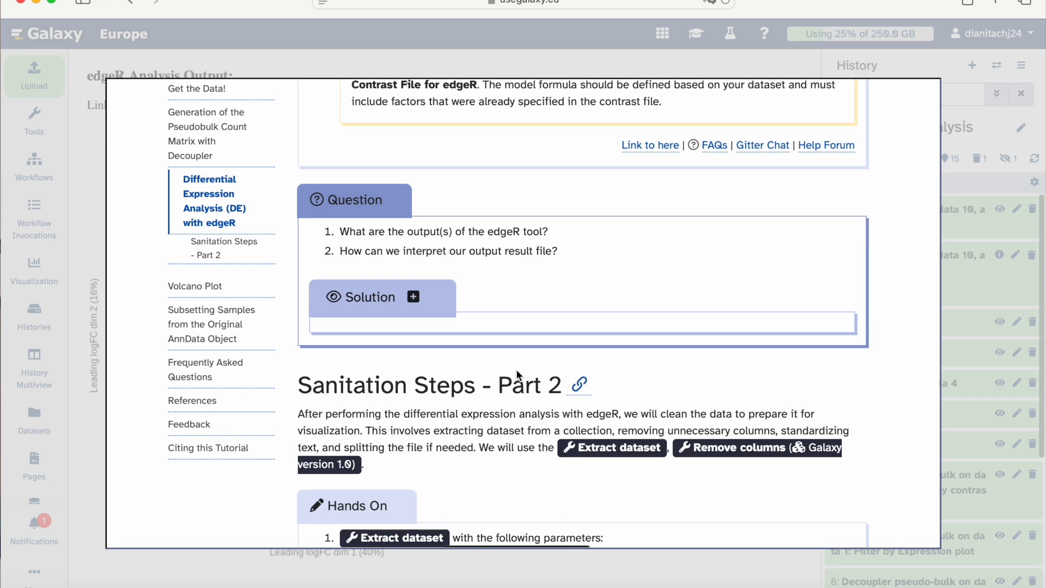
pyautogui.scroll(-5, 516, 369)
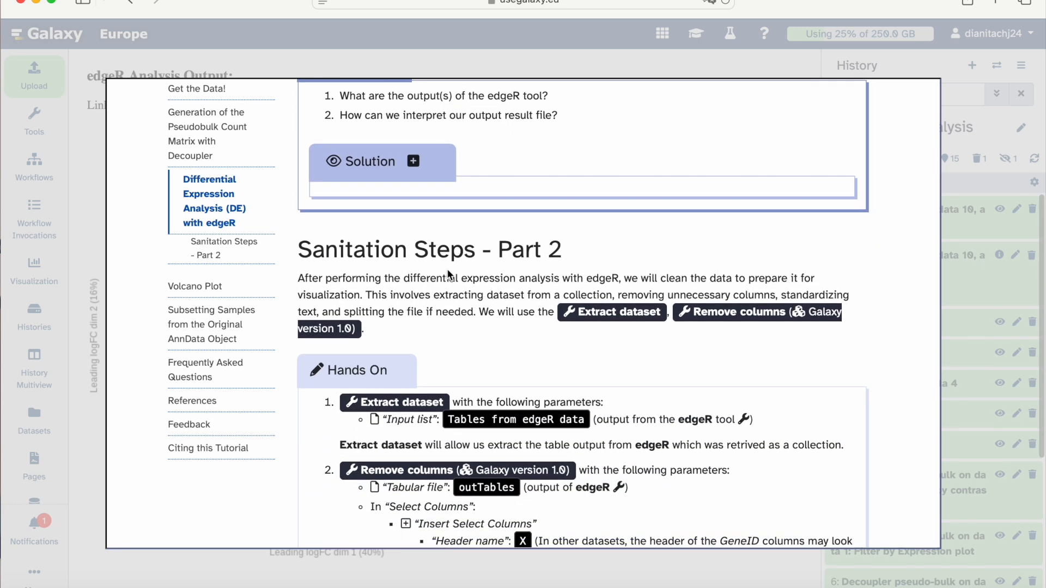
pyautogui.scroll(-3, 449, 271)
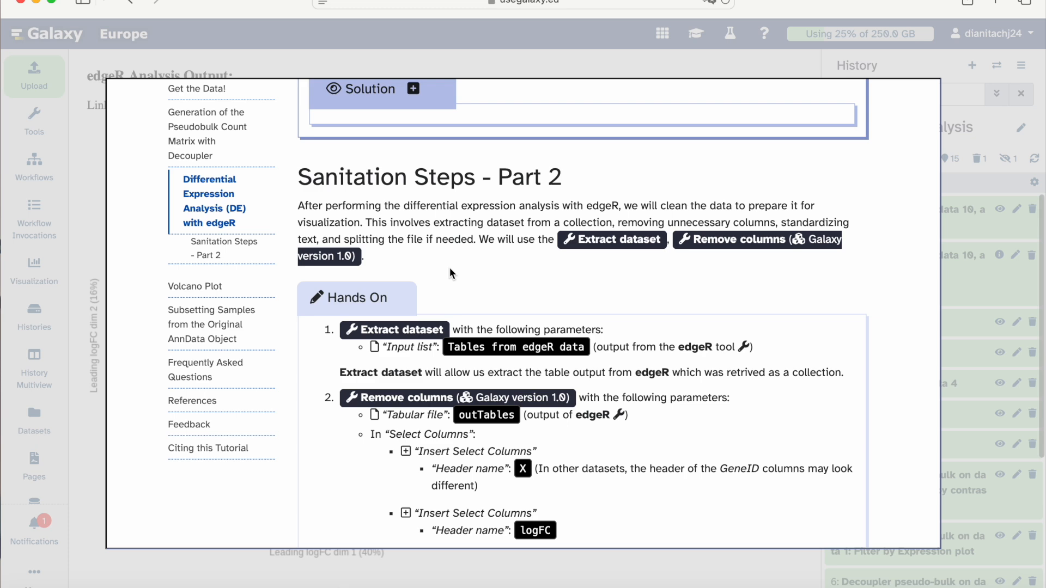
pyautogui.scroll(-3, 450, 269)
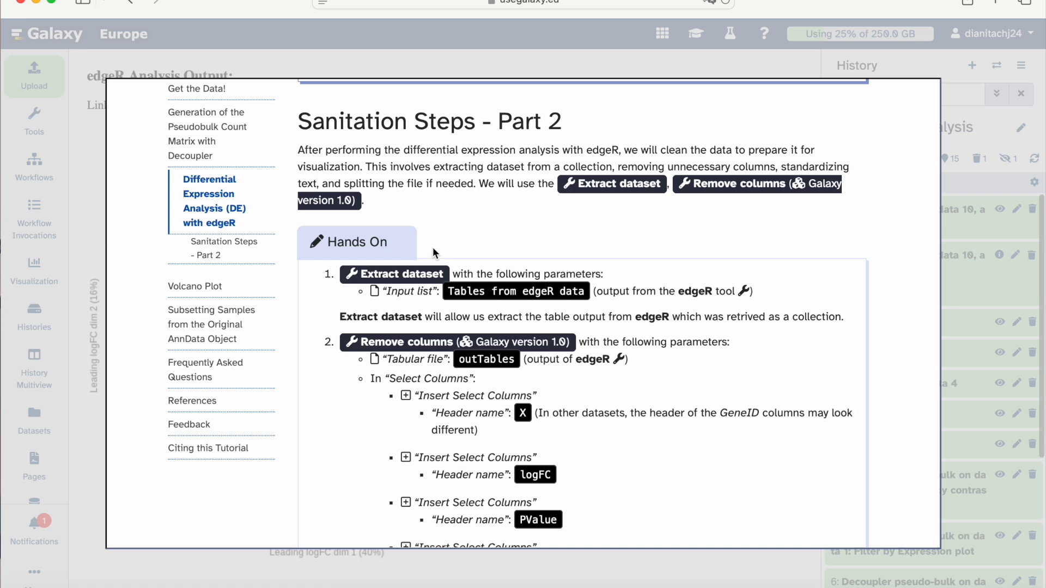
pyautogui.click(403, 275)
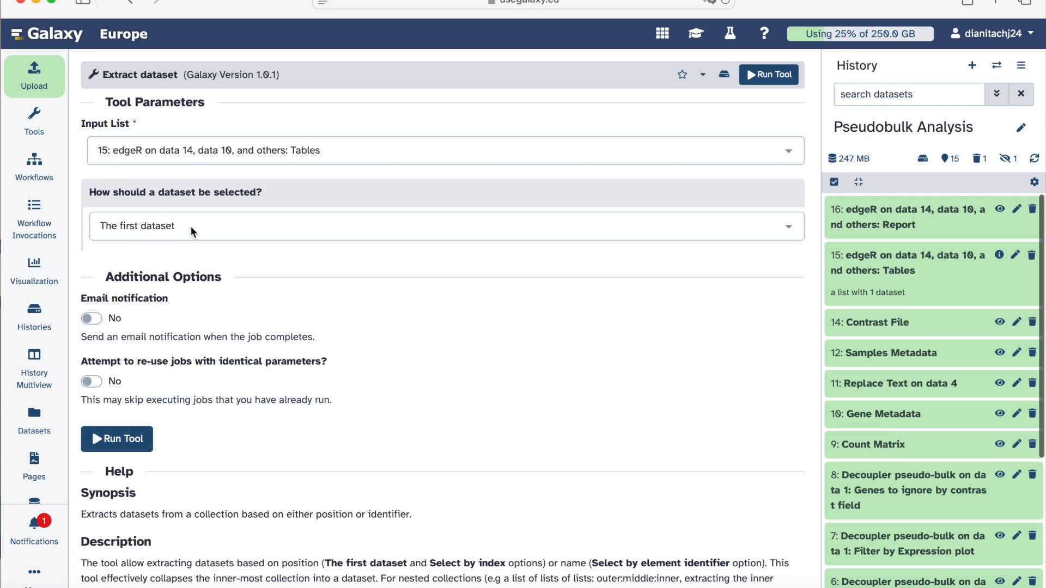
pyautogui.click(120, 439)
pyautogui.click(863, 210)
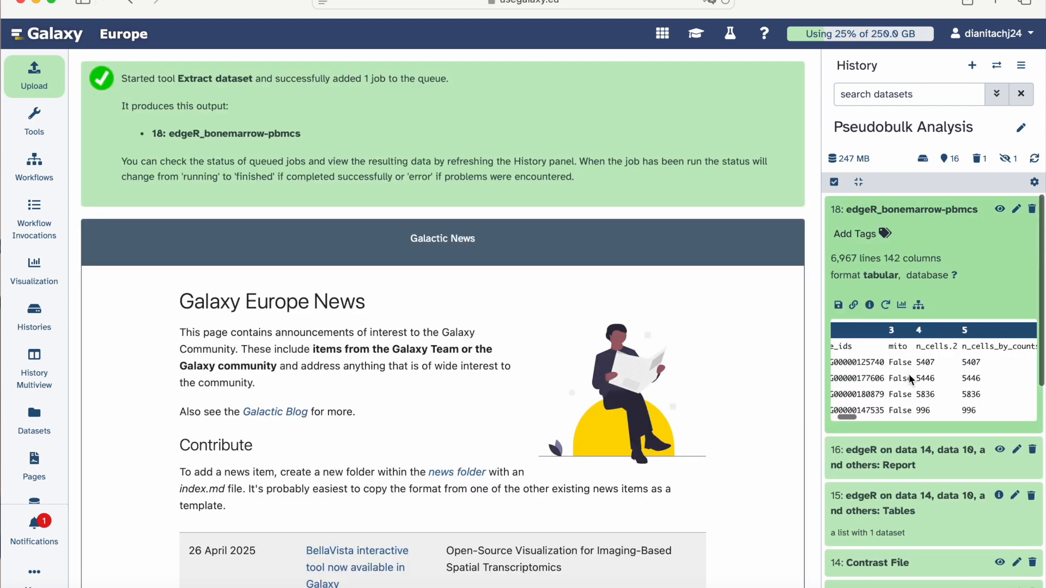
pyautogui.click(923, 212)
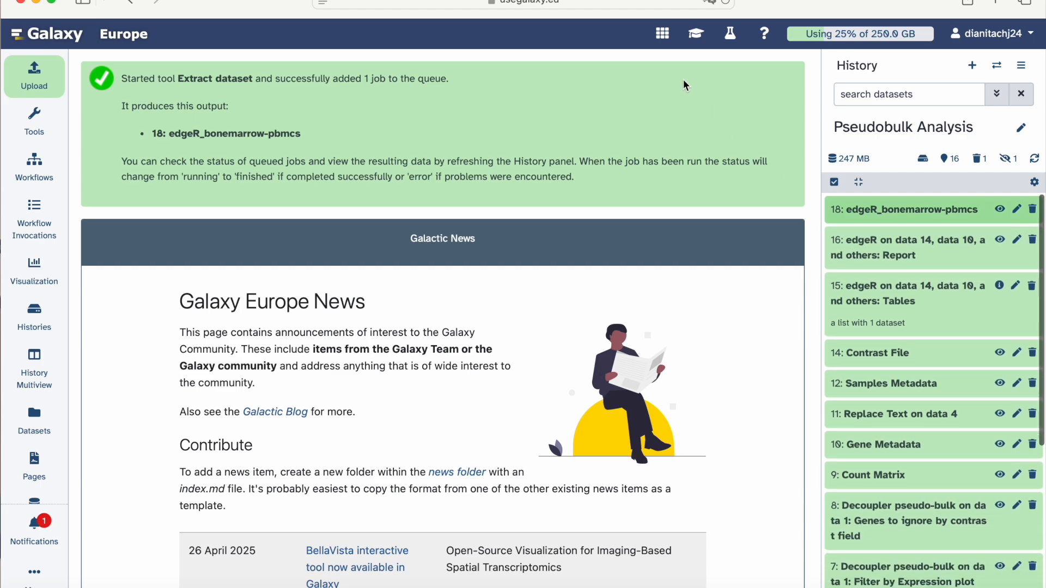
# Step: Open the Remove columns tool from the second hands-on item in the tutorial's Sanitation Steps - Part 2
pyautogui.click(696, 34)
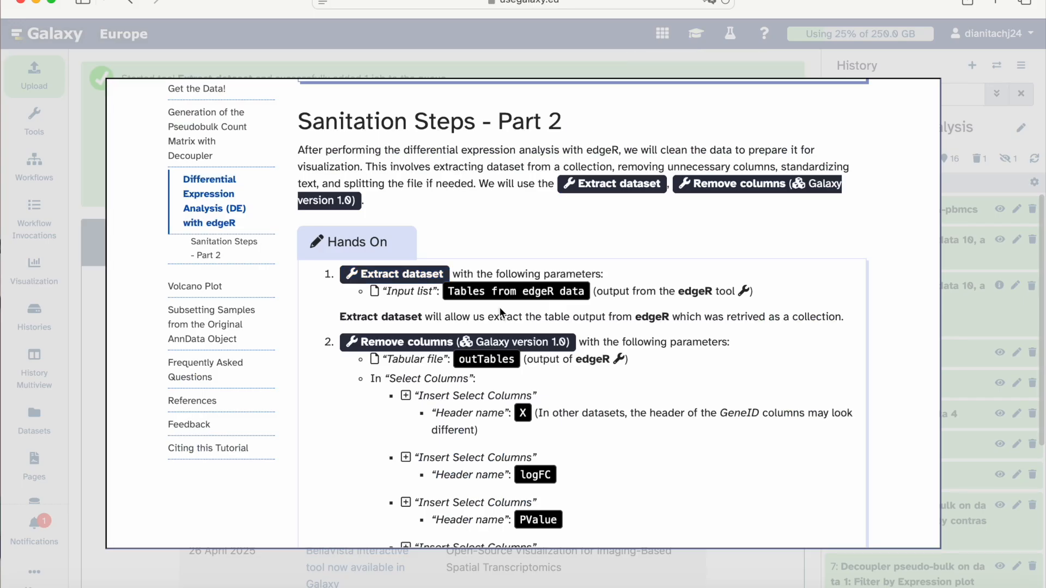
pyautogui.scroll(-3, 500, 309)
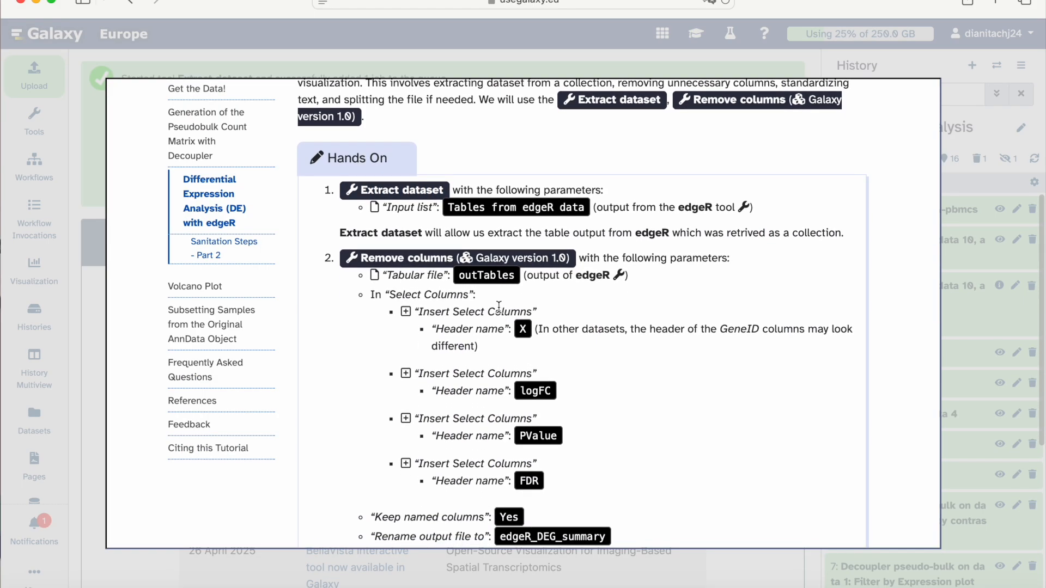
pyautogui.scroll(-2, 421, 253)
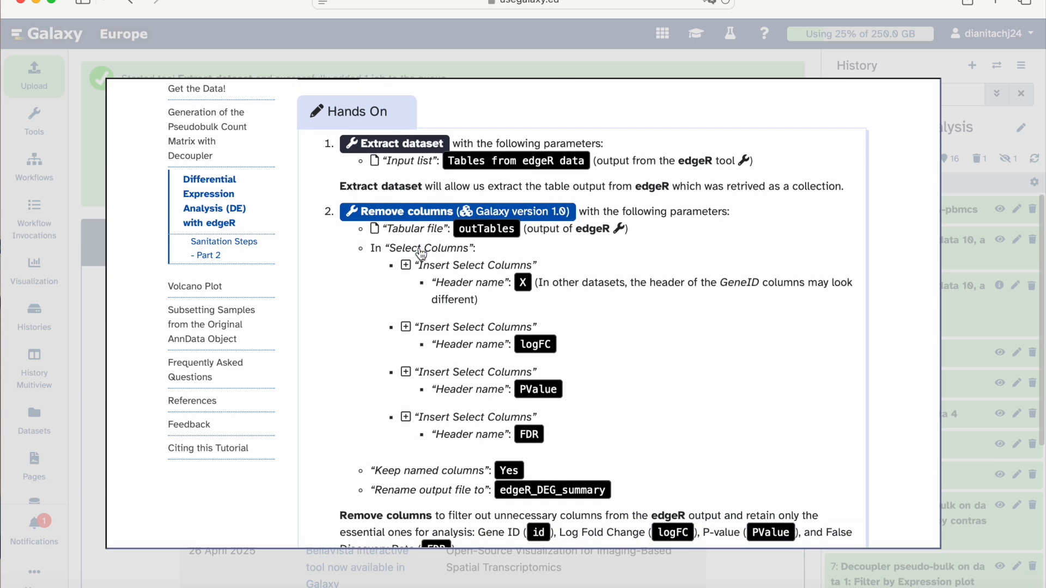
pyautogui.click(404, 209)
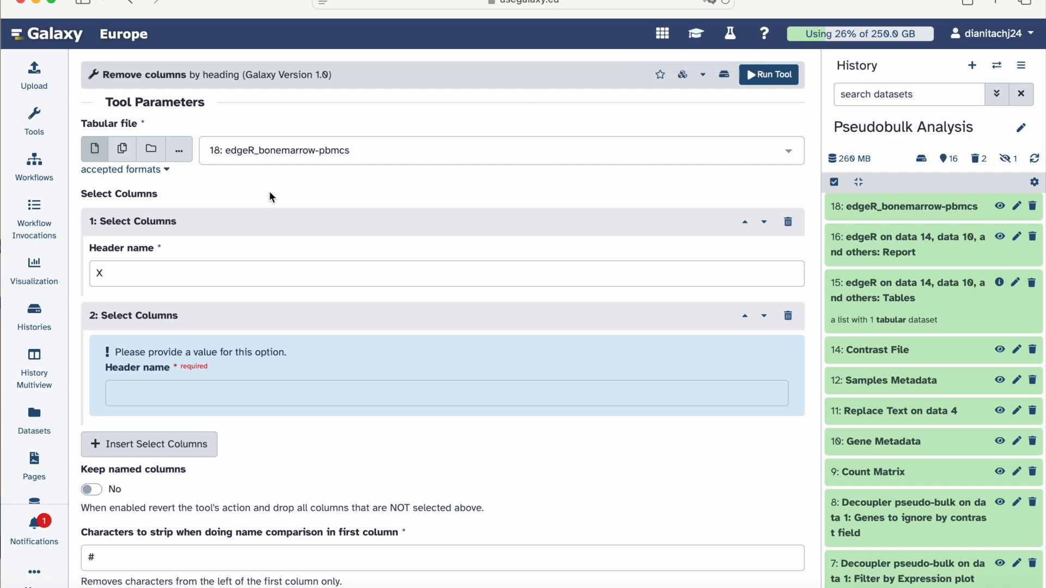
# Step: Copy logFC from the tutorial and enter it as the header name of the second column selection
pyautogui.click(696, 34)
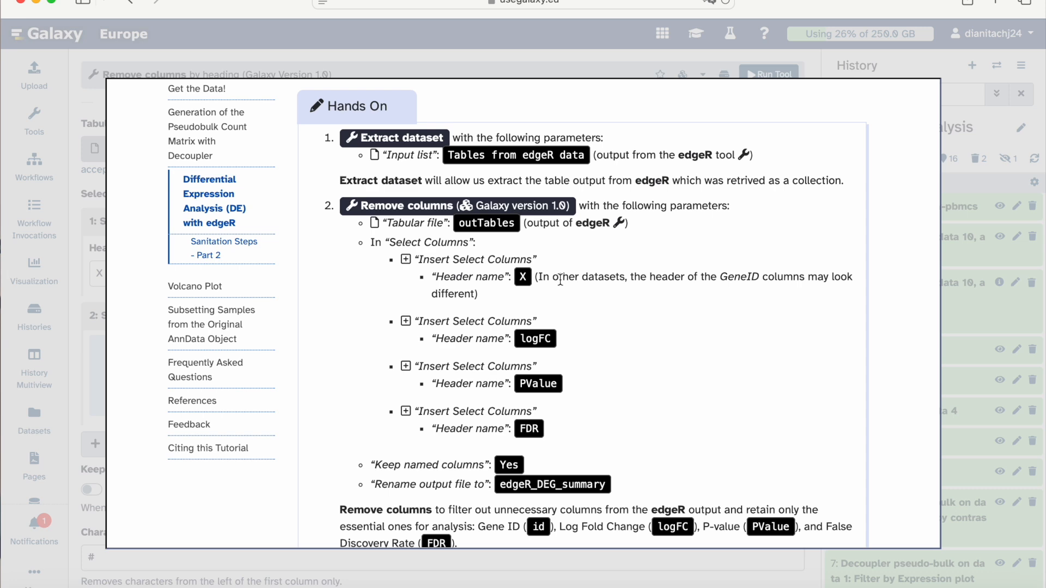
pyautogui.moveTo(519, 339); pyautogui.dragTo(561, 343)
pyautogui.press('super+c')
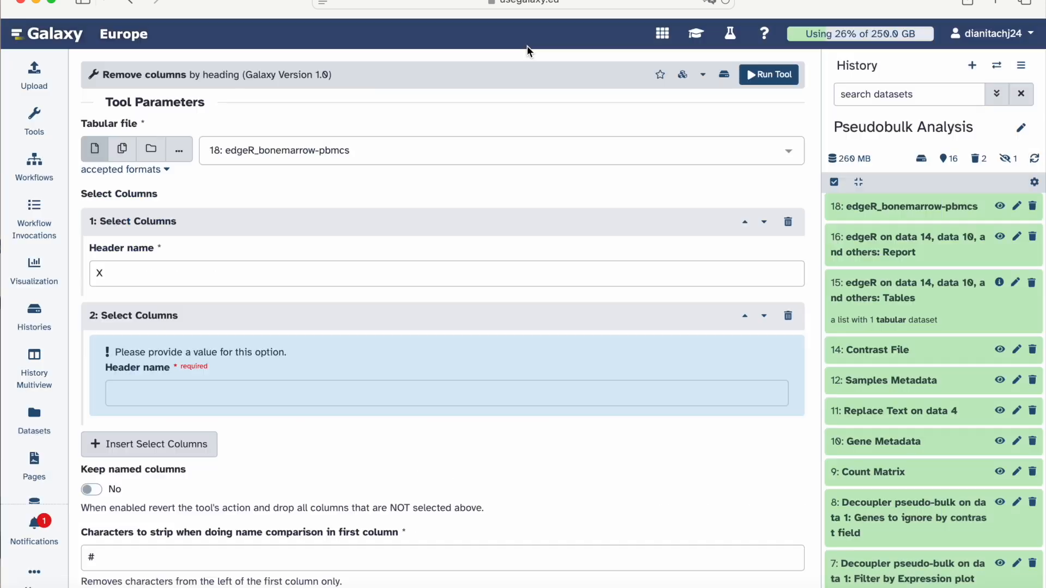
pyautogui.click(527, 45)
pyautogui.click(177, 391)
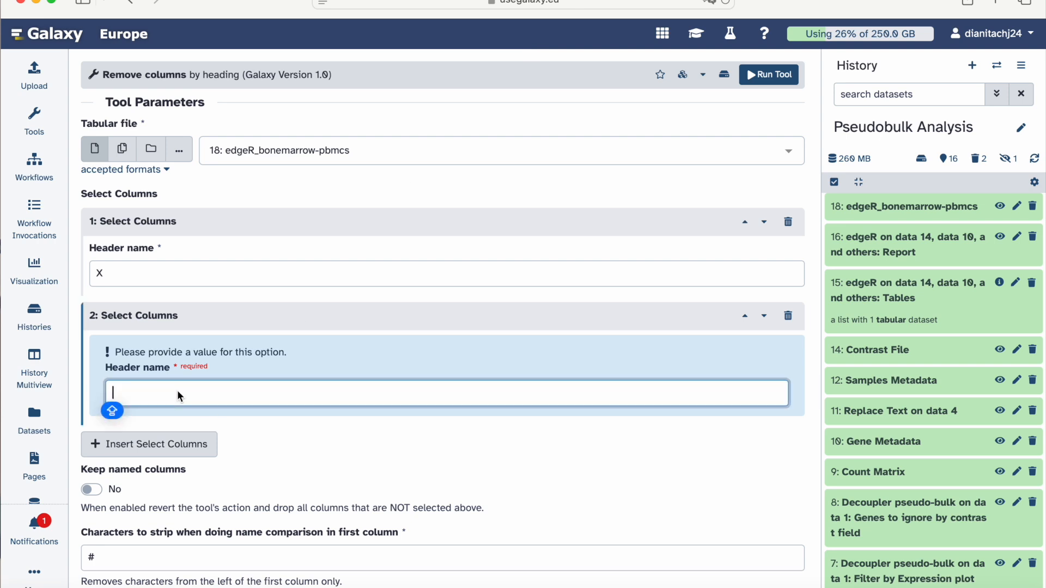
pyautogui.press('super+v')
# Step: Add a third column selection and set its header name to PValue, copied from the tutorial
pyautogui.click(177, 411)
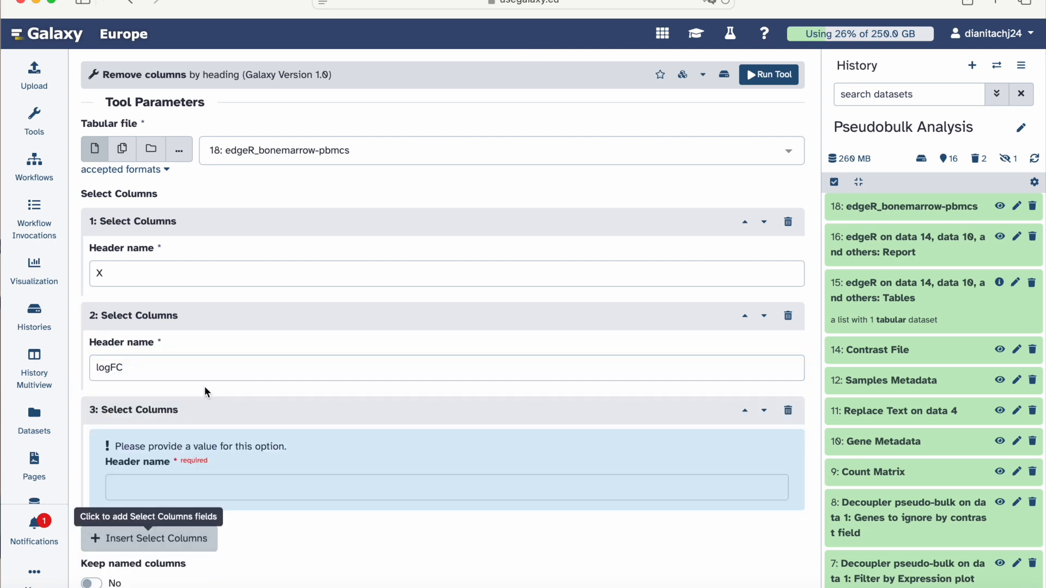
pyautogui.click(696, 35)
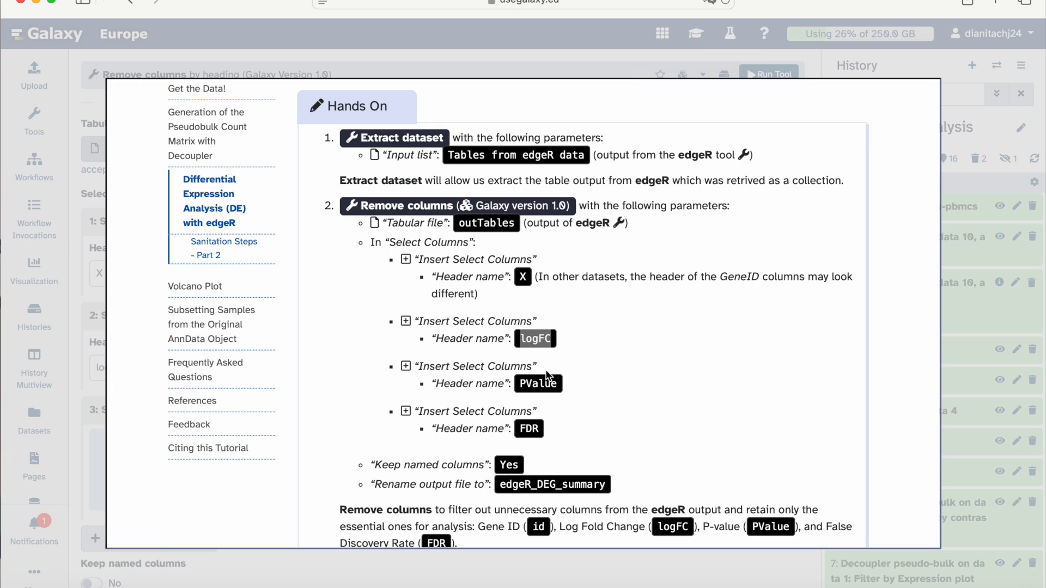
pyautogui.click(523, 384)
pyautogui.moveTo(523, 383); pyautogui.dragTo(564, 384)
pyautogui.hotkey('ctrl', 'c')
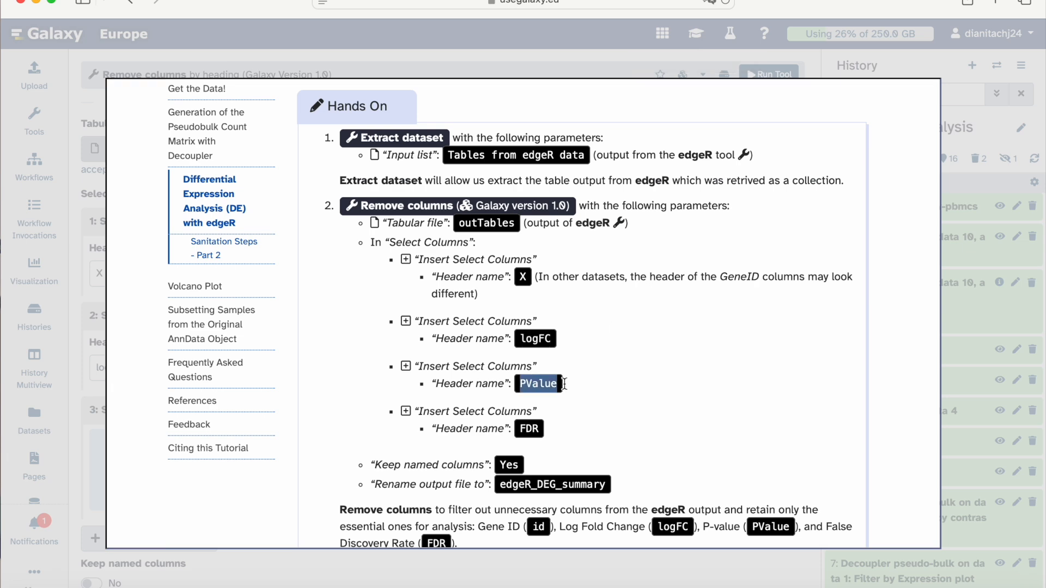
pyautogui.click(524, 53)
pyautogui.click(182, 488)
pyautogui.hotkey('ctrl', 'v')
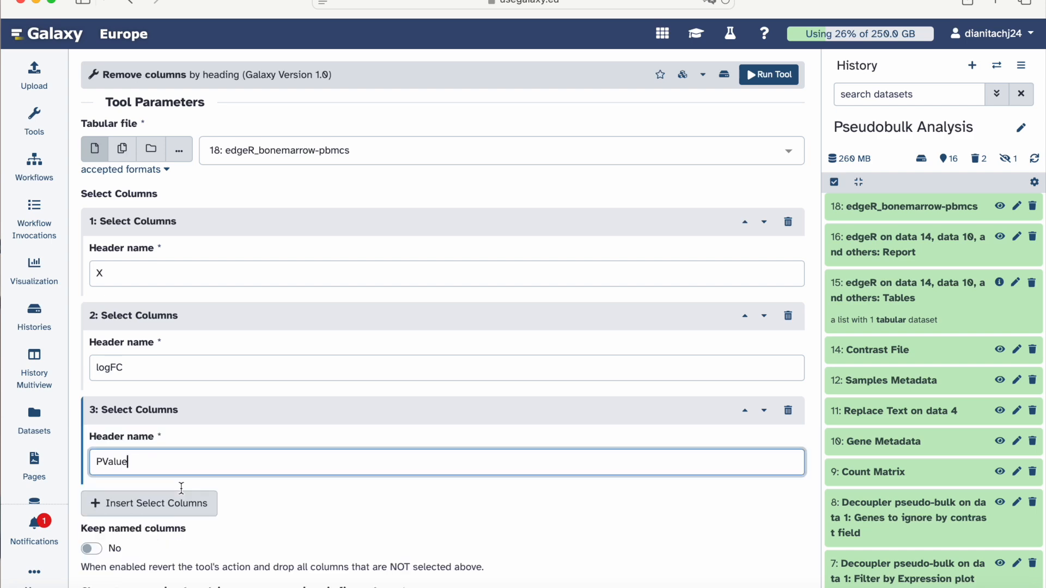
# Step: Add a fourth column selection and set its header name to FDR, copied from the tutorial
pyautogui.click(174, 504)
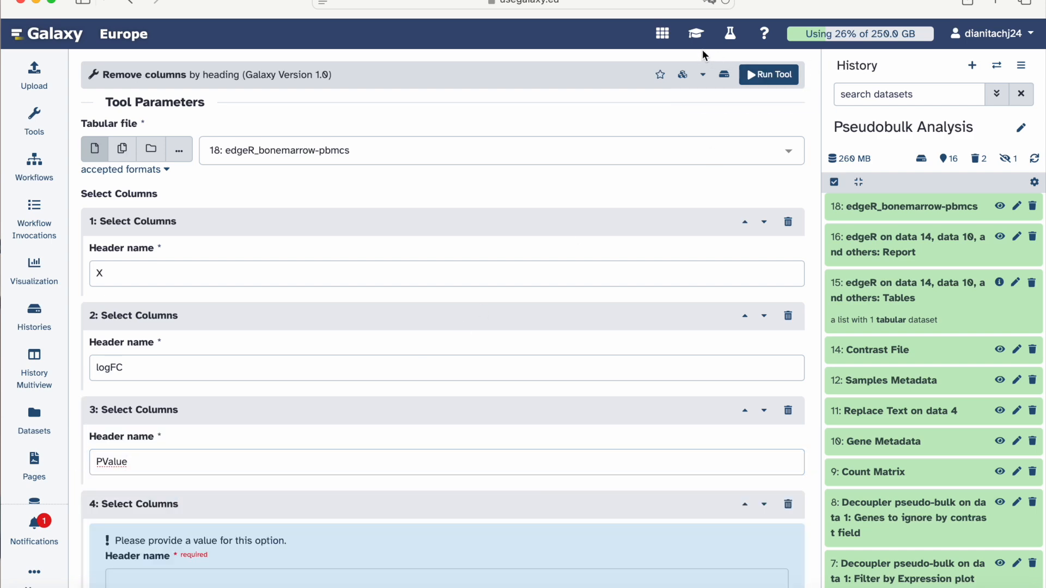
pyautogui.click(696, 34)
pyautogui.moveTo(519, 429); pyautogui.dragTo(542, 428)
pyautogui.press('super+c')
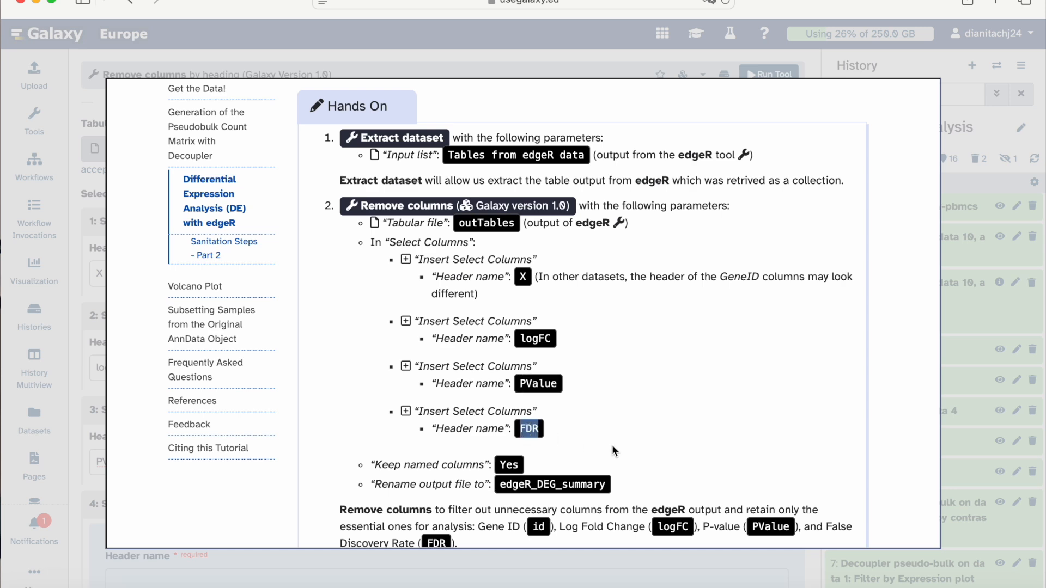
pyautogui.click(578, 71)
pyautogui.scroll(-4, 482, 175)
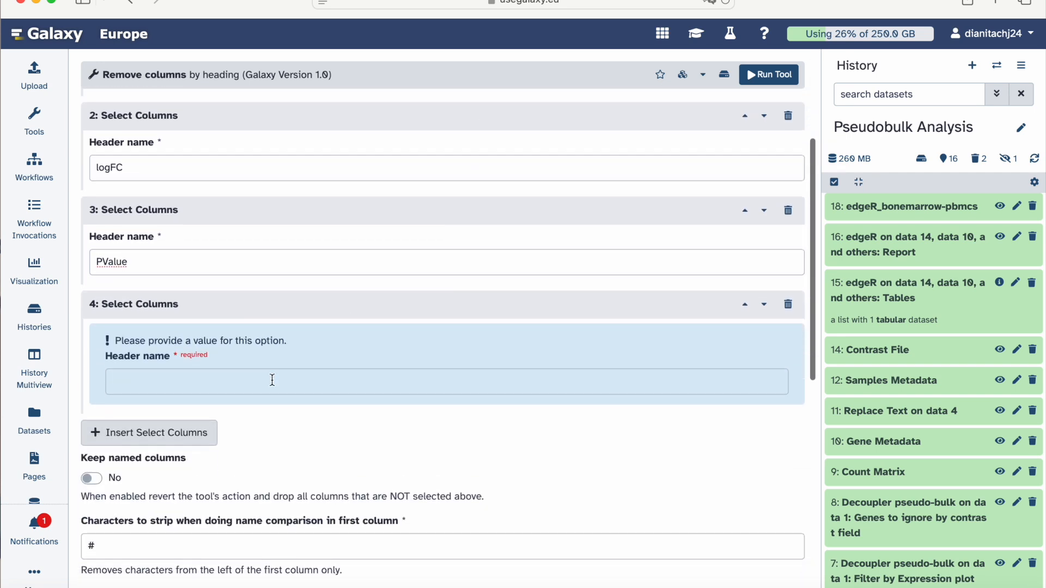
pyautogui.click(273, 379)
pyautogui.press('super+v')
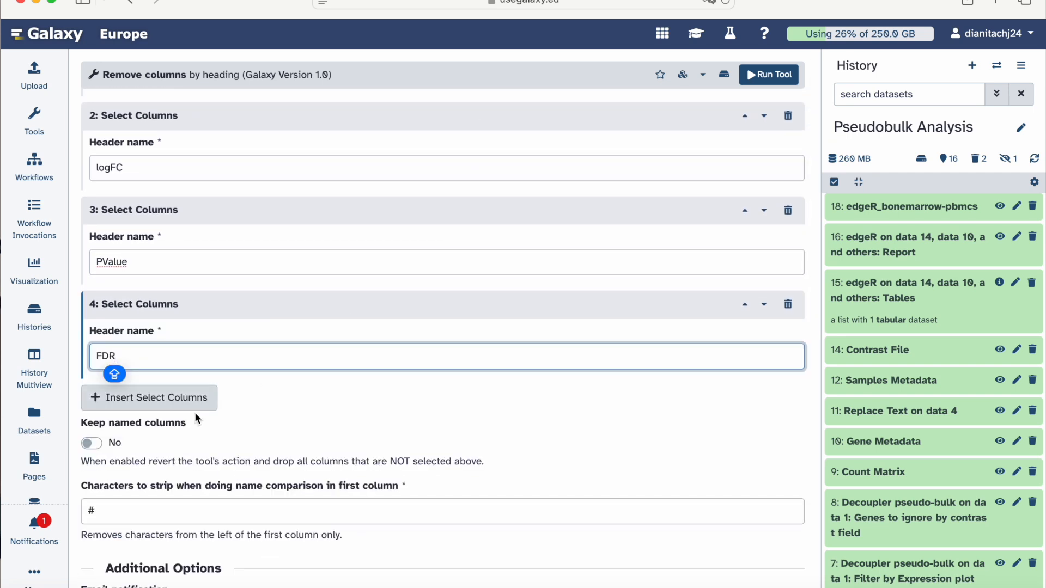
# Step: Set Keep named columns to Yes and review the four column selections
pyautogui.click(99, 444)
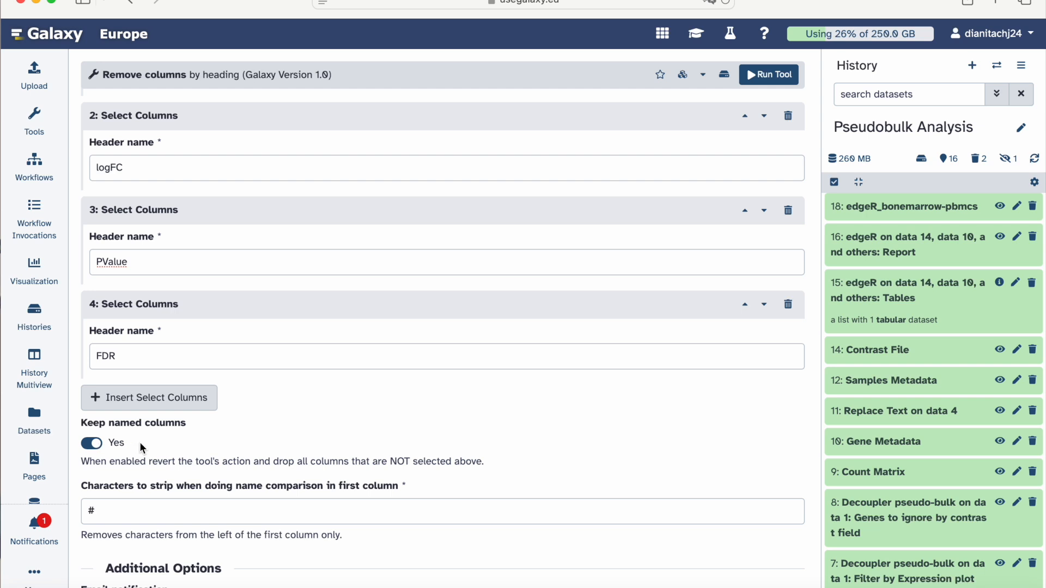
pyautogui.scroll(3, 280, 283)
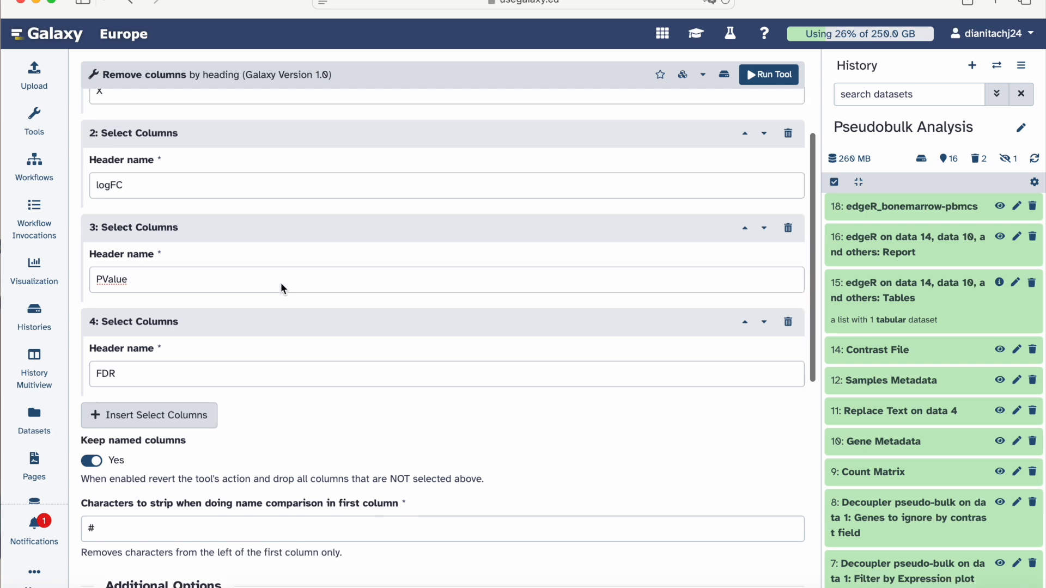
pyautogui.scroll(1, 280, 283)
pyautogui.scroll(-3, 280, 282)
pyautogui.scroll(-5, 280, 282)
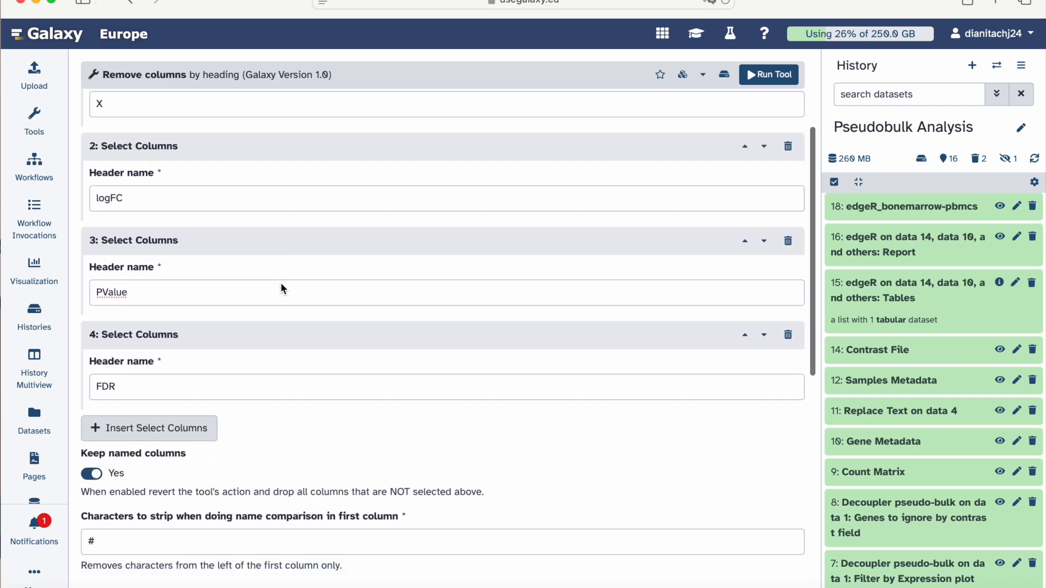
# Step: Copy the output name edgeR_DEG_summary from the tutorial and run the Remove columns tool
pyautogui.click(702, 32)
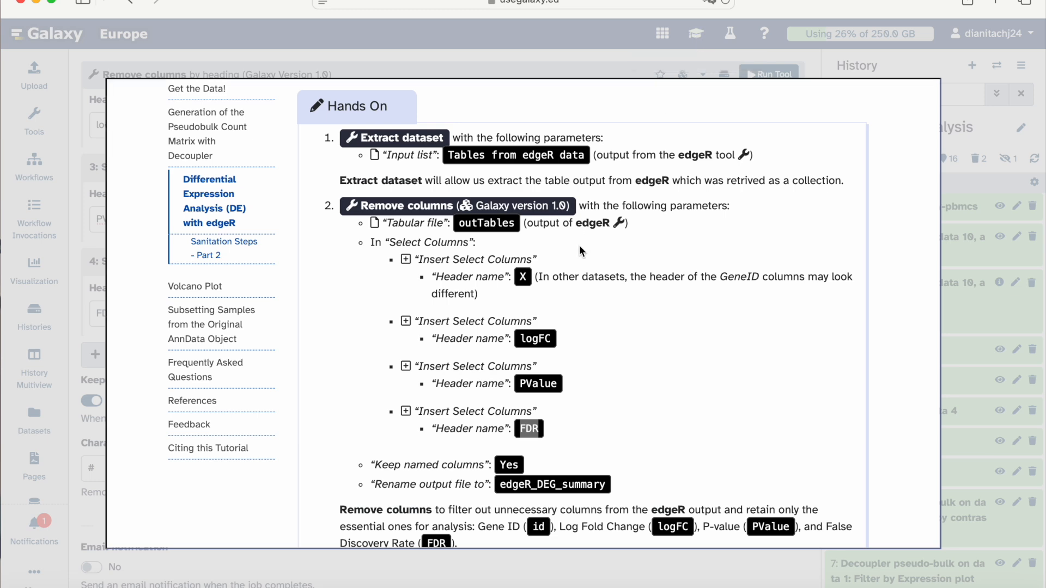
pyautogui.scroll(-4, 580, 245)
pyautogui.moveTo(501, 299); pyautogui.dragTo(604, 306)
pyautogui.press('super+c')
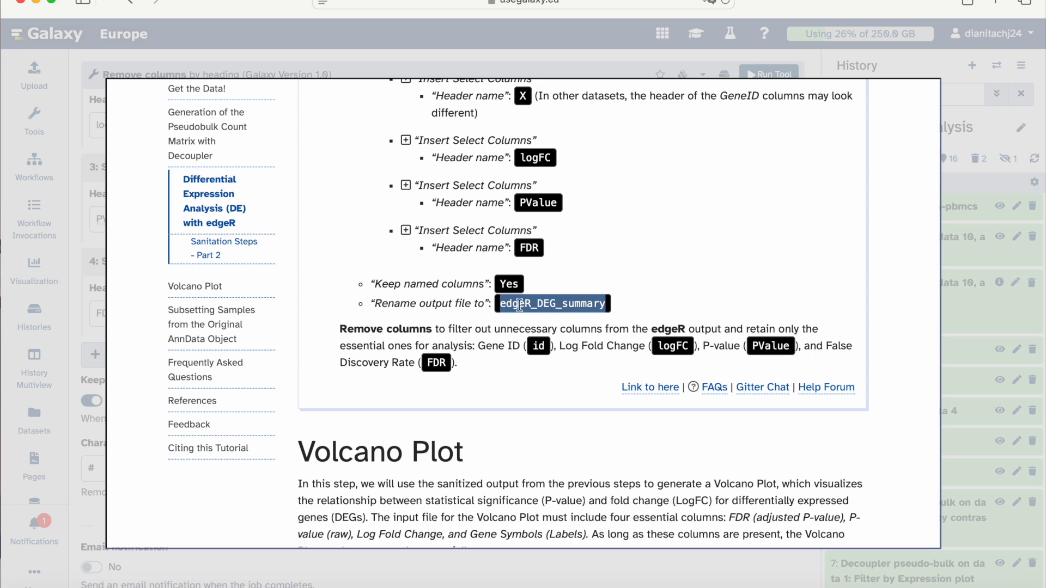
pyautogui.click(567, 21)
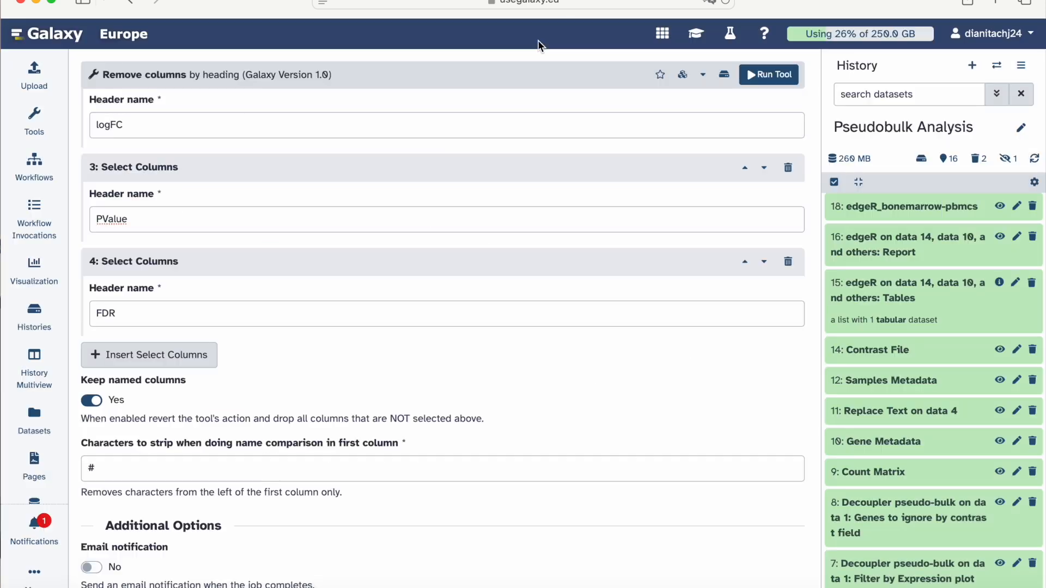
pyautogui.click(755, 86)
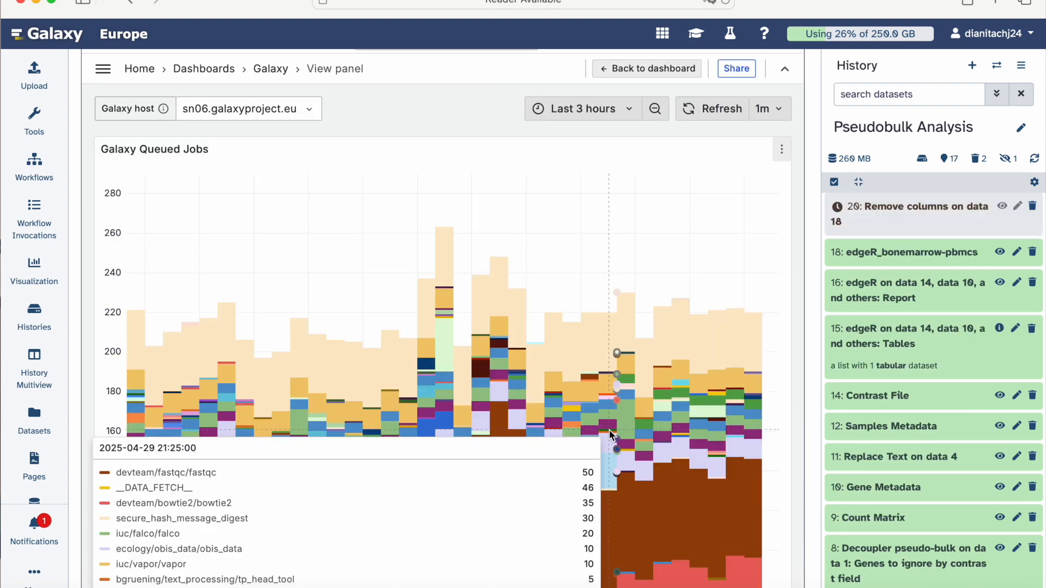
# Step: Rename the Remove columns output dataset as edgeR_DEG_summary and save its attributes
pyautogui.click(893, 206)
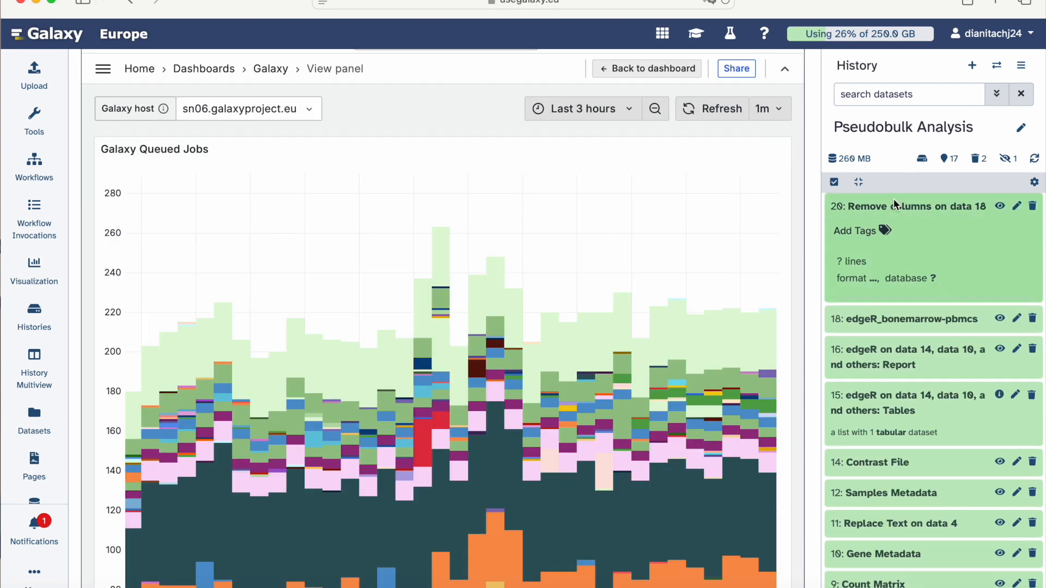
pyautogui.click(1016, 206)
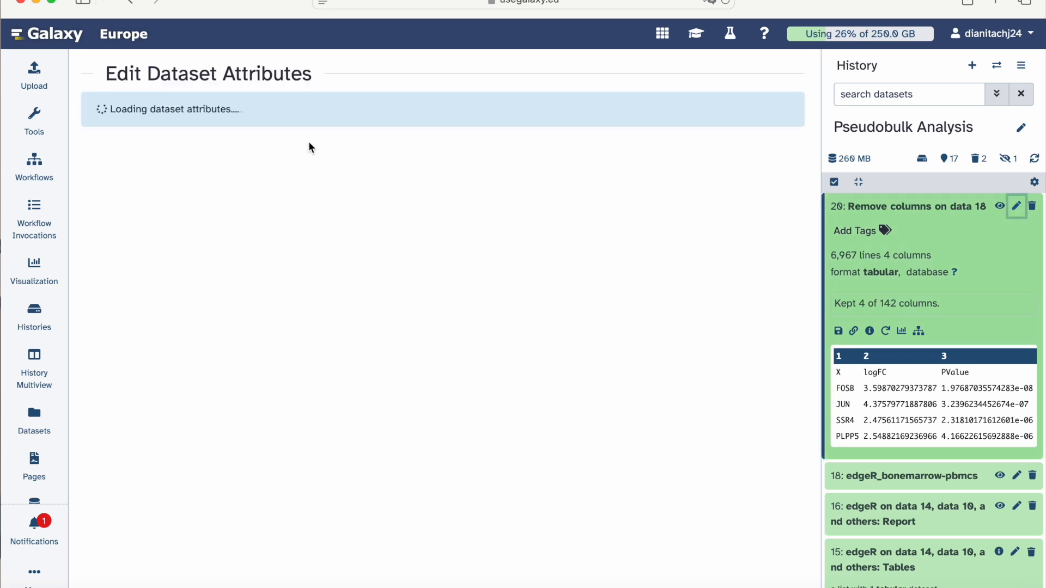
pyautogui.moveTo(273, 163); pyautogui.dragTo(71, 155)
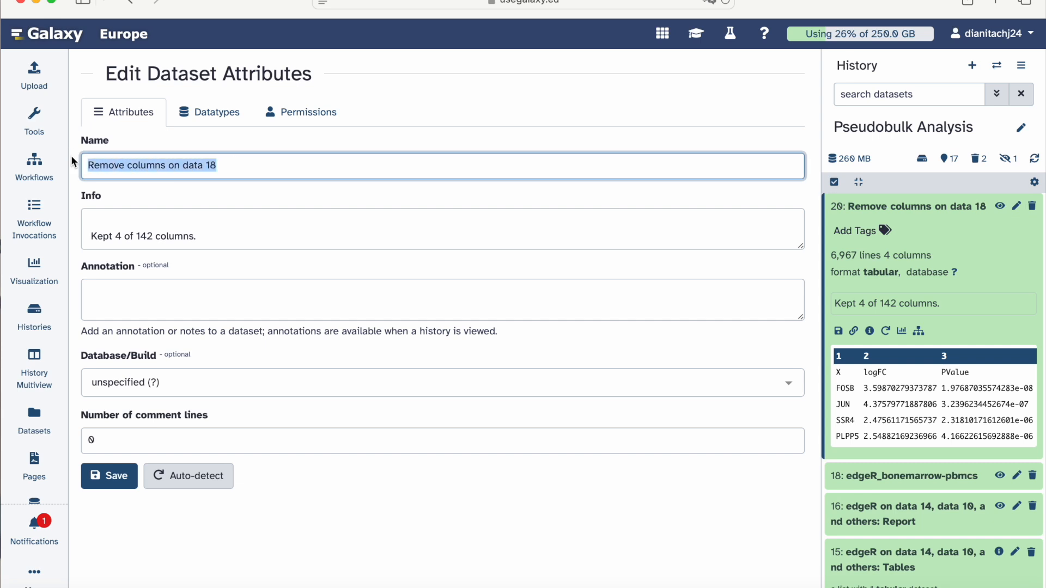
pyautogui.press('super+v')
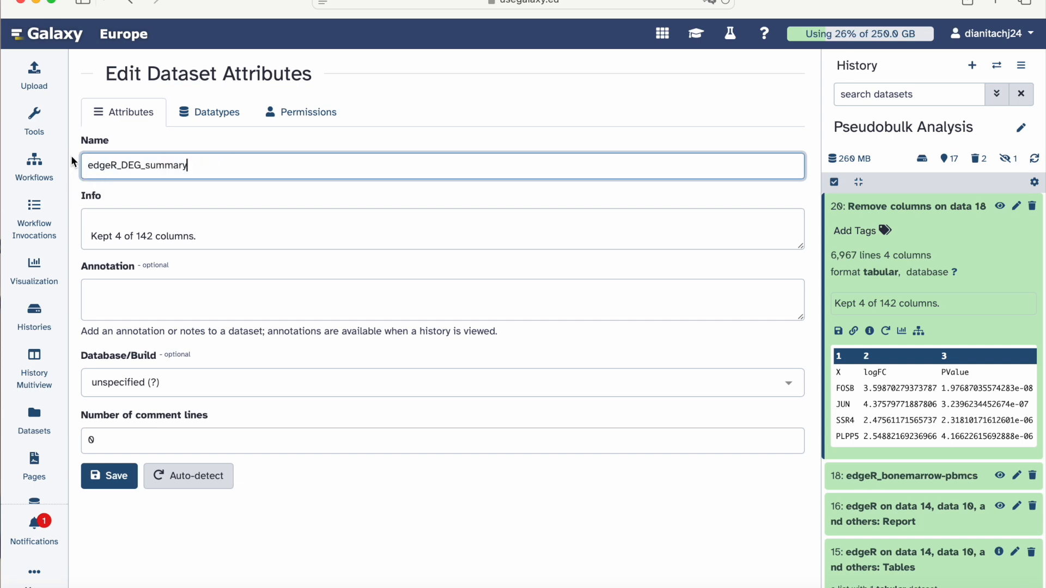
pyautogui.click(116, 487)
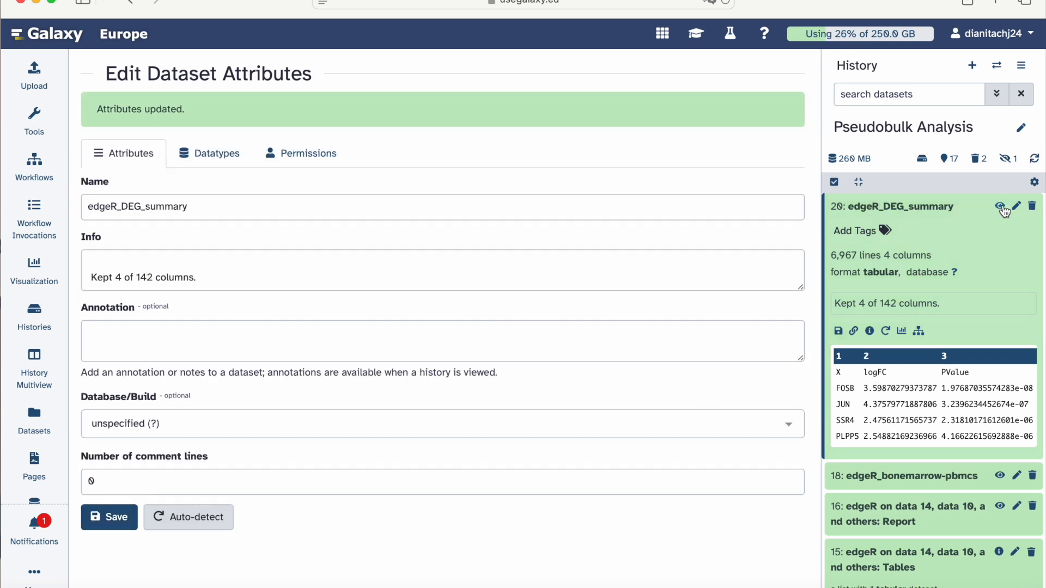
# Step: Preview the edgeR_DEG_summary table and check its columns
pyautogui.click(1001, 206)
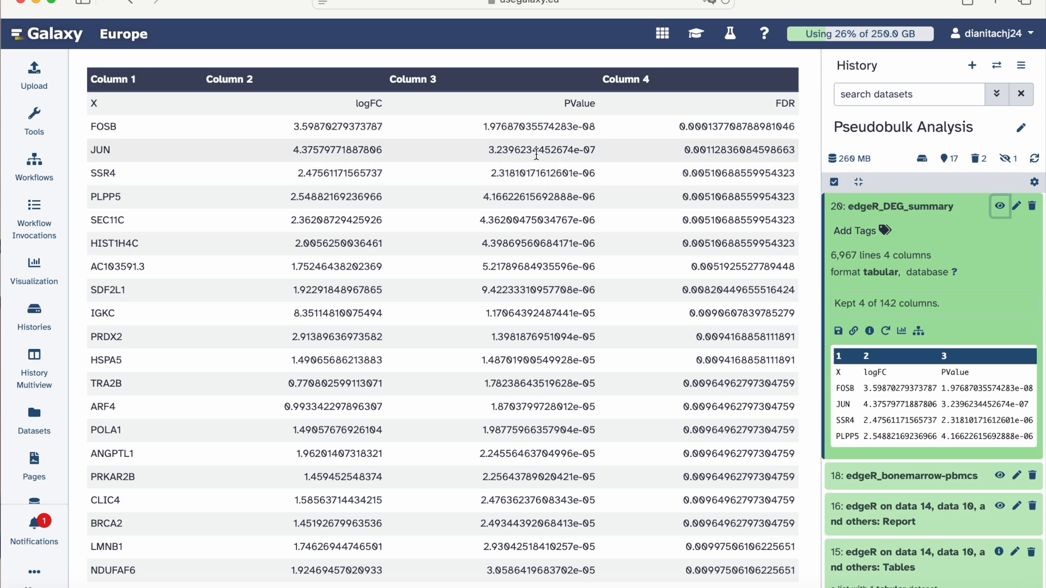
pyautogui.scroll(-3, 693, 150)
pyautogui.scroll(3, 693, 150)
# Step: Read the tutorial's Volcano Plot section and open the Volcano Plot tool from its hands-on box
pyautogui.click(696, 33)
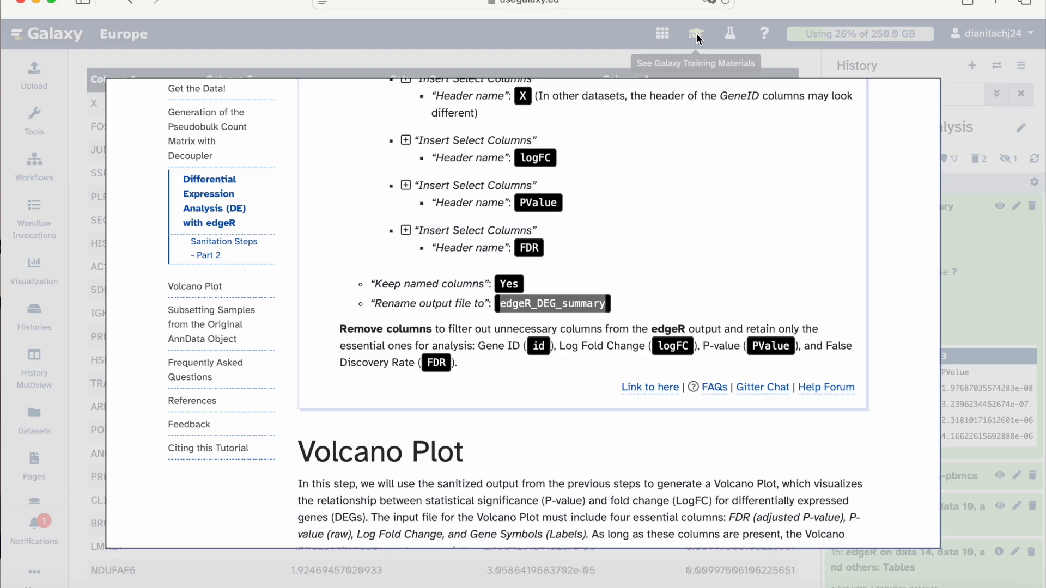
pyautogui.scroll(-10, 524, 246)
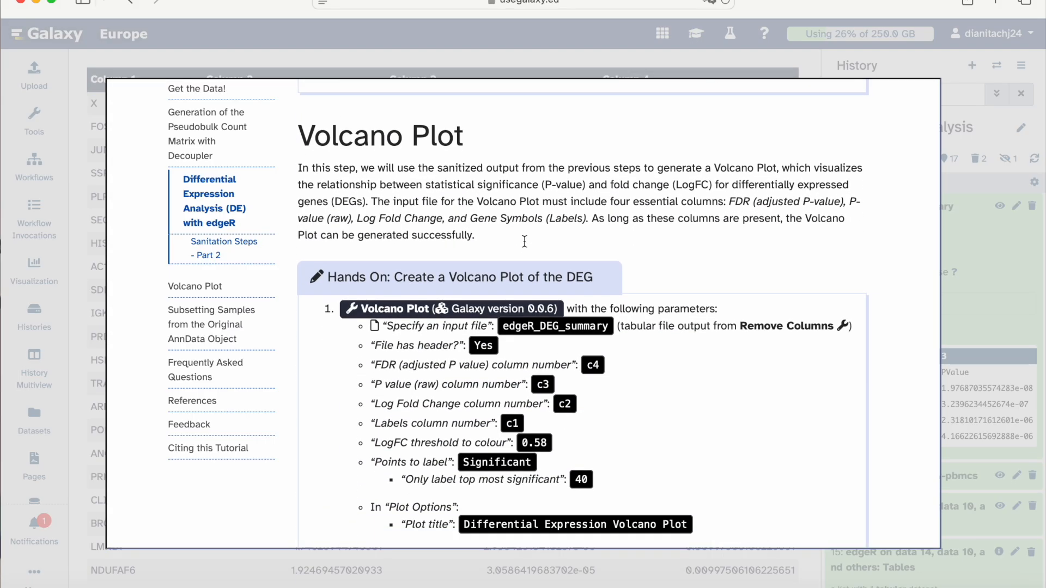
pyautogui.scroll(-1, 524, 244)
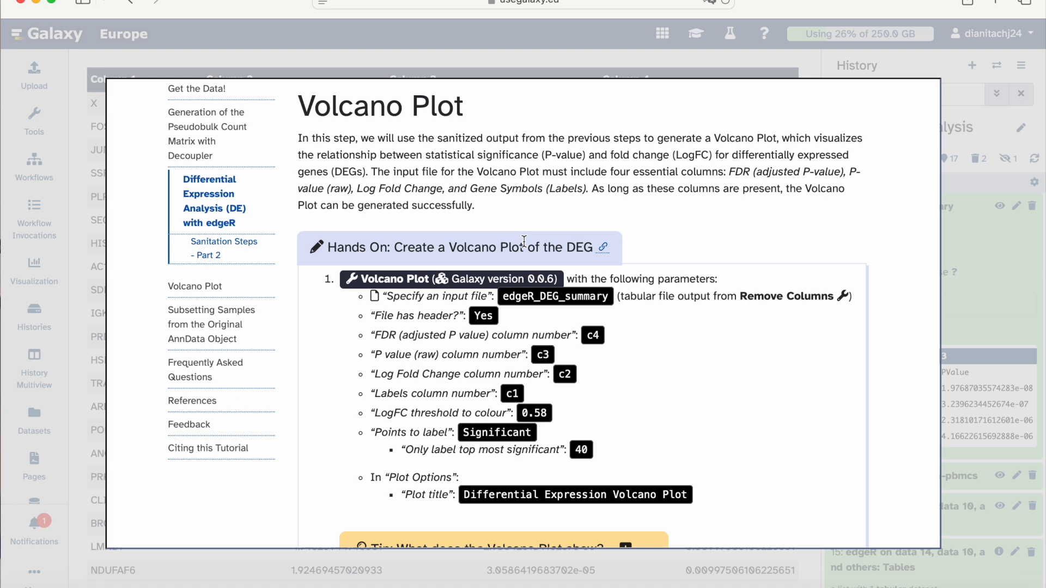
pyautogui.scroll(-2, 524, 240)
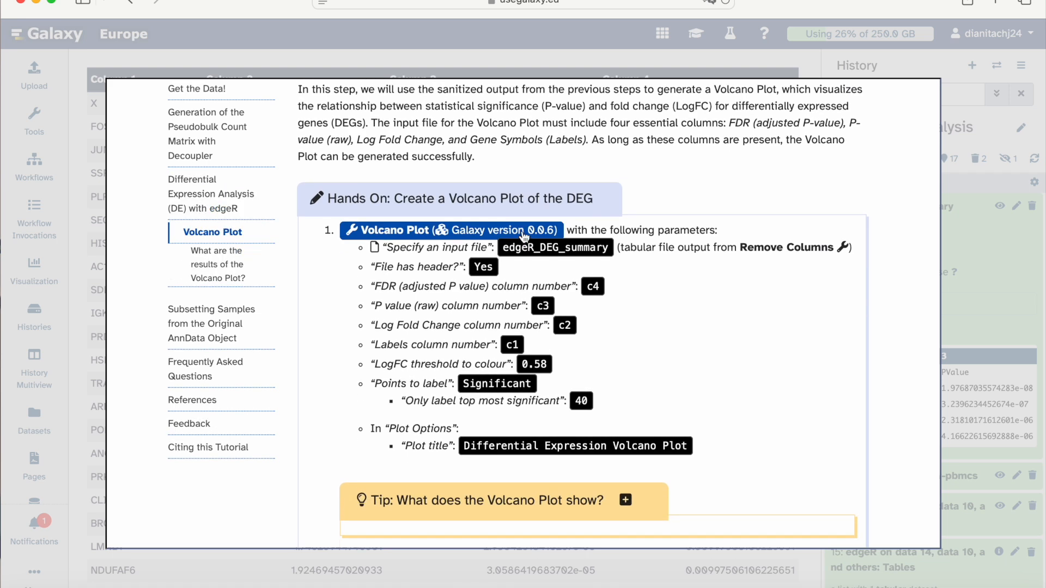
pyautogui.click(524, 232)
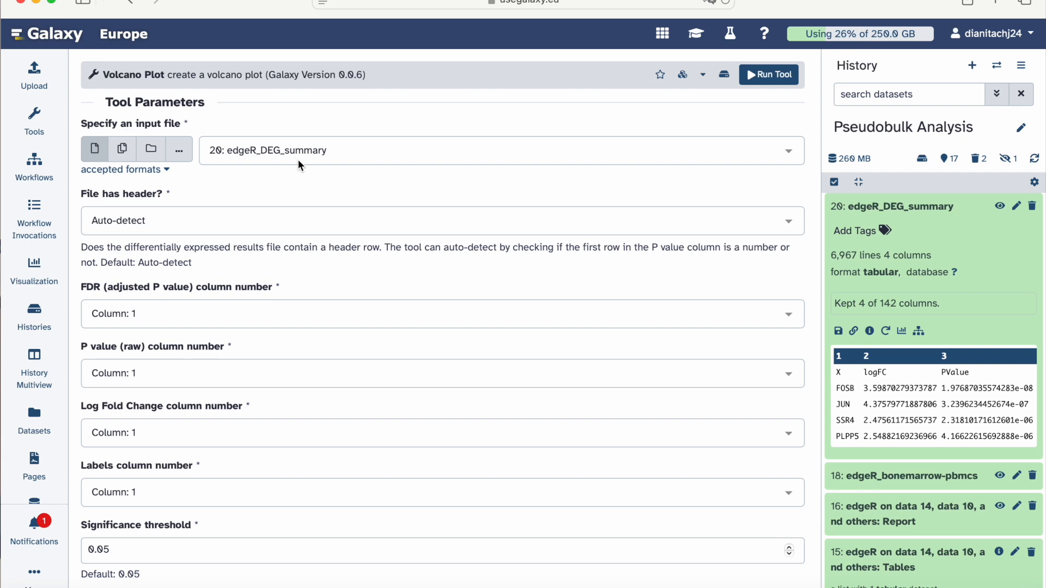
# Step: Set File has header to Yes for the volcano plot and check the column numbers in the tutorial
pyautogui.click(248, 224)
pyautogui.click(233, 274)
pyautogui.click(696, 33)
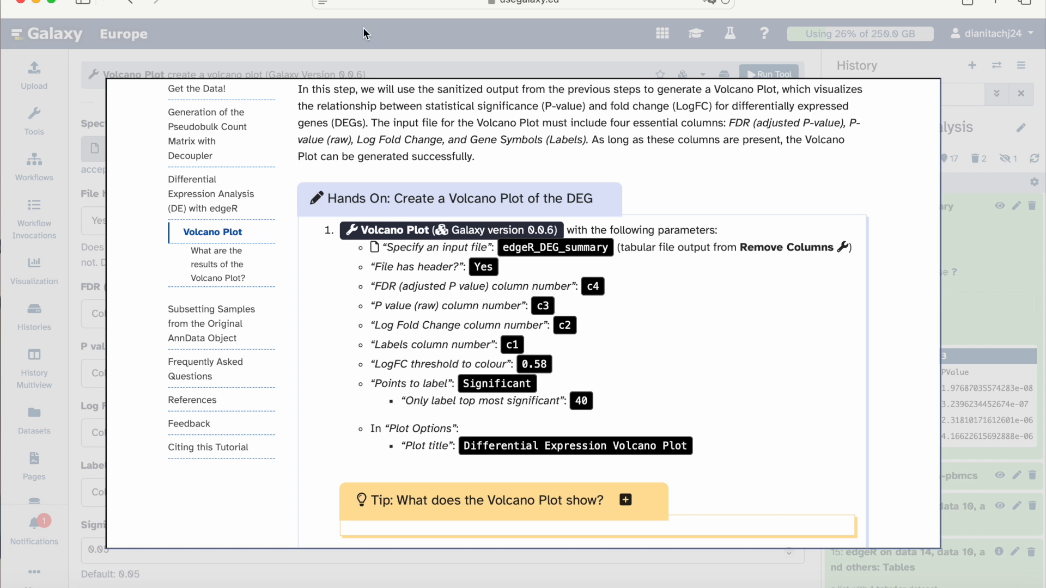
pyautogui.click(344, 57)
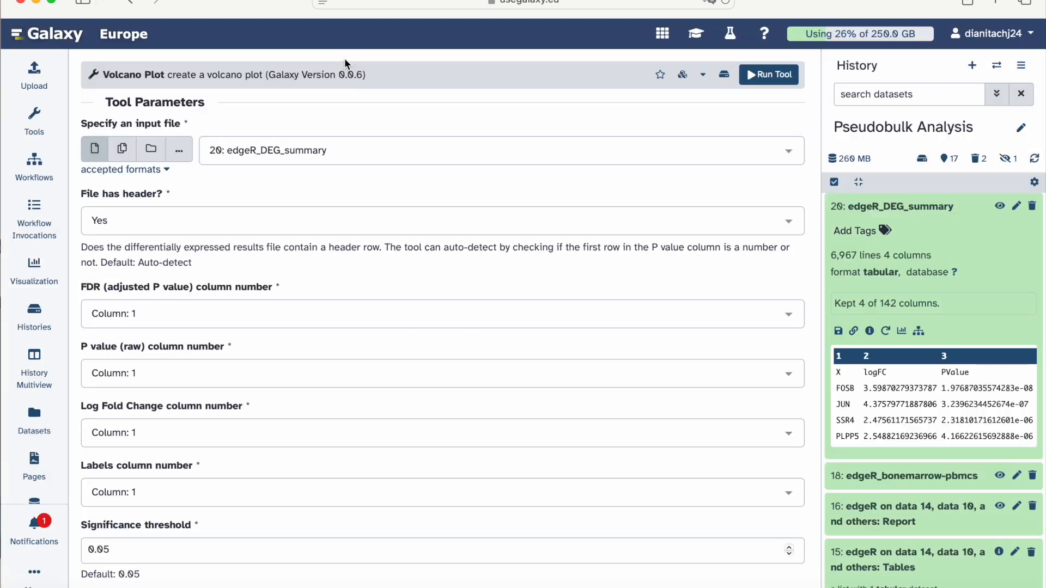
# Step: Set the FDR (adjusted P value) column to Column 4 and the raw P value column to Column 3
pyautogui.click(286, 305)
pyautogui.click(274, 404)
pyautogui.click(264, 363)
pyautogui.click(255, 441)
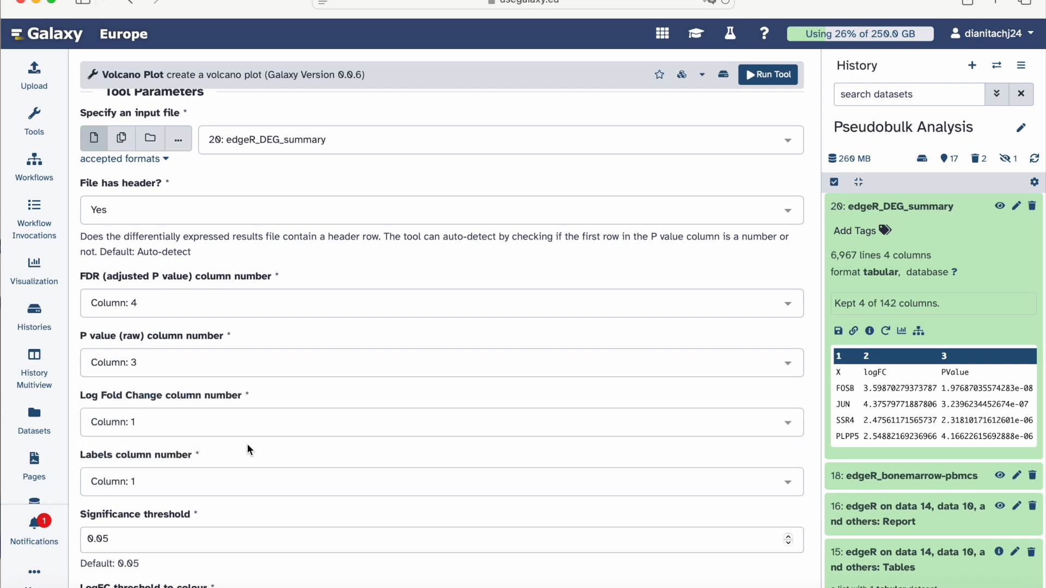
# Step: Set the Log Fold Change column to Column 2 and the Labels column to Column 1
pyautogui.click(250, 422)
pyautogui.click(256, 352)
pyautogui.click(227, 481)
pyautogui.click(236, 389)
pyautogui.scroll(-4, 268, 352)
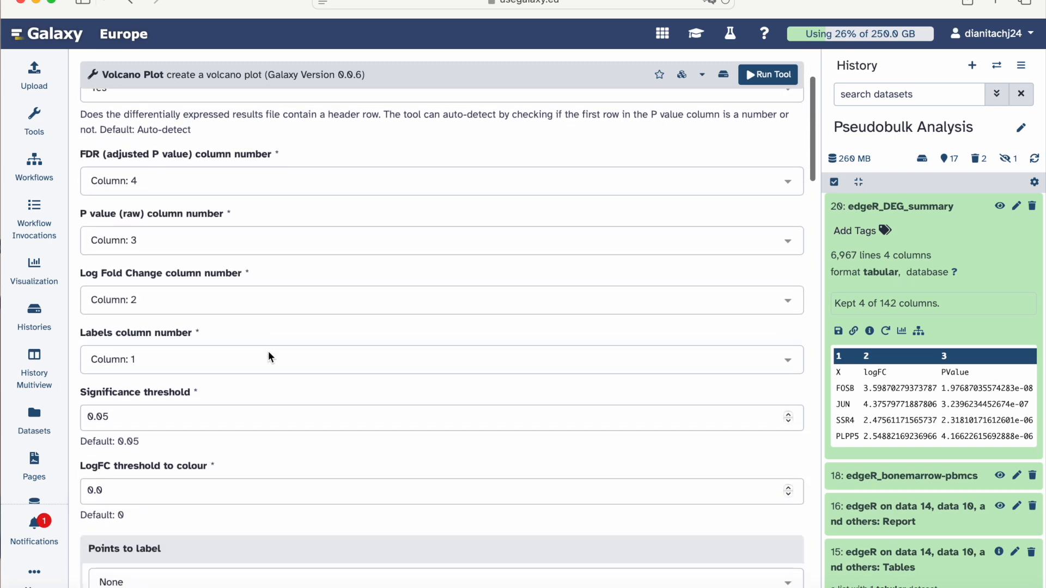
pyautogui.click(267, 351)
pyautogui.click(256, 377)
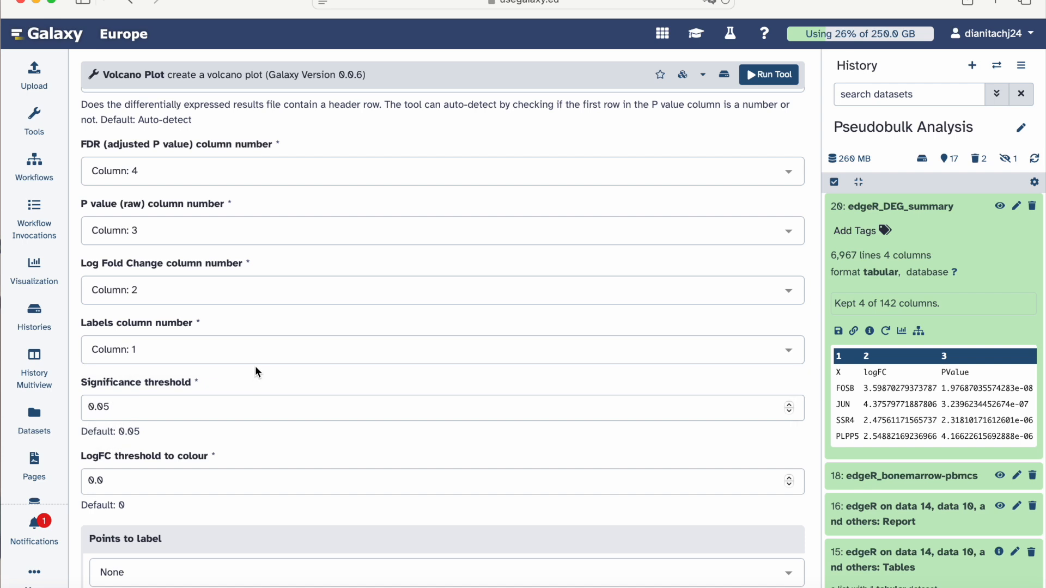
# Step: Set Points to label to Significant and limit the labels to the top 40 most significant points
pyautogui.scroll(-1, 258, 327)
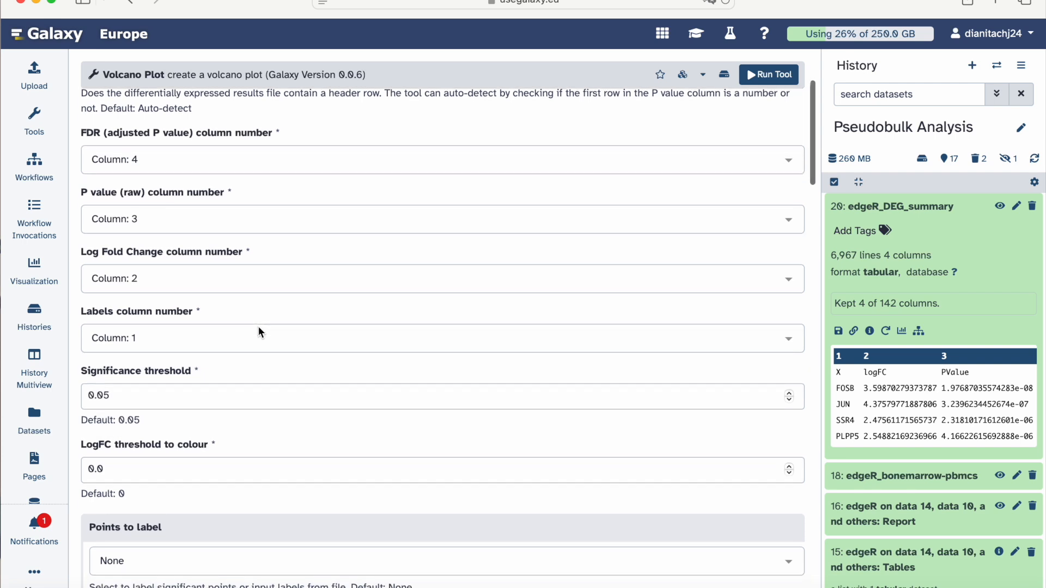
pyautogui.scroll(-1, 257, 331)
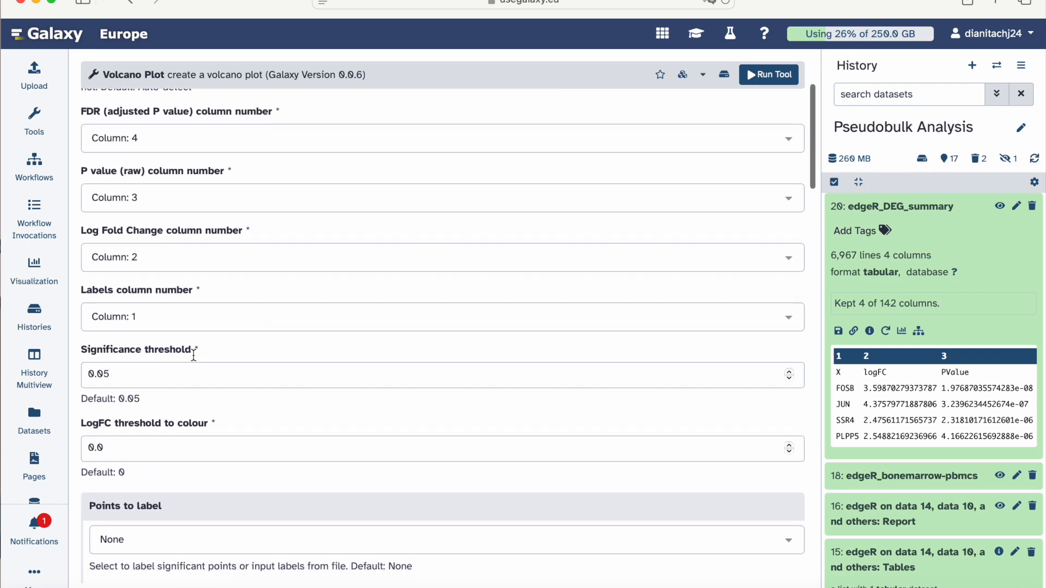
pyautogui.click(148, 376)
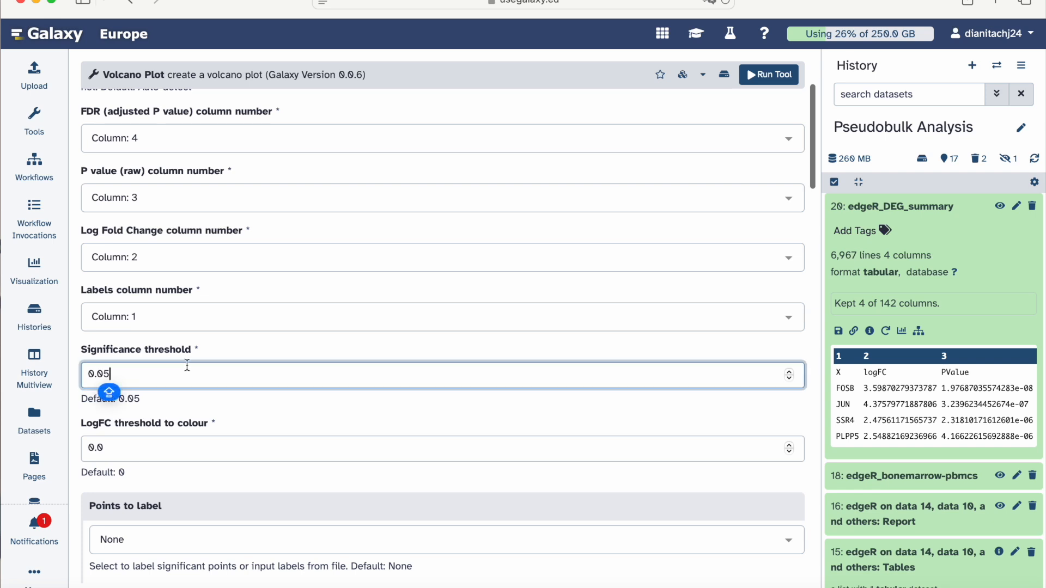
pyautogui.scroll(-2, 157, 371)
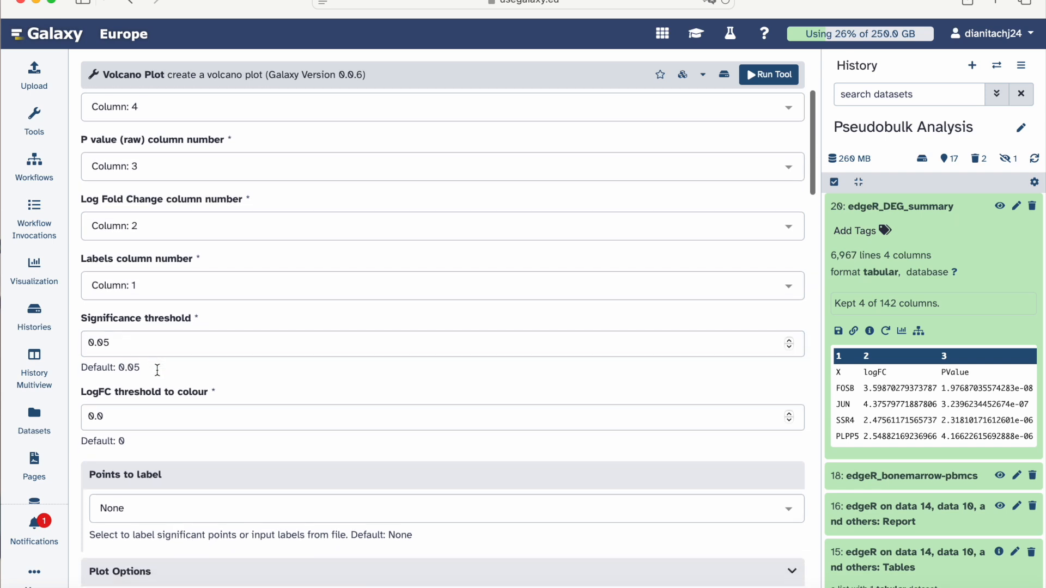
pyautogui.scroll(-1, 156, 370)
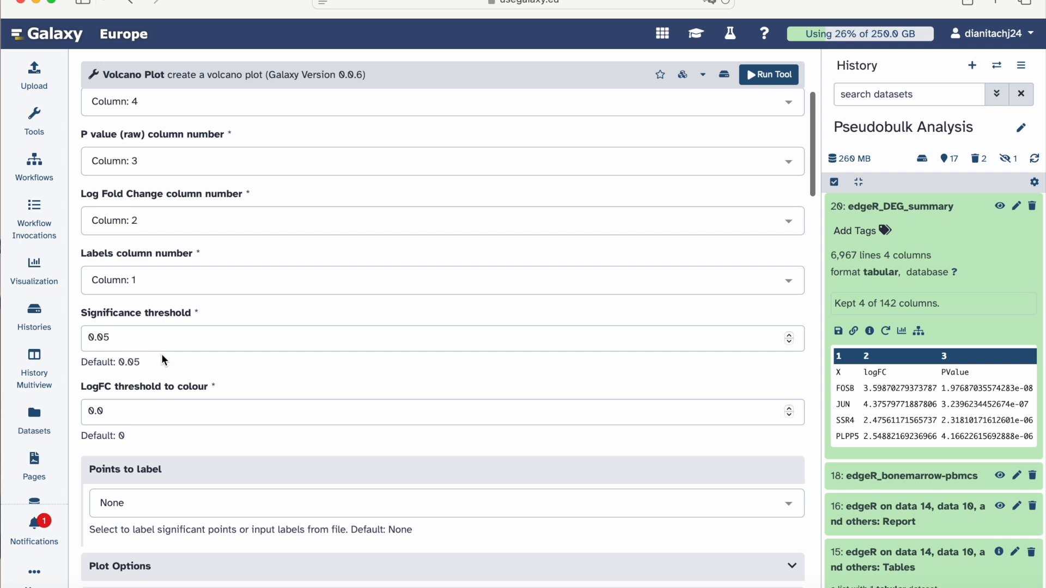
pyautogui.scroll(-2, 166, 358)
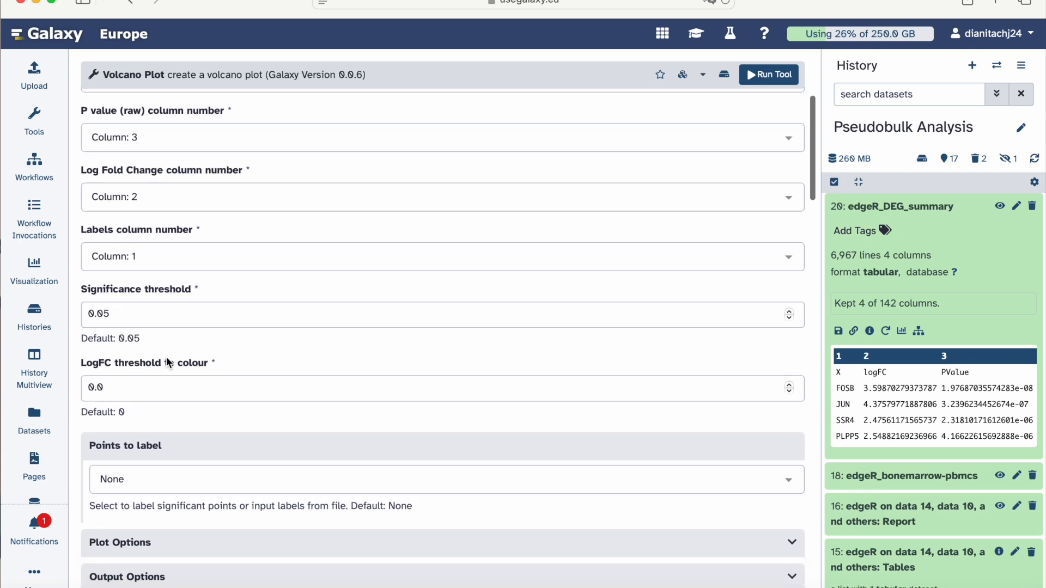
pyautogui.scroll(-1, 166, 358)
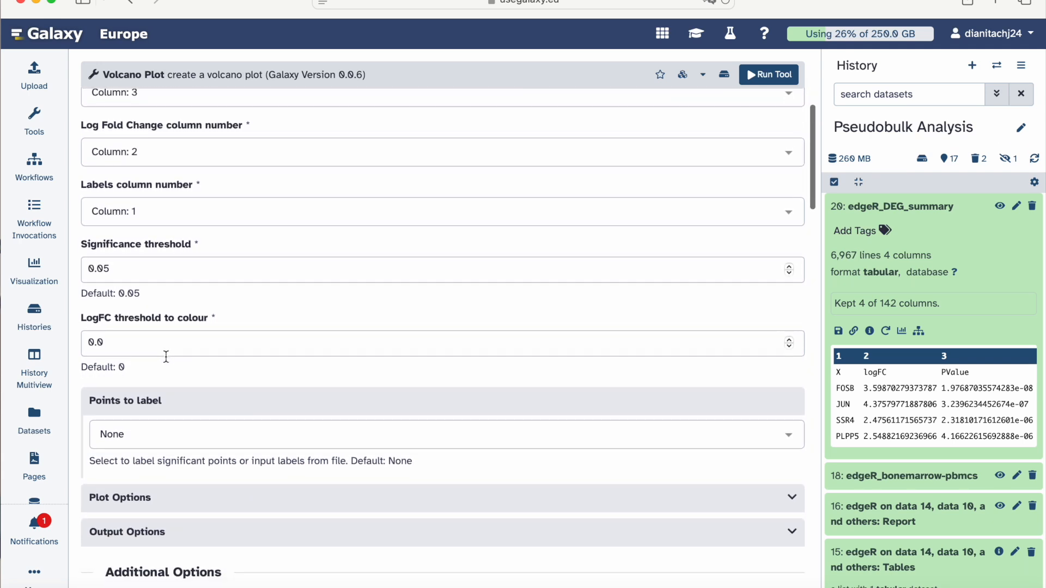
pyautogui.click(143, 434)
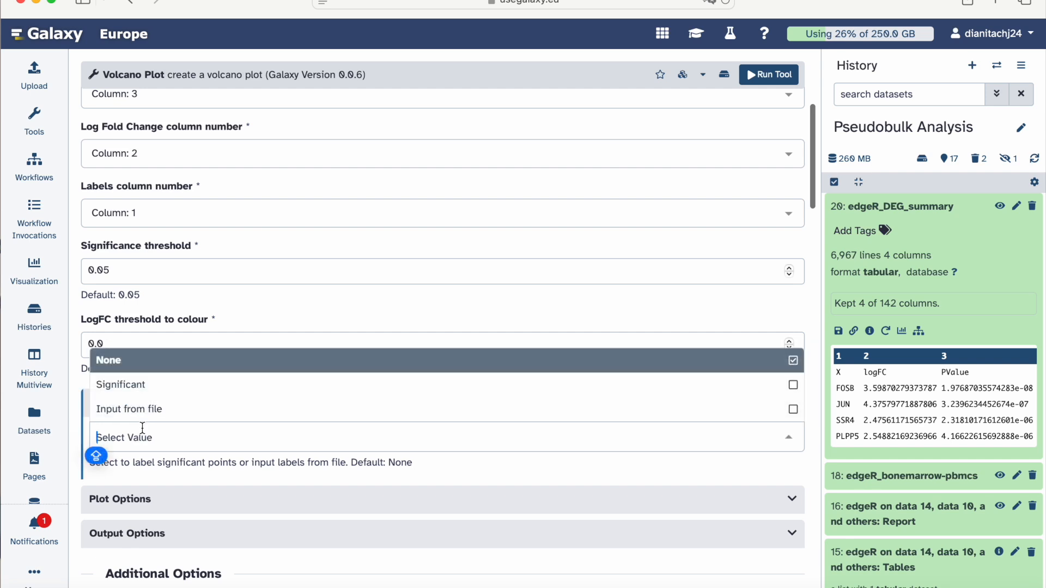
pyautogui.click(154, 386)
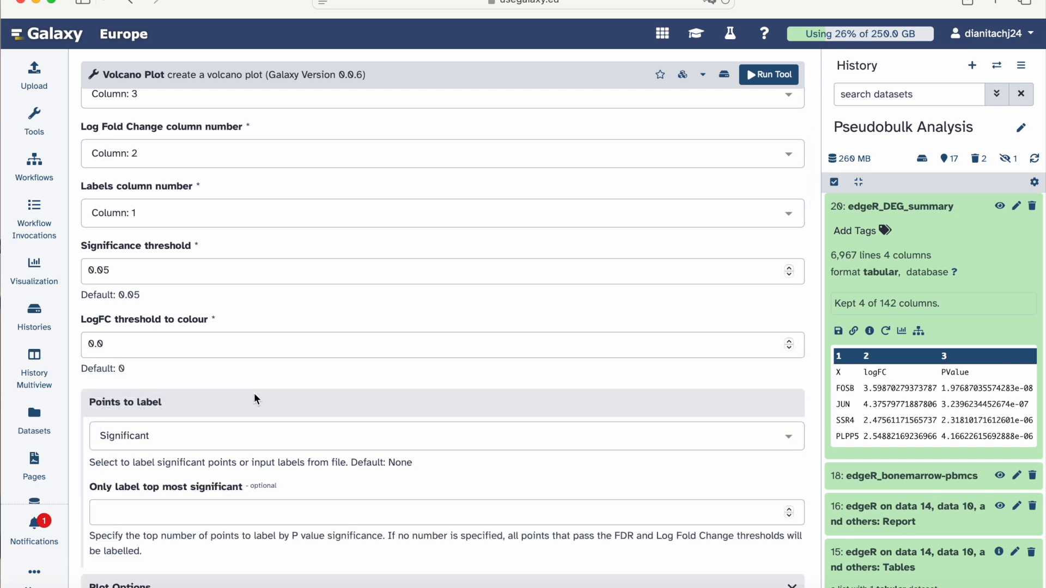
pyautogui.scroll(-3, 255, 399)
pyautogui.click(213, 459)
pyautogui.write('40')
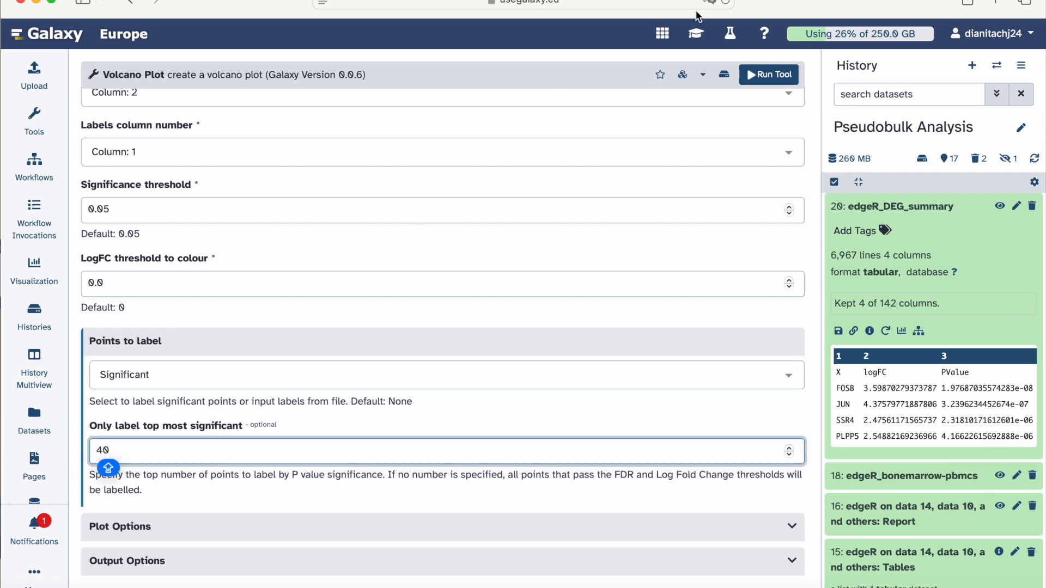
# Step: Copy the plot title "Differential Expression Volcano Plot" from the volcano plot parameters in the tutorial
pyautogui.click(696, 33)
pyautogui.scroll(-3, 583, 281)
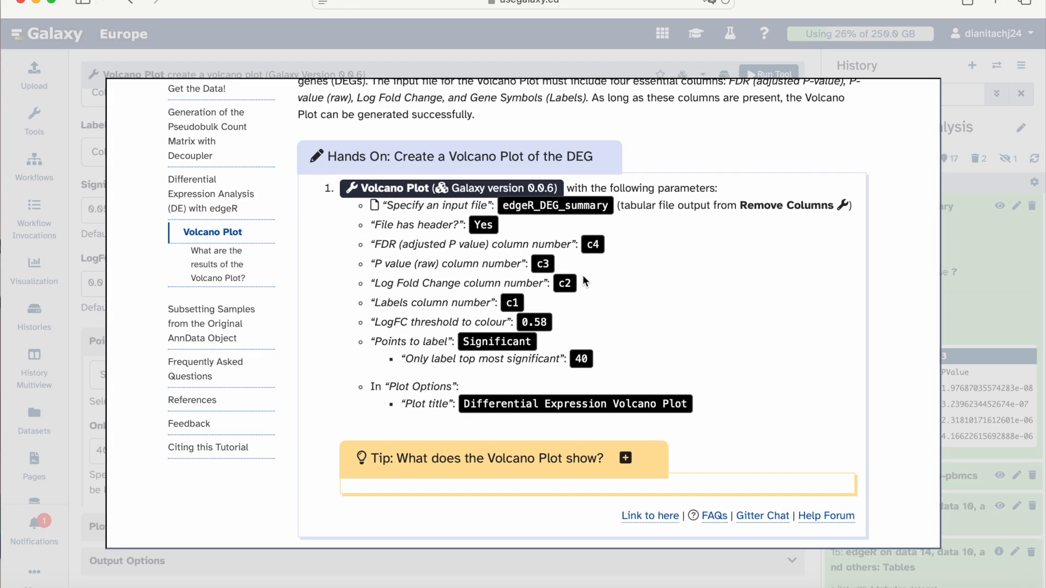
pyautogui.scroll(-3, 582, 280)
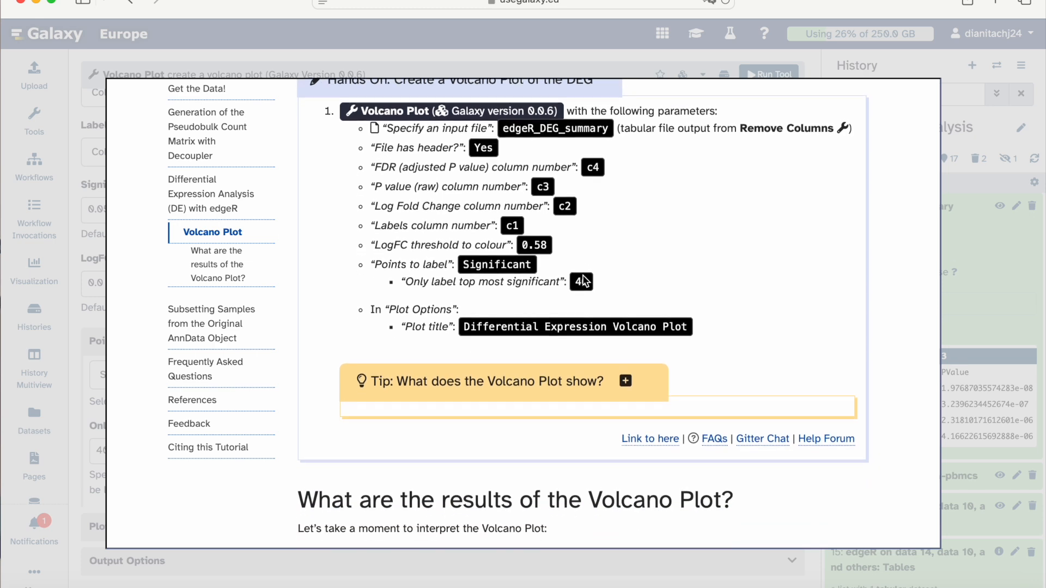
pyautogui.moveTo(464, 318); pyautogui.dragTo(691, 324)
pyautogui.press('super+c')
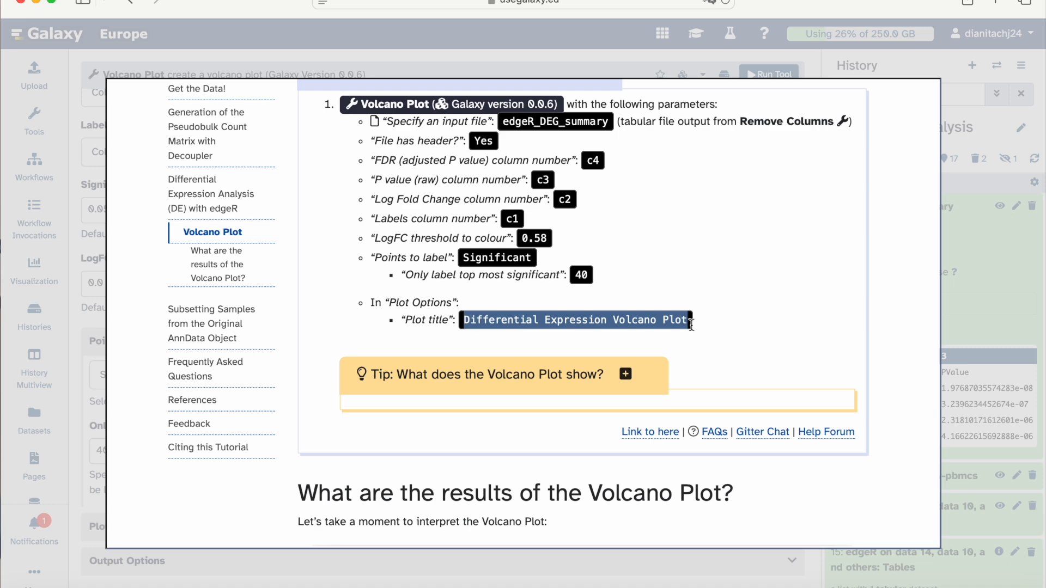
# Step: Enter "Differential Expression Volcano Plot" as the plot title in the Volcano Plot tool's plot options
pyautogui.click(511, 50)
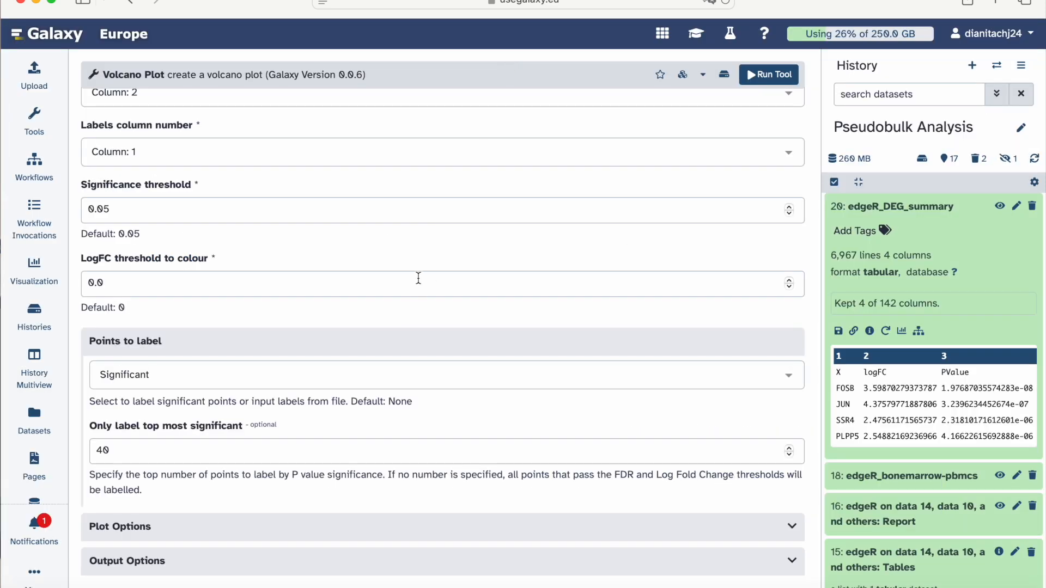
pyautogui.scroll(-3, 419, 278)
pyautogui.click(336, 401)
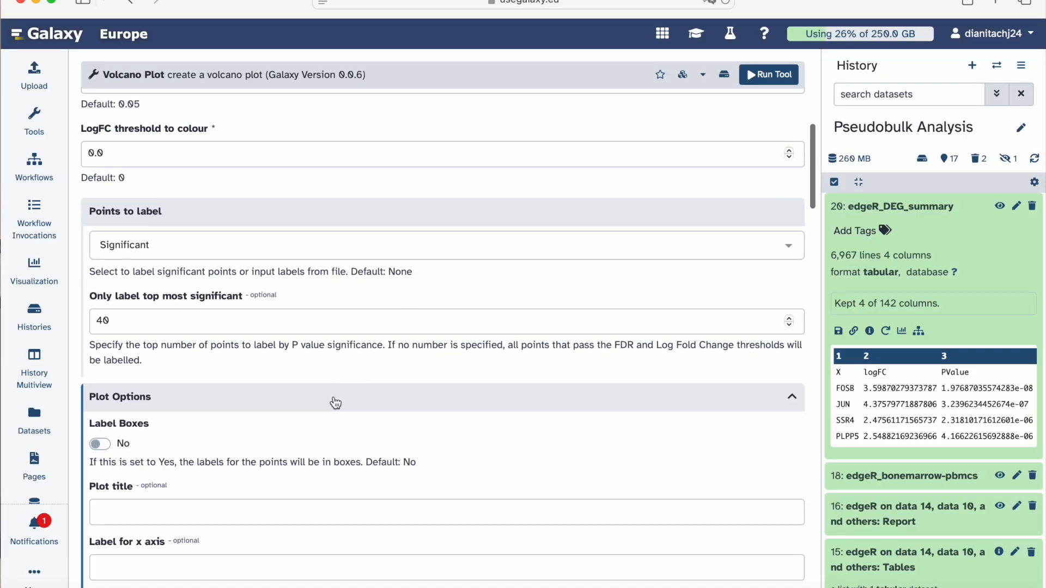
pyautogui.scroll(-2, 335, 403)
pyautogui.scroll(-3, 335, 403)
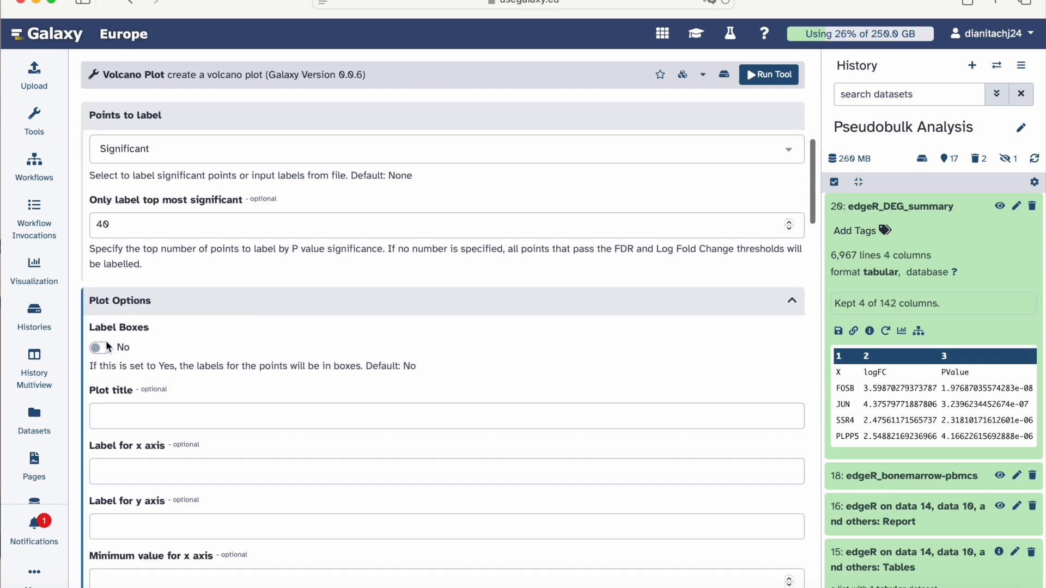
pyautogui.scroll(-1, 116, 343)
pyautogui.click(110, 379)
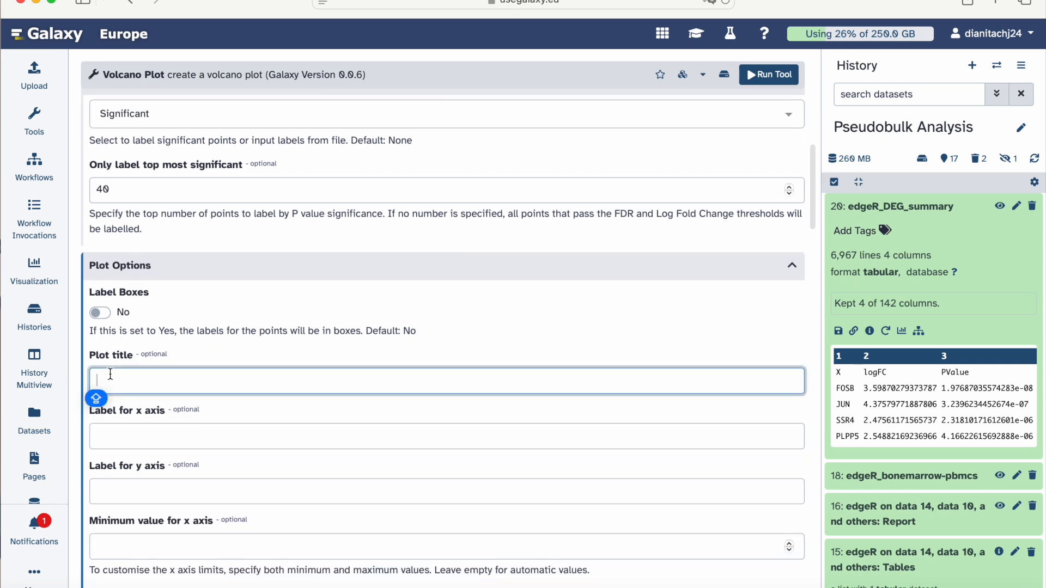
pyautogui.press('super+v')
pyautogui.click(191, 410)
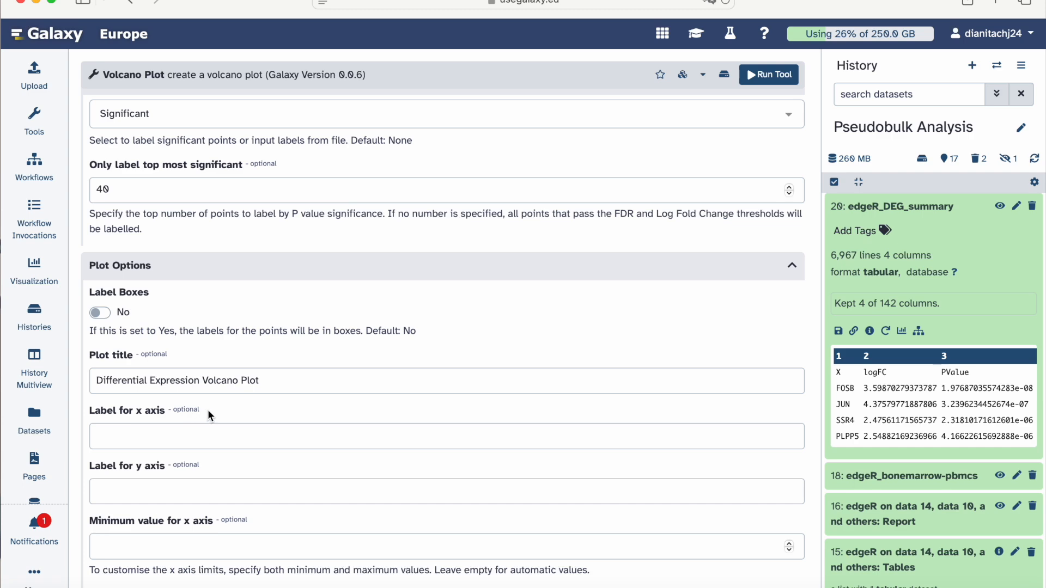
# Step: Review the remaining plot options and input parameters, and run the Volcano Plot tool on edgeR_DEG_summary
pyautogui.scroll(-12, 255, 411)
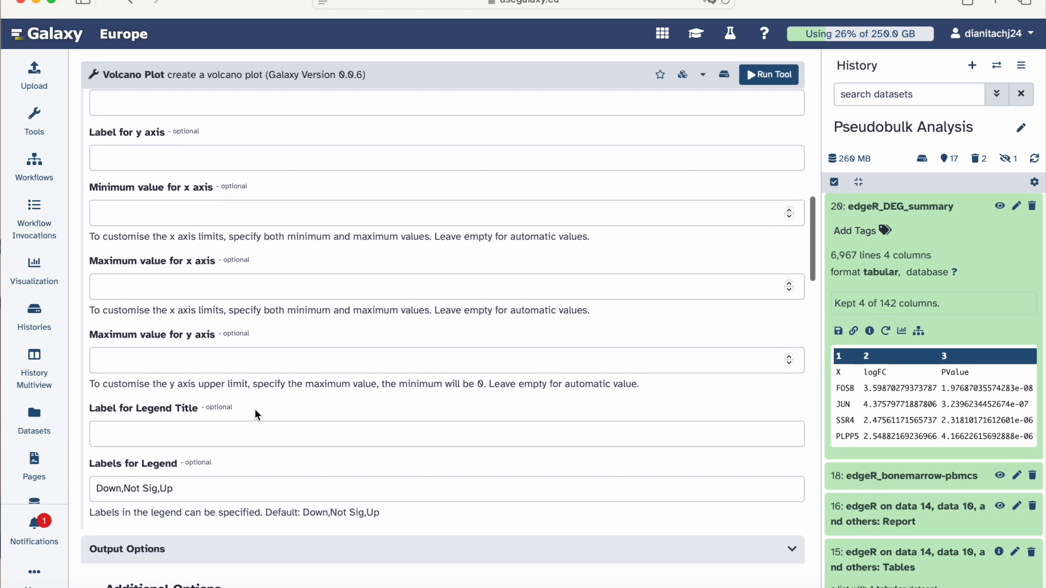
pyautogui.scroll(5, 256, 414)
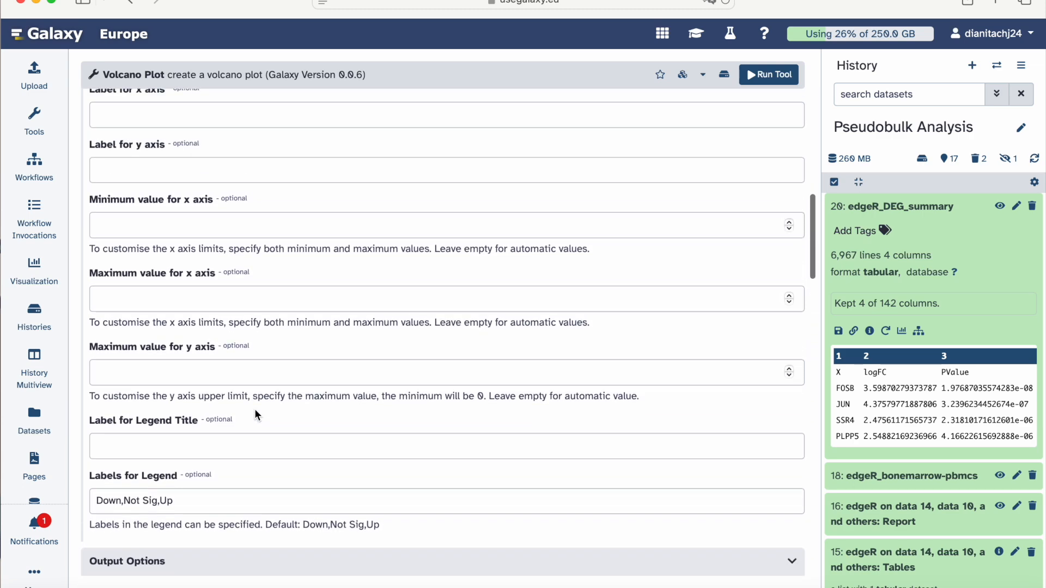
pyautogui.scroll(10, 255, 414)
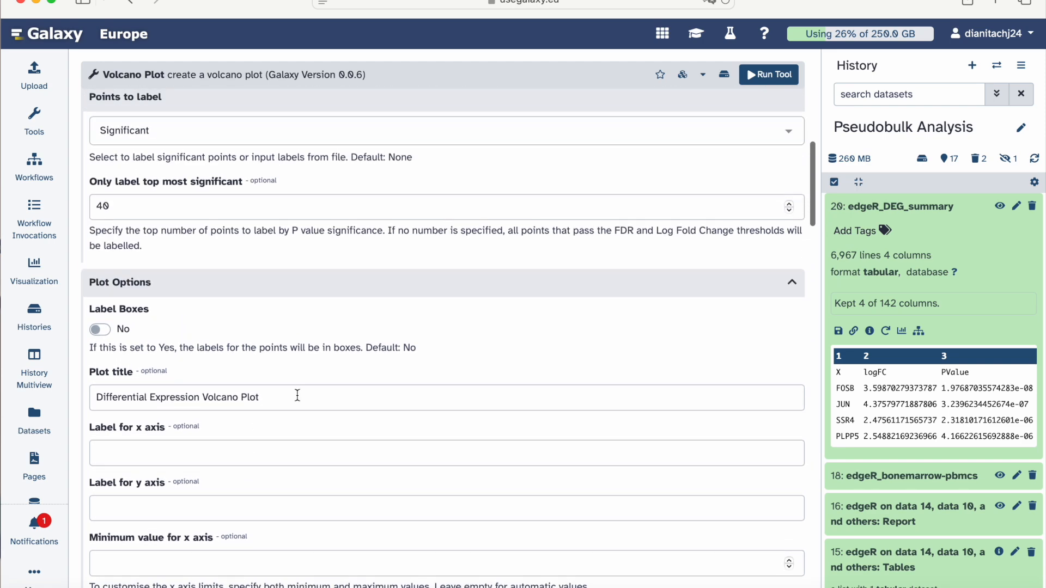
pyautogui.click(787, 290)
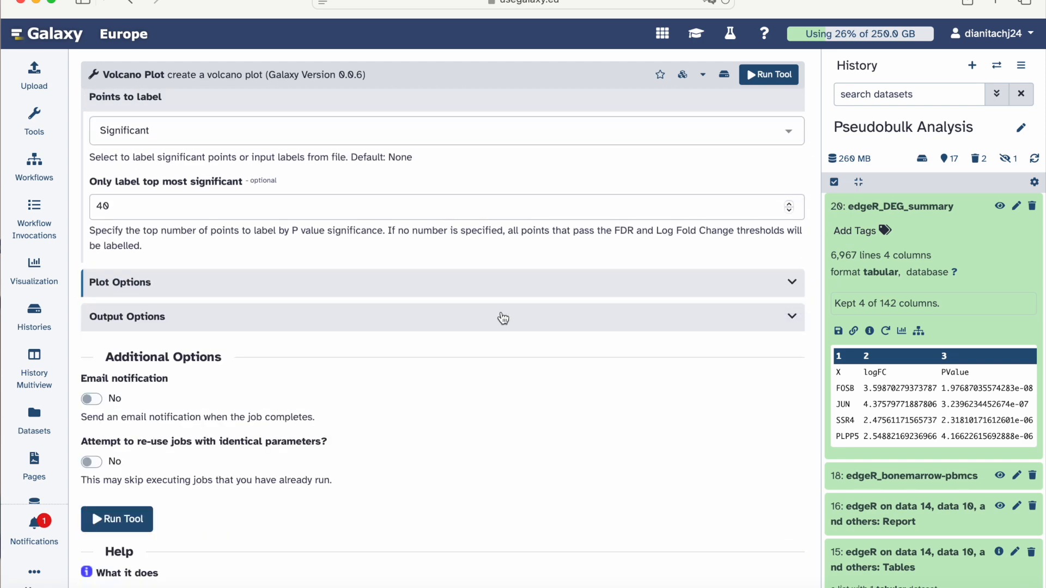
pyautogui.scroll(1, 504, 319)
pyautogui.scroll(10, 502, 314)
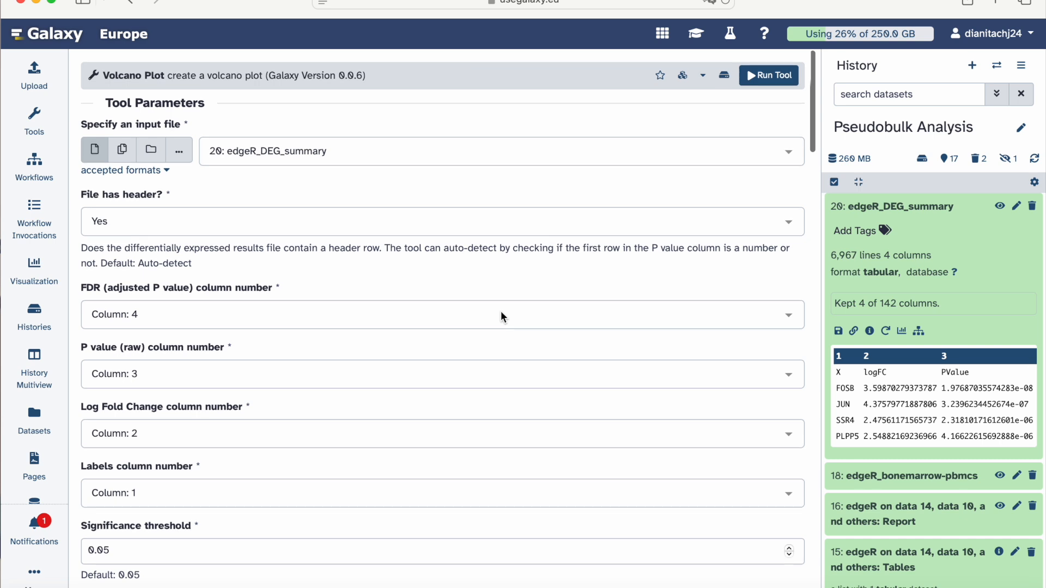
pyautogui.click(769, 73)
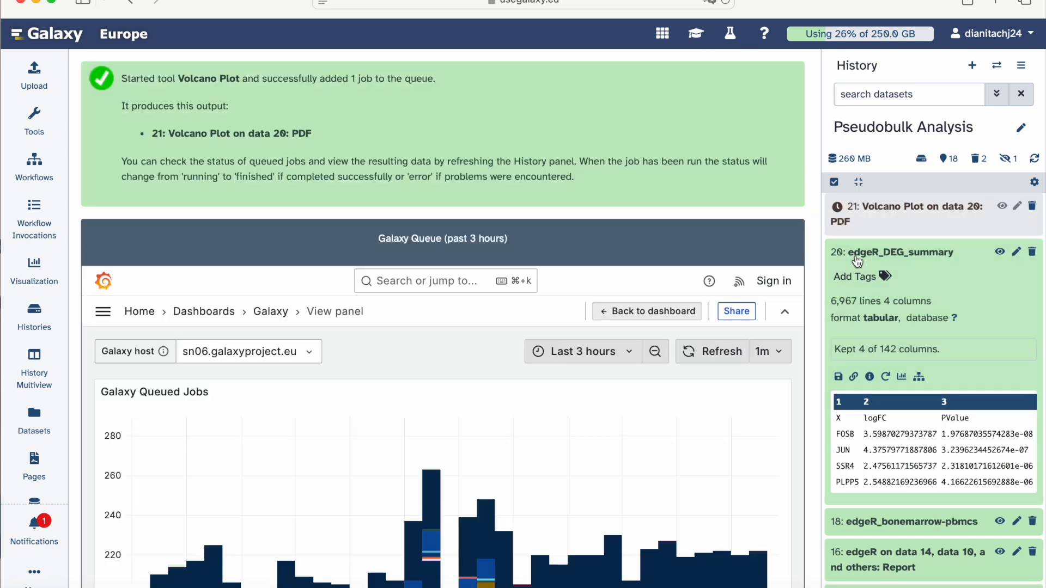
# Step: View the edgeR report from the history and examine its diagnostic plots and differential expression counts
pyautogui.click(856, 252)
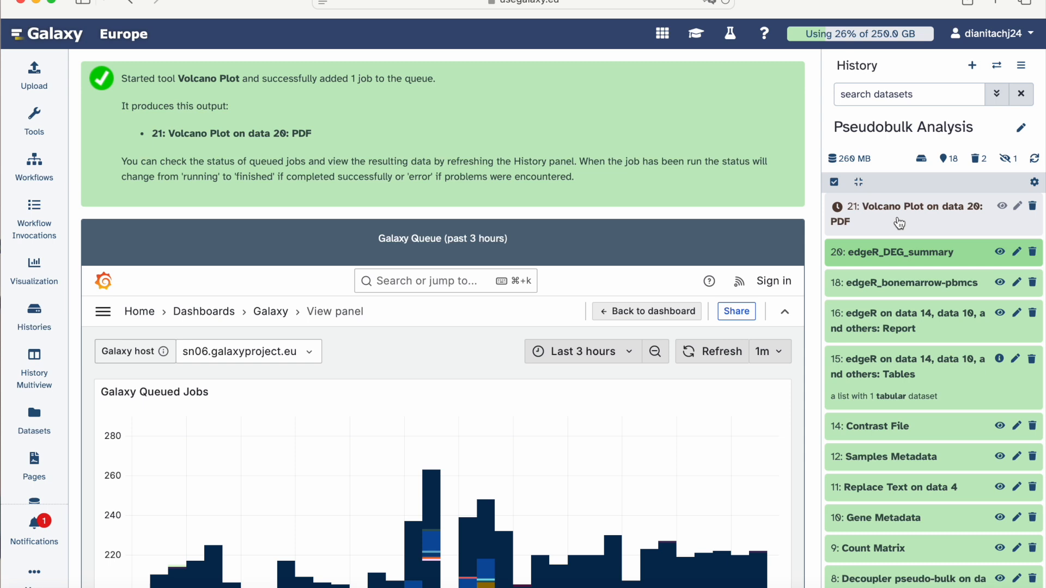
pyautogui.click(902, 319)
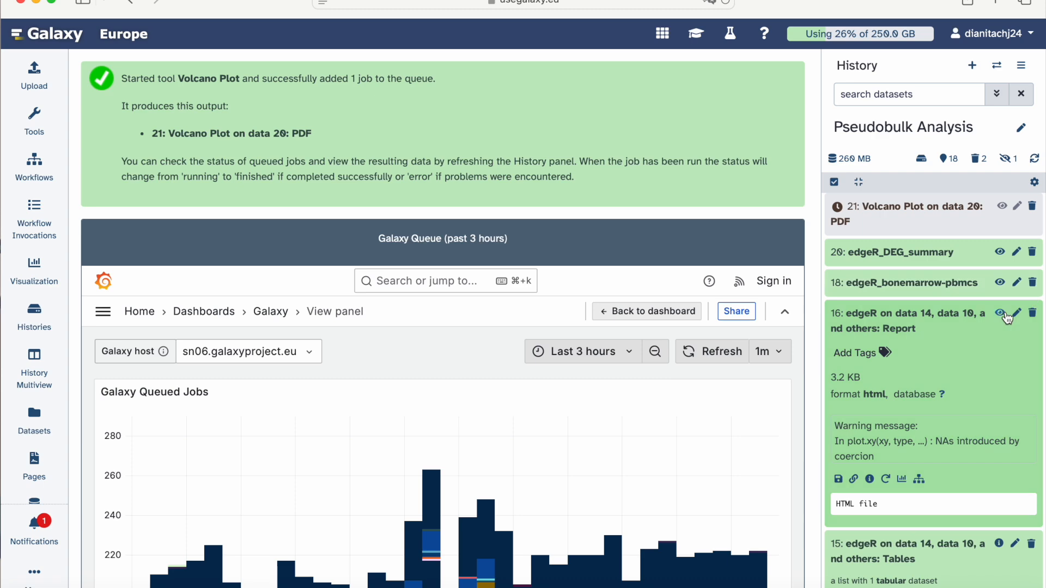
pyautogui.click(999, 312)
pyautogui.scroll(-20, 403, 255)
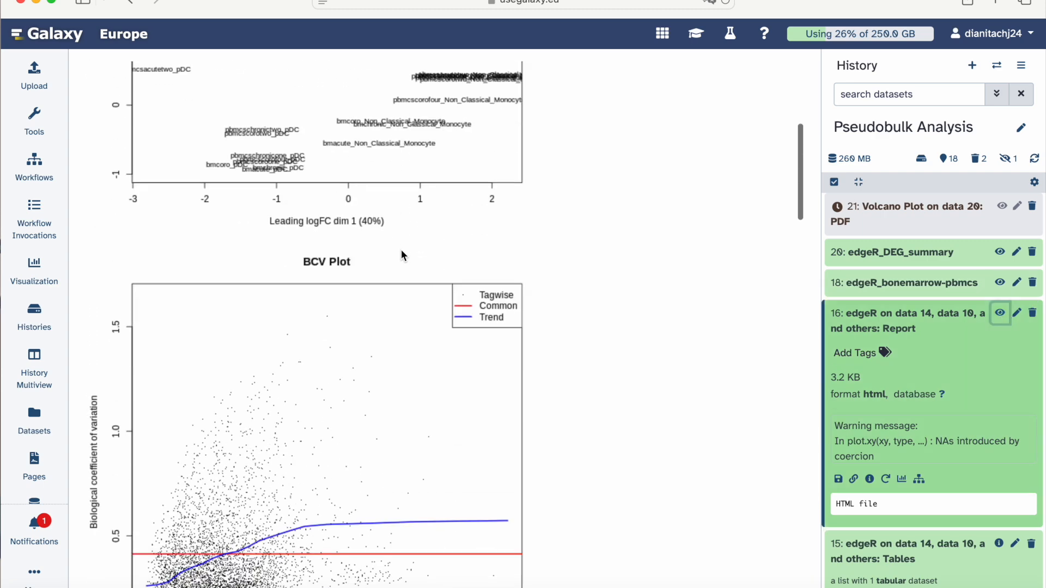
pyautogui.scroll(-5, 403, 255)
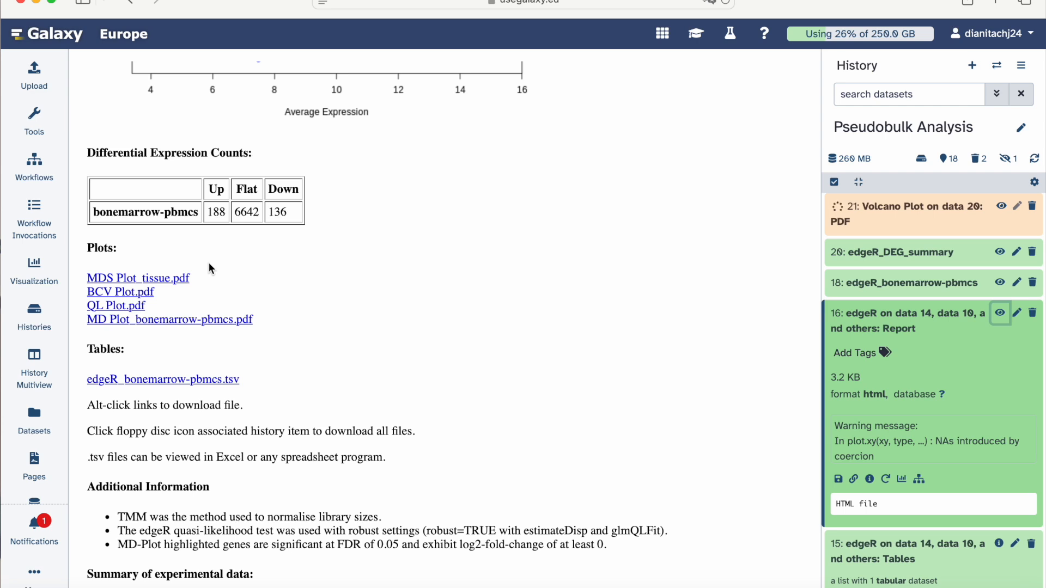
pyautogui.scroll(5, 209, 263)
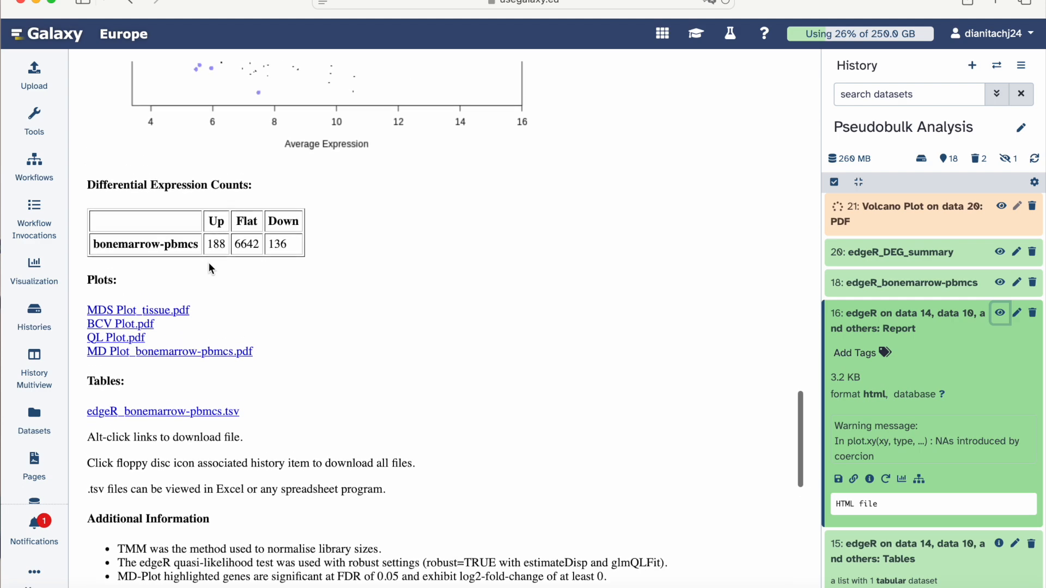
pyautogui.scroll(15, 210, 267)
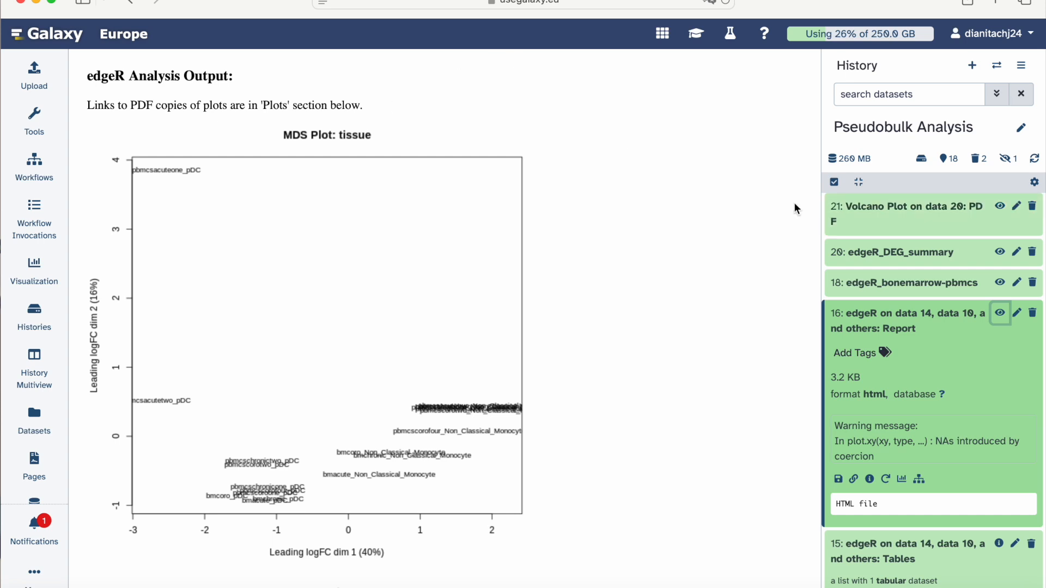
# Step: Display the Volcano Plot PDF from the history and examine the labelled up- and downregulated genes
pyautogui.click(966, 213)
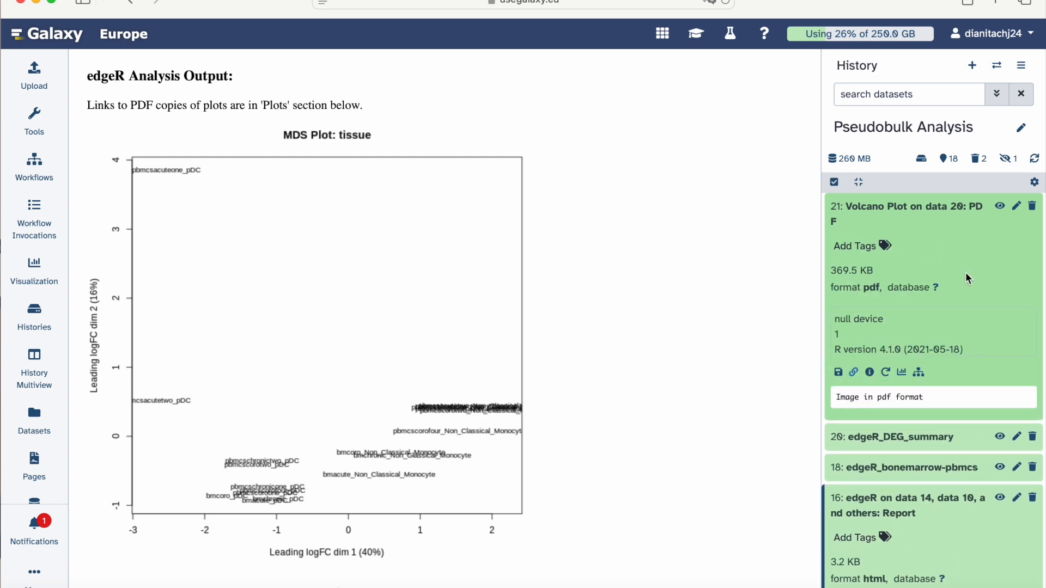
pyautogui.click(1001, 208)
pyautogui.scroll(-1, 512, 237)
pyautogui.scroll(-1, 512, 234)
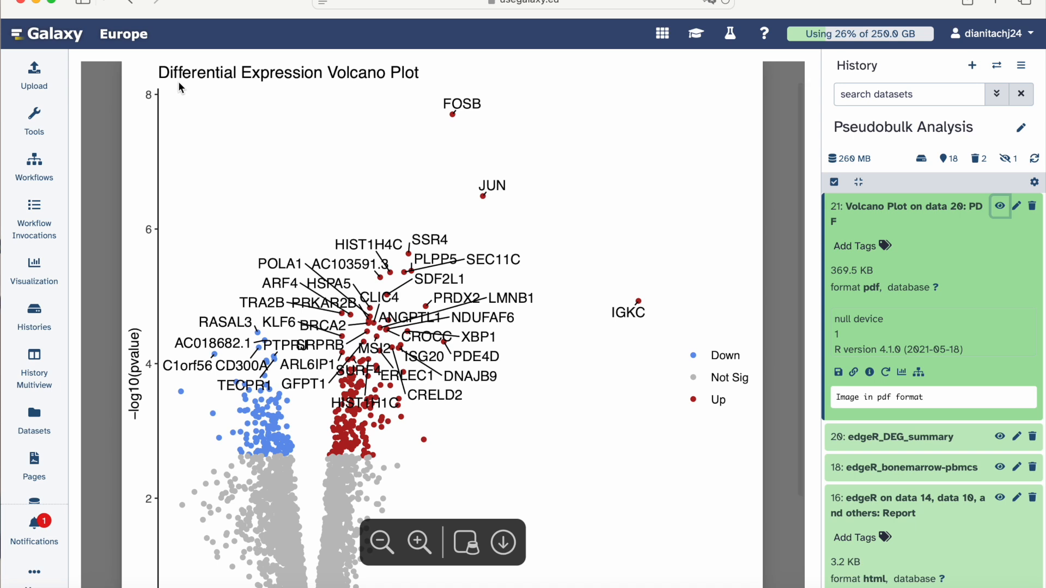
pyautogui.scroll(-2, 356, 197)
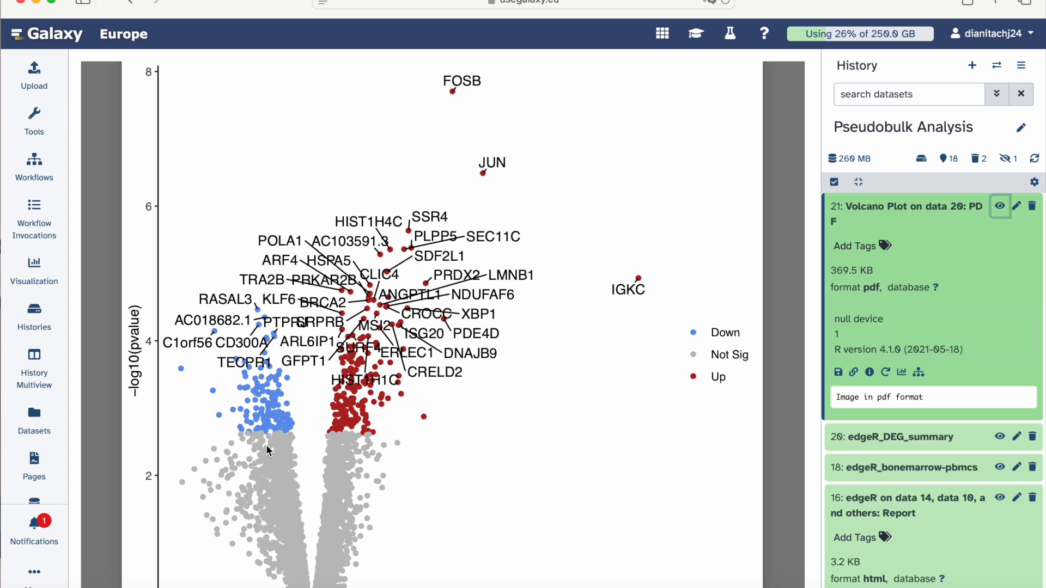
pyautogui.scroll(-2, 391, 294)
pyautogui.scroll(-4, 391, 294)
pyautogui.scroll(4, 391, 294)
pyautogui.scroll(3, 391, 293)
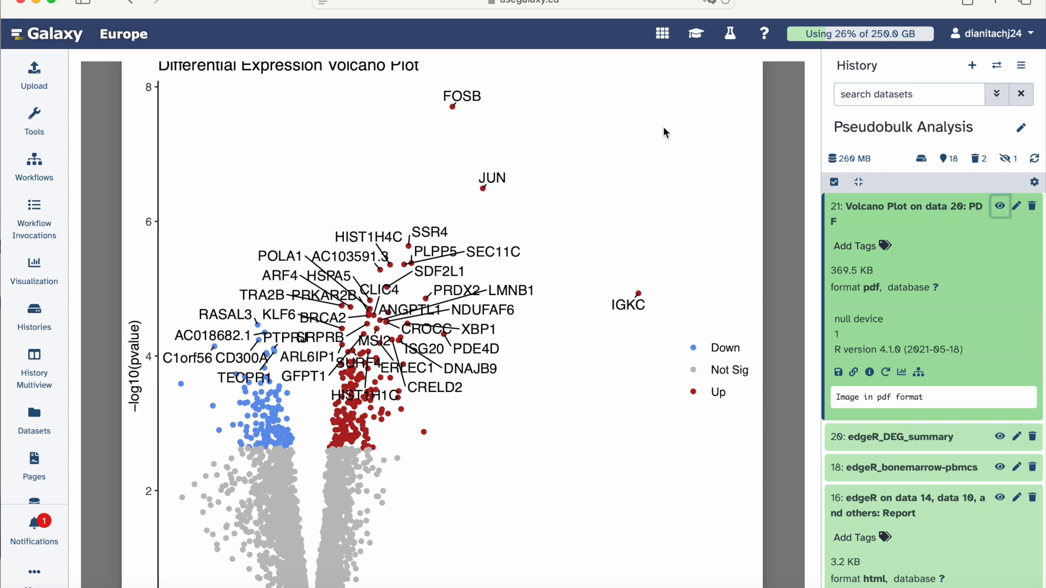
# Step: Reopen the training tutorial and review the Volcano Plot tip, the example plot and its interpretation questions
pyautogui.click(697, 37)
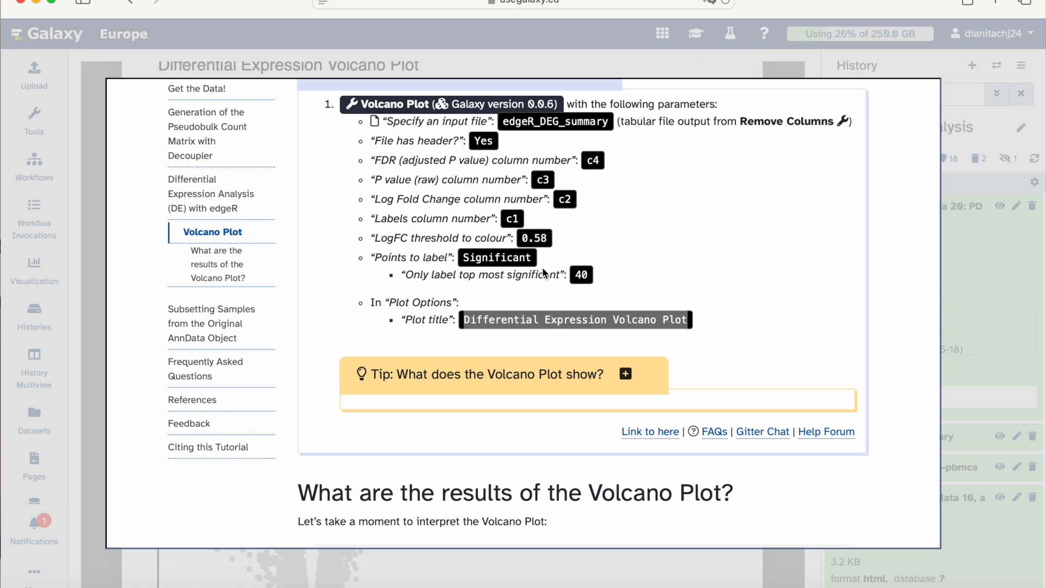
pyautogui.scroll(-2, 543, 269)
pyautogui.scroll(-3, 542, 271)
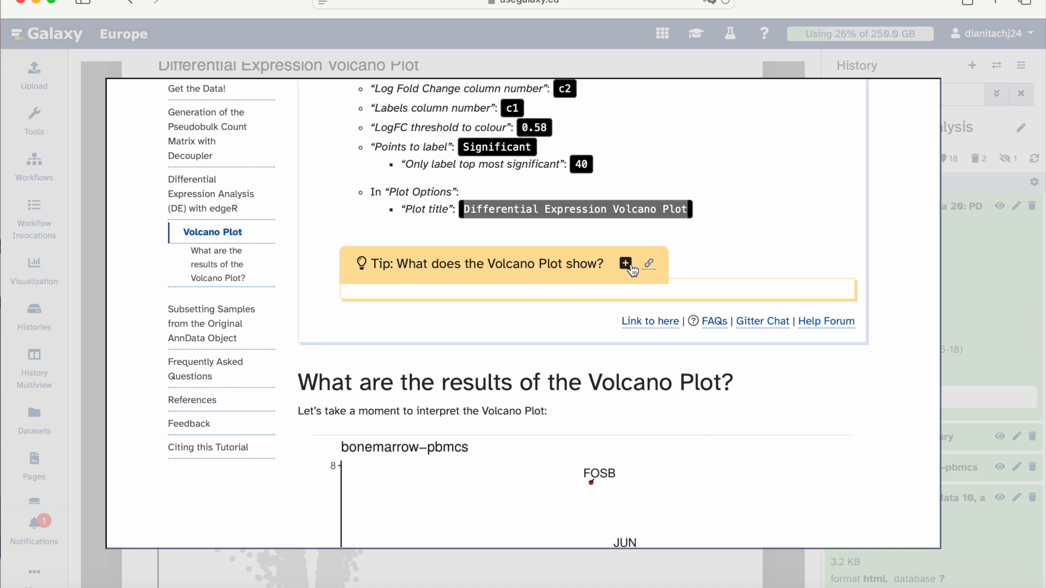
pyautogui.scroll(-1, 625, 262)
pyautogui.click(625, 259)
pyautogui.scroll(-5, 625, 260)
pyautogui.scroll(-15, 625, 260)
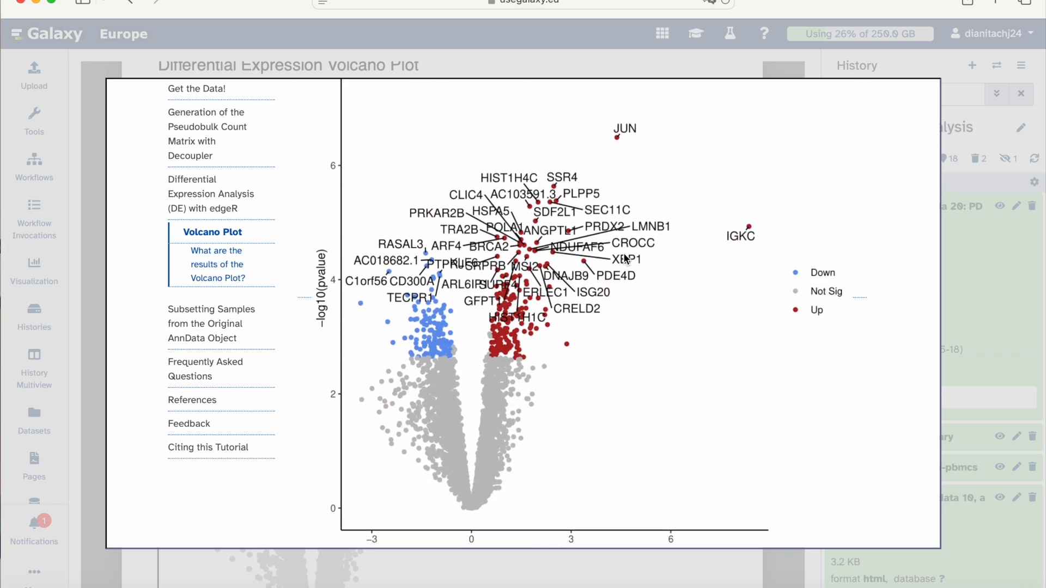
pyautogui.scroll(-17, 626, 258)
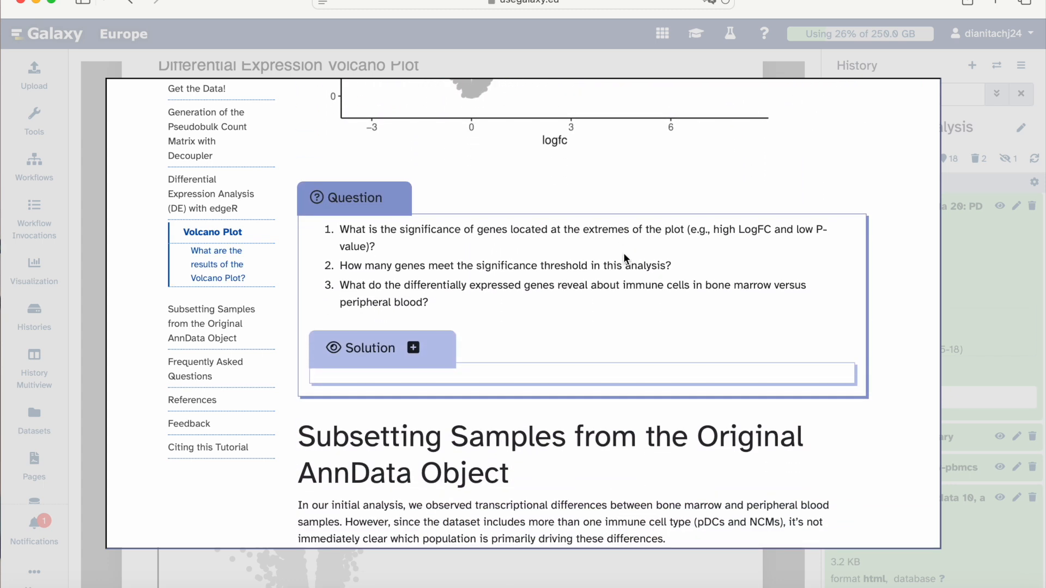
pyautogui.scroll(-3, 624, 254)
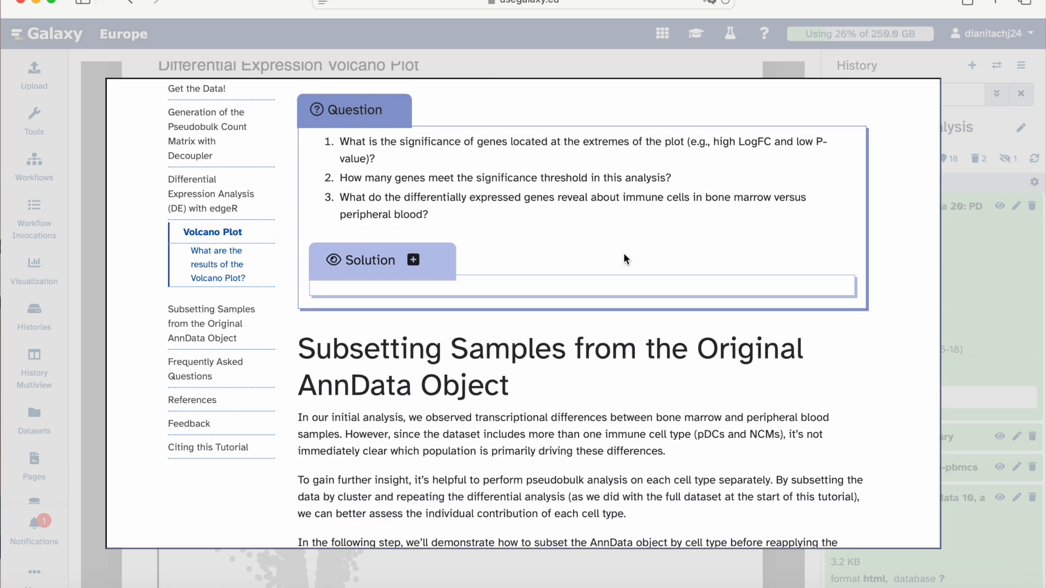
# Step: Read the tutorial's introduction to subsetting samples from the original AnnData object by cell type
pyautogui.scroll(-5, 625, 257)
pyautogui.scroll(-1, 623, 253)
pyautogui.scroll(1, 623, 252)
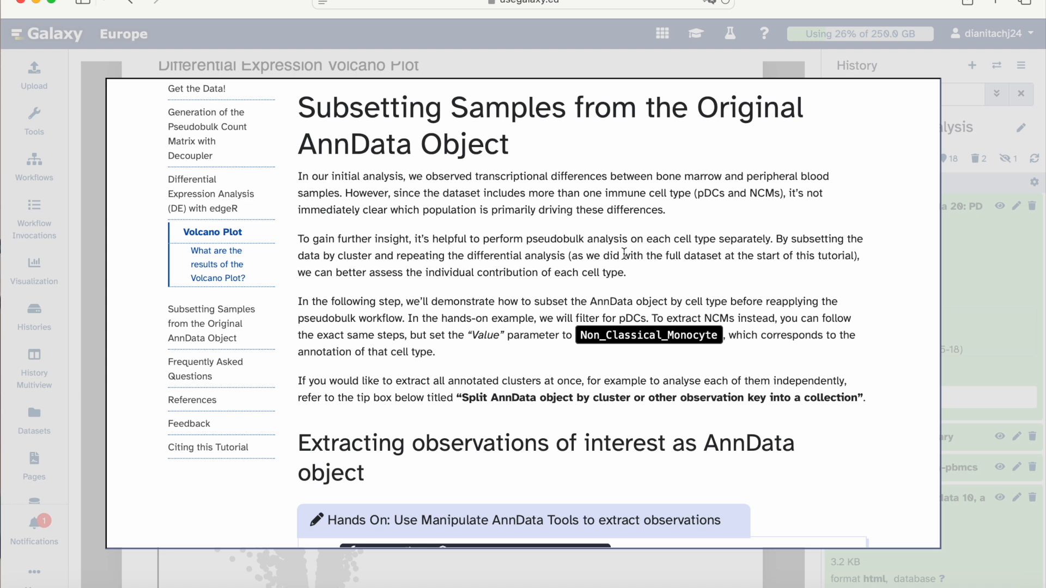
pyautogui.scroll(-1, 538, 233)
pyautogui.scroll(1, 539, 234)
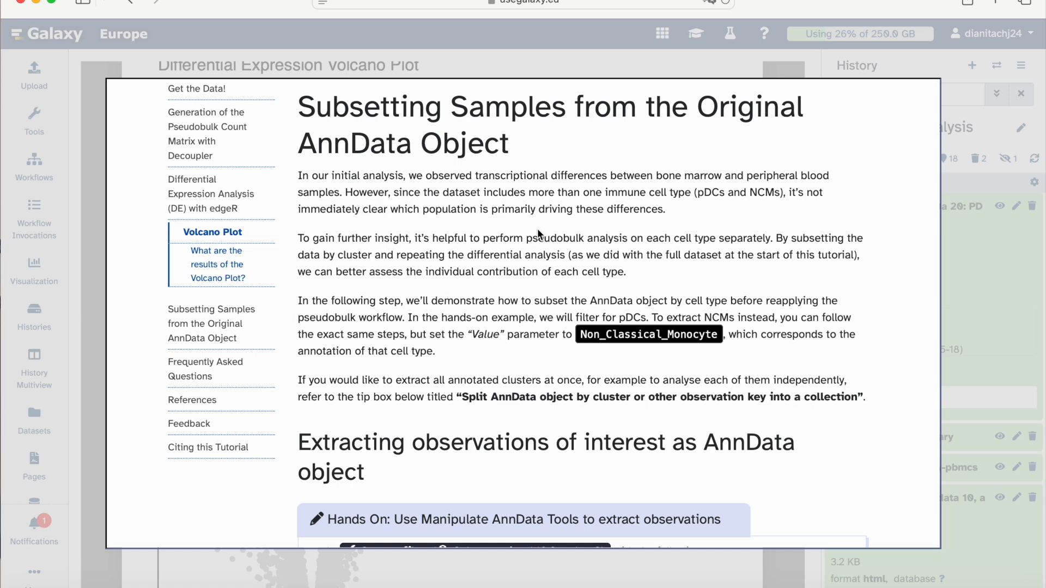
pyautogui.scroll(-1, 537, 232)
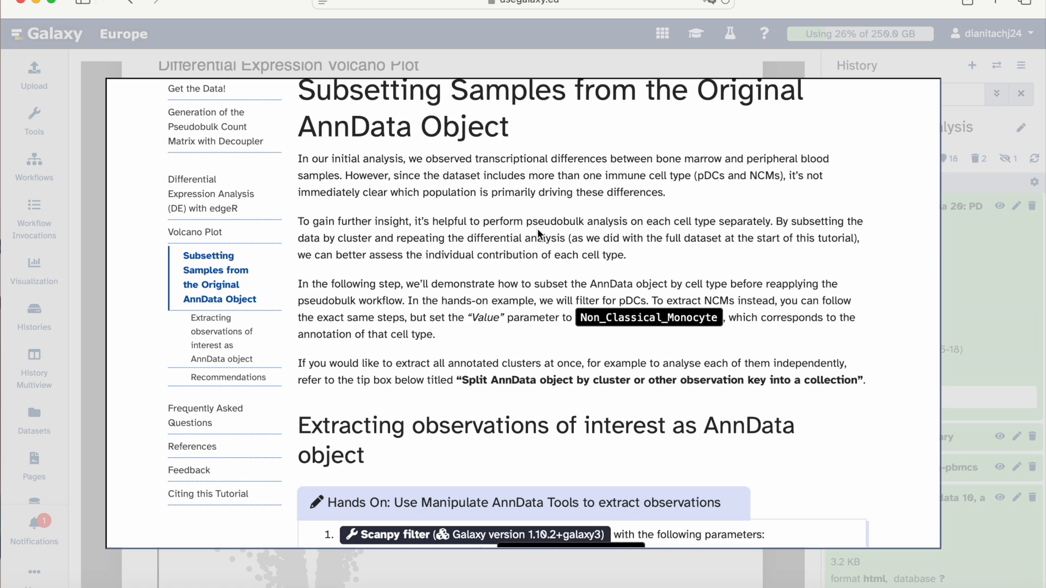
pyautogui.scroll(-3, 537, 228)
pyautogui.scroll(2, 537, 227)
pyautogui.scroll(2, 537, 228)
pyautogui.scroll(-1, 537, 229)
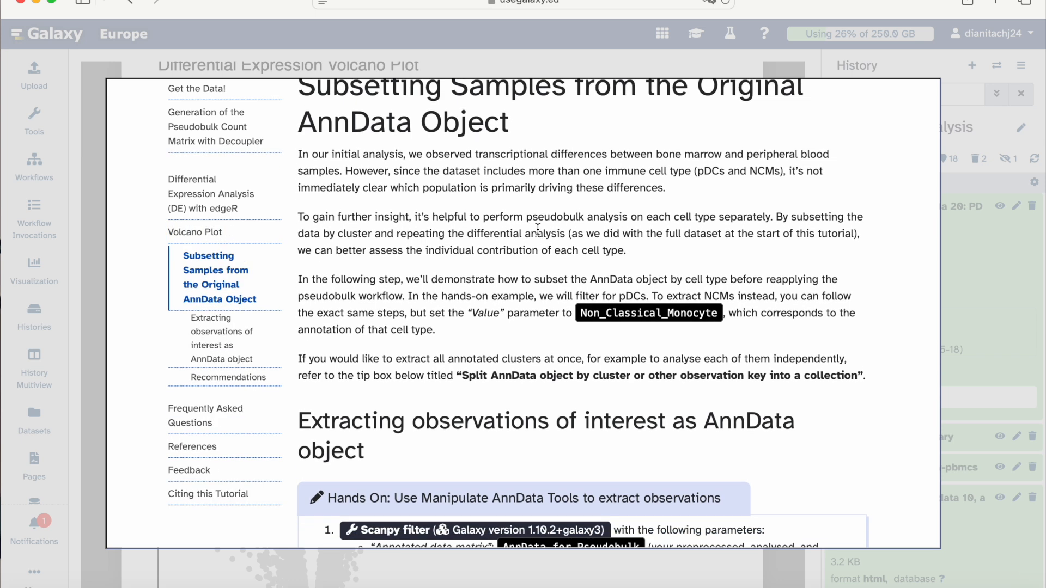
# Step: Read the Scanpy filter hands-on parameters, the pre-extracted clusters comment and the follow-up questions on the pDC analysis
pyautogui.scroll(-7, 538, 229)
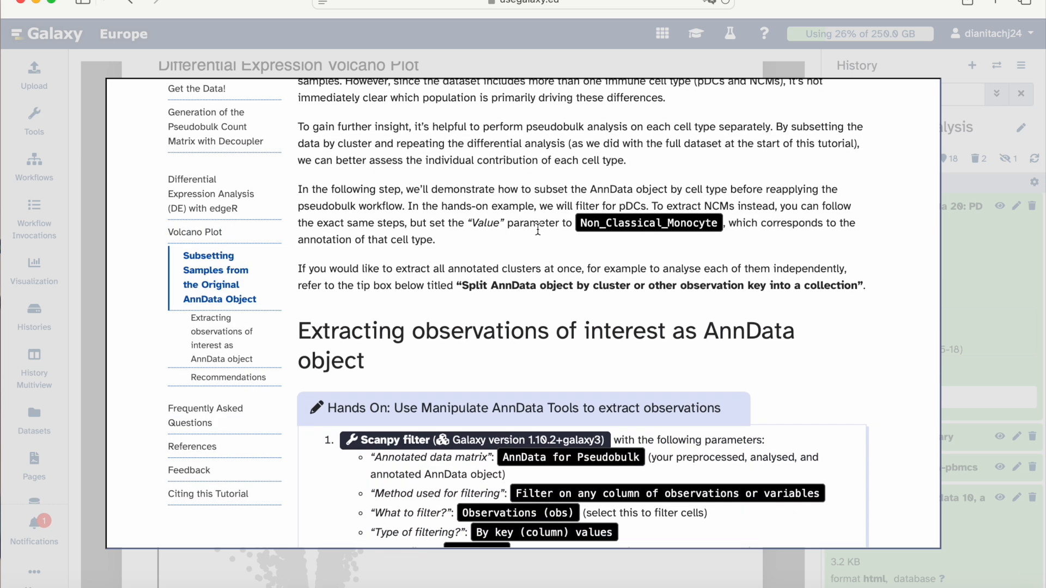
pyautogui.scroll(-4, 537, 229)
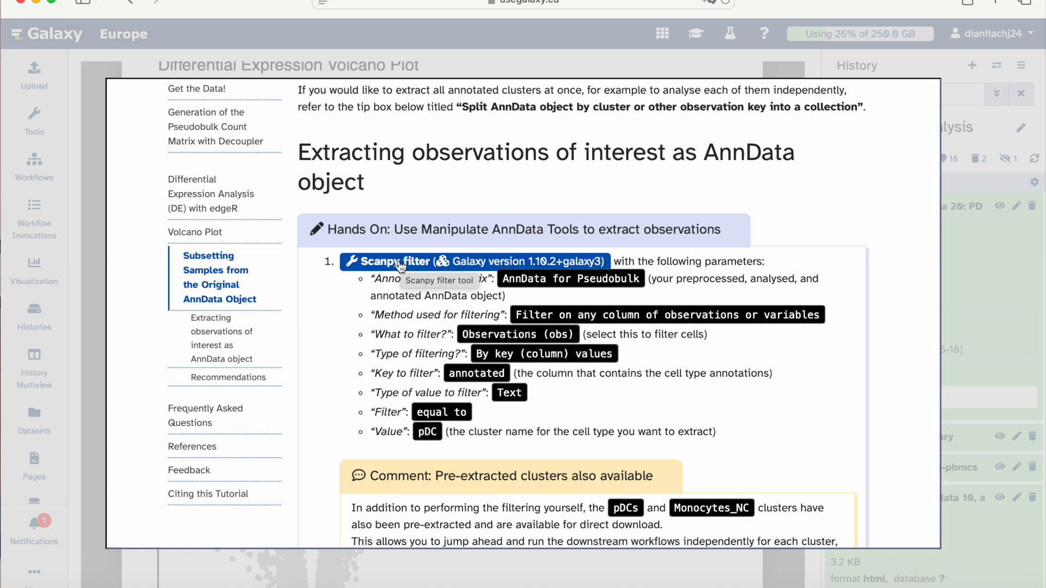
pyautogui.scroll(-3, 402, 260)
pyautogui.scroll(-1, 398, 262)
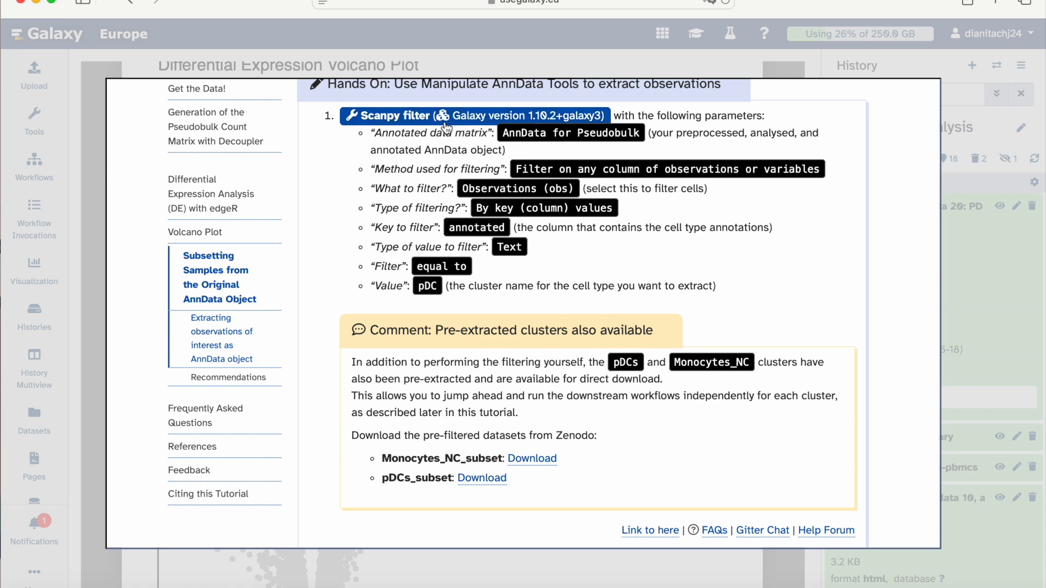
pyautogui.scroll(-3, 445, 126)
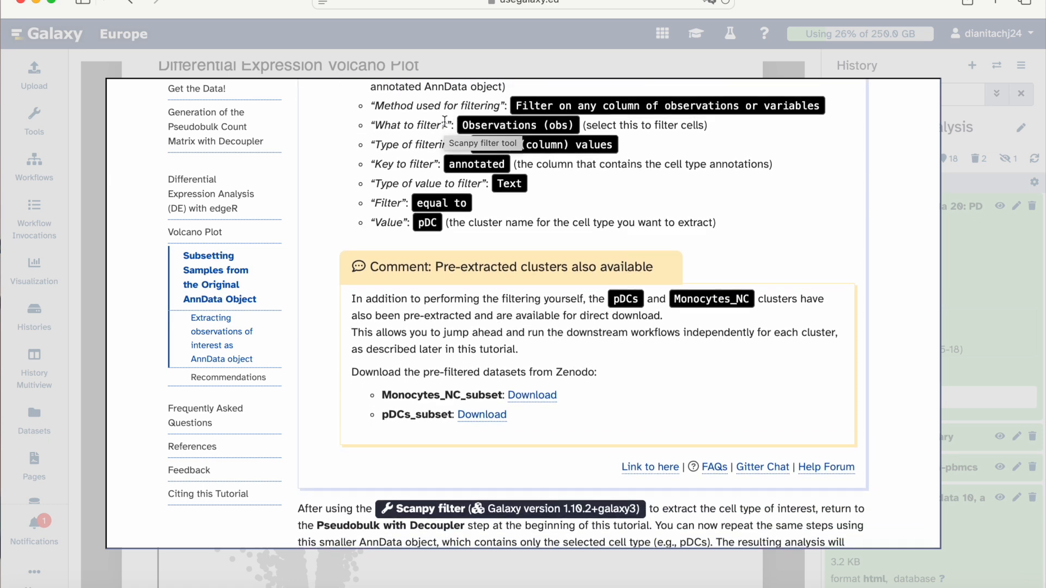
pyautogui.scroll(-5, 445, 121)
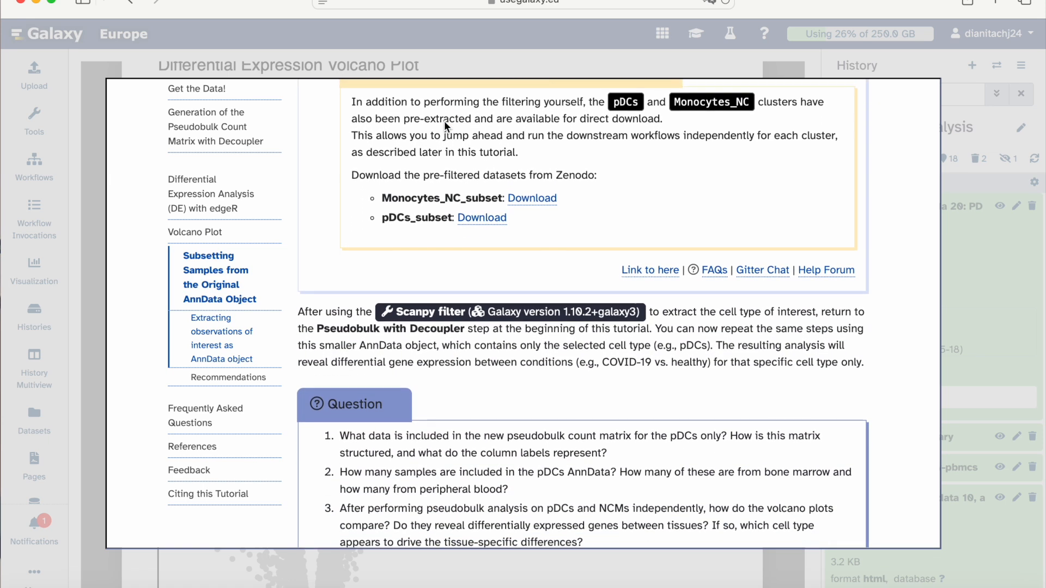
pyautogui.scroll(3, 445, 121)
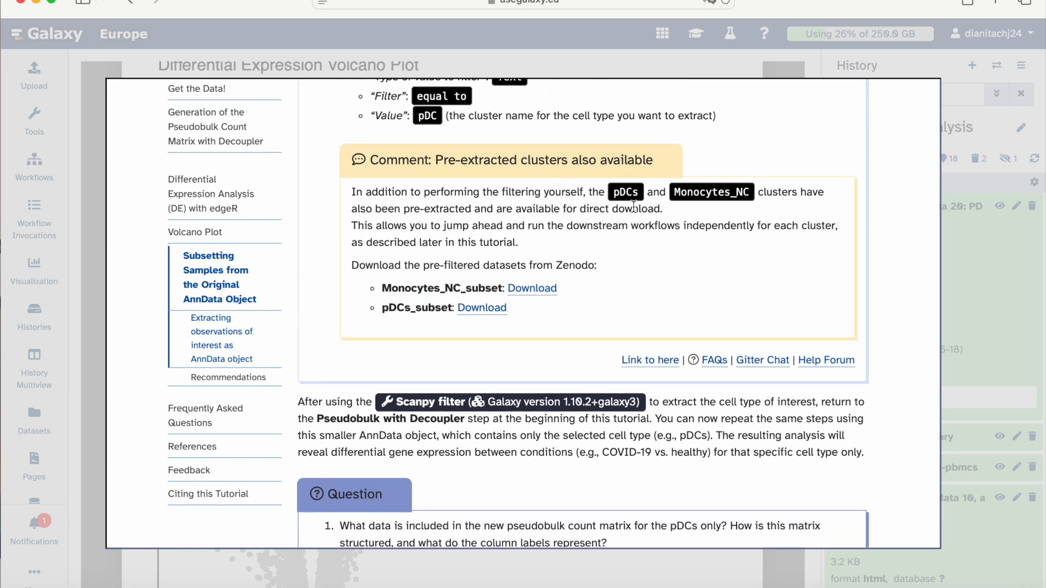
pyautogui.scroll(-6, 619, 238)
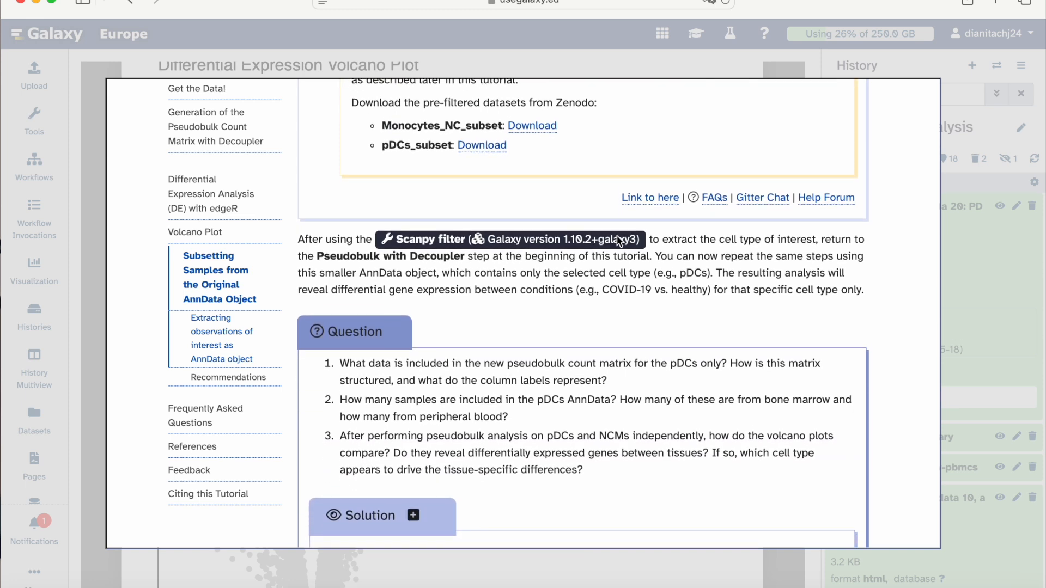
pyautogui.scroll(-4, 617, 235)
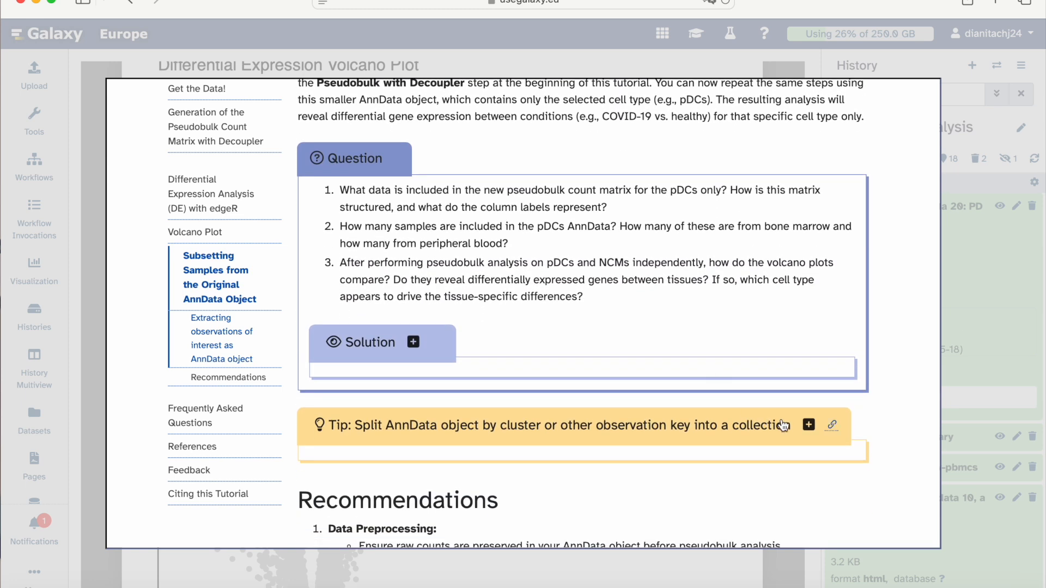
# Step: Expand the tip on splitting an AnnData object by cluster into a collection, read it and collapse it again
pyautogui.click(807, 425)
pyautogui.scroll(-3, 770, 411)
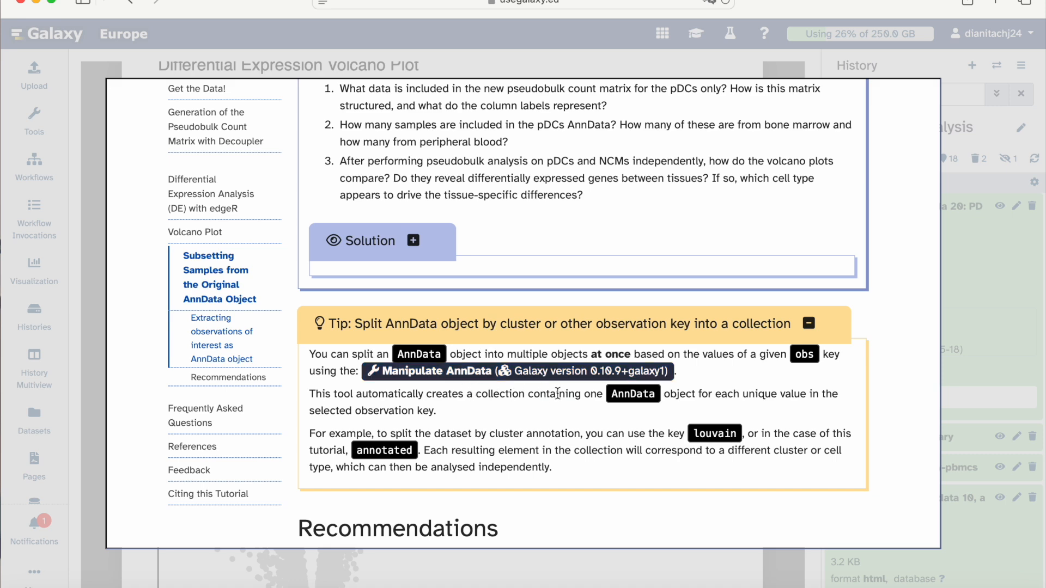
pyautogui.scroll(1, 539, 410)
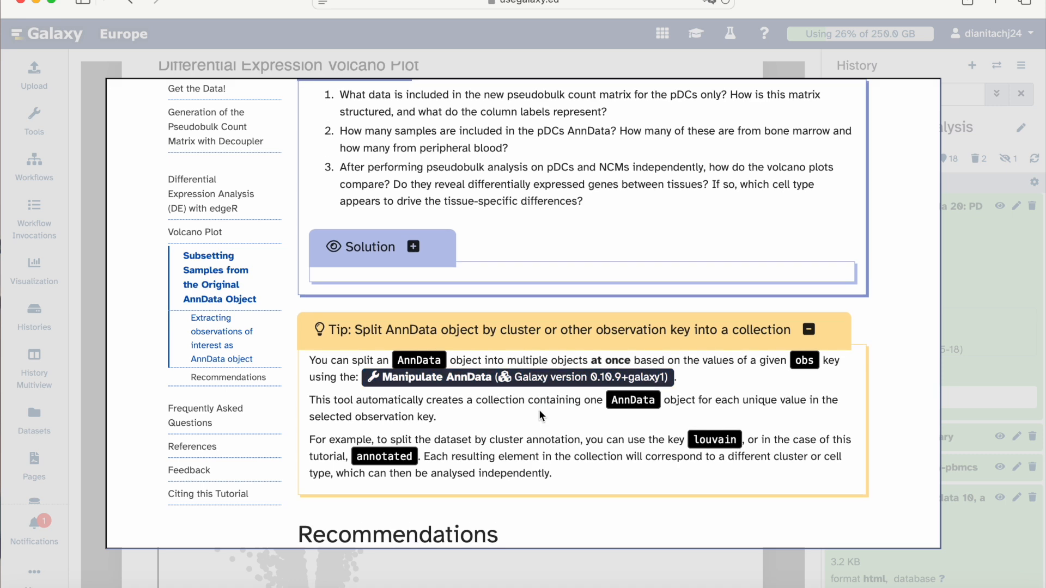
pyautogui.scroll(3, 539, 414)
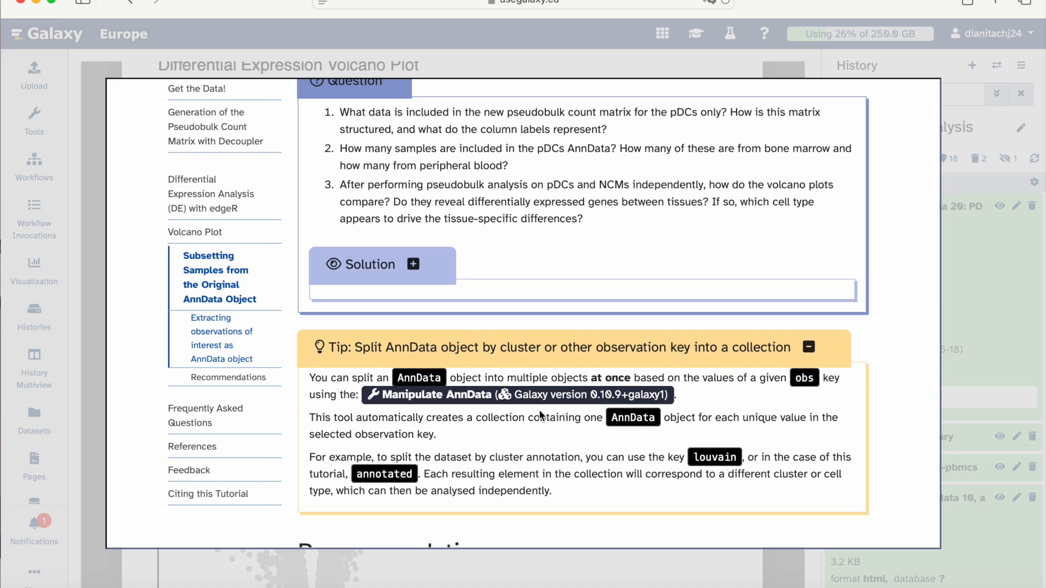
pyautogui.click(808, 361)
# Step: Open the Scanpy filter tool from the tutorial's hands-on box and choose ncm_pdcs_subset.h5ad as the annotated data matrix
pyautogui.scroll(5, 614, 361)
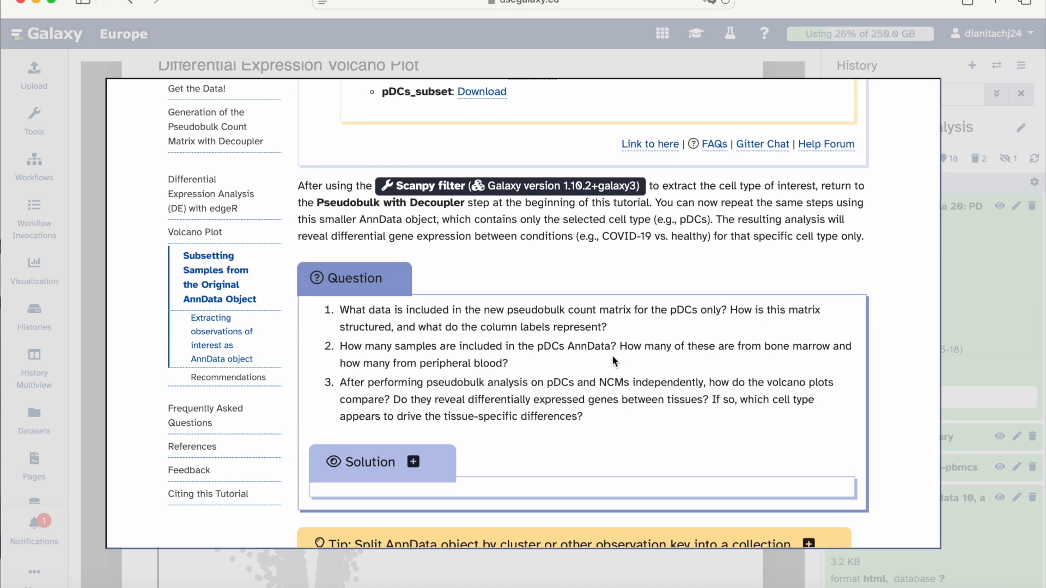
pyautogui.scroll(5, 613, 359)
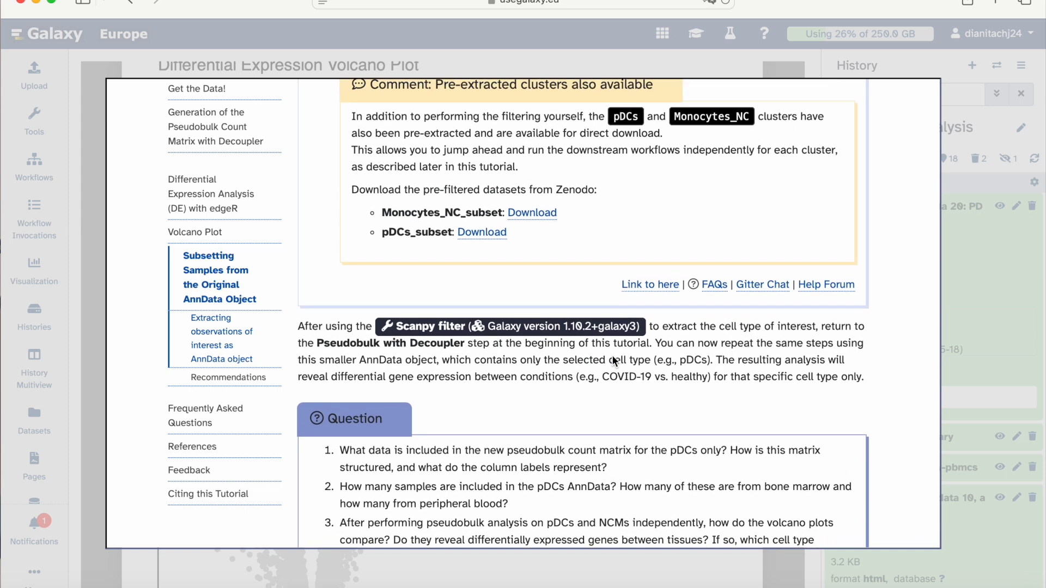
pyautogui.scroll(4, 612, 360)
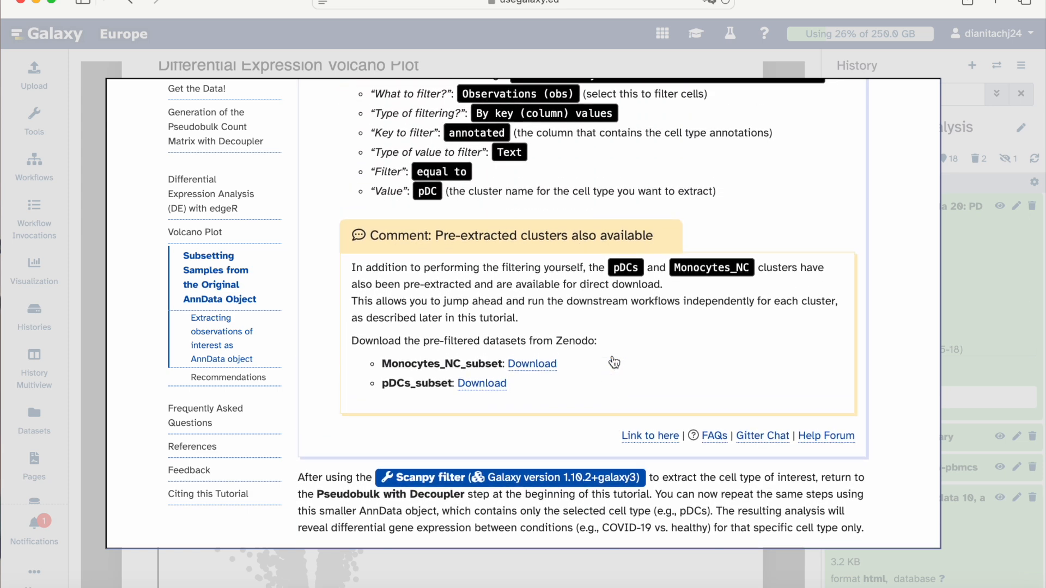
pyautogui.scroll(4, 612, 360)
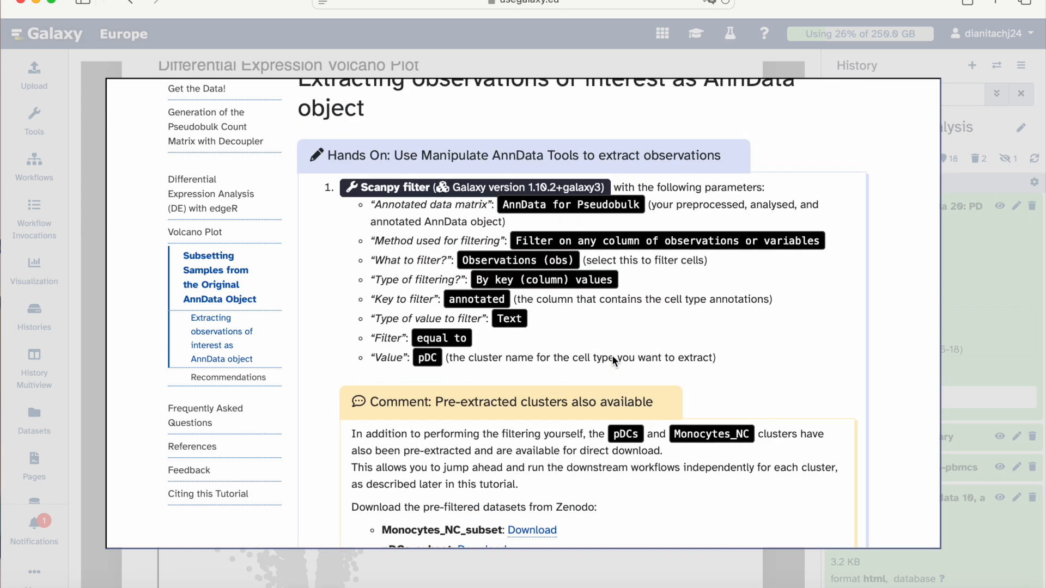
pyautogui.click(405, 195)
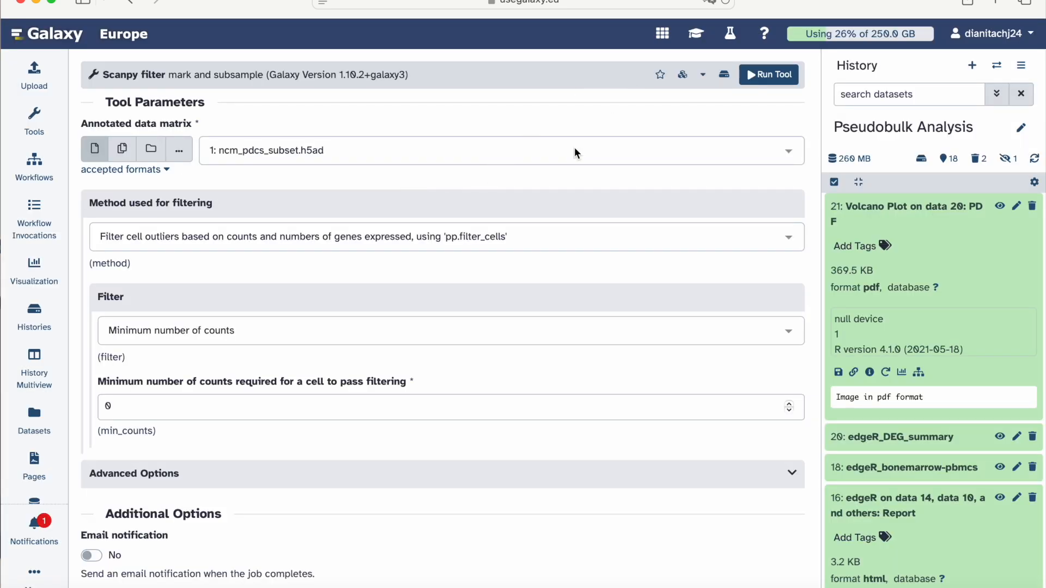
pyautogui.click(367, 159)
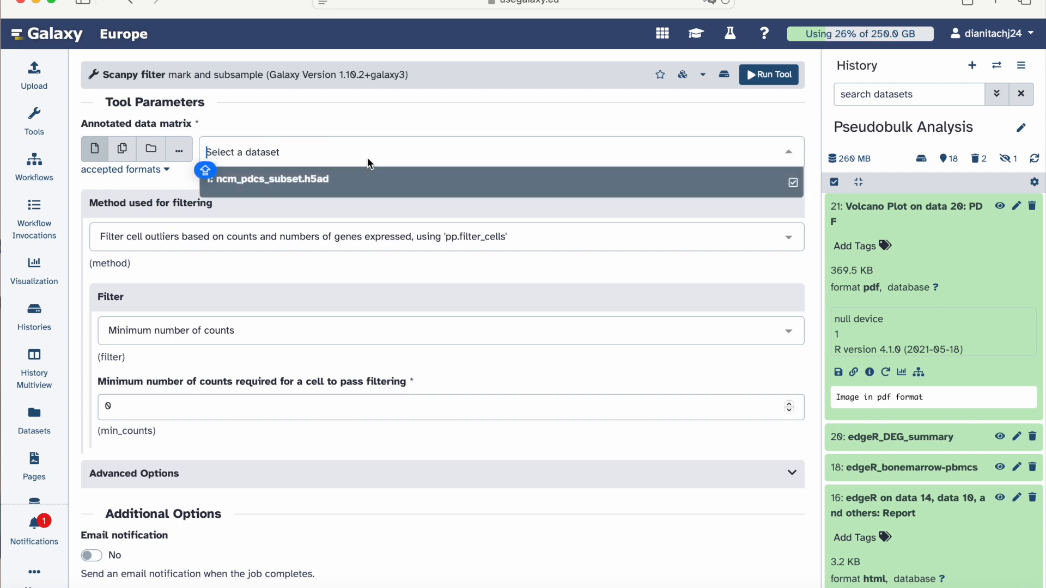
pyautogui.click(359, 181)
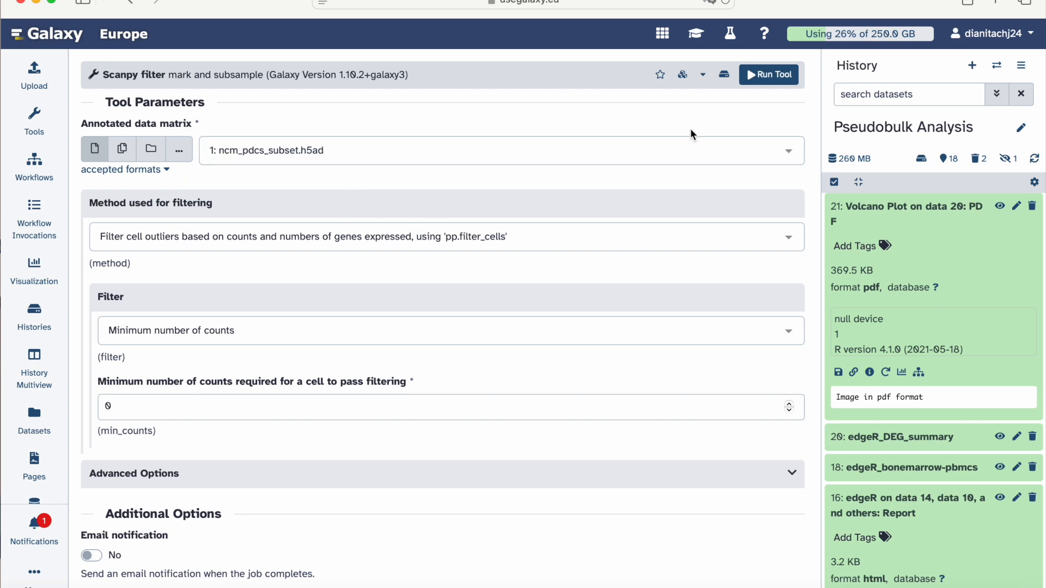
# Step: Set the filtering method to "Filter on any column of observations or variables", filtering Observations (obs) by key (column) values
pyautogui.click(695, 40)
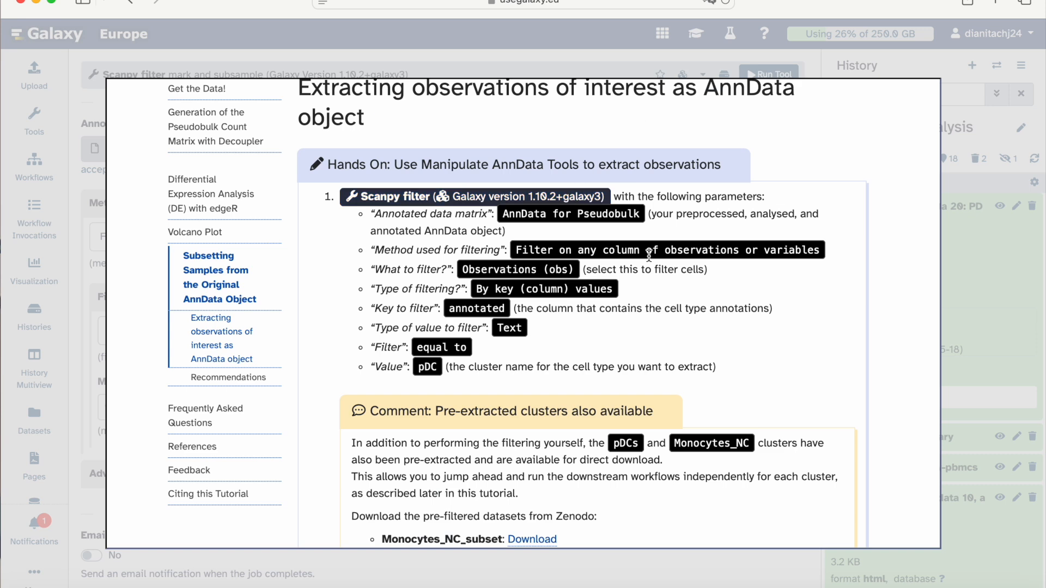
pyautogui.click(520, 61)
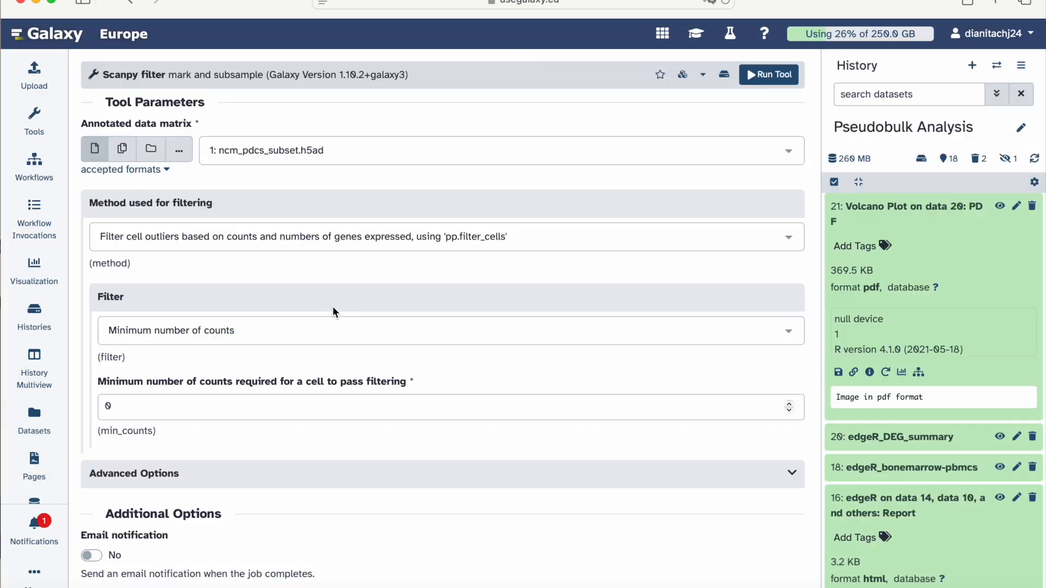
pyautogui.click(324, 245)
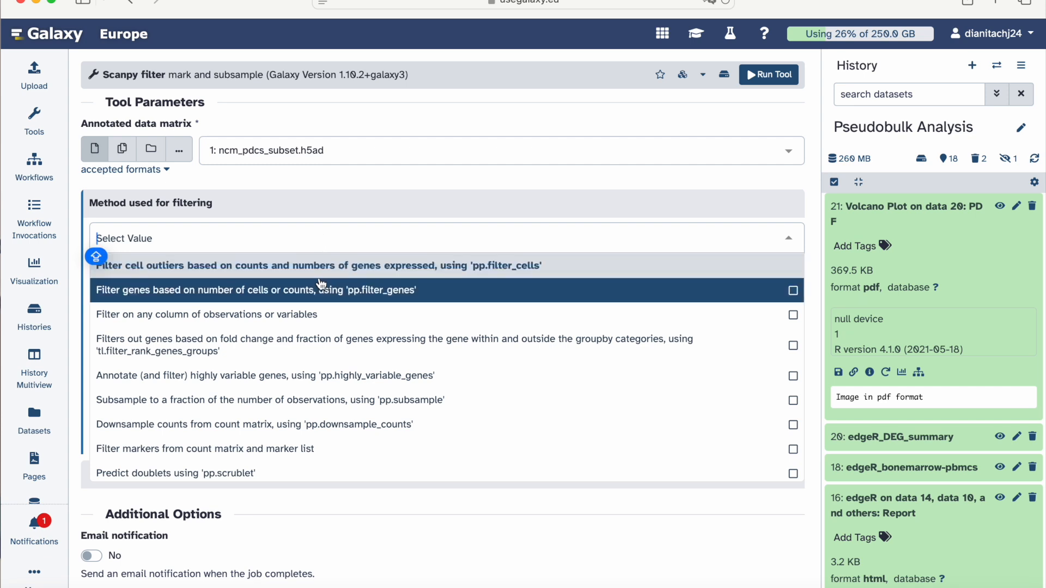
pyautogui.click(319, 313)
pyautogui.click(307, 327)
pyautogui.click(297, 362)
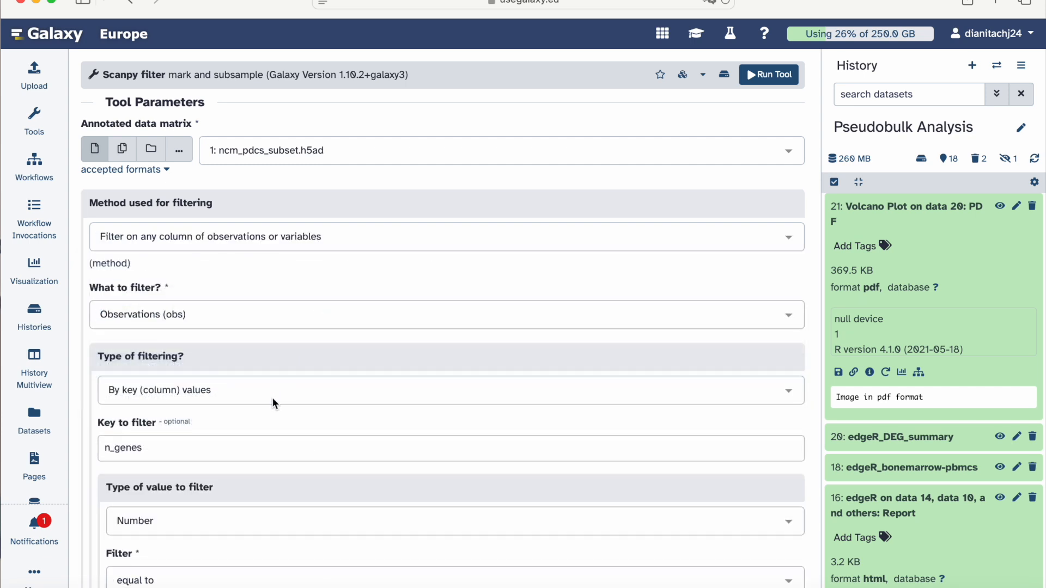
pyautogui.scroll(-1, 273, 396)
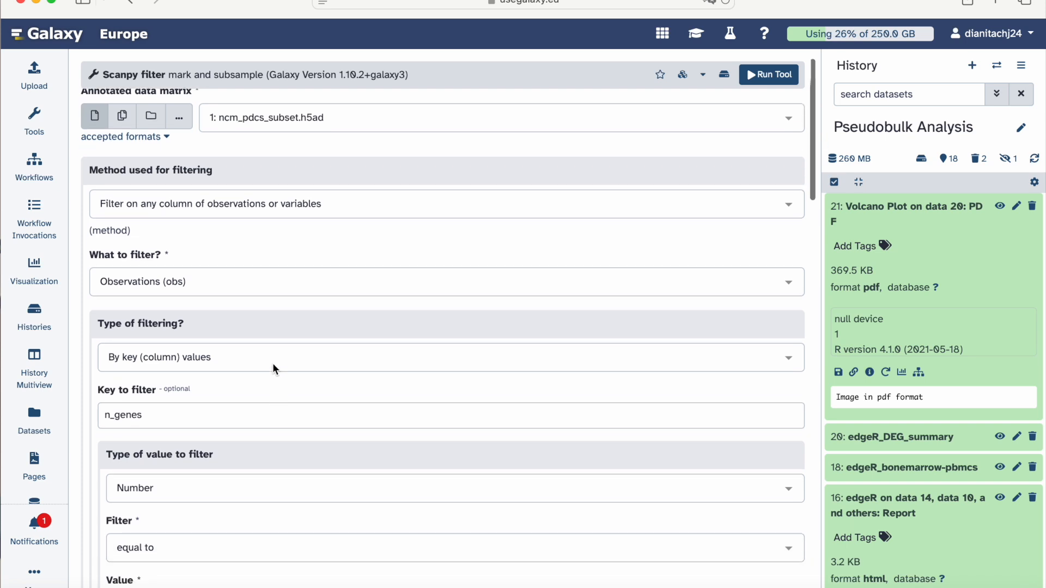
pyautogui.click(274, 360)
pyautogui.click(265, 388)
# Step: Replace the key to filter with "annotated", checking the tutorial's hands-on parameters for the column name
pyautogui.click(230, 417)
pyautogui.press('super+a')
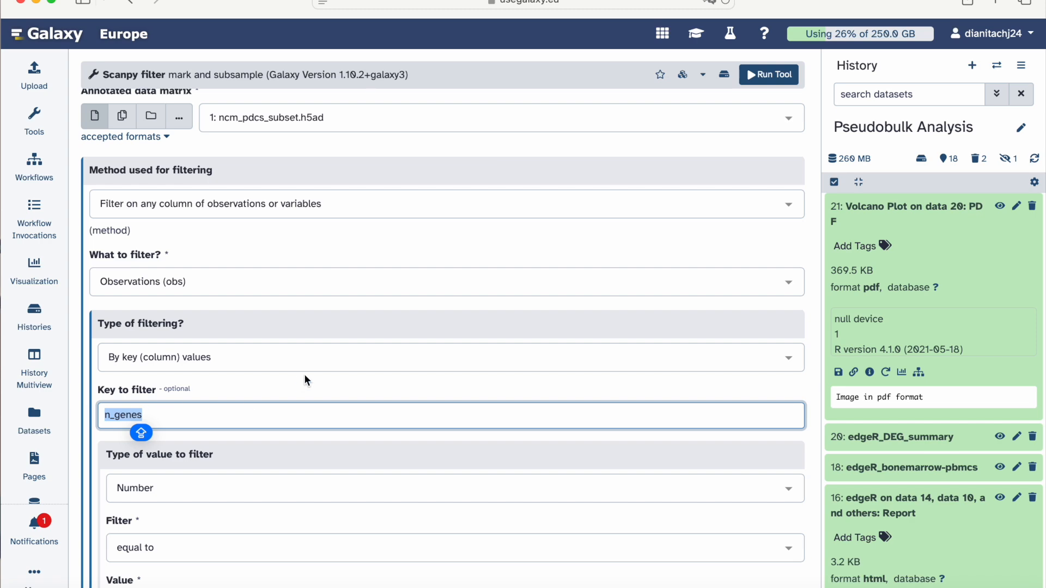
pyautogui.click(694, 37)
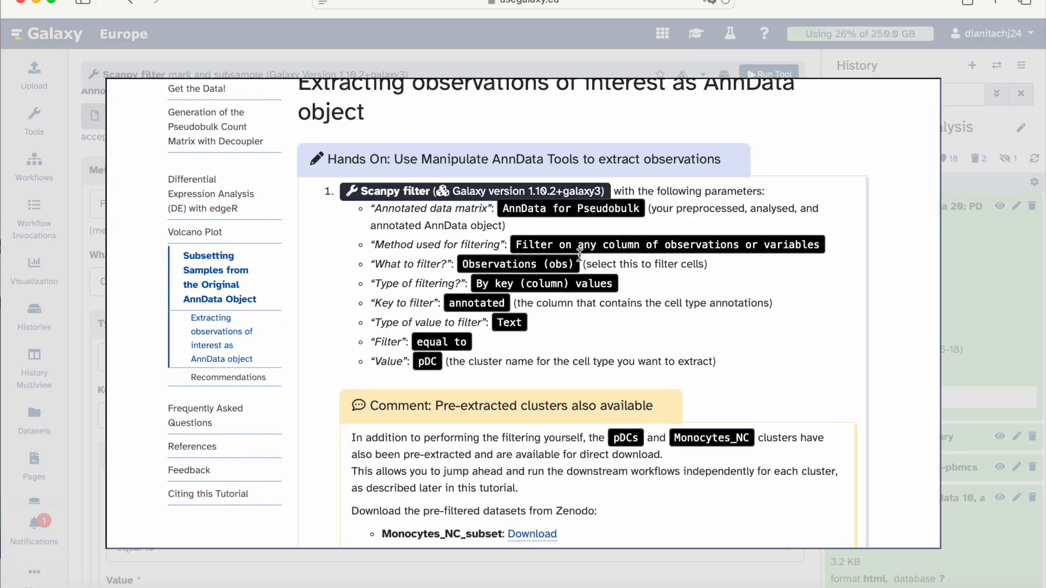
pyautogui.click(464, 59)
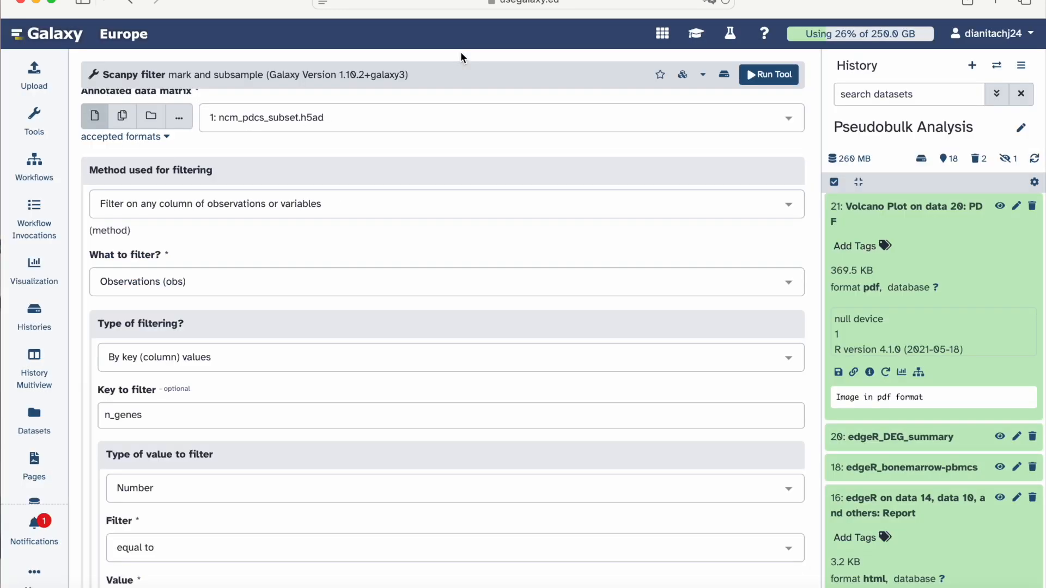
pyautogui.click(140, 426)
pyautogui.press('BackSpace')
pyautogui.press('BackSpace')
pyautogui.press('BackSpace')
pyautogui.press('BackSpace')
pyautogui.press('BackSpace')
pyautogui.press('BackSpace')
pyautogui.press('BackSpace')
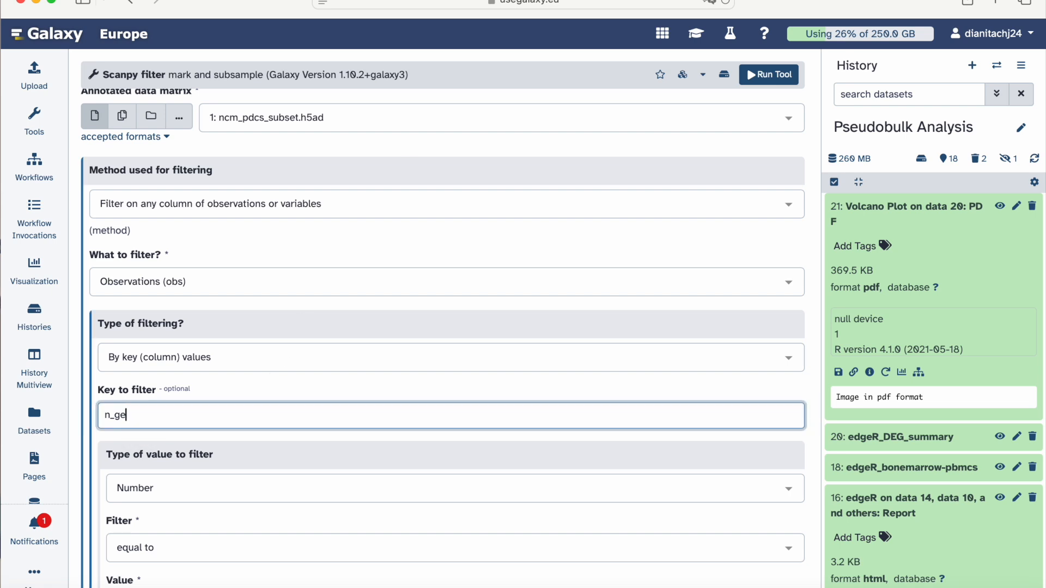
pyautogui.press('capslock')
pyautogui.write('ANN')
pyautogui.press('BackSpace')
pyautogui.press('BackSpace')
pyautogui.write('nno')
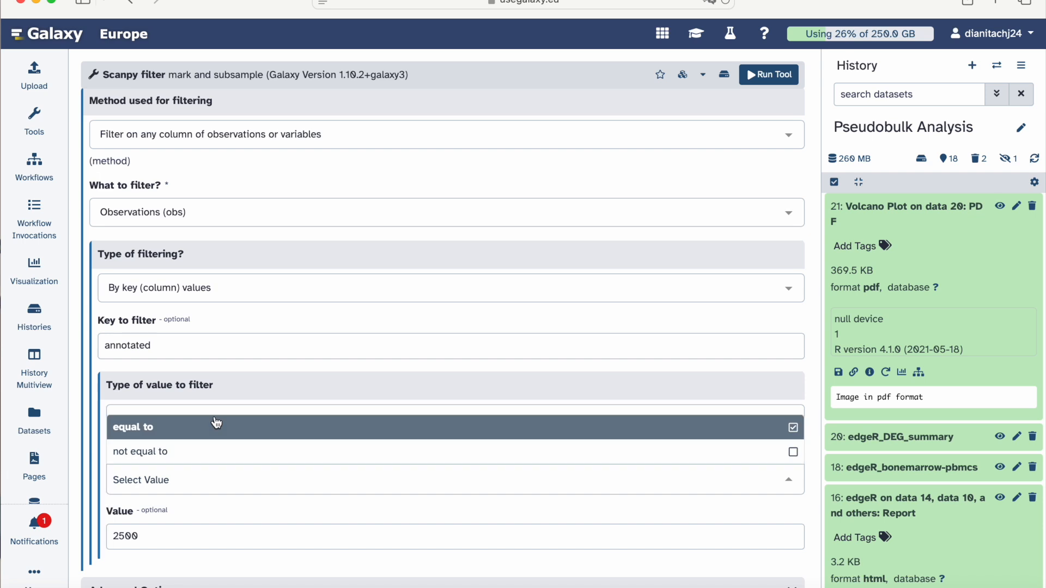
# Step: Filter on text values equal to "pDC", copying the cluster name from the tutorial's hands-on parameters
pyautogui.click(216, 427)
pyautogui.click(150, 539)
pyautogui.moveTo(150, 539); pyautogui.dragTo(96, 533)
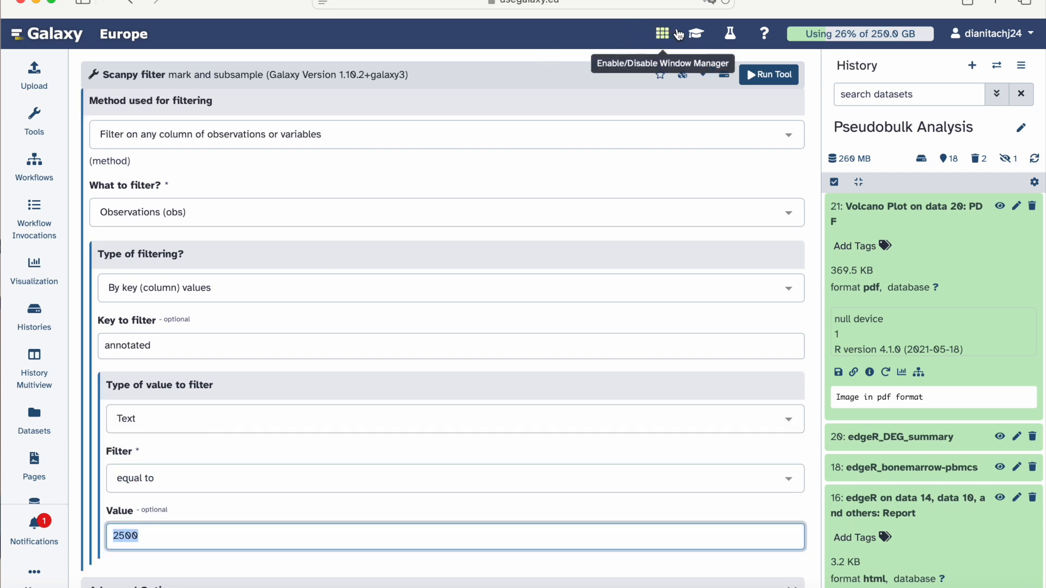
pyautogui.click(696, 34)
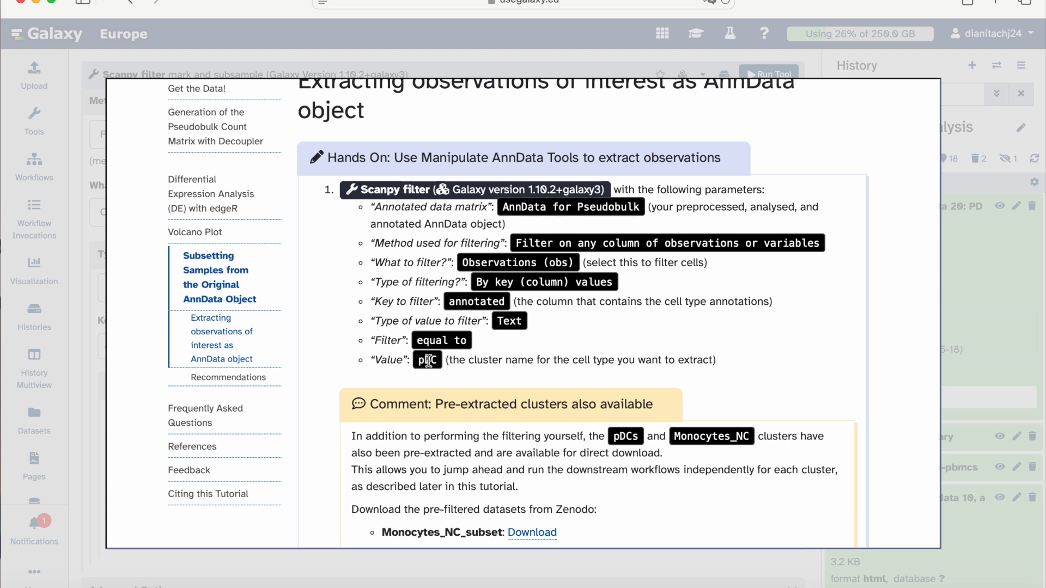
pyautogui.moveTo(419, 360); pyautogui.dragTo(441, 360)
pyautogui.press('super+c')
pyautogui.scroll(-2, 475, 376)
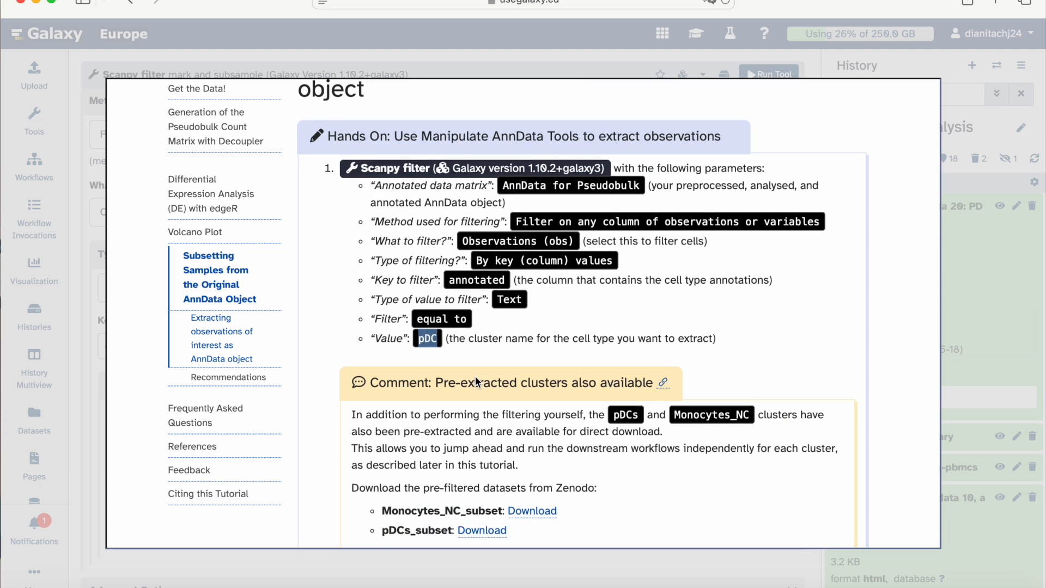
pyautogui.click(519, 47)
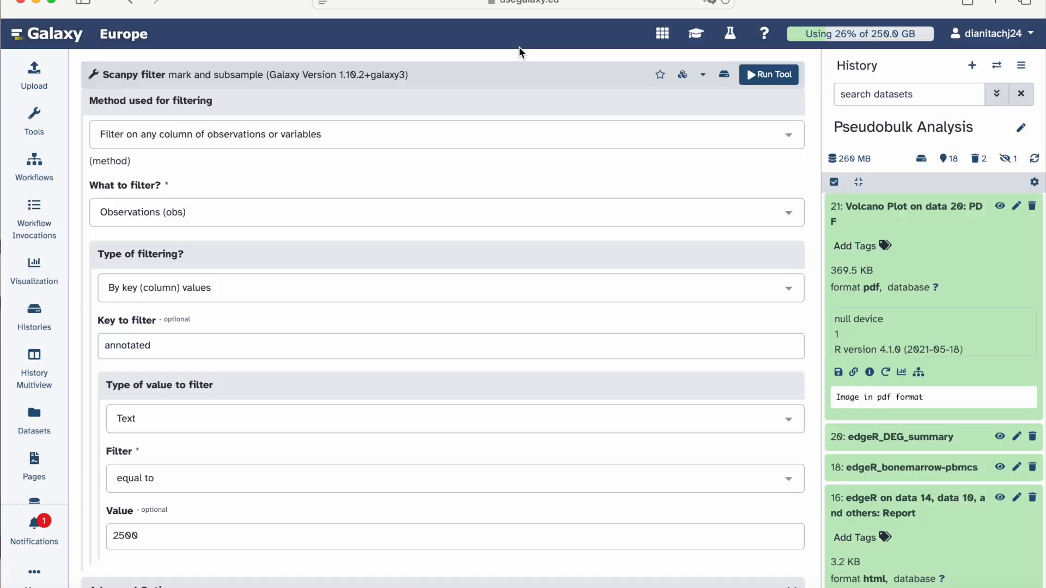
pyautogui.click(152, 536)
pyautogui.moveTo(152, 536); pyautogui.dragTo(103, 538)
pyautogui.press('super+v')
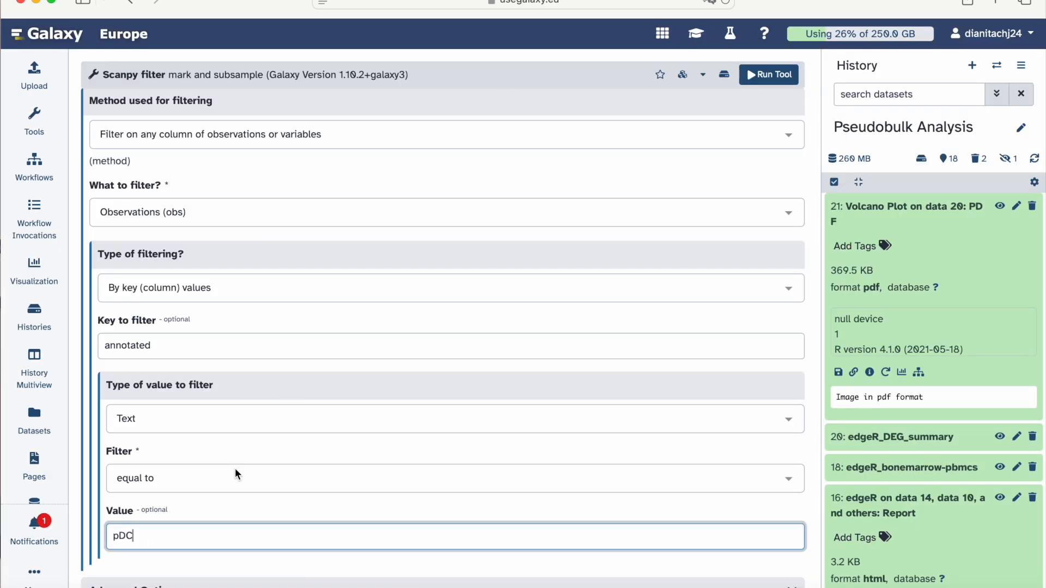
# Step: Read the tutorial's comment on the pre-extracted pDCs and Monocytes_NC clusters and return to the filter form
pyautogui.scroll(-2, 240, 466)
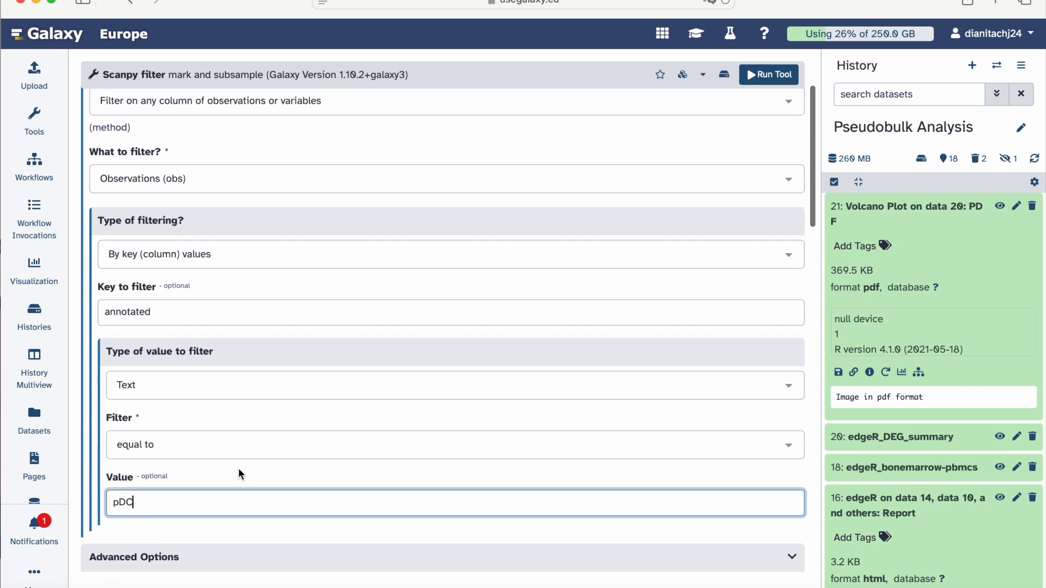
pyautogui.click(698, 34)
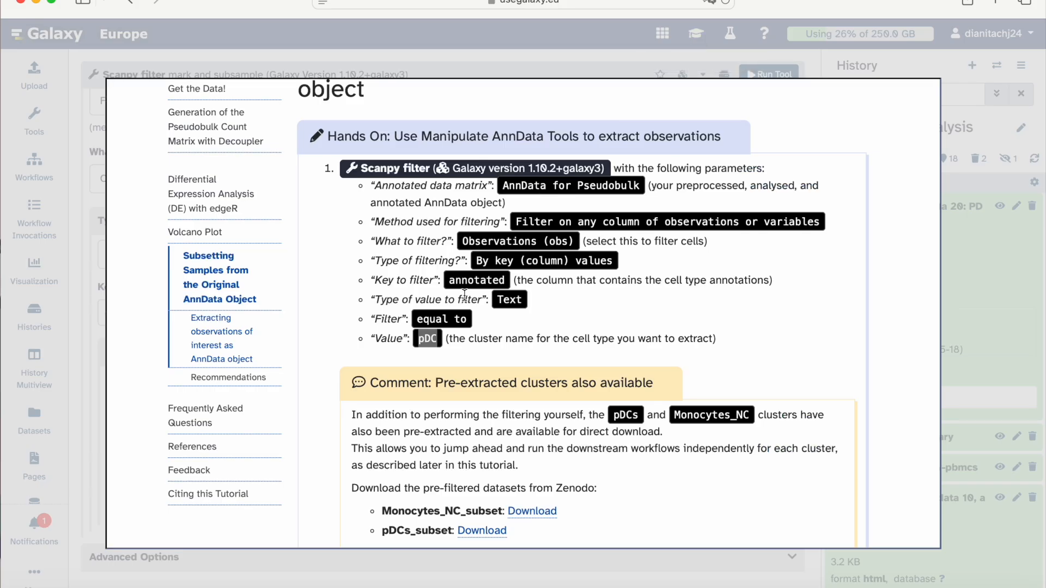
pyautogui.scroll(-3, 463, 295)
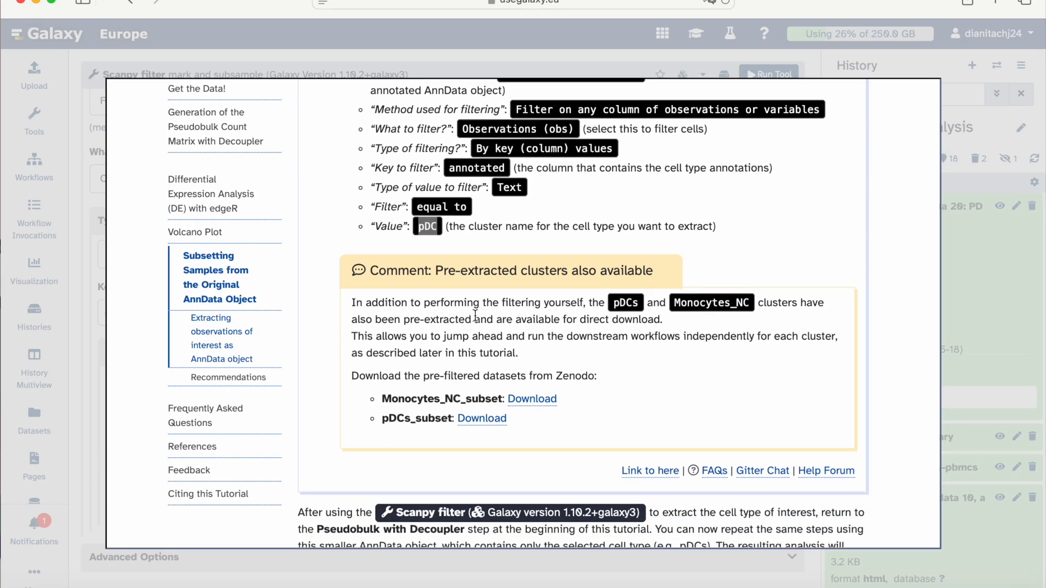
pyautogui.moveTo(677, 302); pyautogui.dragTo(759, 297)
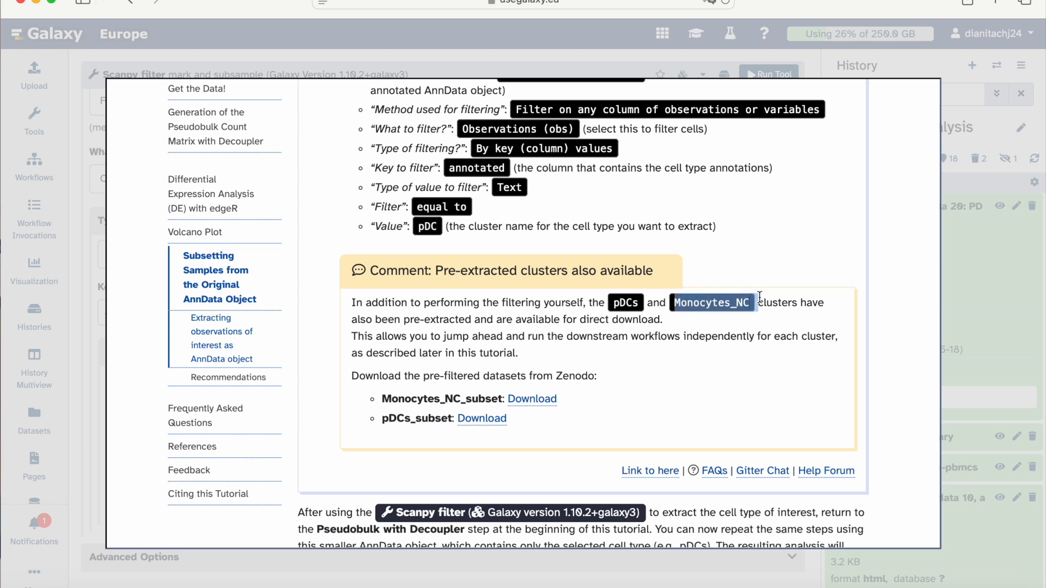
pyautogui.scroll(-2, 743, 327)
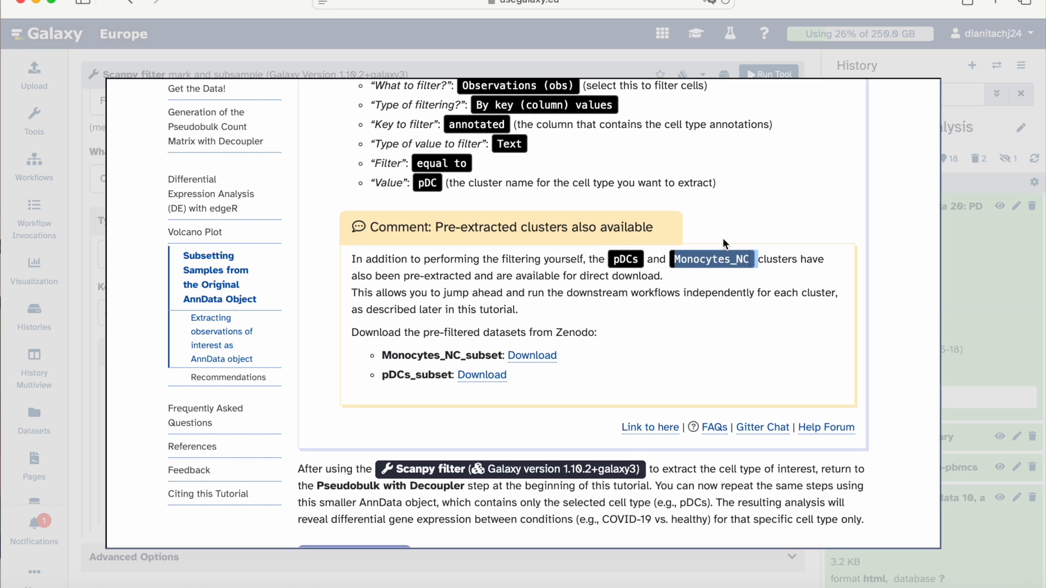
pyautogui.scroll(-3, 713, 266)
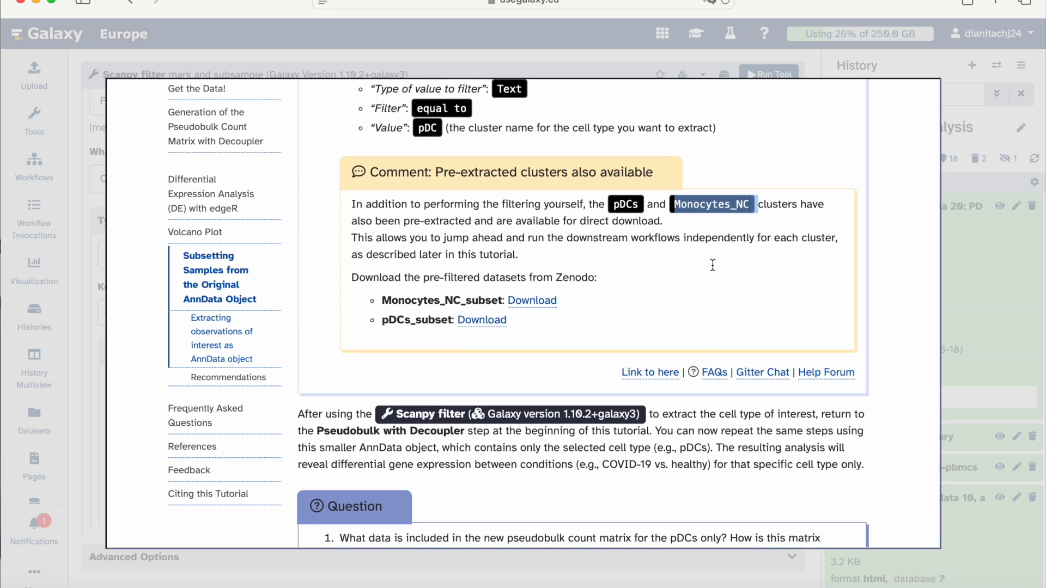
pyautogui.click(667, 56)
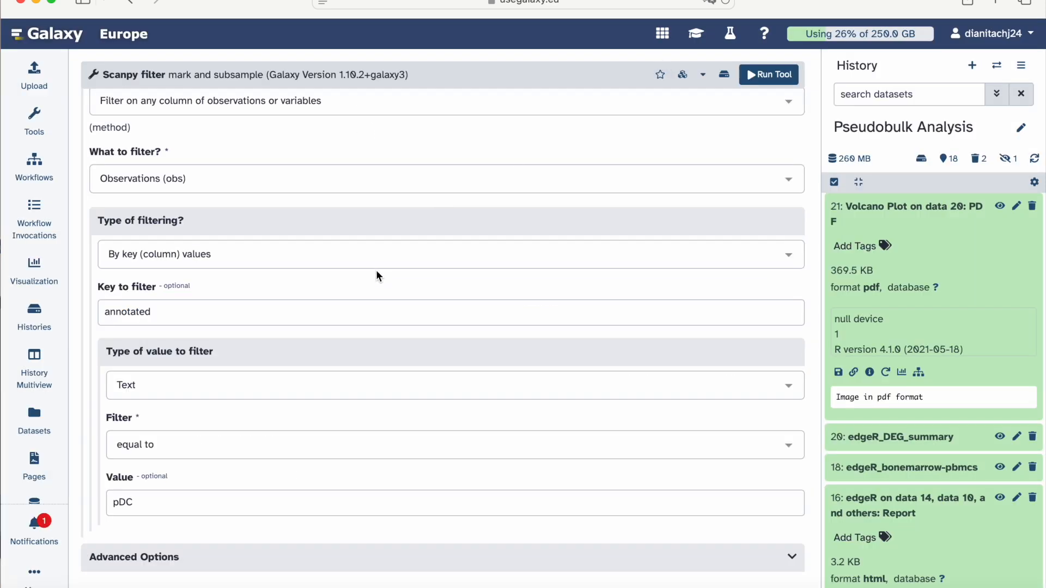
# Step: Run the Scanpy filter tool with the entered parameters and inspect the summary of its output dataset in the history
pyautogui.scroll(3, 376, 270)
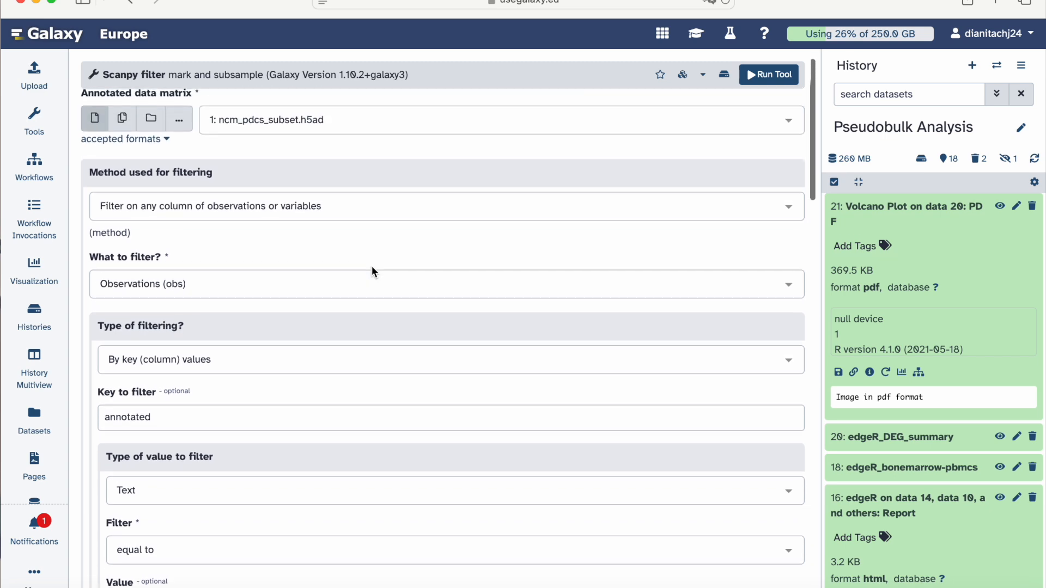
pyautogui.scroll(-5, 372, 268)
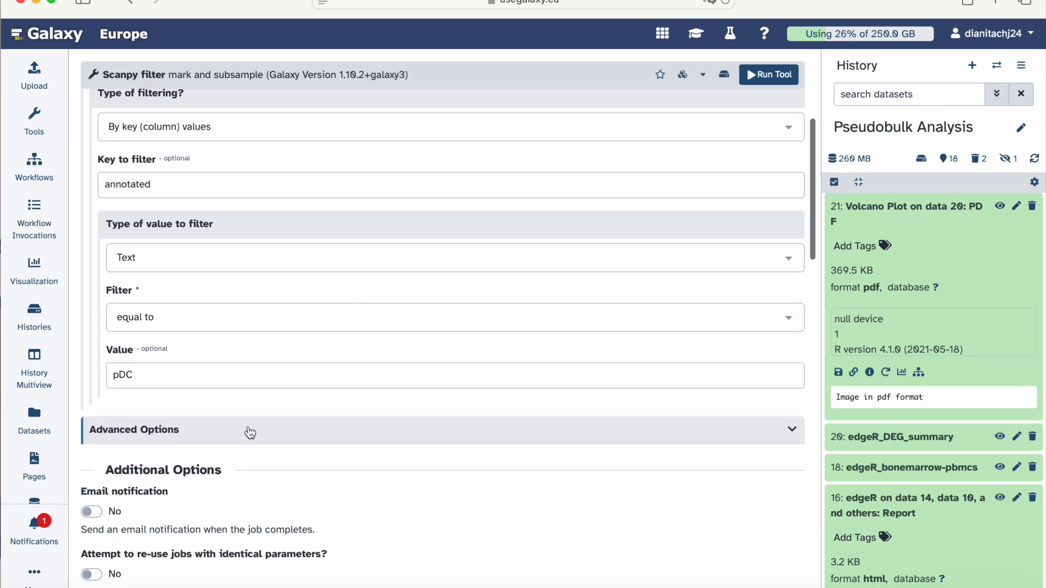
pyautogui.click(250, 433)
pyautogui.scroll(-1, 246, 432)
pyautogui.click(770, 74)
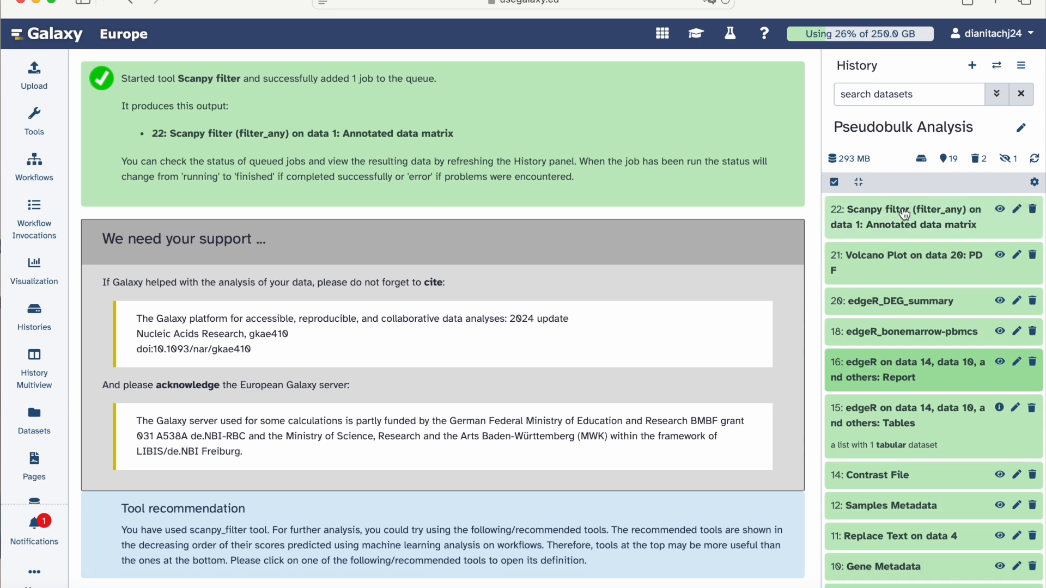
pyautogui.click(904, 213)
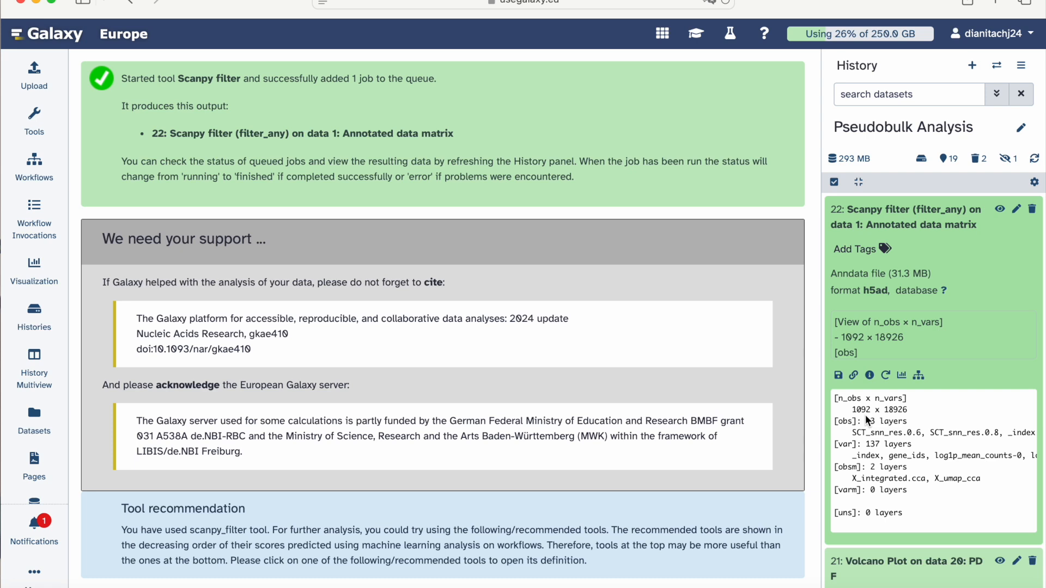
pyautogui.click(893, 210)
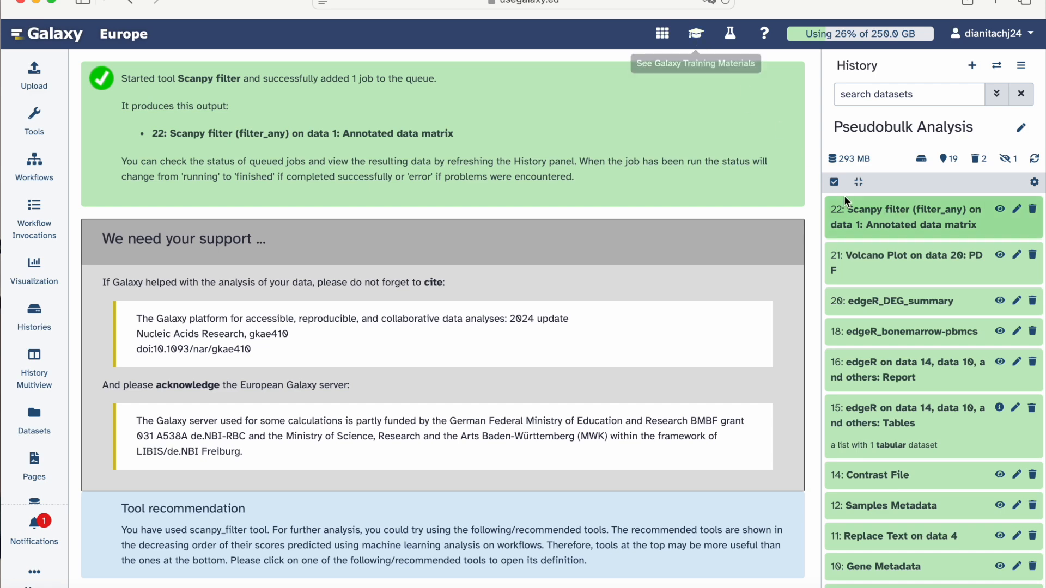
# Step: Review the tutorial's instructions on repeating the pseudobulk analysis with the extracted cell type, plus the follow-up questions and filter parameters
pyautogui.click(696, 33)
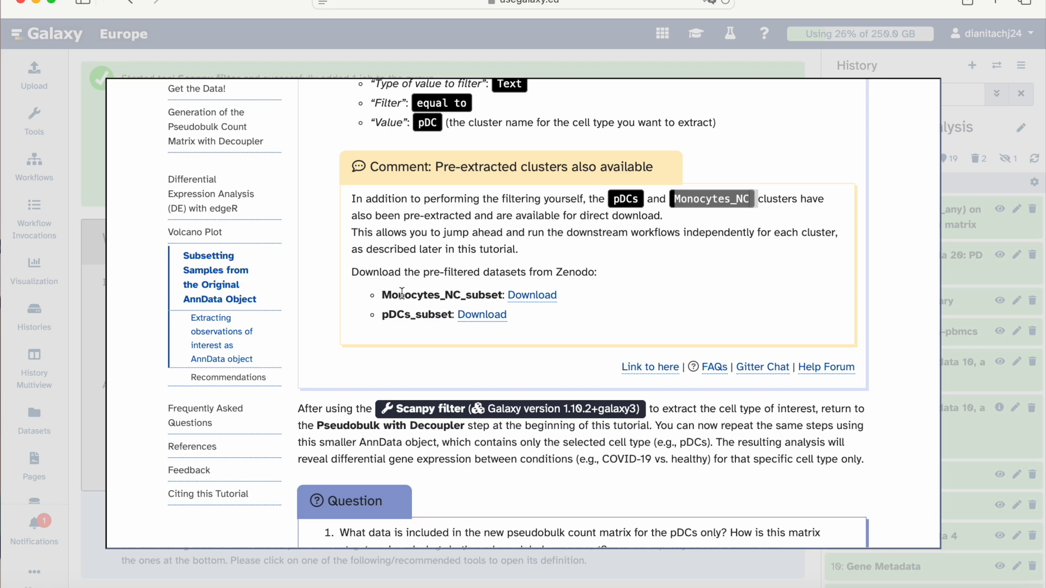
pyautogui.scroll(-1, 402, 294)
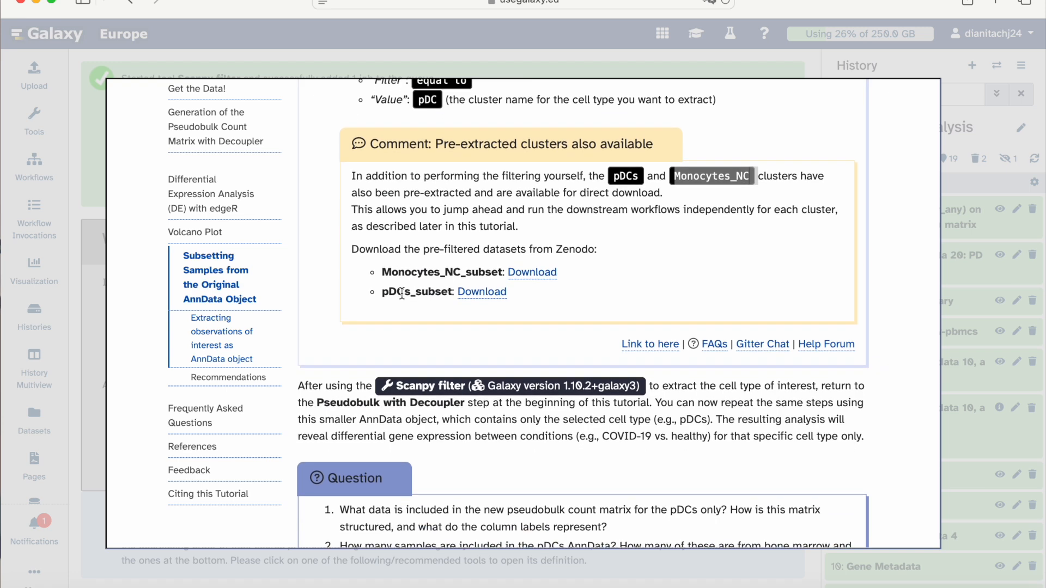
pyautogui.scroll(5, 414, 262)
pyautogui.moveTo(420, 245); pyautogui.dragTo(442, 244)
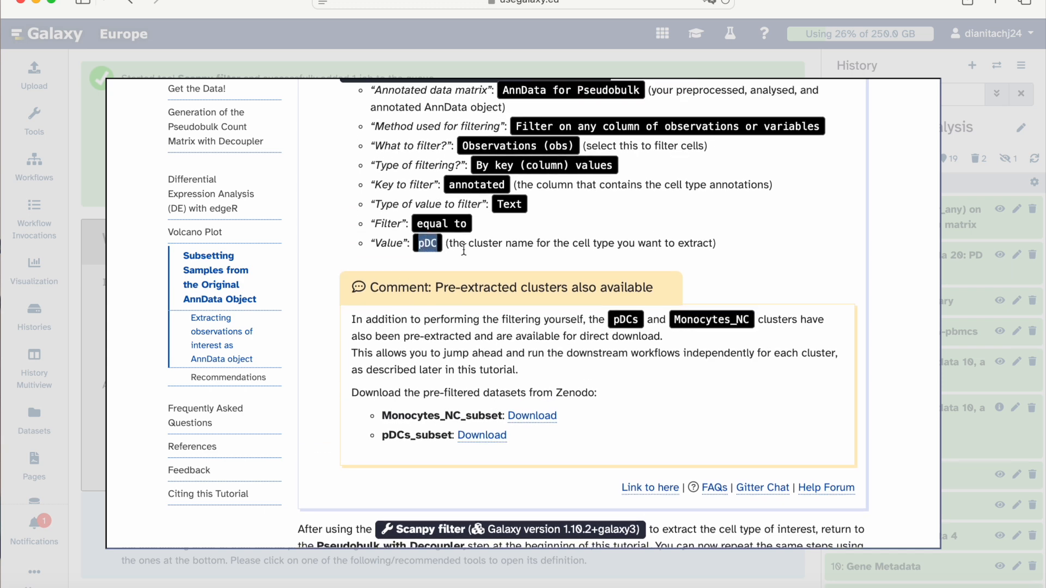
pyautogui.scroll(-5, 463, 250)
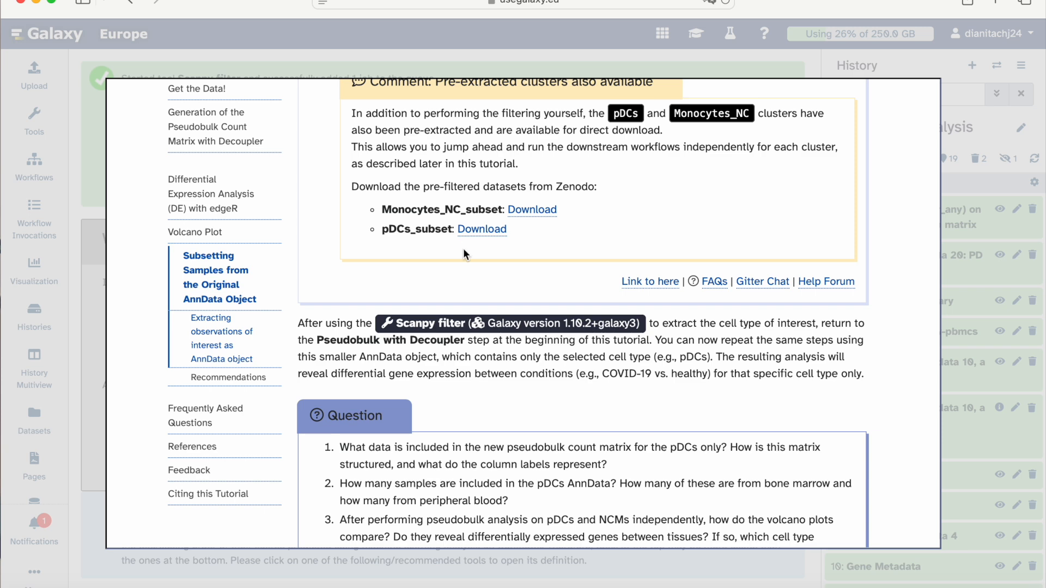
pyautogui.scroll(-3, 464, 251)
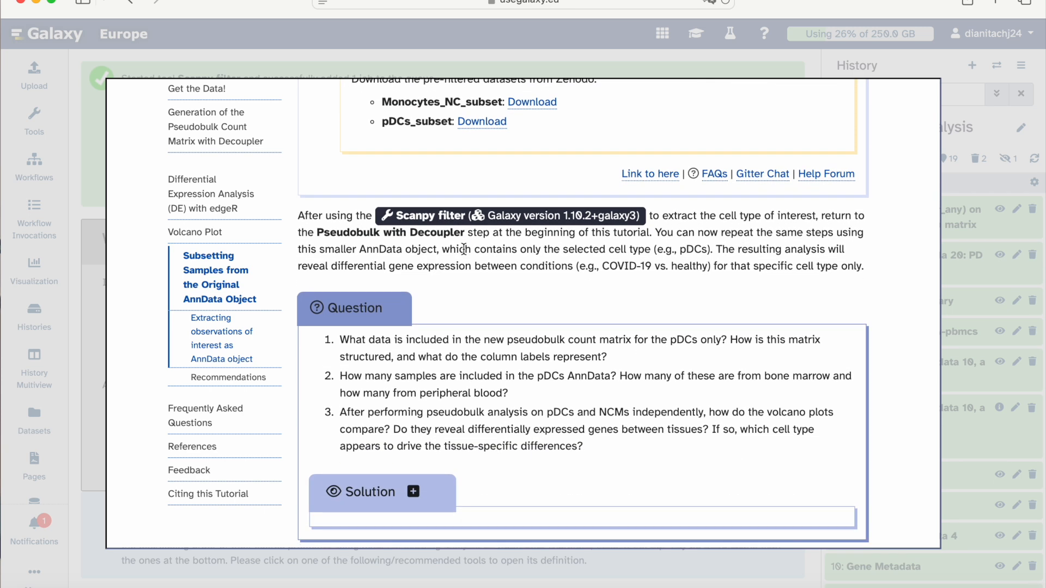
pyautogui.scroll(3, 463, 249)
pyautogui.scroll(9, 463, 251)
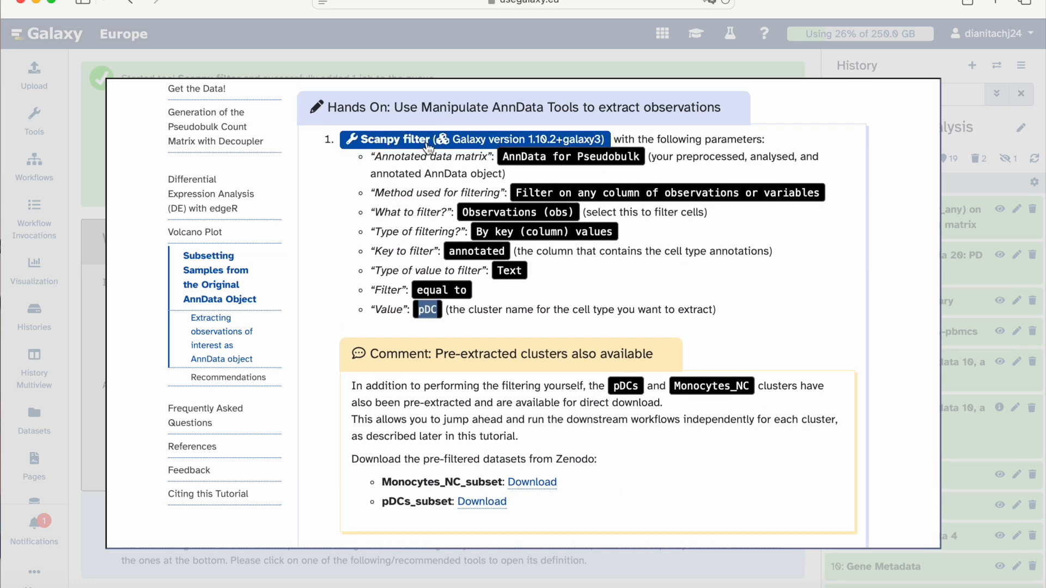
pyautogui.click(643, 50)
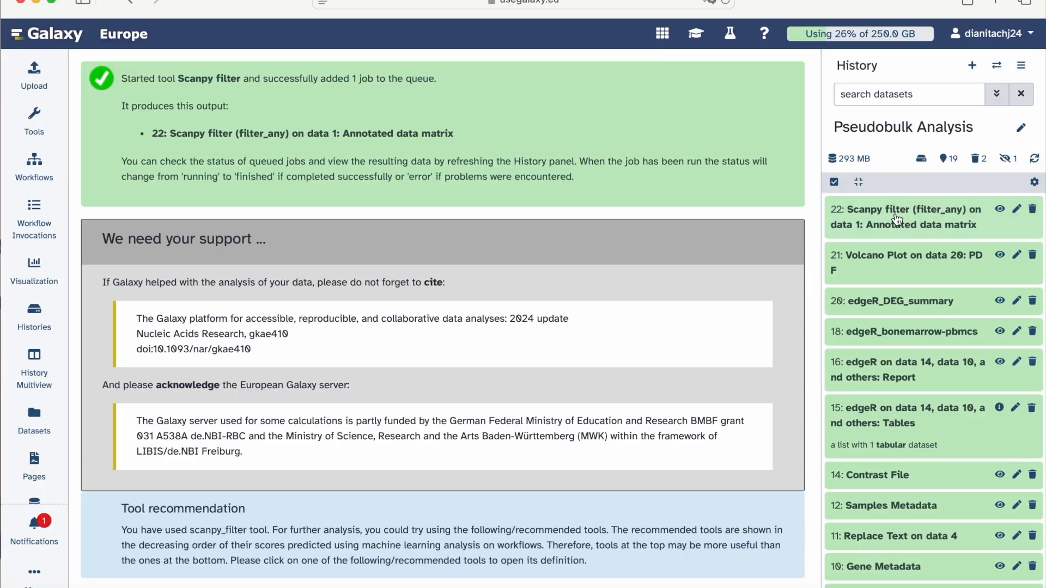
# Step: Rename the Scanpy filter output dataset in the history as "pDCs" and save its attributes
pyautogui.scroll(-10, 896, 220)
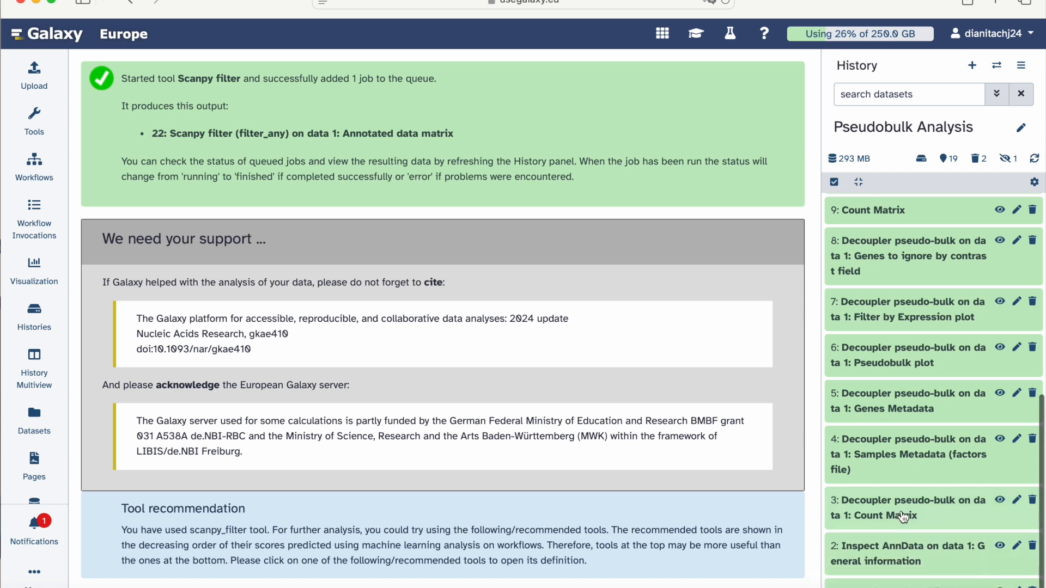
pyautogui.scroll(10, 899, 476)
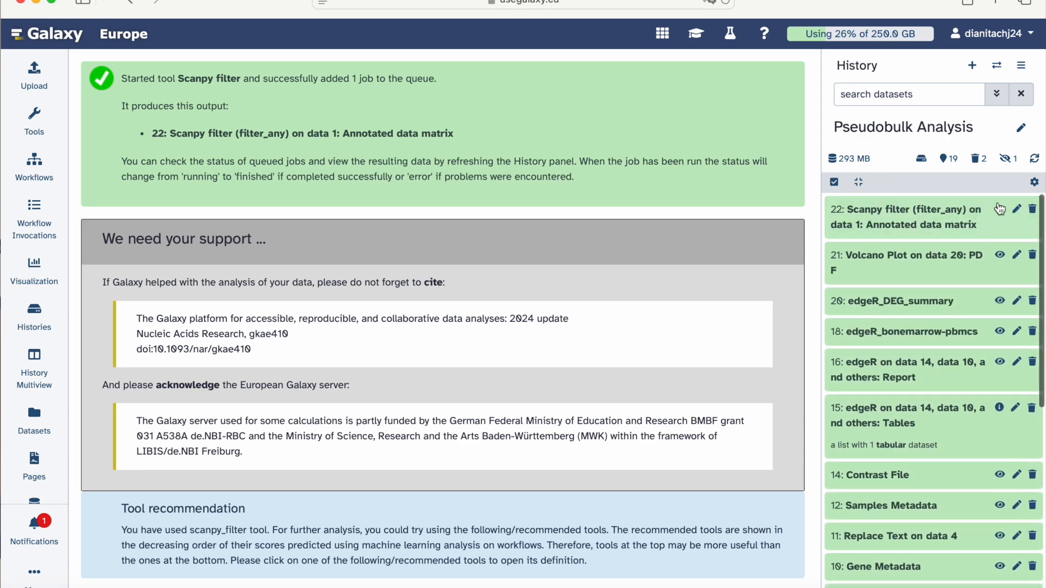
pyautogui.click(1016, 208)
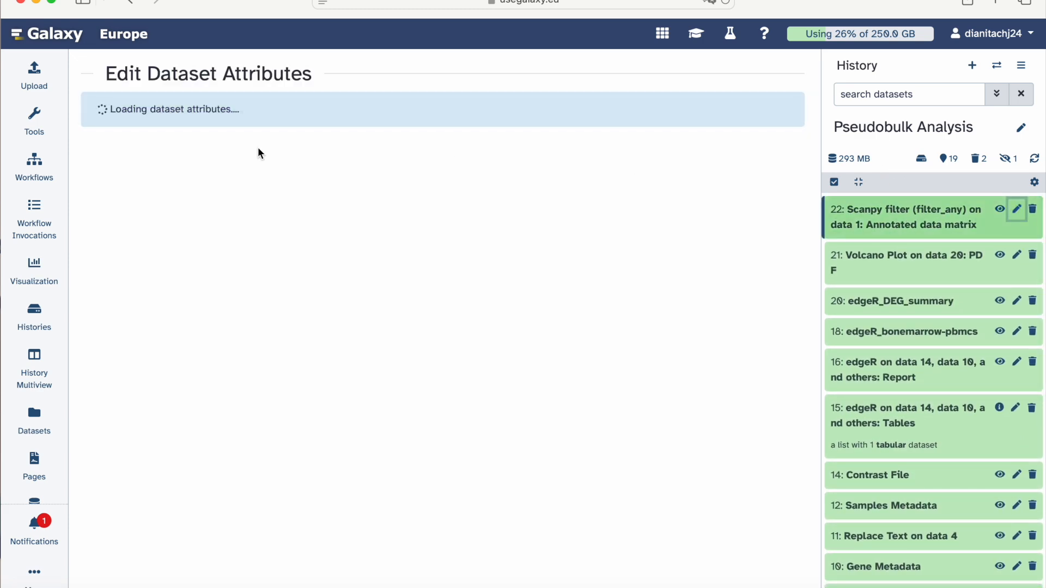
pyautogui.moveTo(358, 165); pyautogui.dragTo(84, 162)
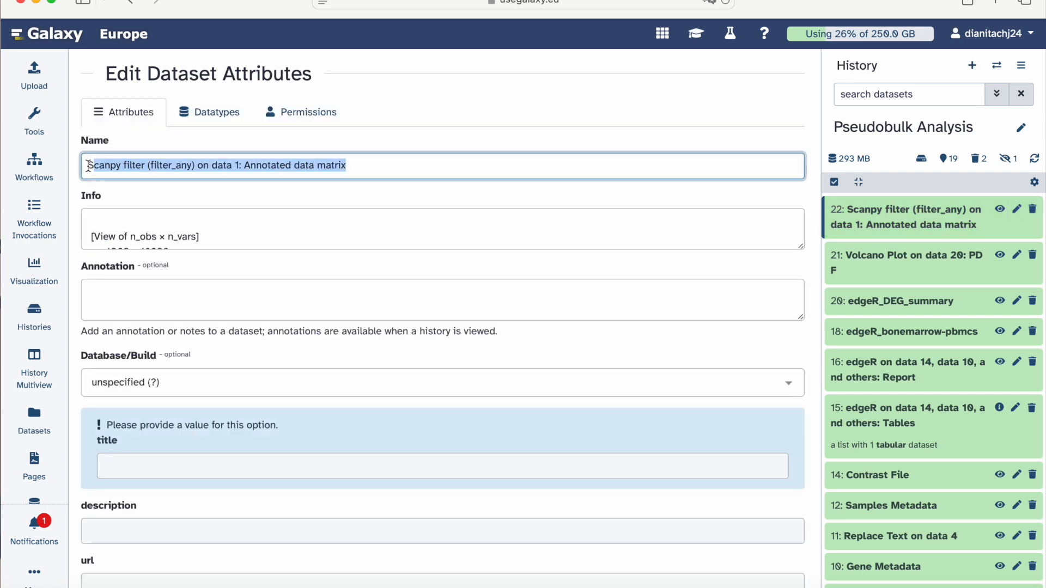
pyautogui.write('pDCs')
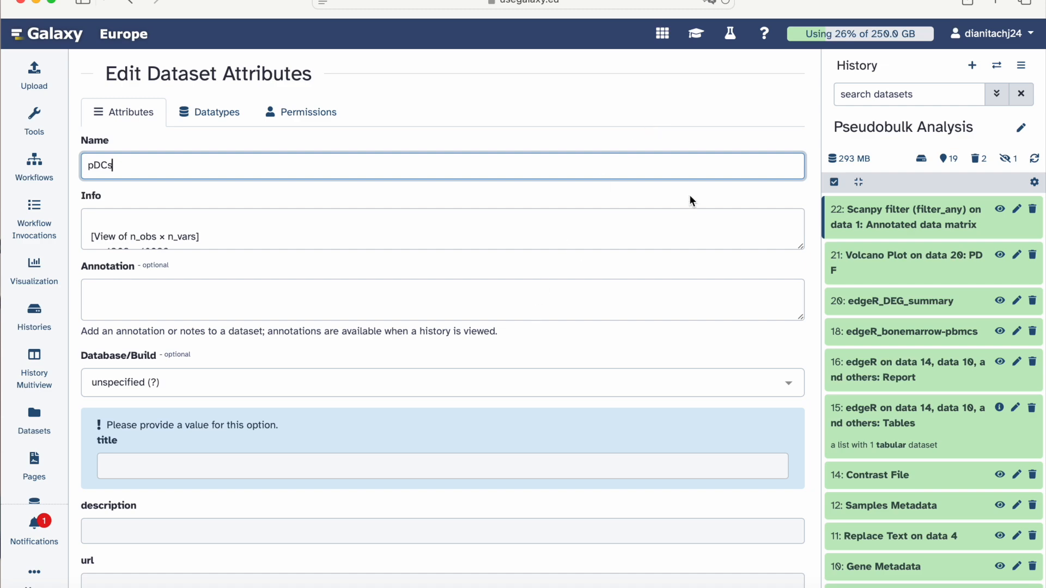
pyautogui.scroll(-20, 689, 194)
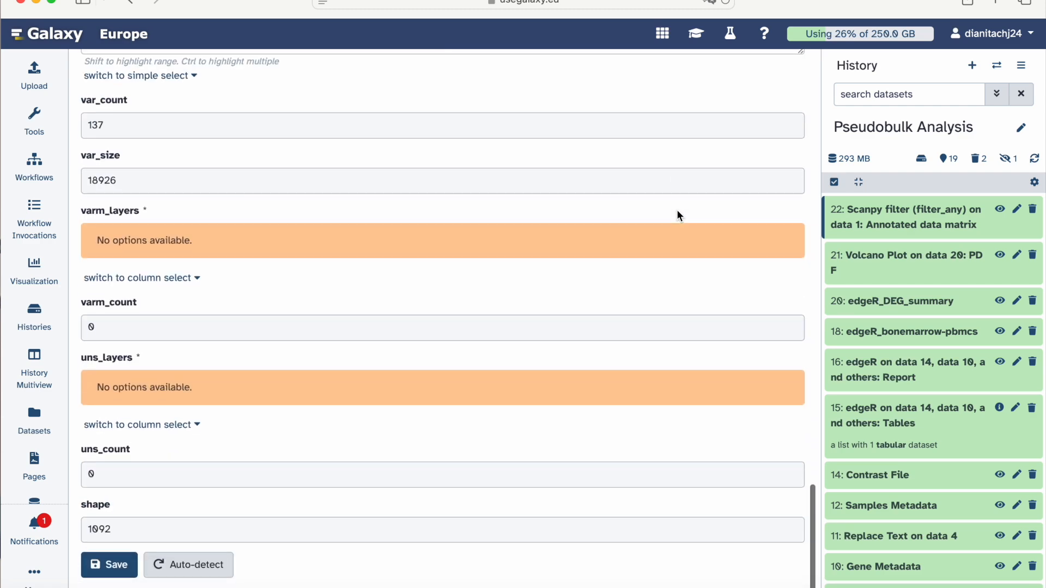
pyautogui.click(114, 586)
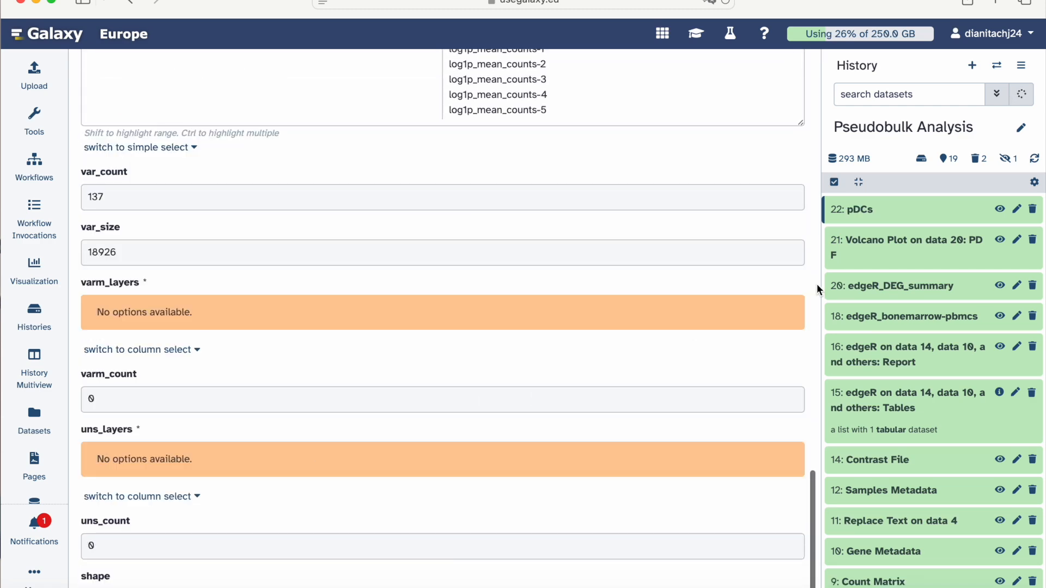
pyautogui.click(879, 212)
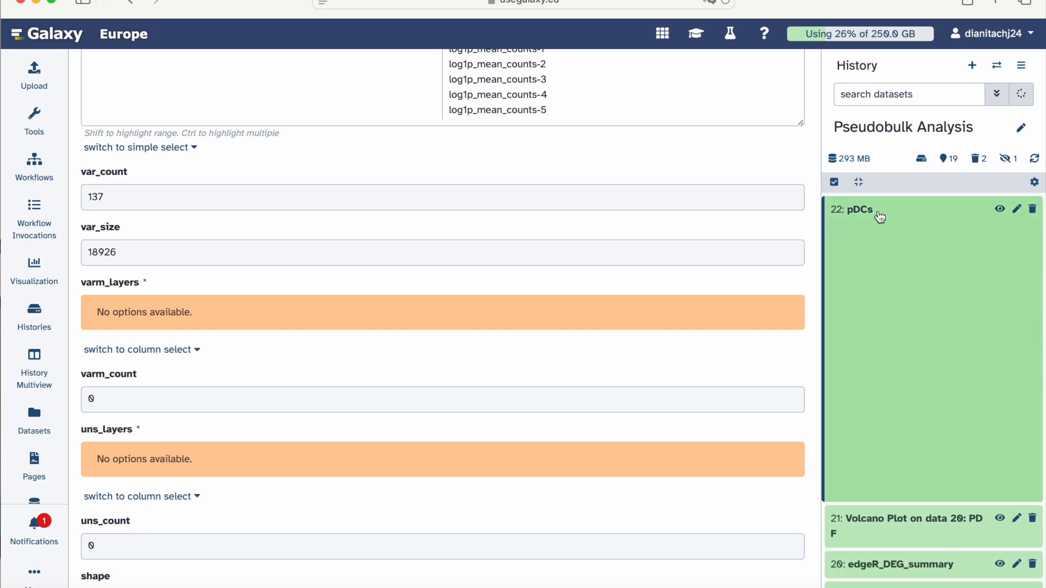
pyautogui.click(878, 212)
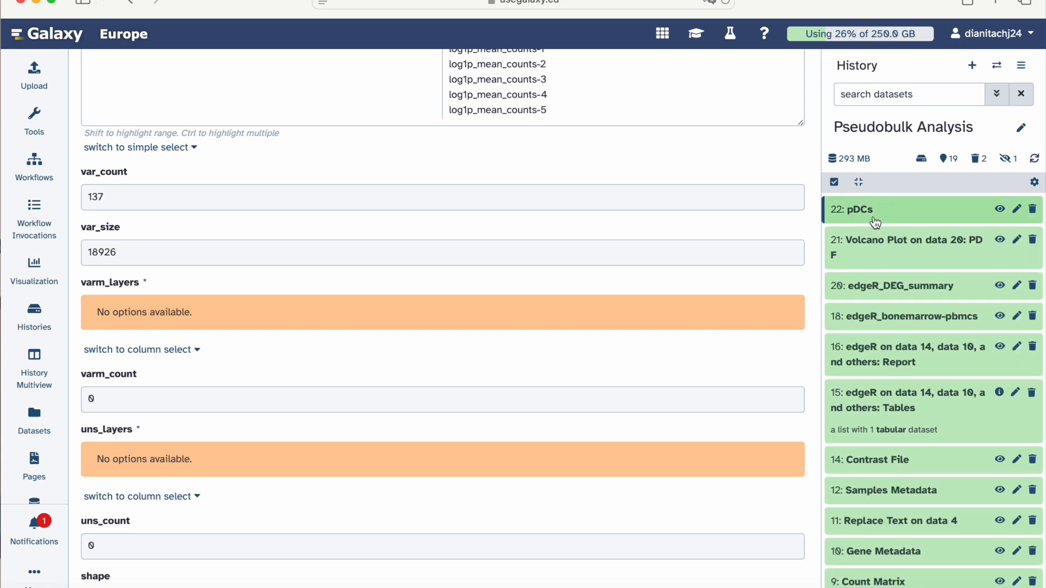
# Step: Reopen the tutorial at the pDC subsetting questions, reveal the solution and read the answers on the new count matrix and samples
pyautogui.click(698, 38)
pyautogui.scroll(-9, 530, 279)
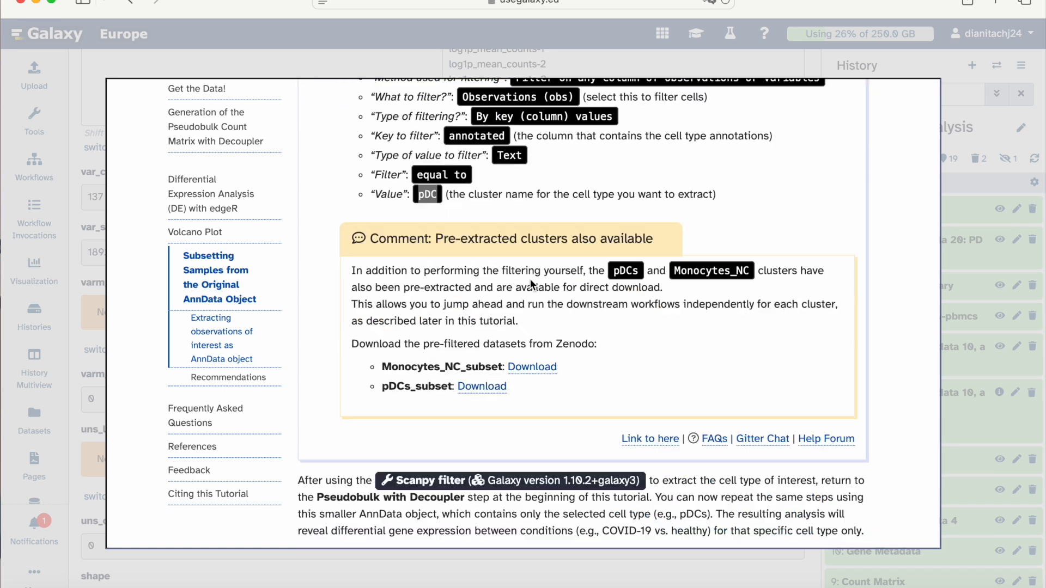
pyautogui.scroll(-1, 530, 279)
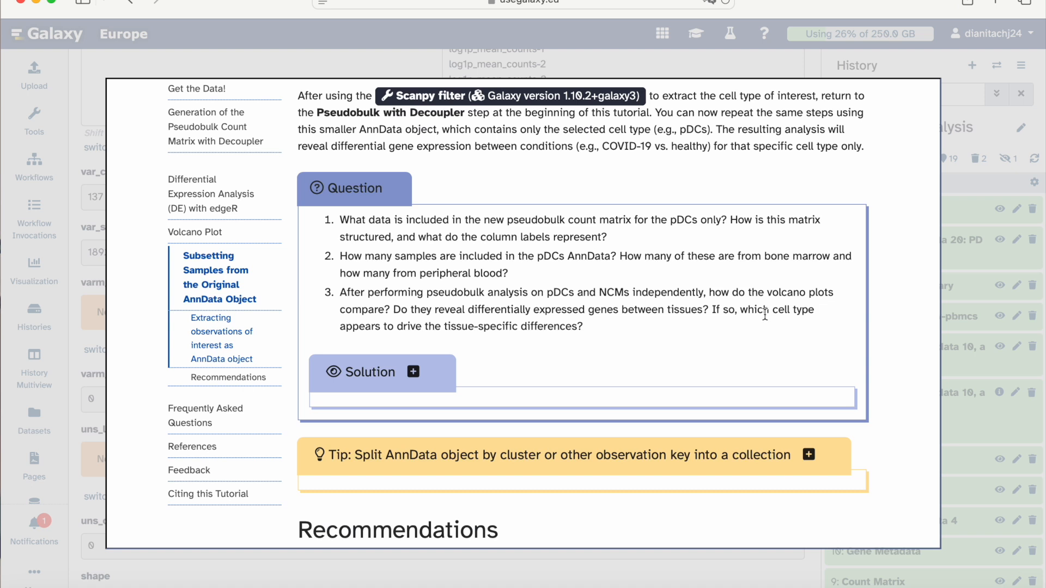
pyautogui.click(416, 371)
pyautogui.scroll(-2, 433, 354)
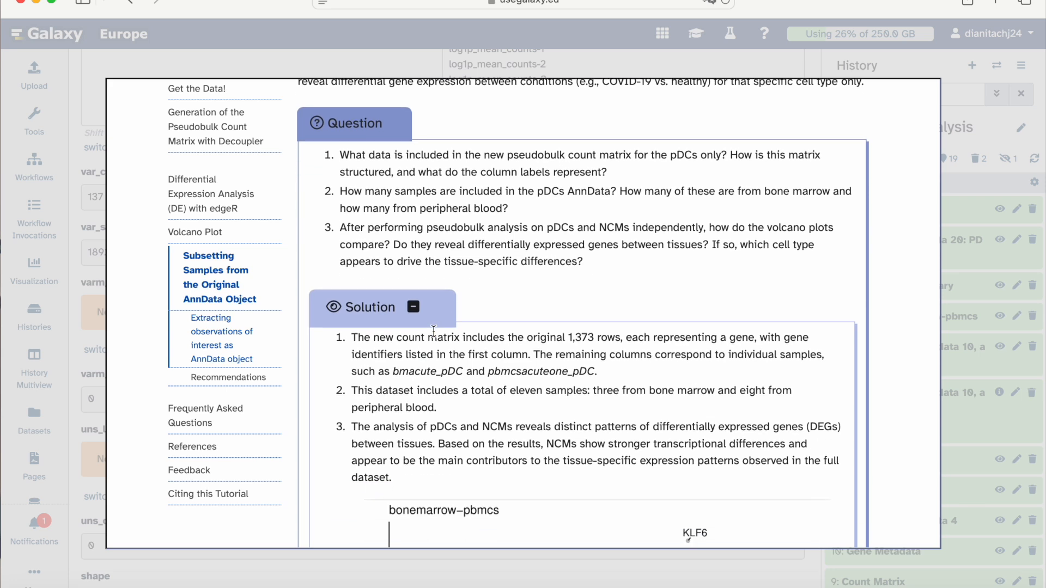
pyautogui.scroll(-3, 433, 331)
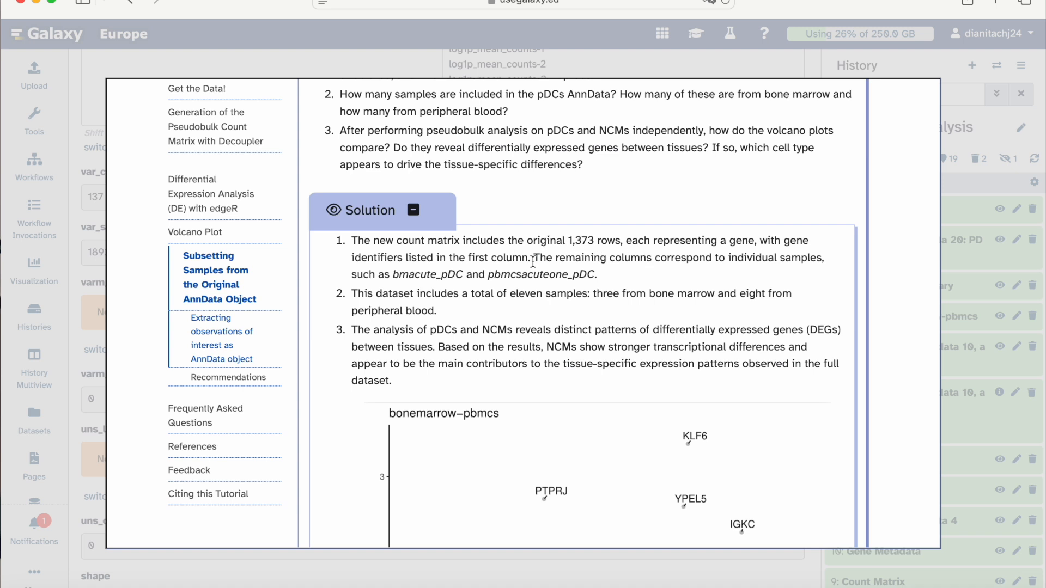
pyautogui.moveTo(571, 242); pyautogui.dragTo(587, 241)
pyautogui.click(601, 242)
pyautogui.moveTo(568, 240); pyautogui.dragTo(597, 240)
pyautogui.click(583, 272)
pyautogui.scroll(-1, 596, 263)
pyautogui.scroll(-3, 596, 263)
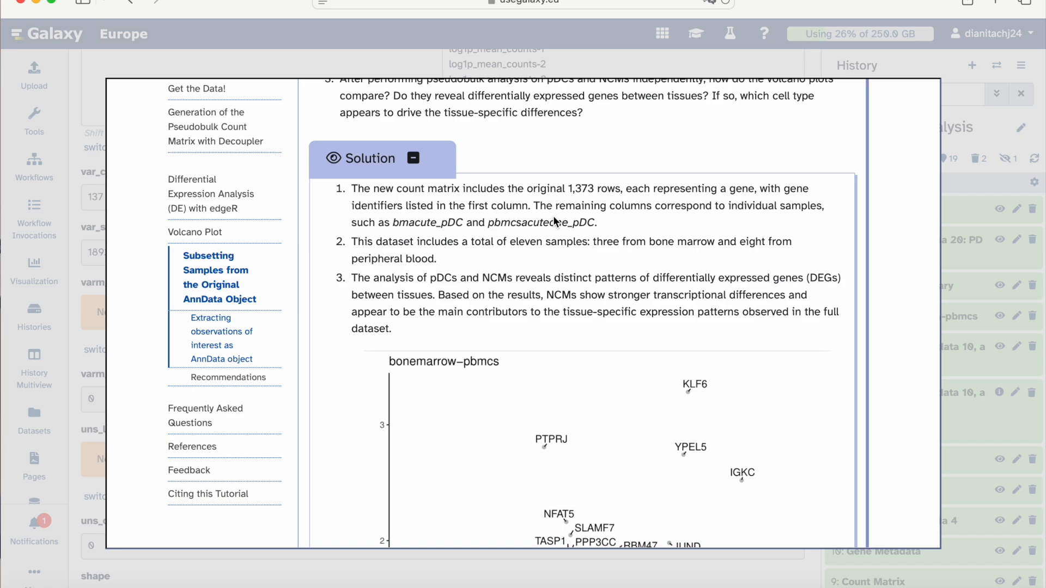
# Step: Look up the available answer histories in the supporting materials of the tutorial's overview
pyautogui.scroll(20, 553, 215)
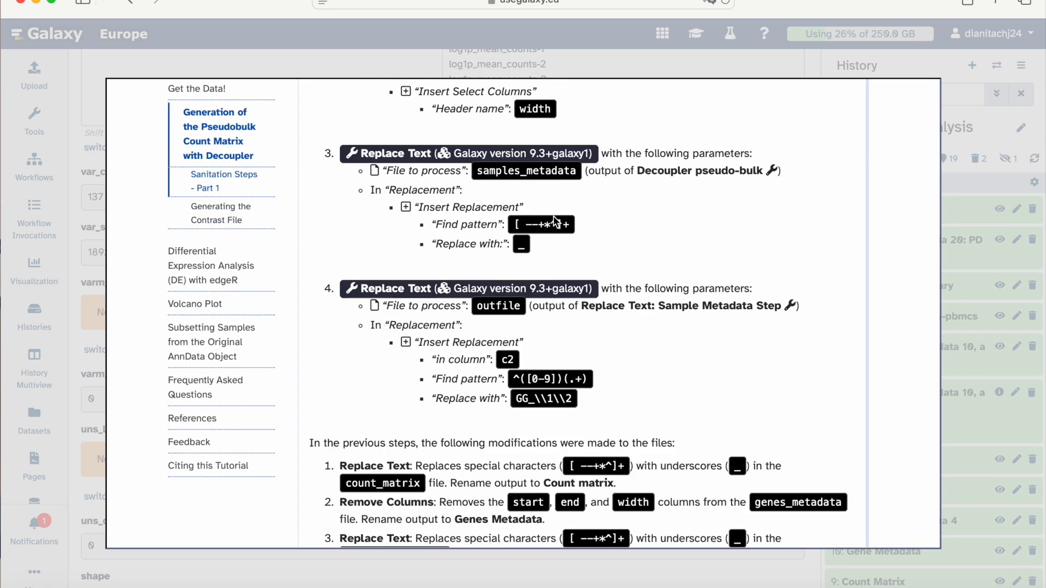
pyautogui.scroll(15, 553, 216)
pyautogui.scroll(-5, 553, 216)
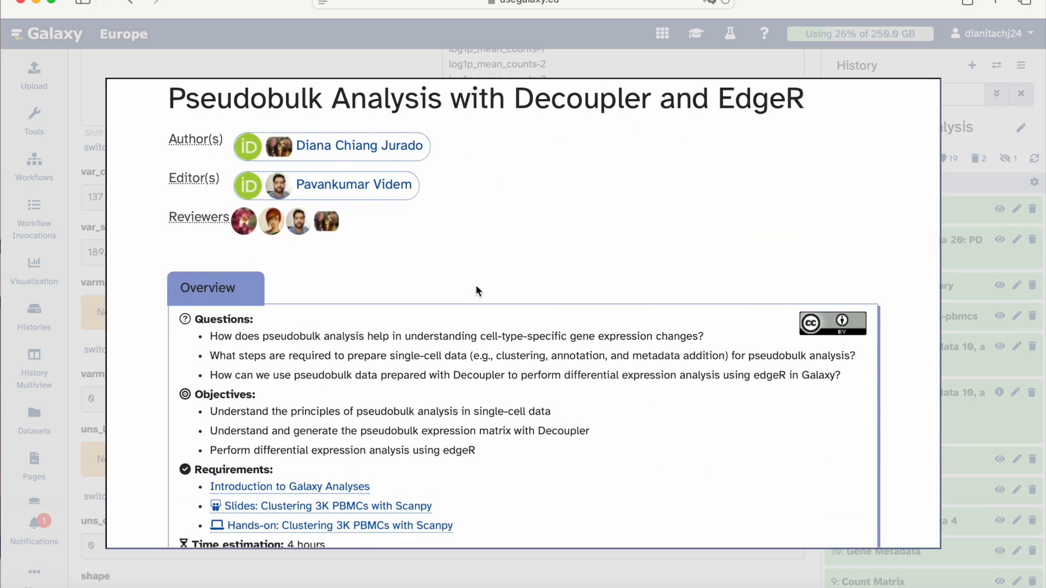
pyautogui.scroll(-2, 475, 285)
pyautogui.click(435, 337)
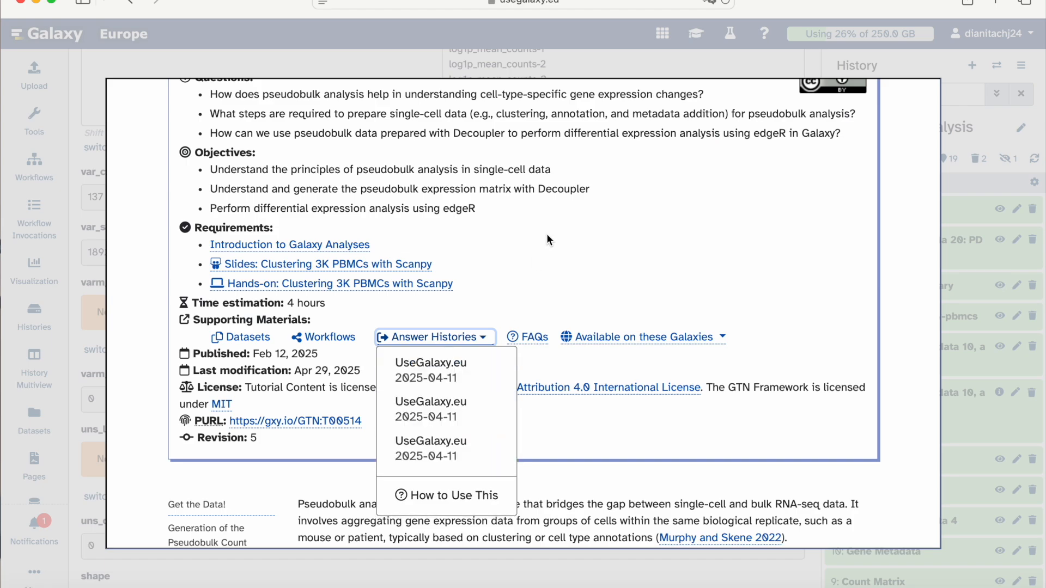
pyautogui.click(566, 244)
# Step: Return to the subsetting section and review the comment offering the pre-filtered Monocytes_NC and pDCs datasets from Zenodo
pyautogui.scroll(-20, 566, 244)
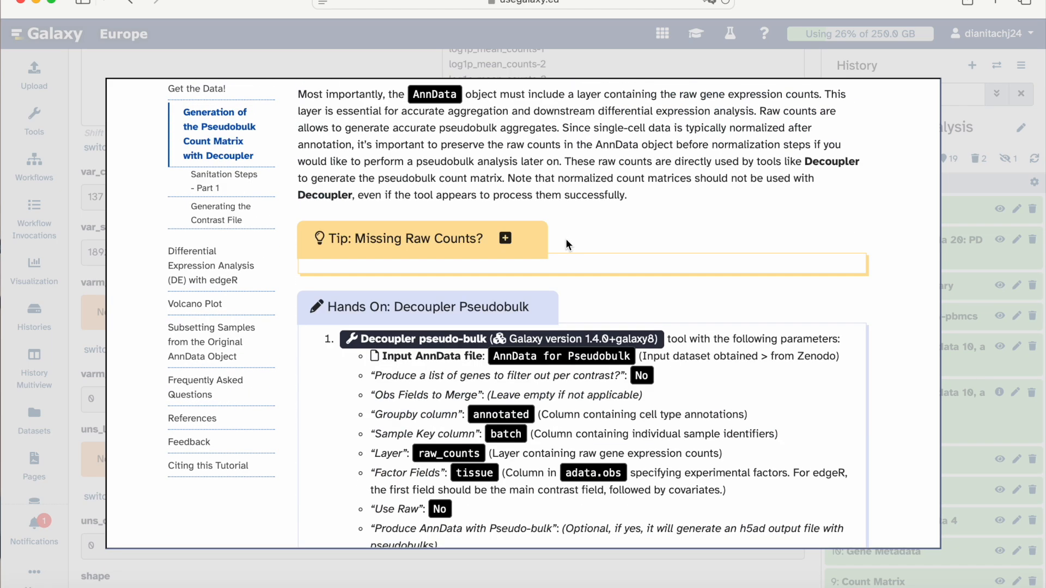
pyautogui.scroll(-20, 567, 244)
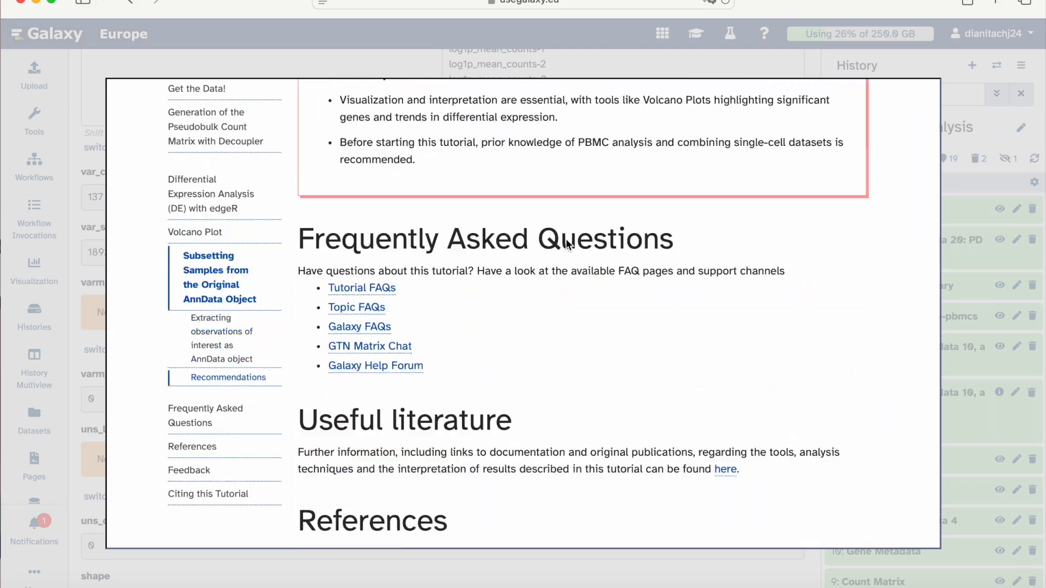
pyautogui.scroll(15, 567, 244)
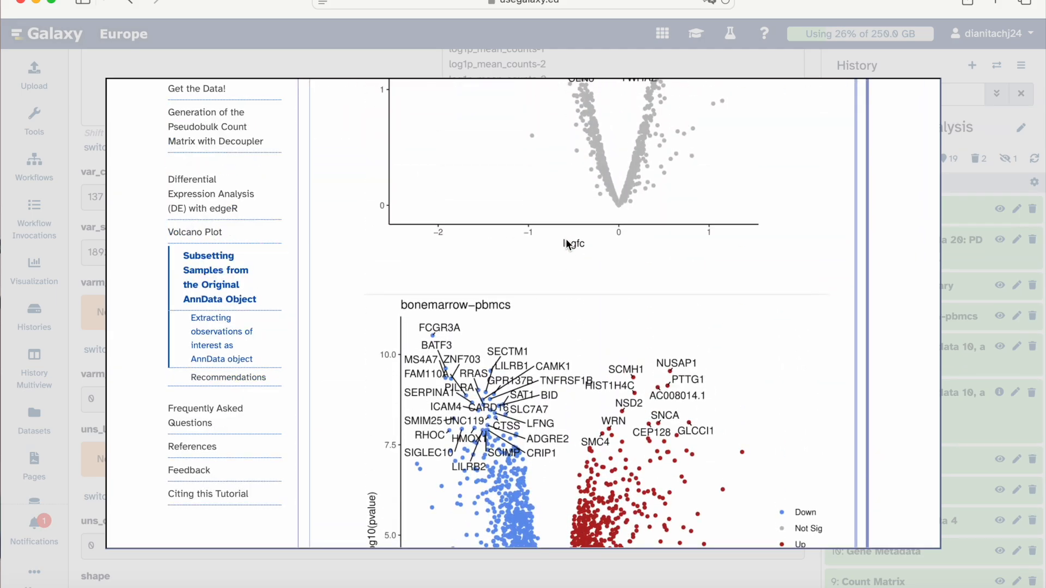
pyautogui.scroll(10, 567, 243)
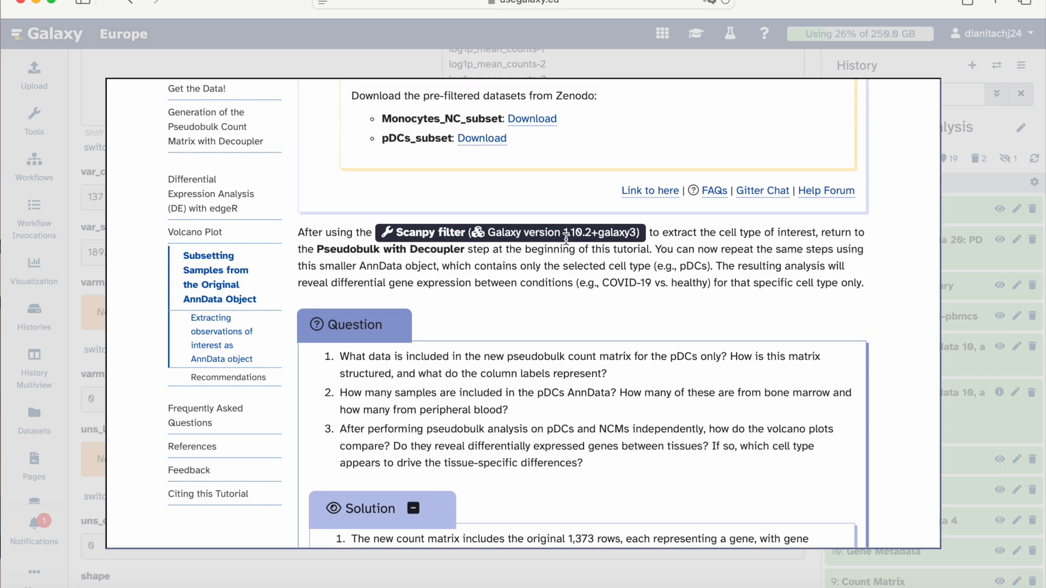
pyautogui.scroll(2, 565, 240)
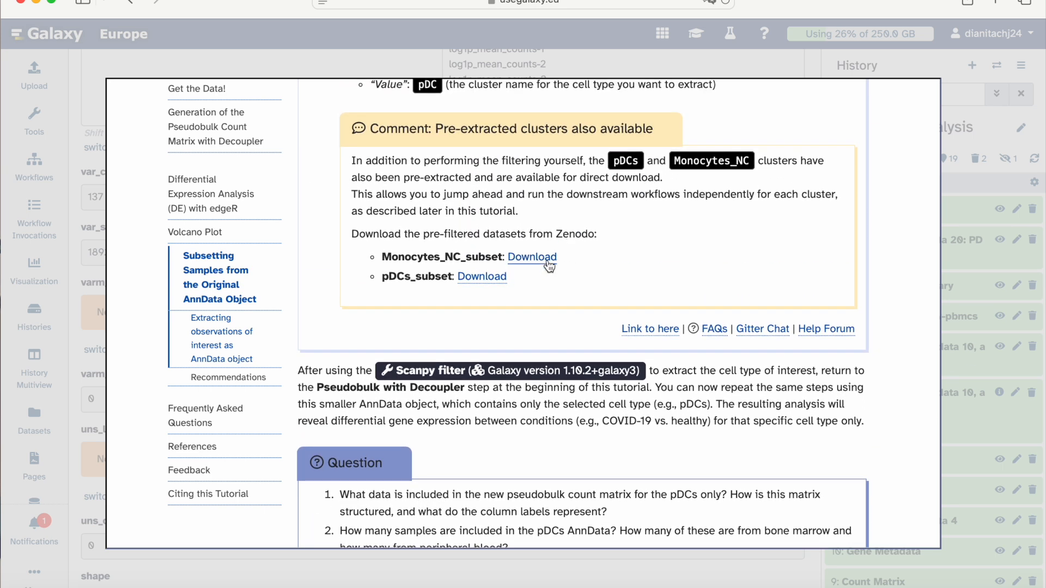
pyautogui.scroll(2, 598, 159)
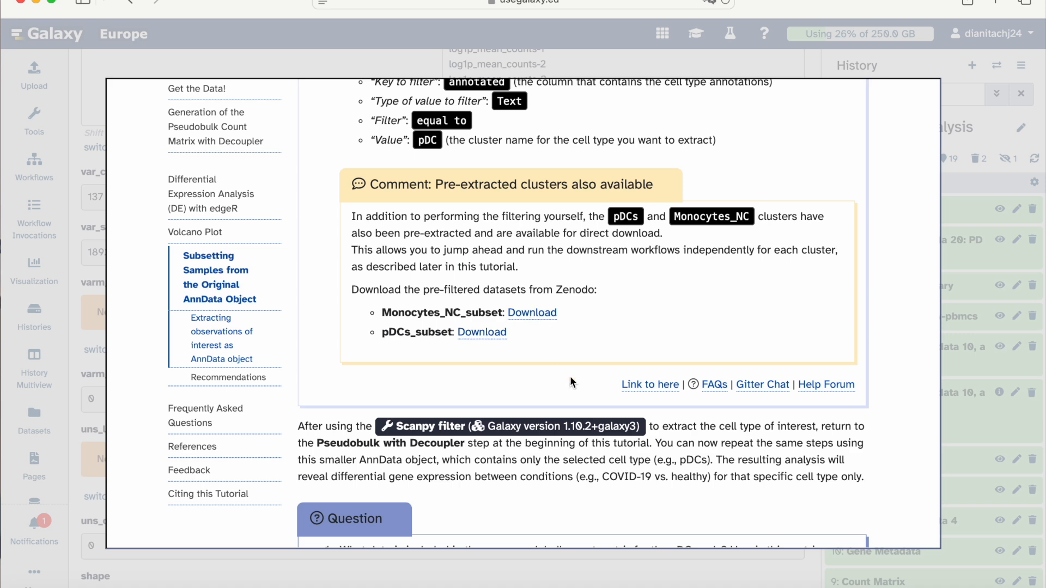
# Step: Compare the pDC and NCM bonemarrow-pbmcs volcano plots in the solution and read the answer on tissue-specific differences
pyautogui.scroll(-2, 570, 376)
pyautogui.scroll(-15, 570, 376)
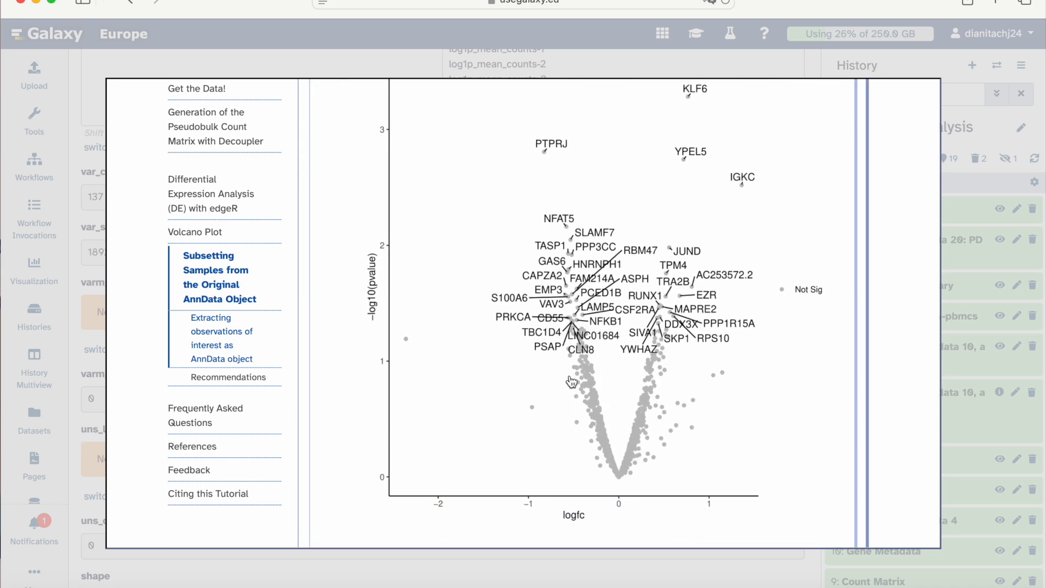
pyautogui.scroll(4, 570, 381)
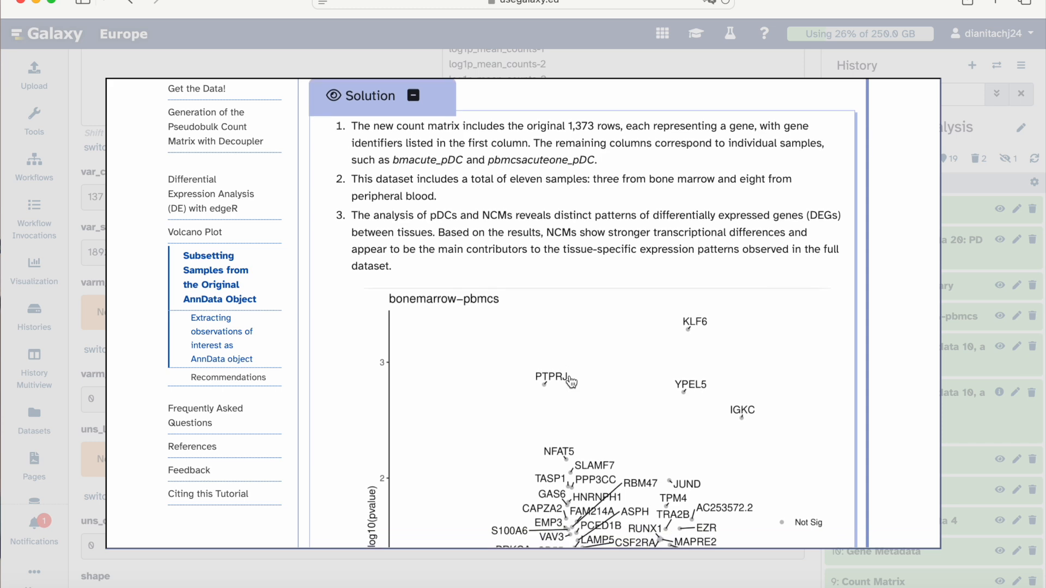
pyautogui.scroll(-3, 571, 381)
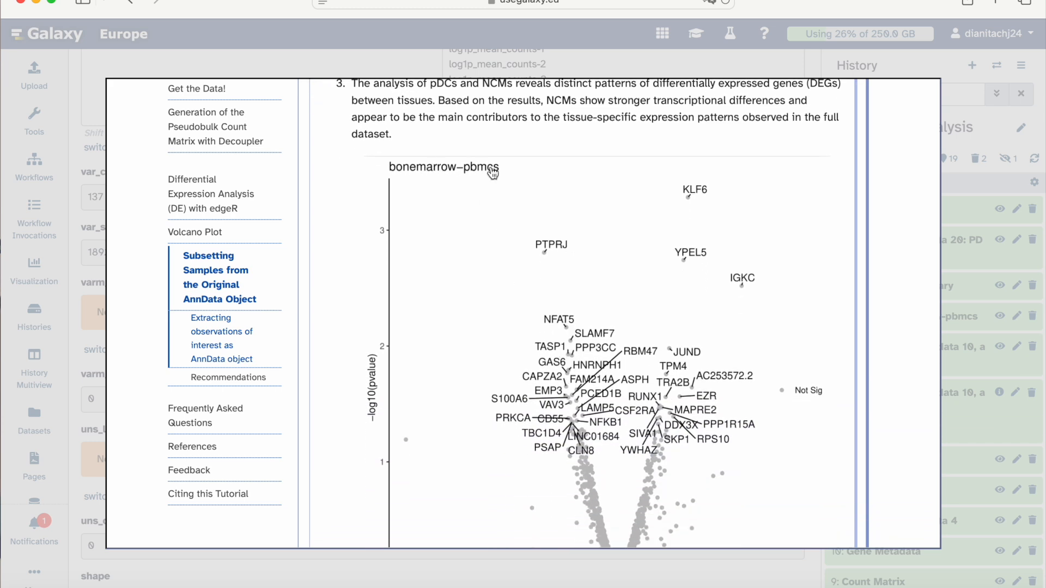
pyautogui.scroll(-2, 495, 174)
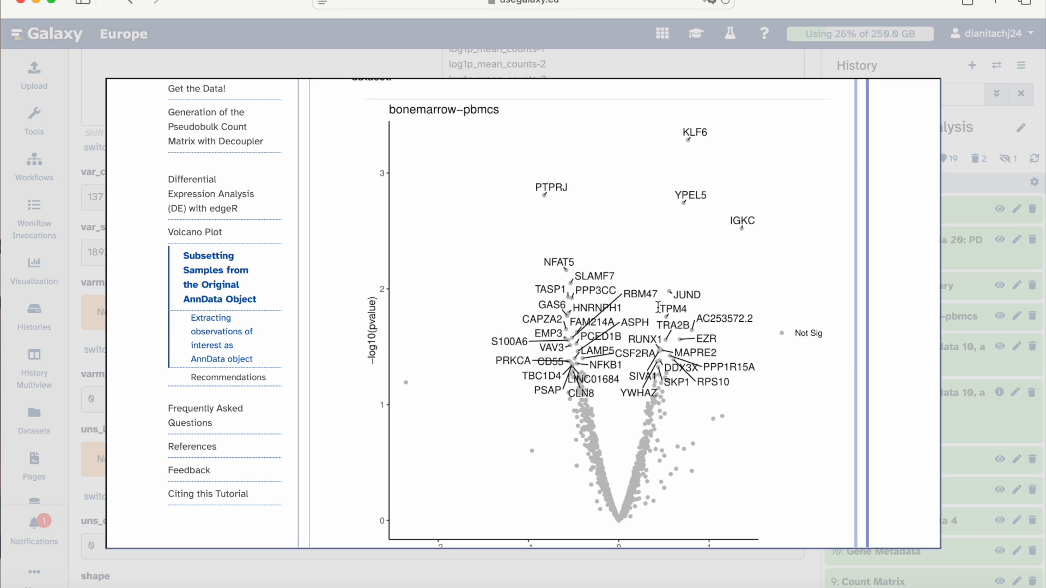
pyautogui.scroll(-3, 658, 307)
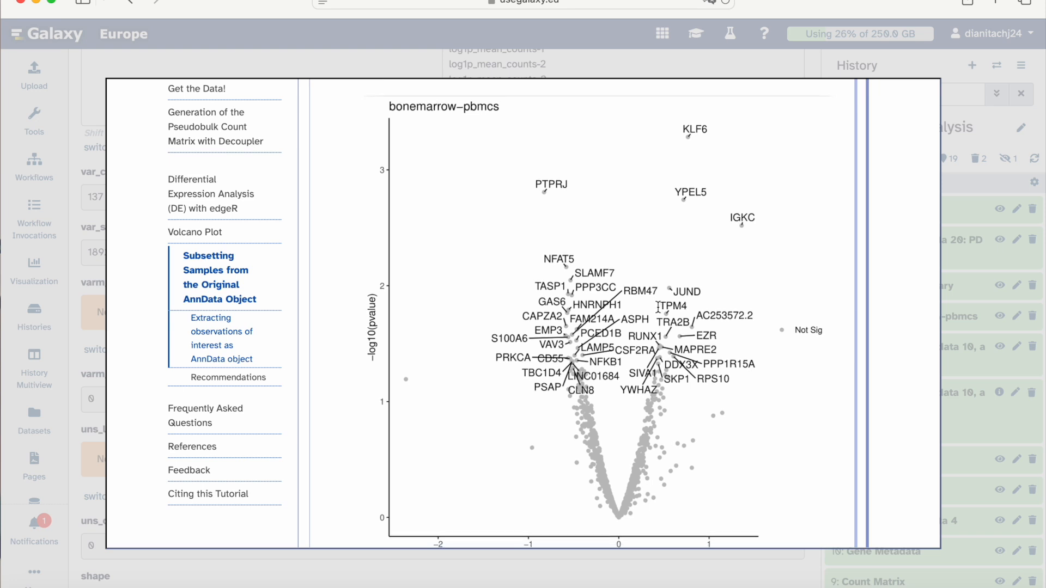
pyautogui.scroll(-15, 658, 307)
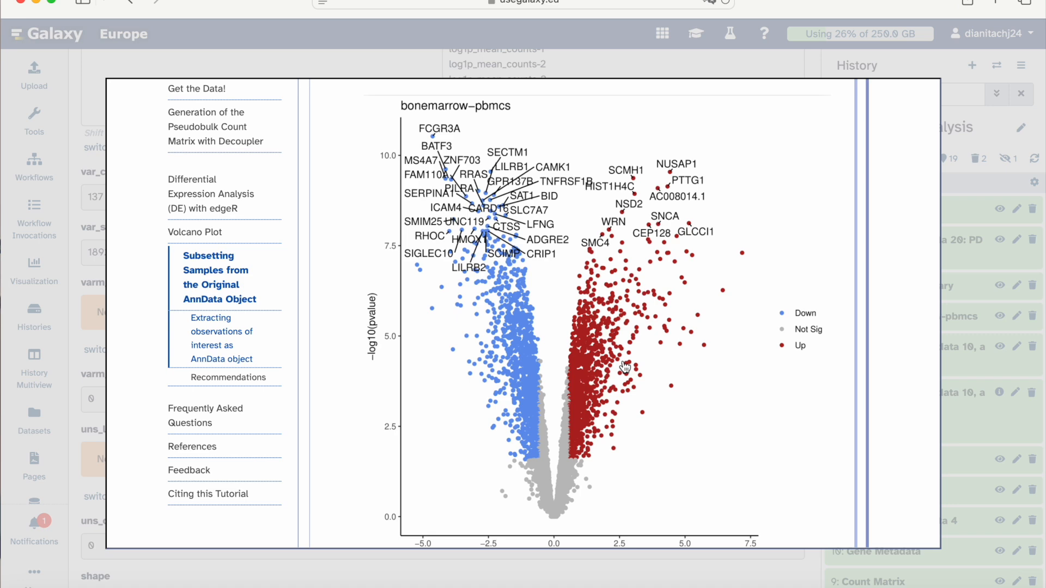
pyautogui.scroll(-10, 625, 367)
pyautogui.scroll(1, 625, 368)
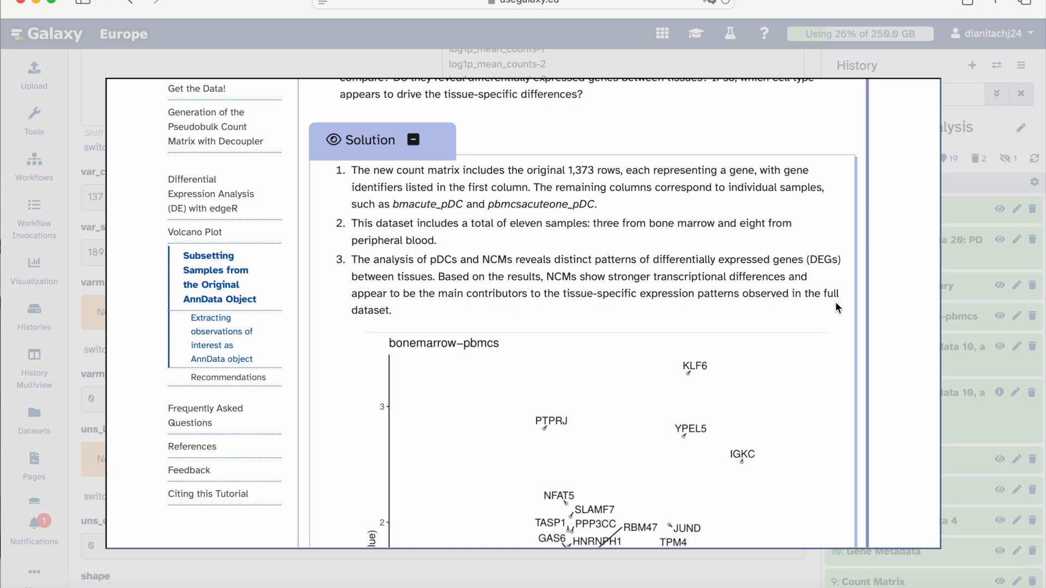
pyautogui.moveTo(546, 277); pyautogui.dragTo(575, 278)
pyautogui.click(582, 306)
# Step: Expand and read the tip on splitting an AnnData object by cluster or other observation key into a collection
pyautogui.scroll(-15, 581, 306)
pyautogui.scroll(-10, 582, 306)
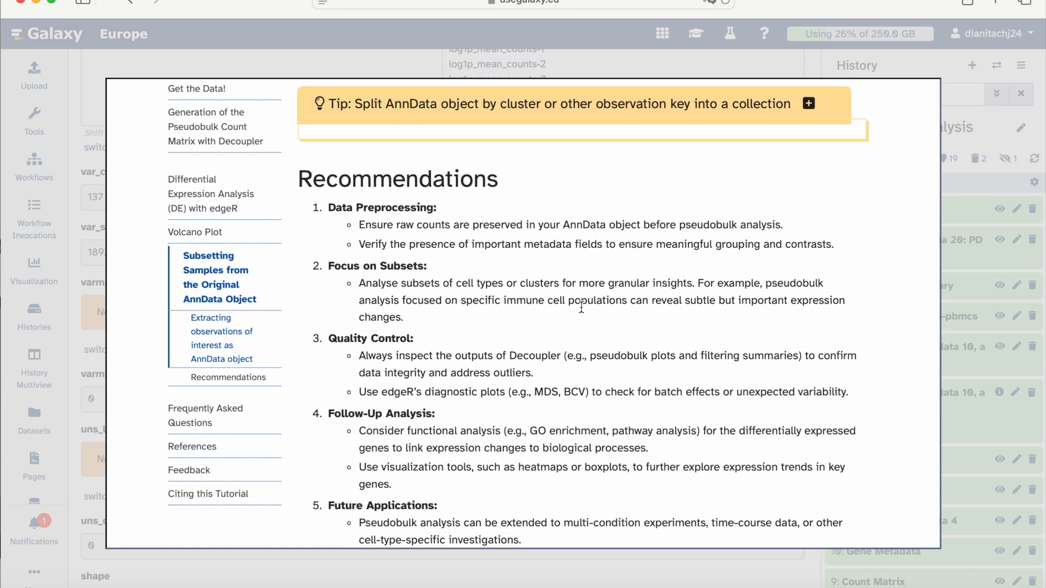
pyautogui.scroll(10, 580, 306)
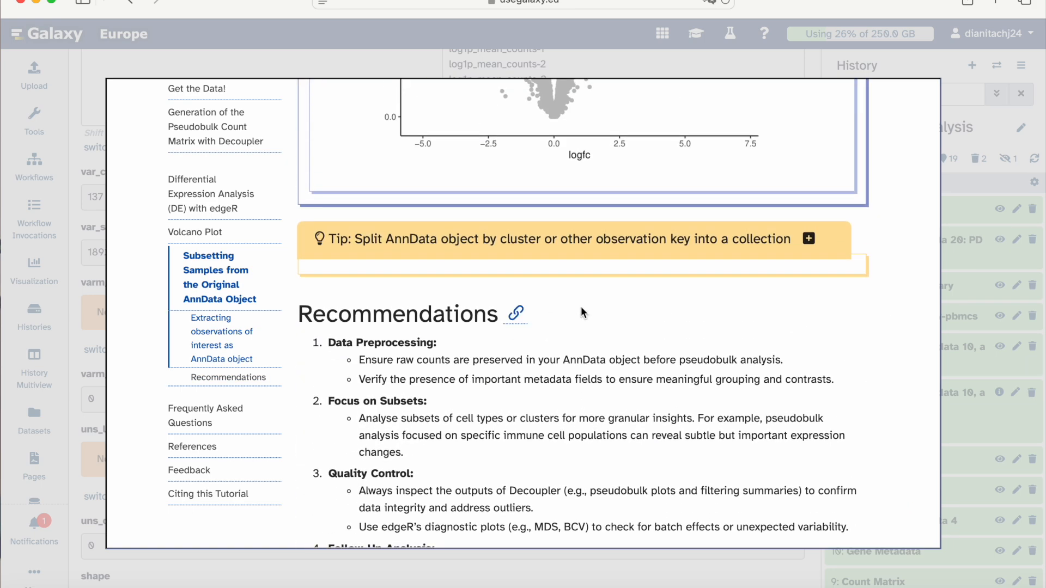
pyautogui.click(810, 240)
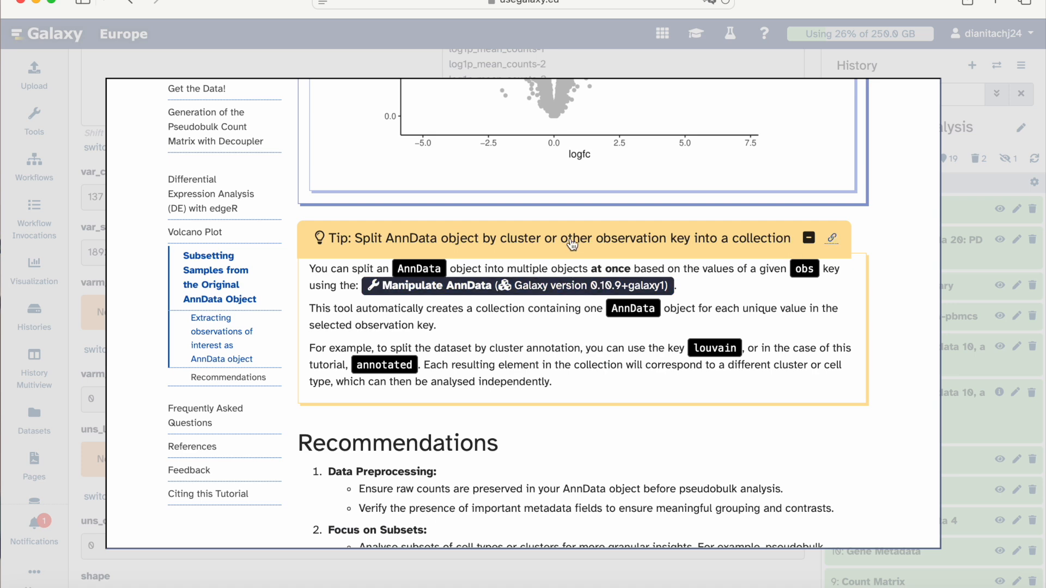
pyautogui.scroll(-2, 568, 248)
pyautogui.scroll(-1, 572, 245)
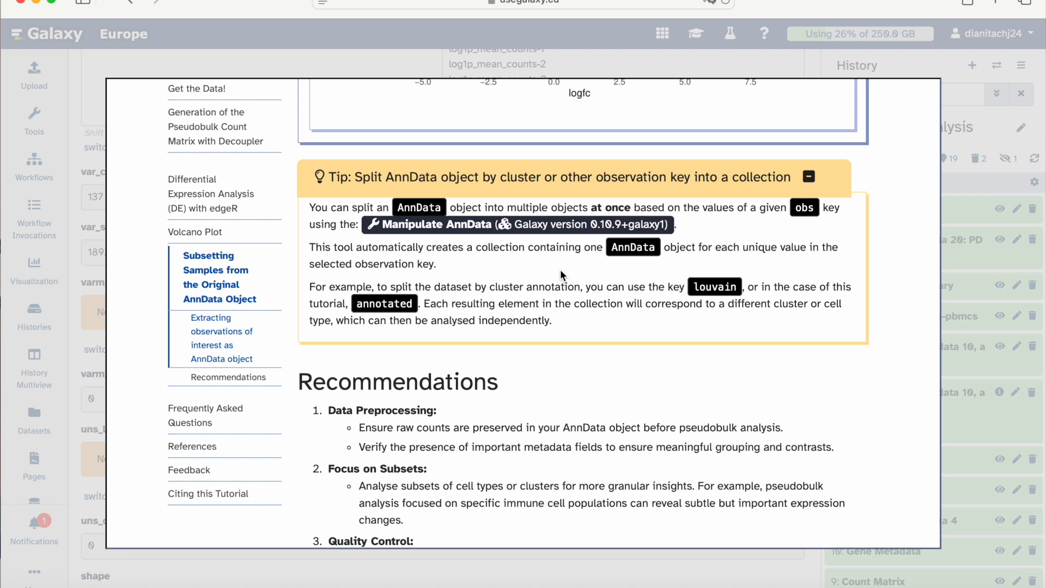
pyautogui.scroll(-1, 560, 269)
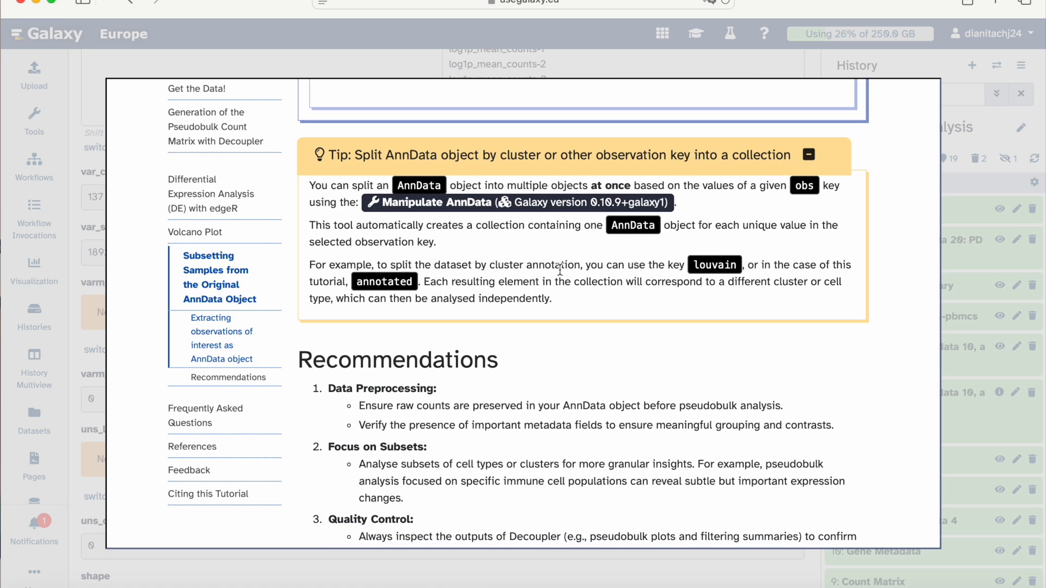
# Step: Read the tutorial's recommendations on data preprocessing, subsets, quality control, follow-up analysis such as GO enrichment, and future applications
pyautogui.scroll(-1, 560, 269)
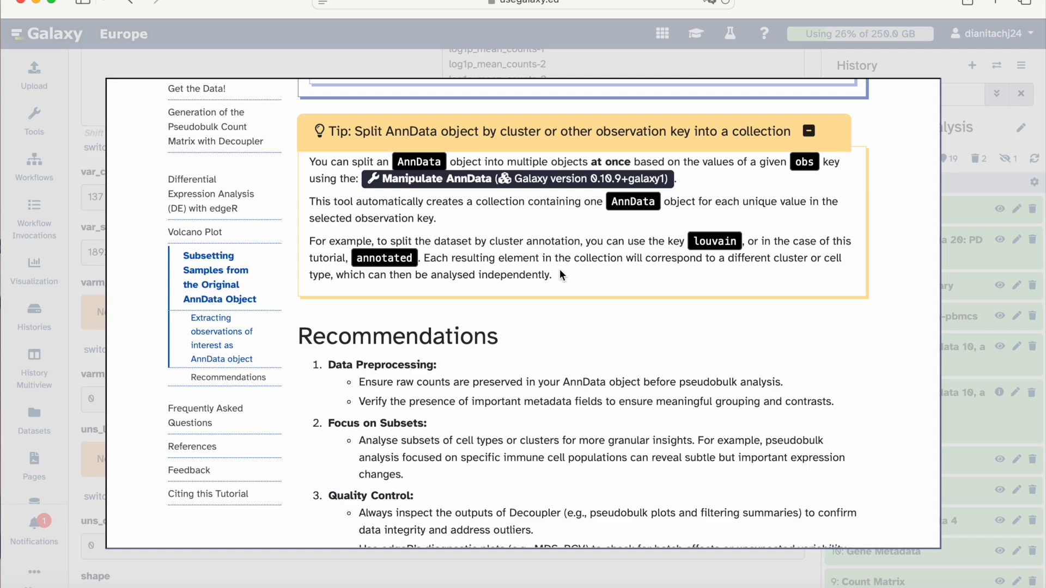
pyautogui.scroll(-1, 560, 269)
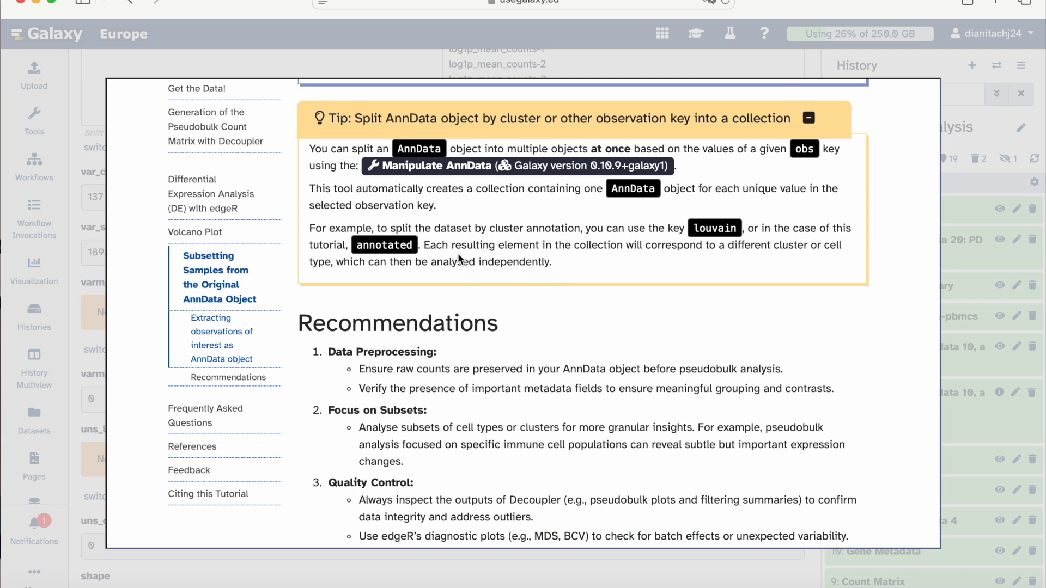
pyautogui.scroll(-2, 459, 257)
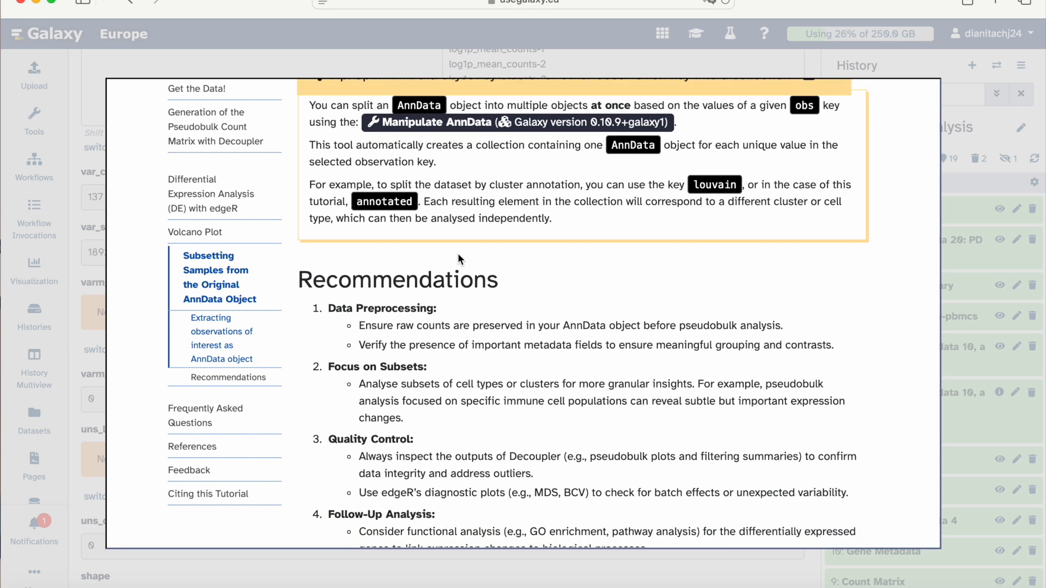
pyautogui.scroll(-1, 458, 259)
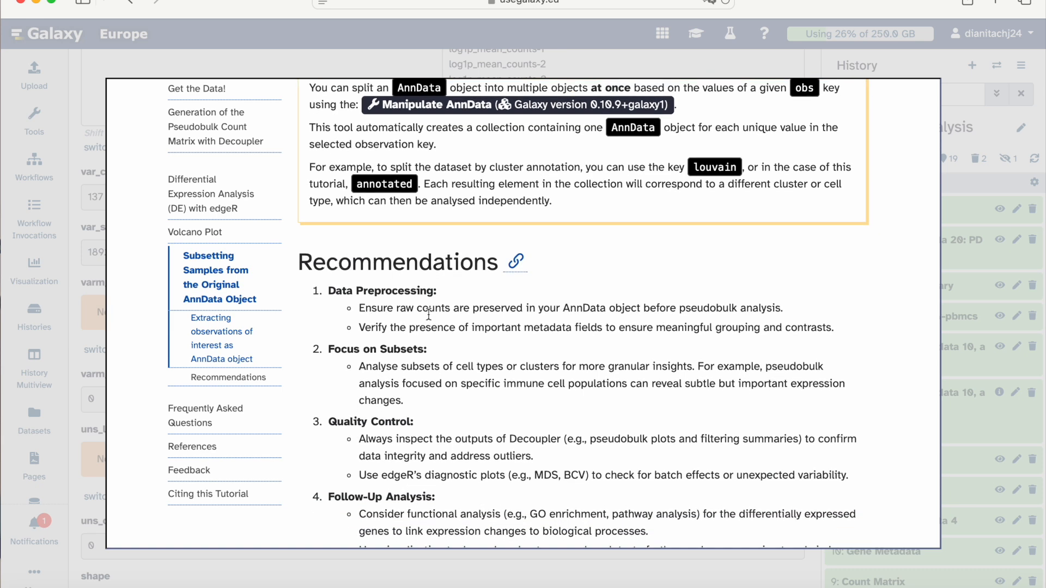
pyautogui.scroll(-4, 404, 300)
pyautogui.scroll(-5, 404, 299)
pyautogui.scroll(-3, 404, 297)
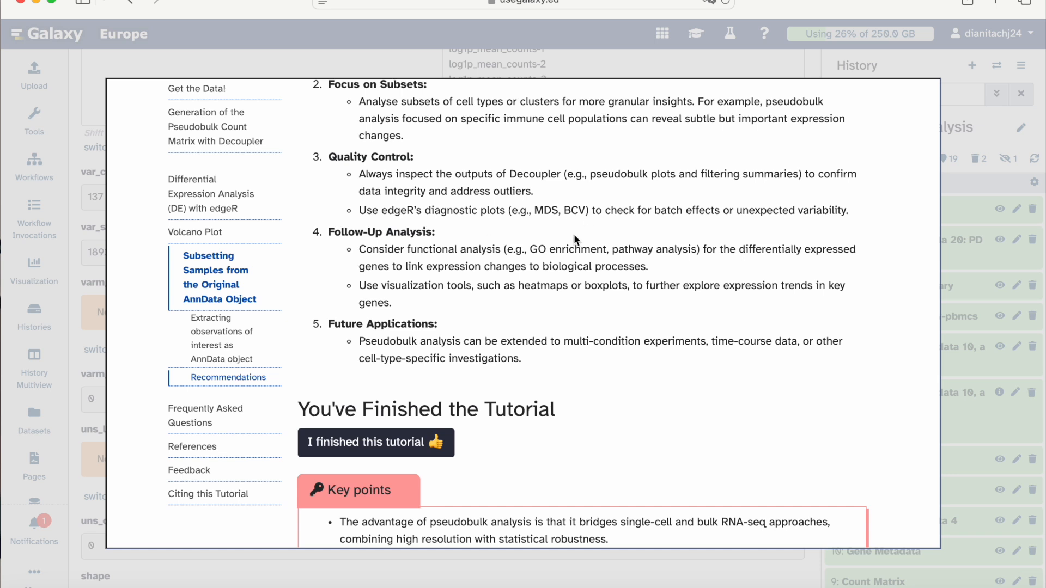
pyautogui.moveTo(532, 249); pyautogui.dragTo(604, 250)
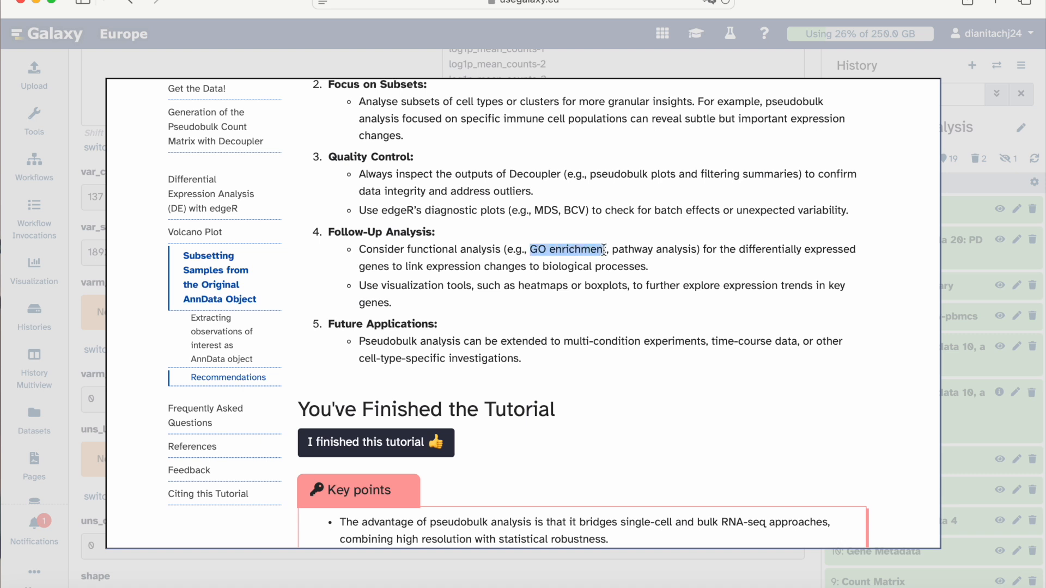
pyautogui.click(685, 259)
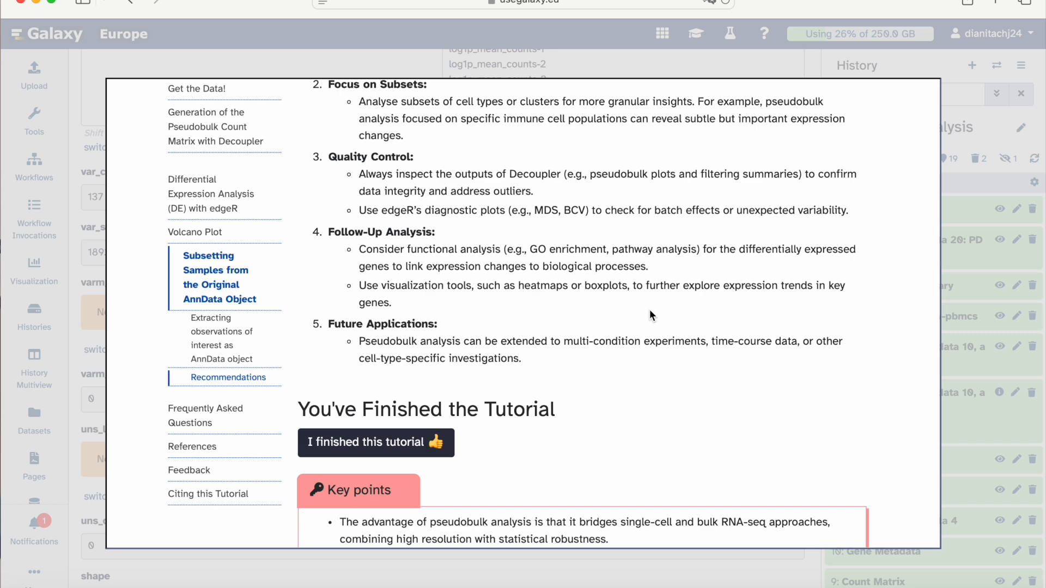
# Step: Mark the pseudobulk tutorial as finished at the end of its recommendations
pyautogui.scroll(-5, 651, 315)
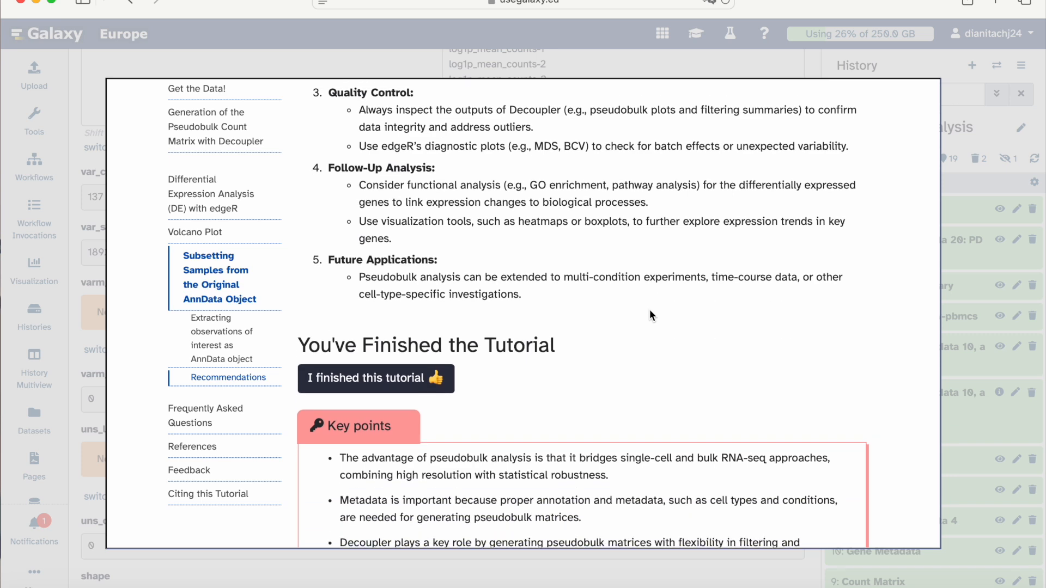
pyautogui.scroll(-3, 650, 311)
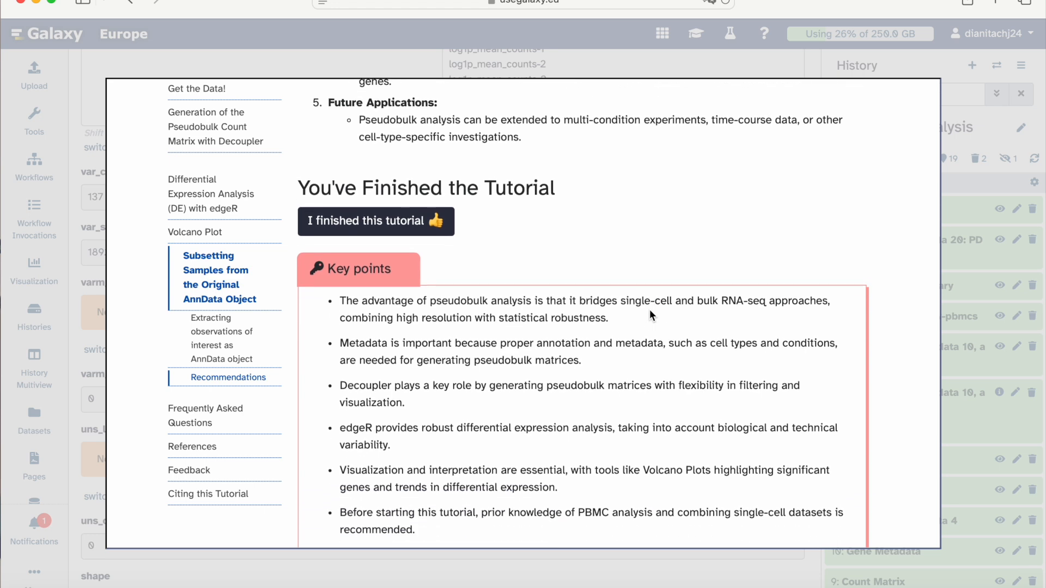
pyautogui.click(405, 235)
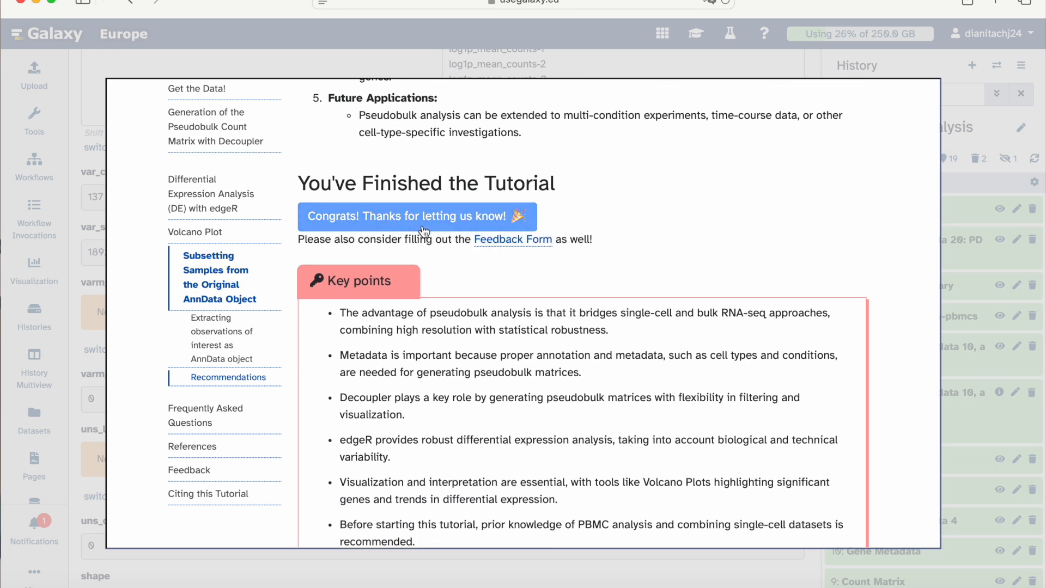